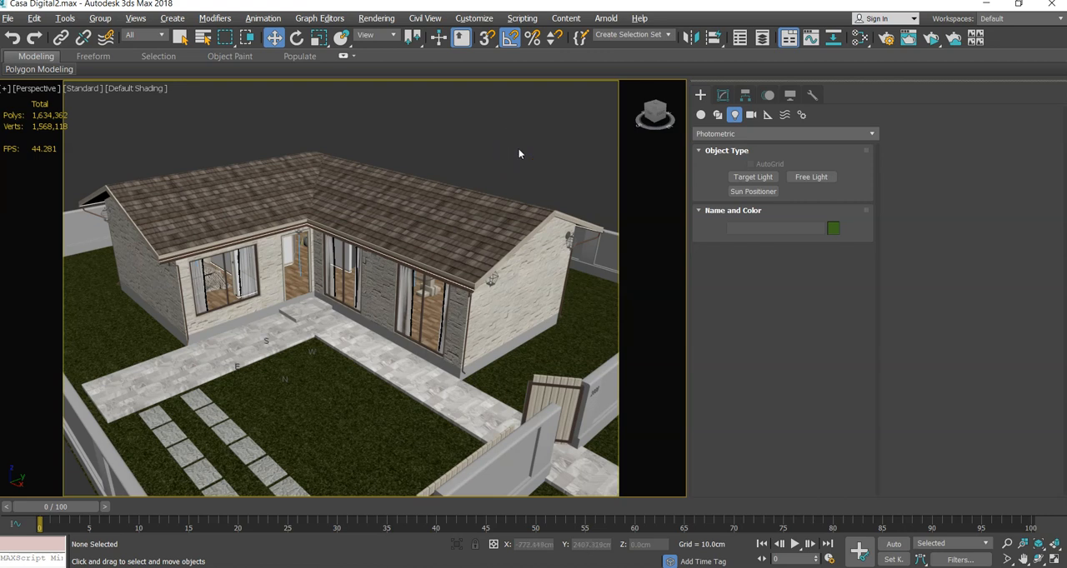
- Run an ActiveShade preview of the house exterior, examine the current lighting, and close the preview
middle_drag(519, 150, 522, 148)
click(932, 39)
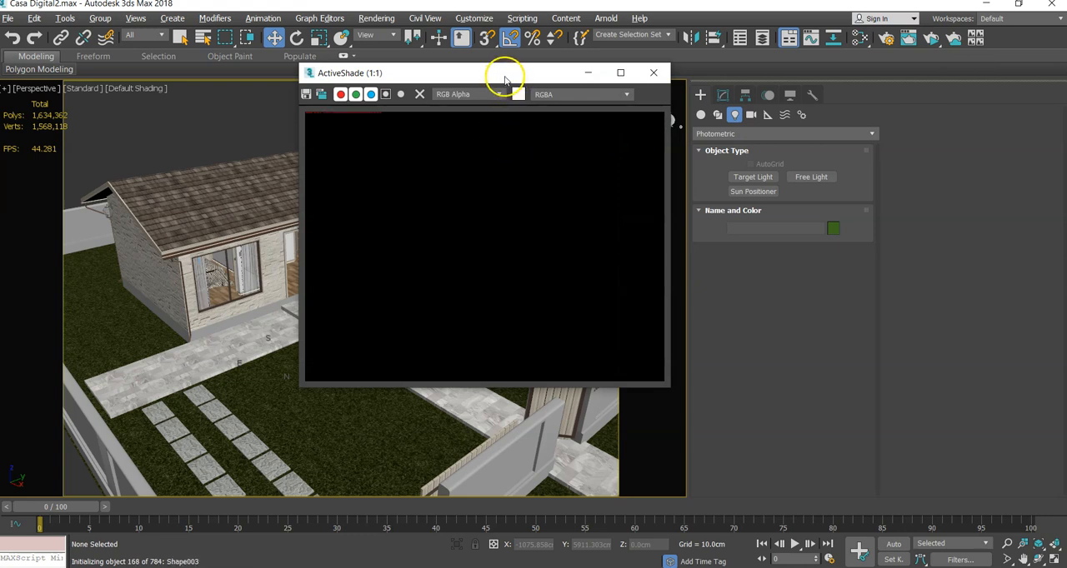
drag(505, 76, 263, 67)
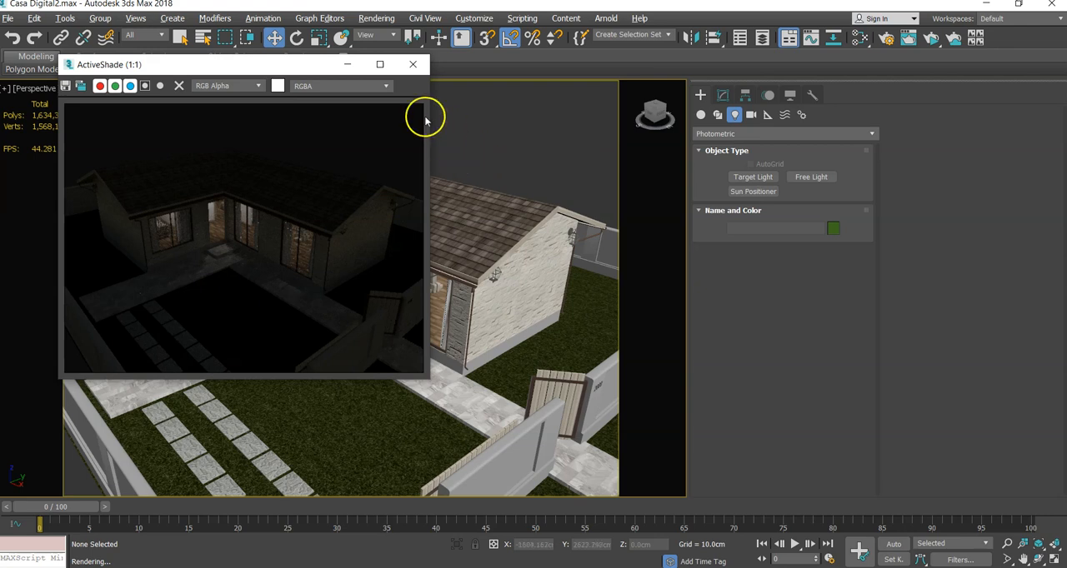
drag(310, 62, 483, 87)
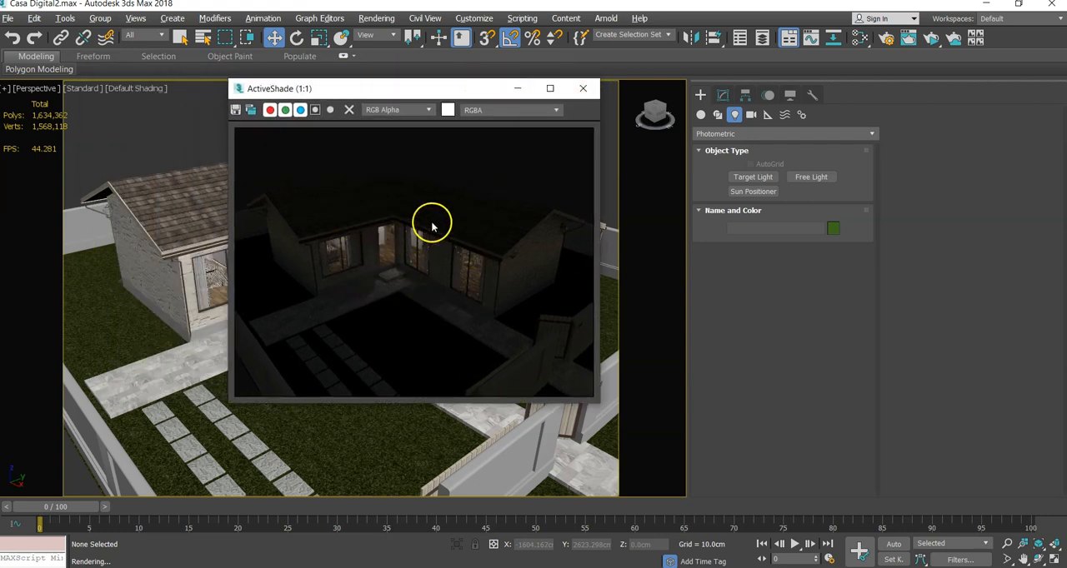
click(582, 88)
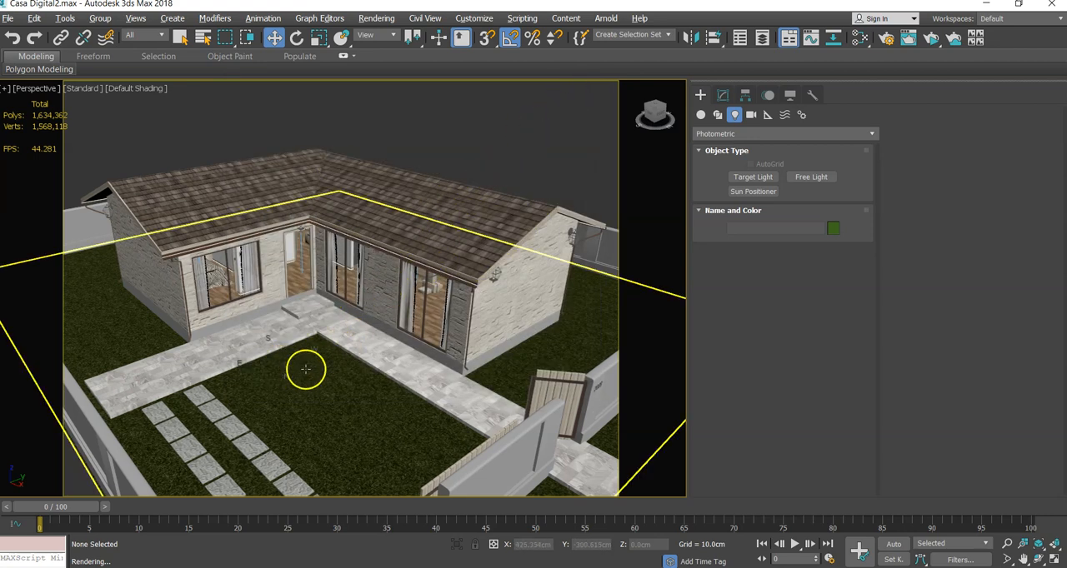
- Select the sun positioner in the yard and set its hour to 10 h with an ActiveShade preview running
key(F3)
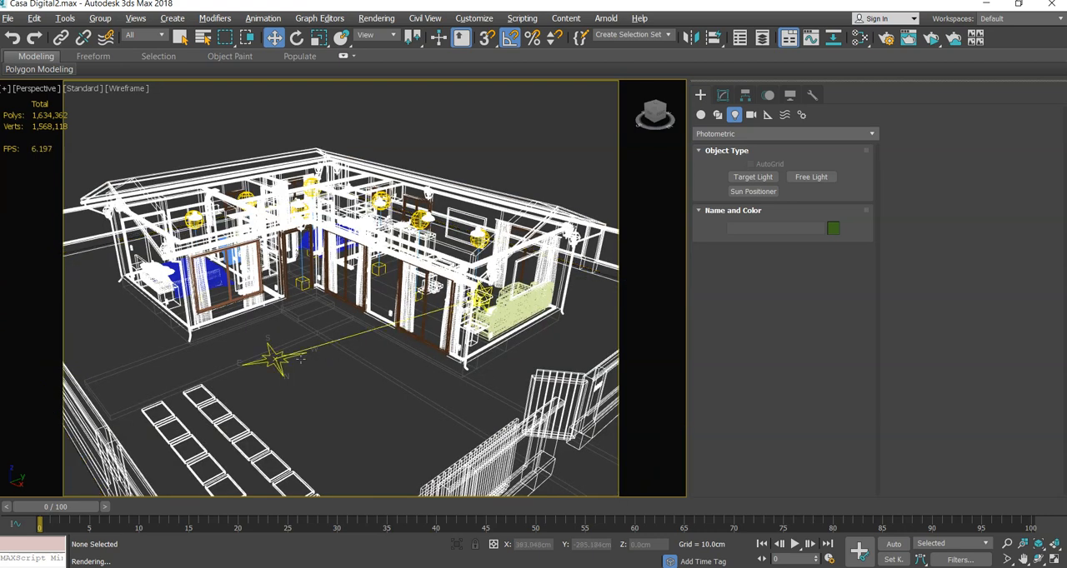
click(284, 359)
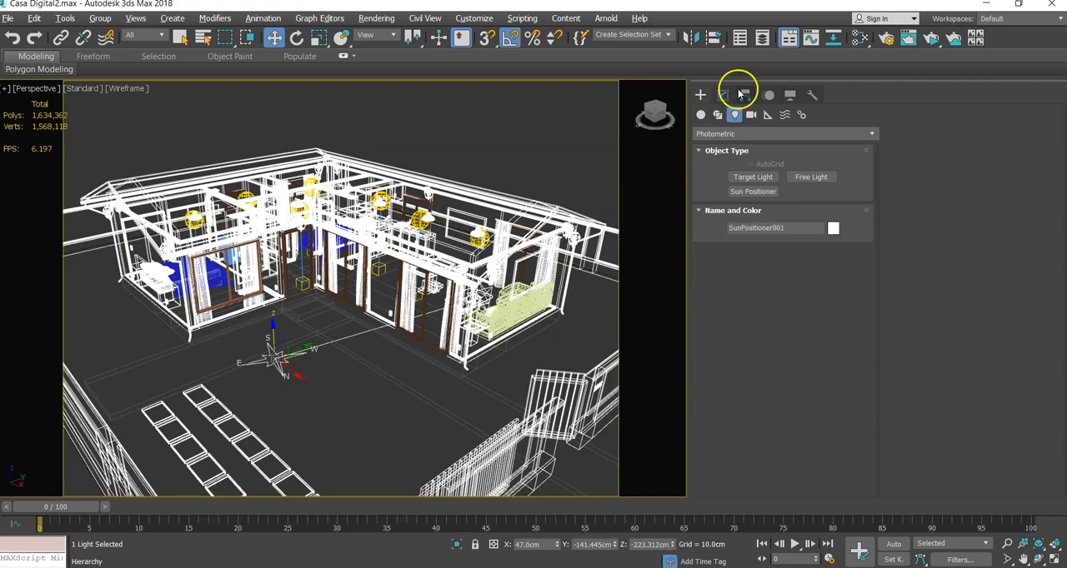
click(723, 96)
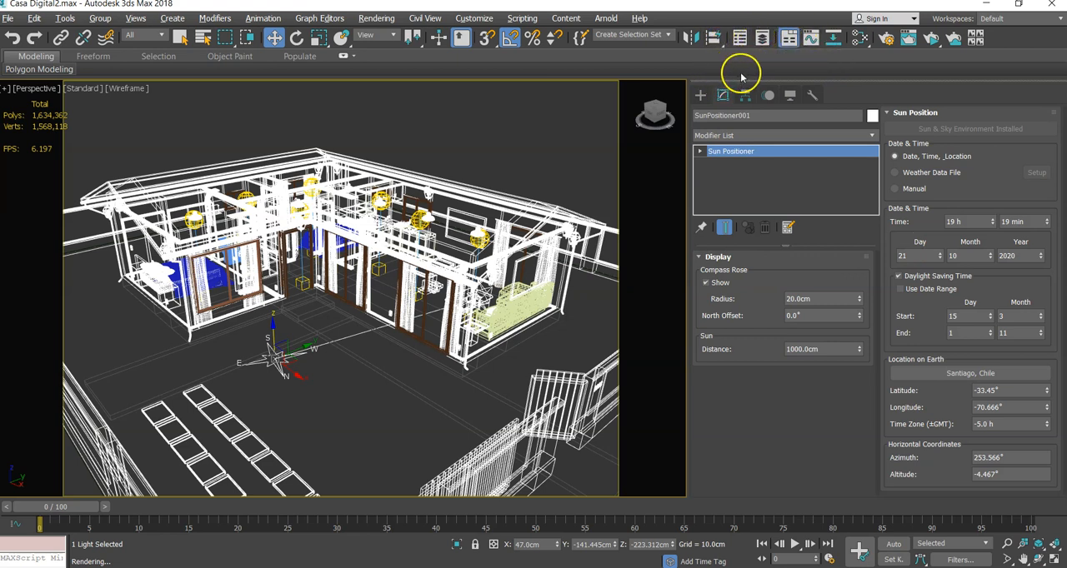
click(931, 36)
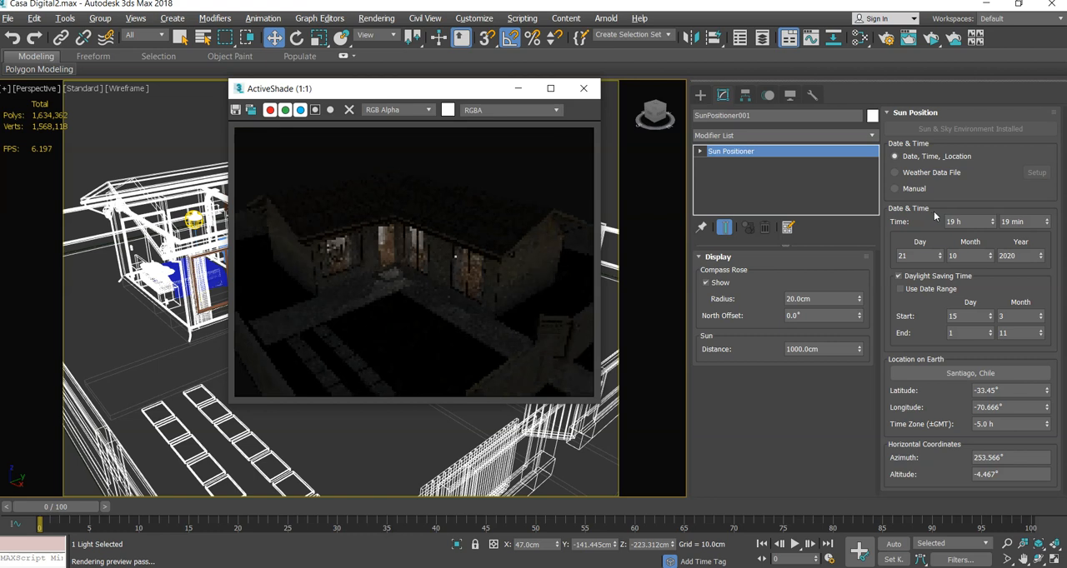
drag(993, 224, 993, 202)
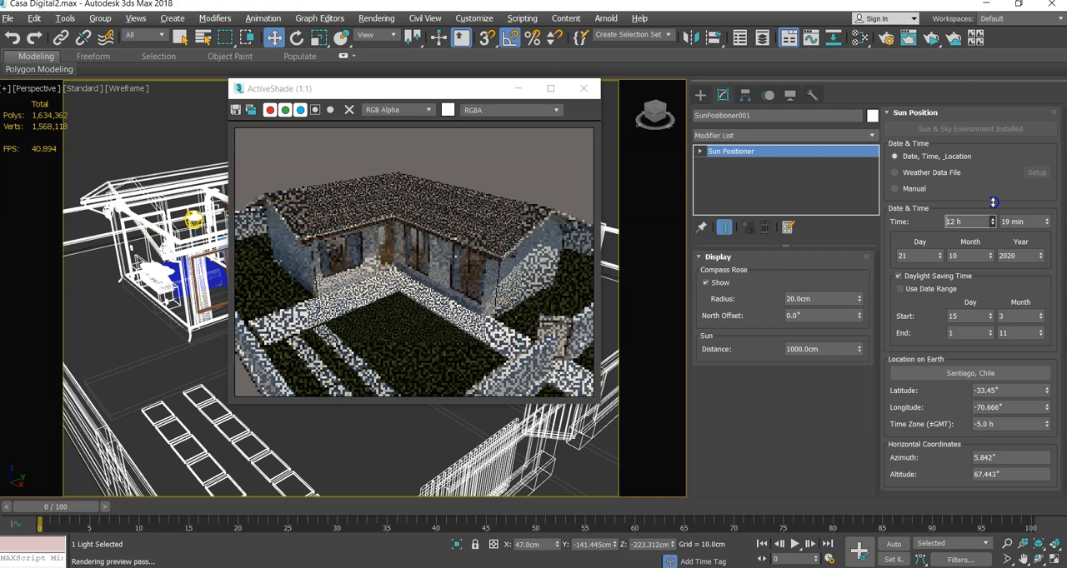
drag(992, 202, 993, 204)
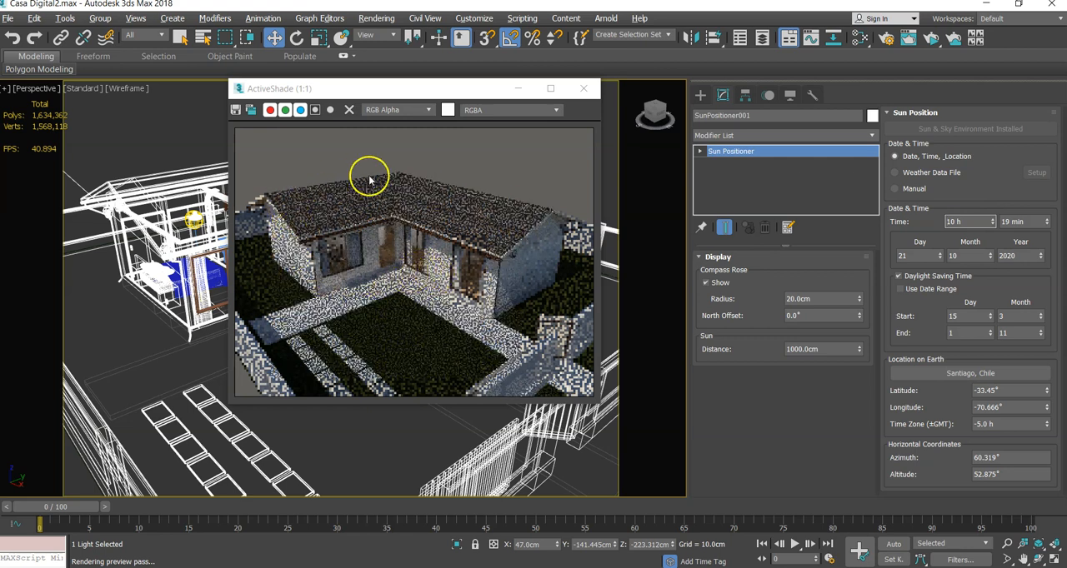
- Return the sun positioner's hour to 19 h and close the ActiveShade preview
drag(394, 87, 185, 64)
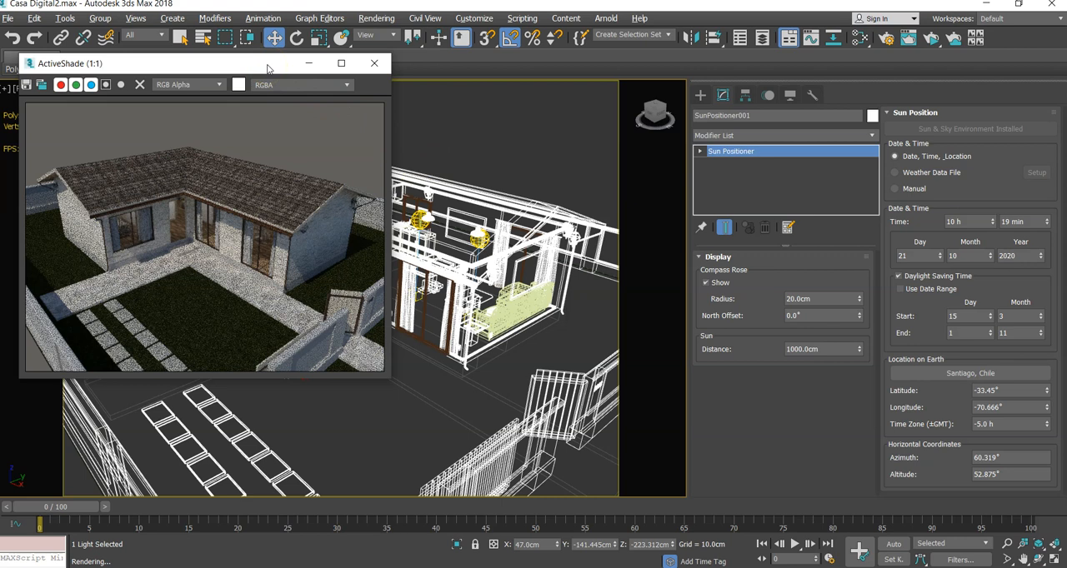
drag(267, 69, 291, 87)
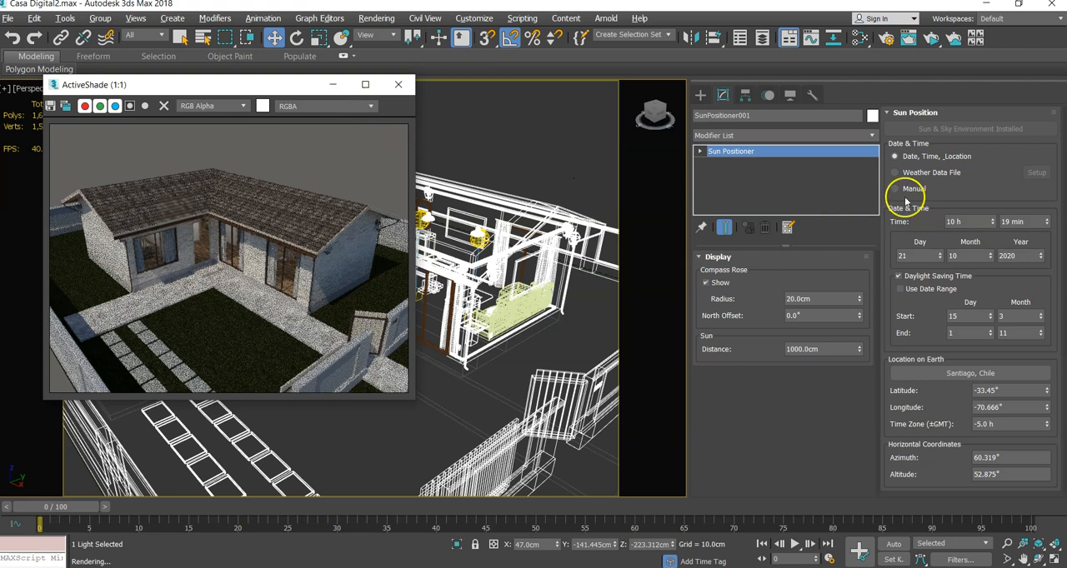
click(993, 225)
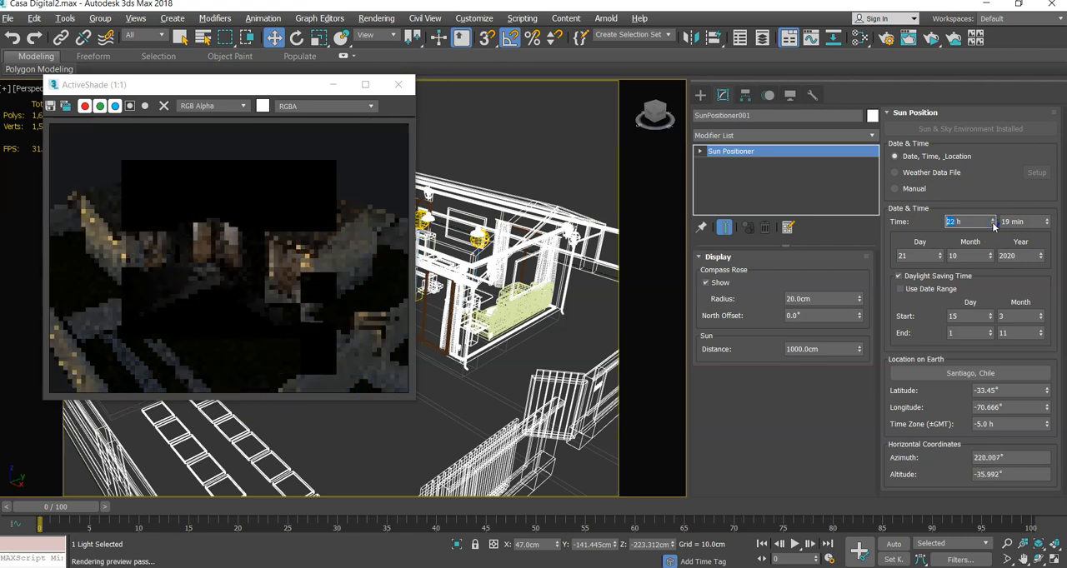
drag(993, 225, 991, 212)
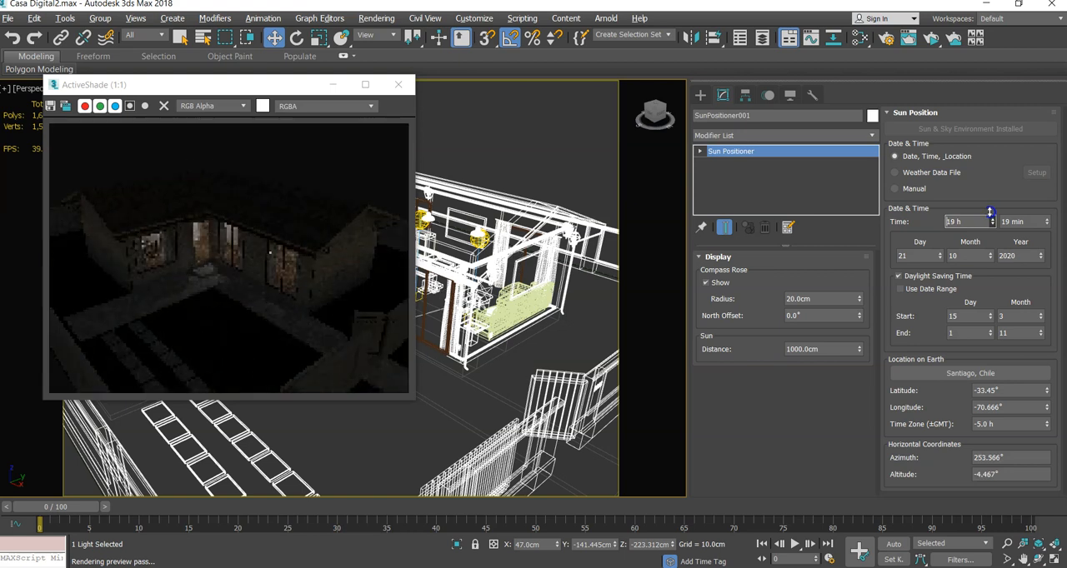
click(403, 90)
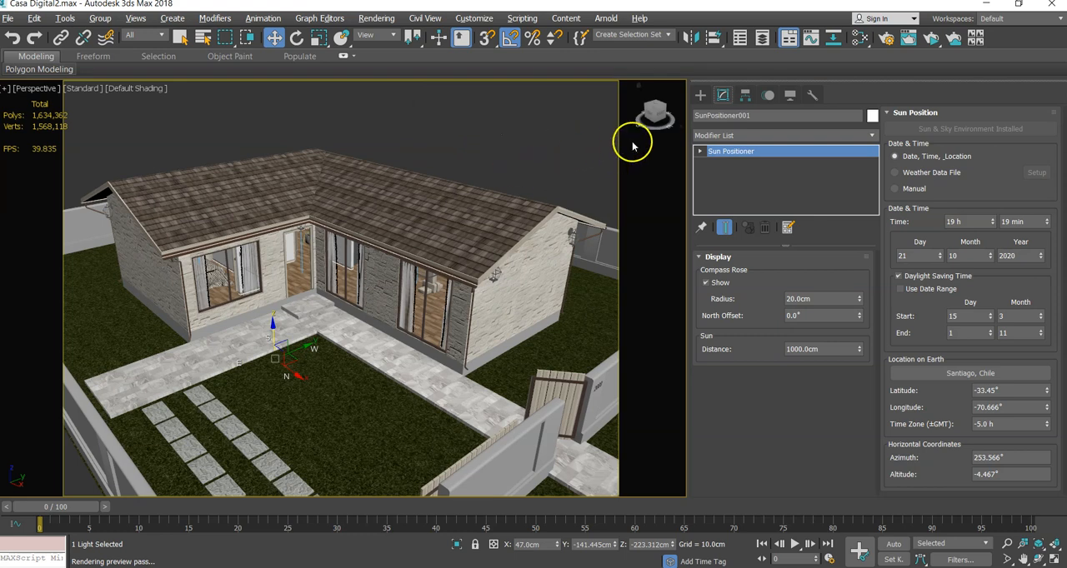
- Make 3DLUCES the active layer in the Layer Explorer and close the explorer
click(763, 40)
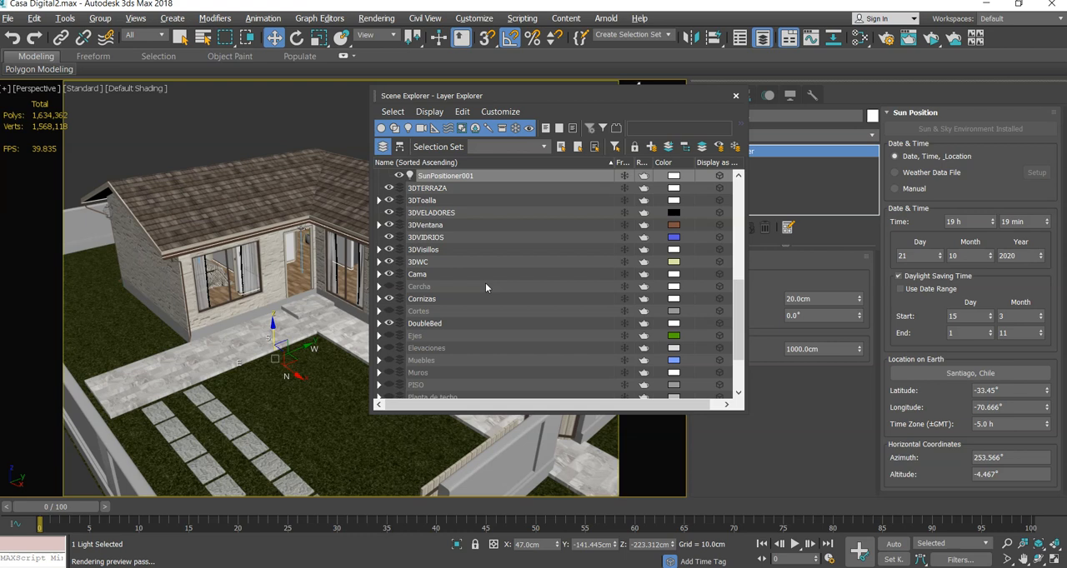
scroll(486, 287, up, 3)
scroll(482, 280, up, 1)
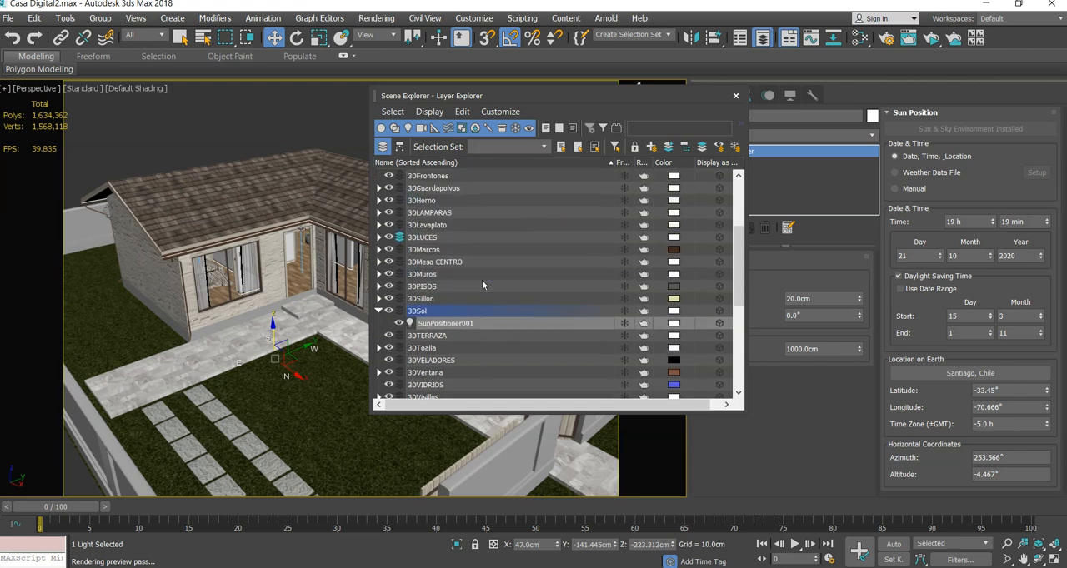
double_click(427, 237)
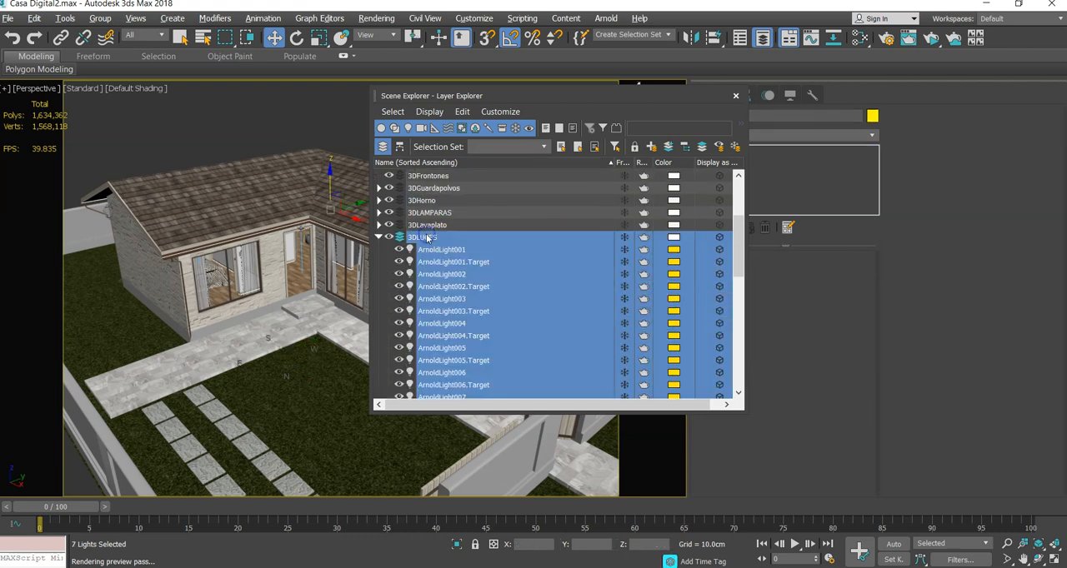
click(379, 238)
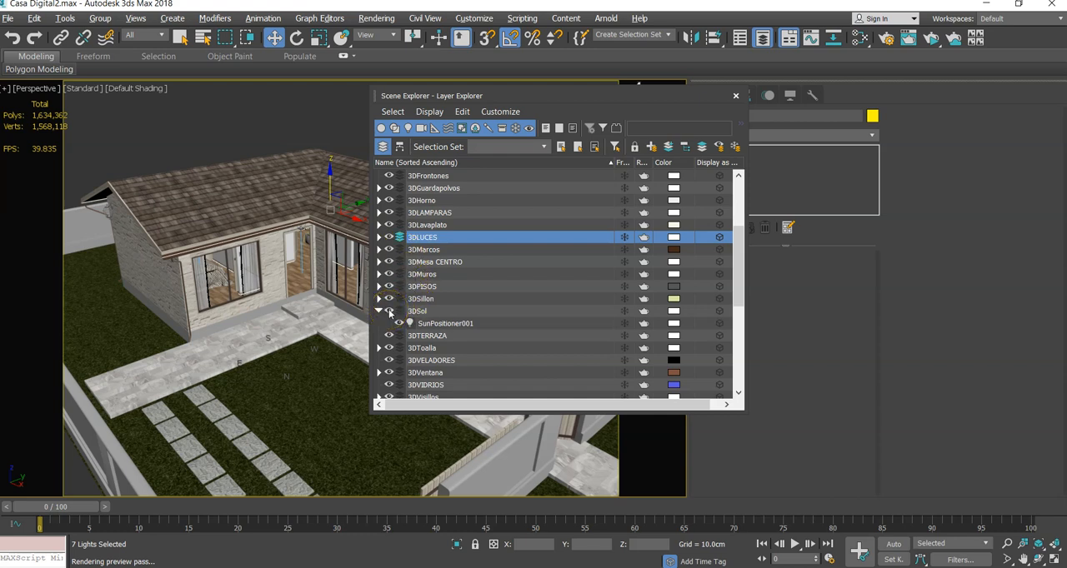
click(399, 237)
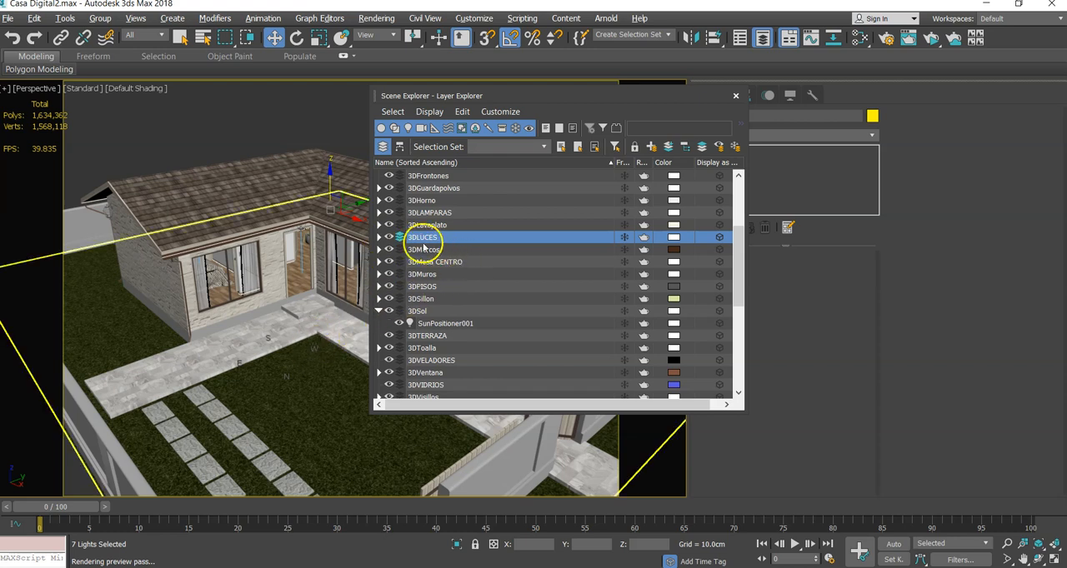
click(399, 238)
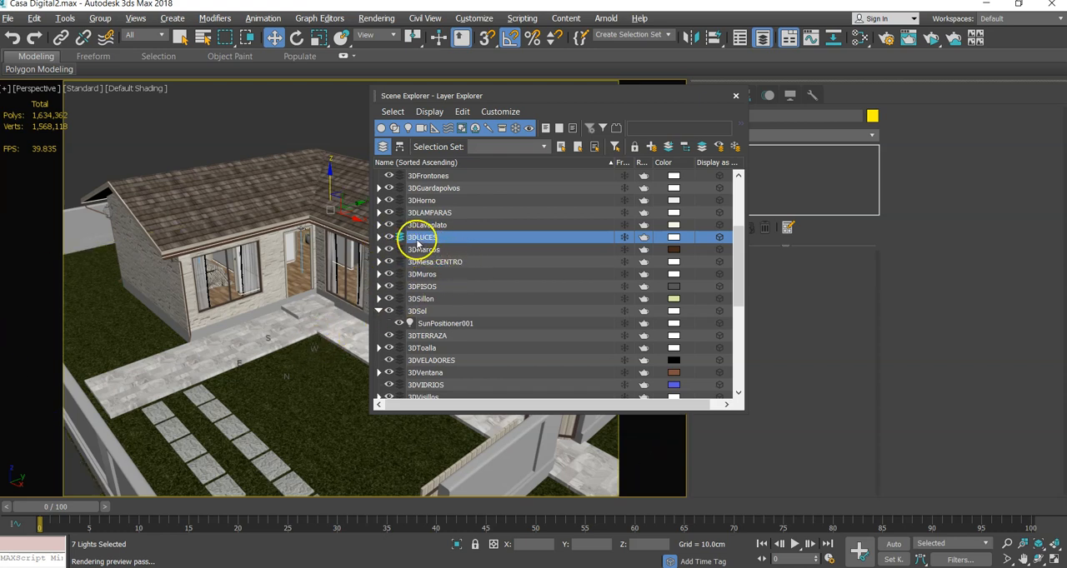
click(735, 96)
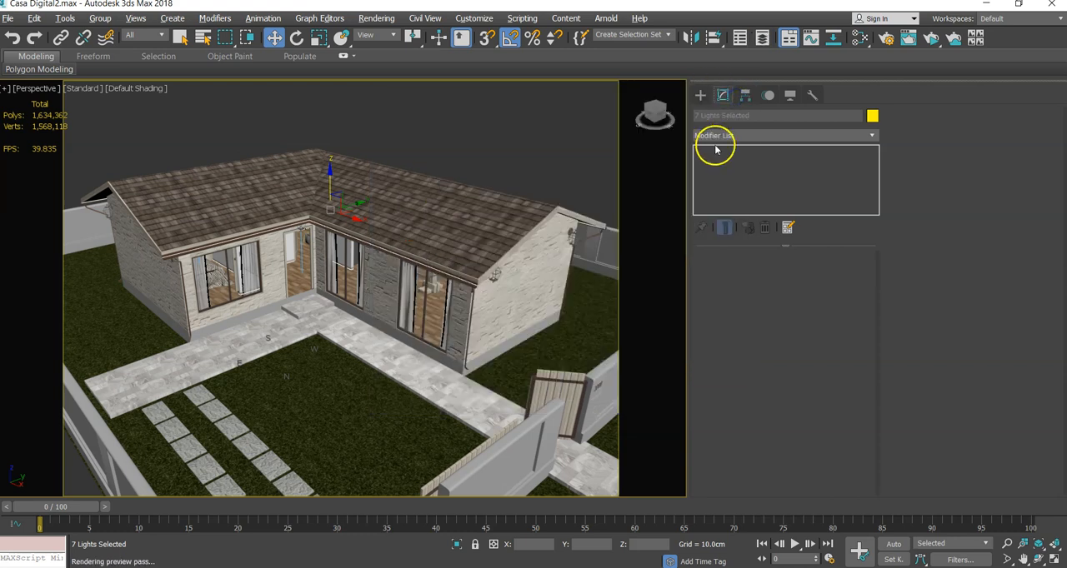
- Create a photometric target light on the front walkway, aimed at the entrance step, with a target distance of about 444 cm
click(700, 95)
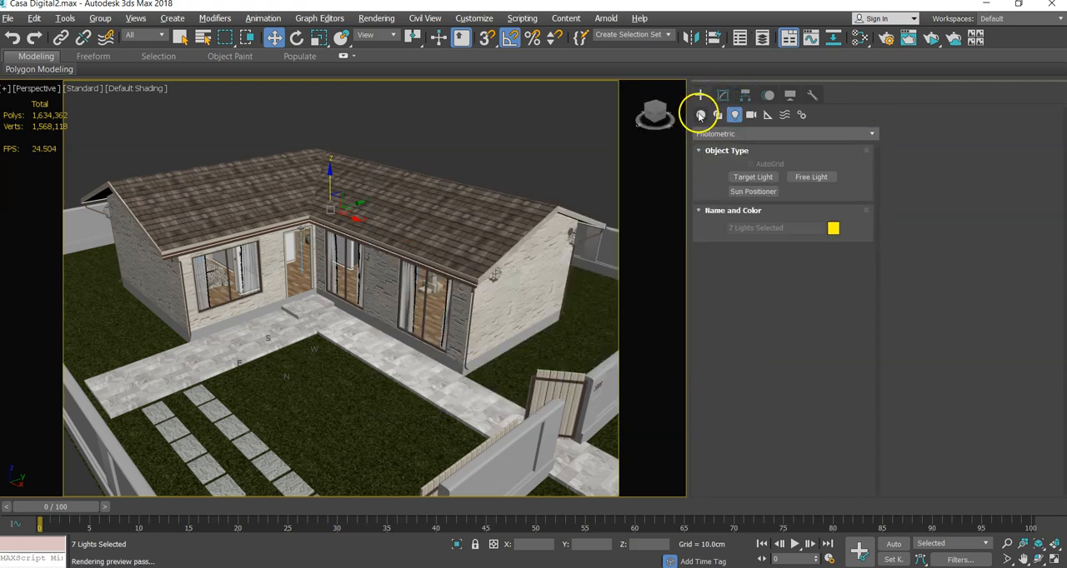
click(700, 115)
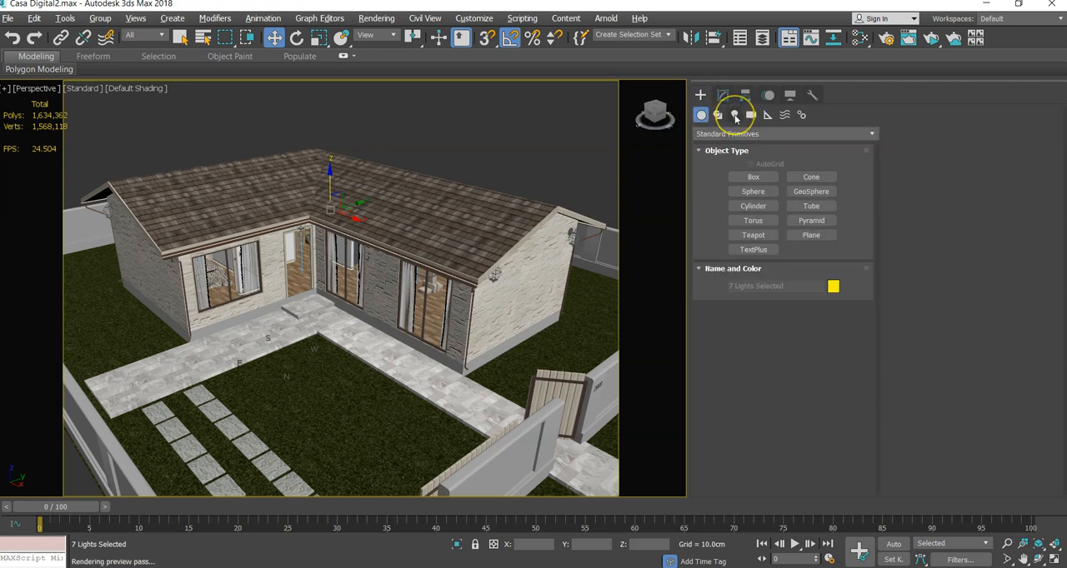
click(735, 116)
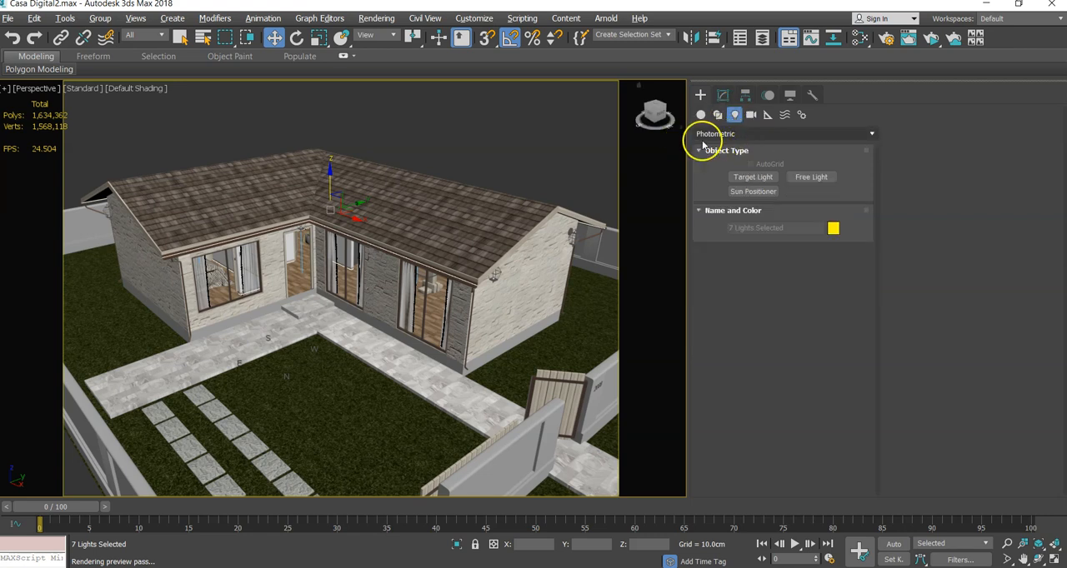
click(710, 135)
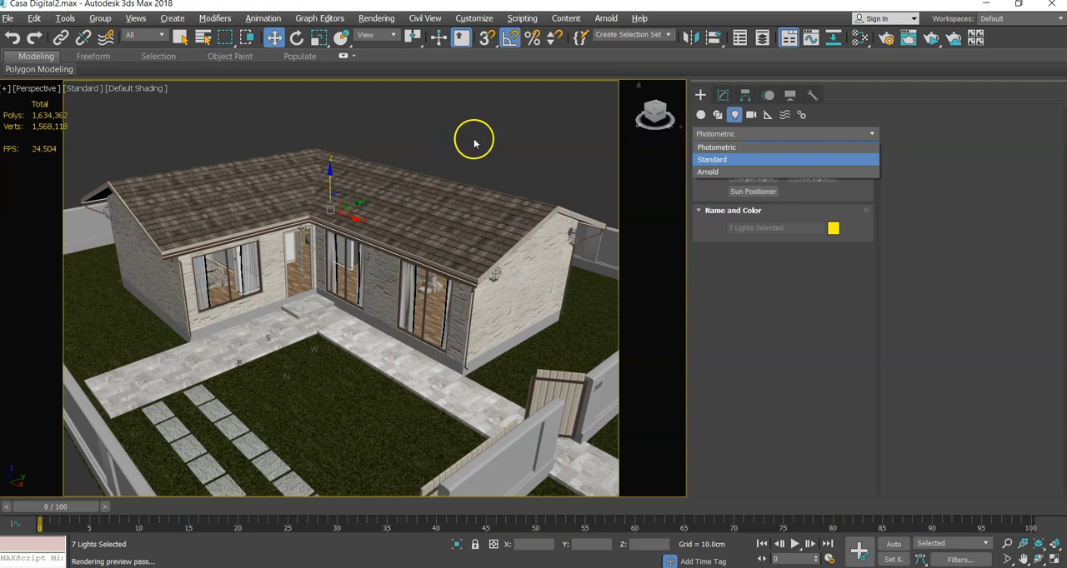
click(714, 137)
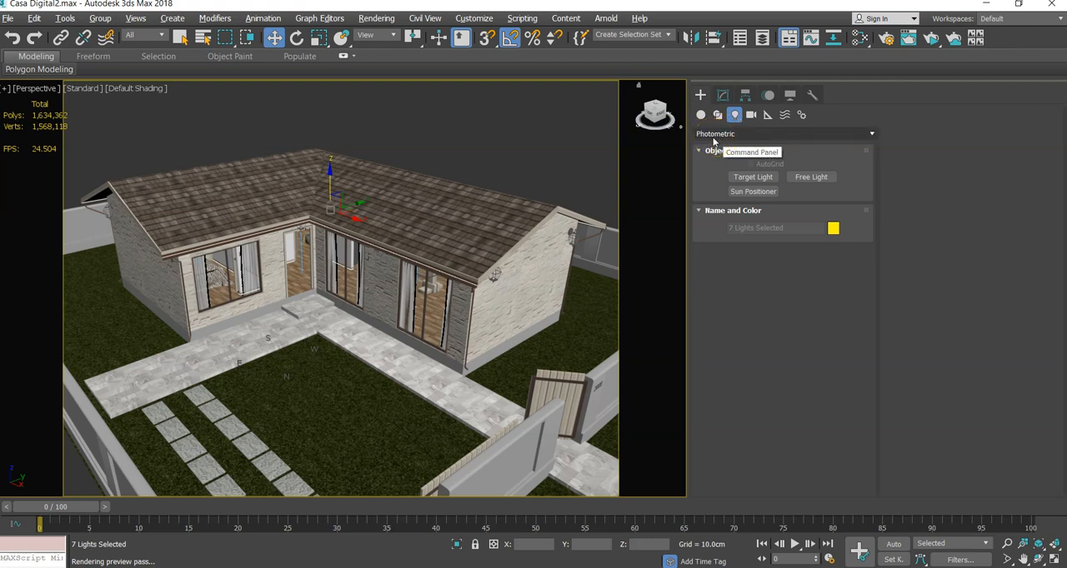
click(715, 135)
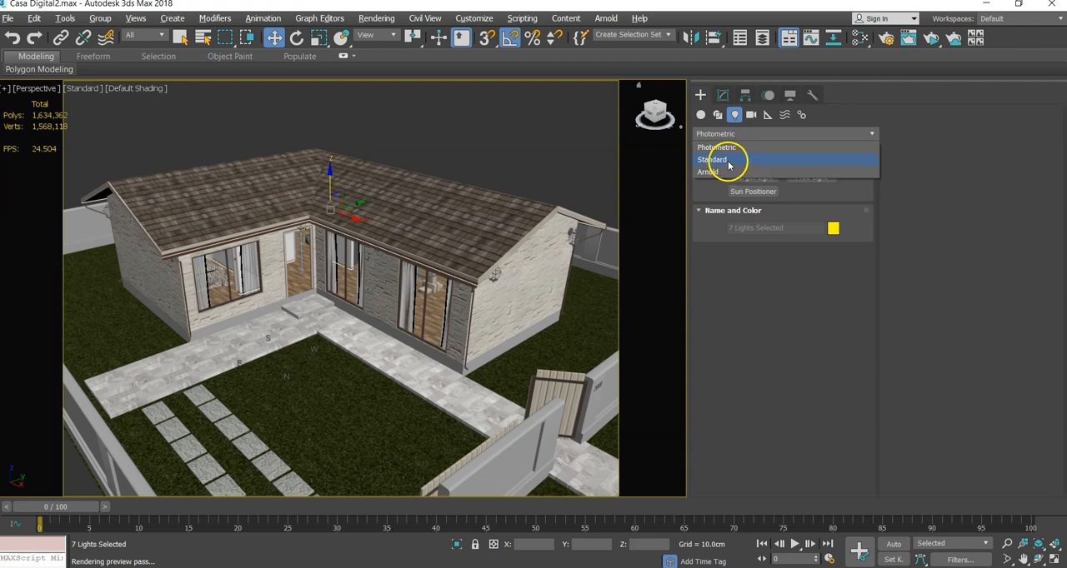
click(717, 140)
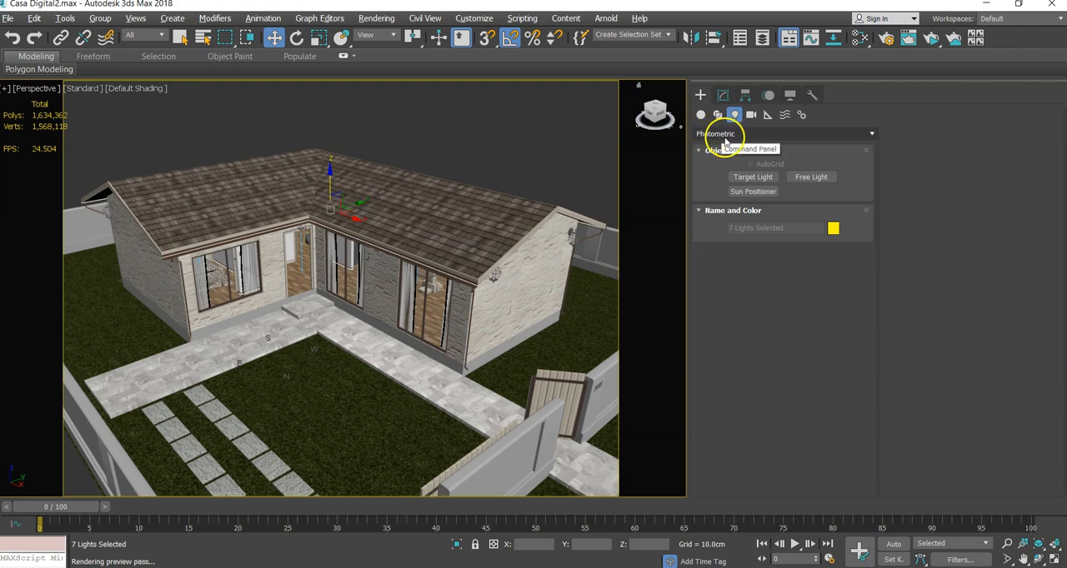
click(719, 134)
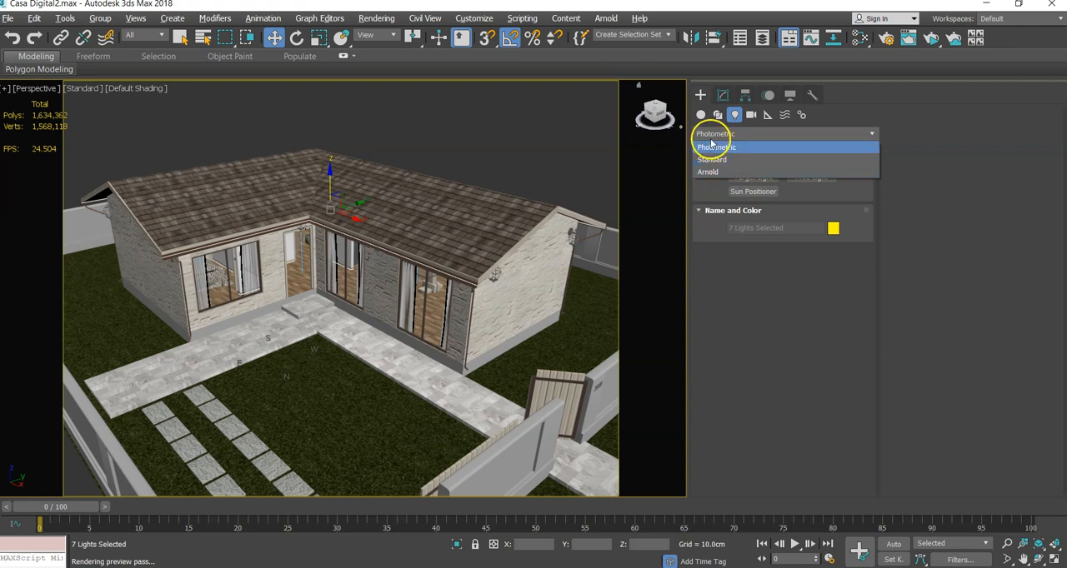
click(710, 137)
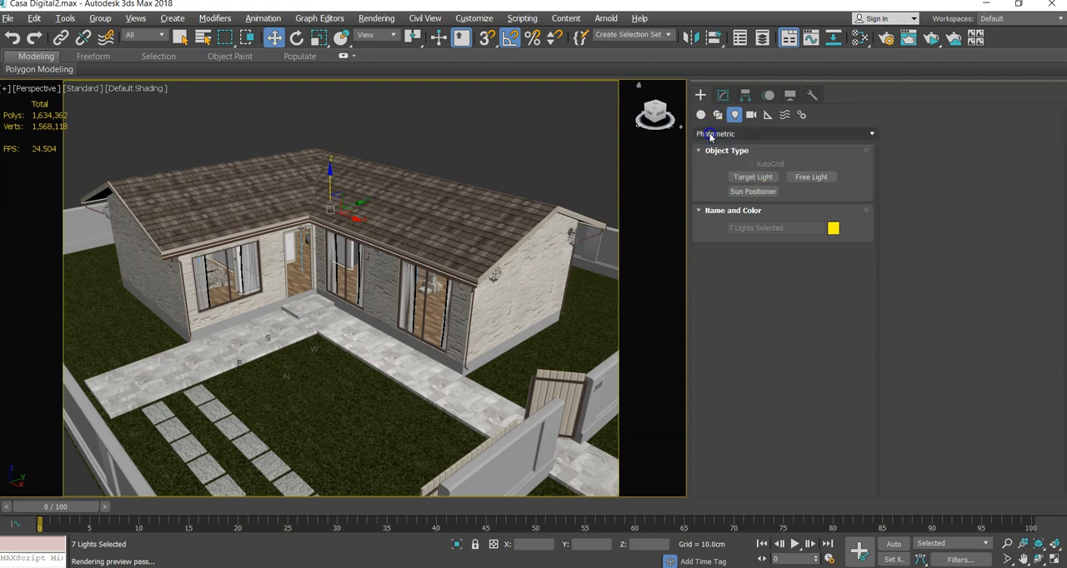
click(754, 178)
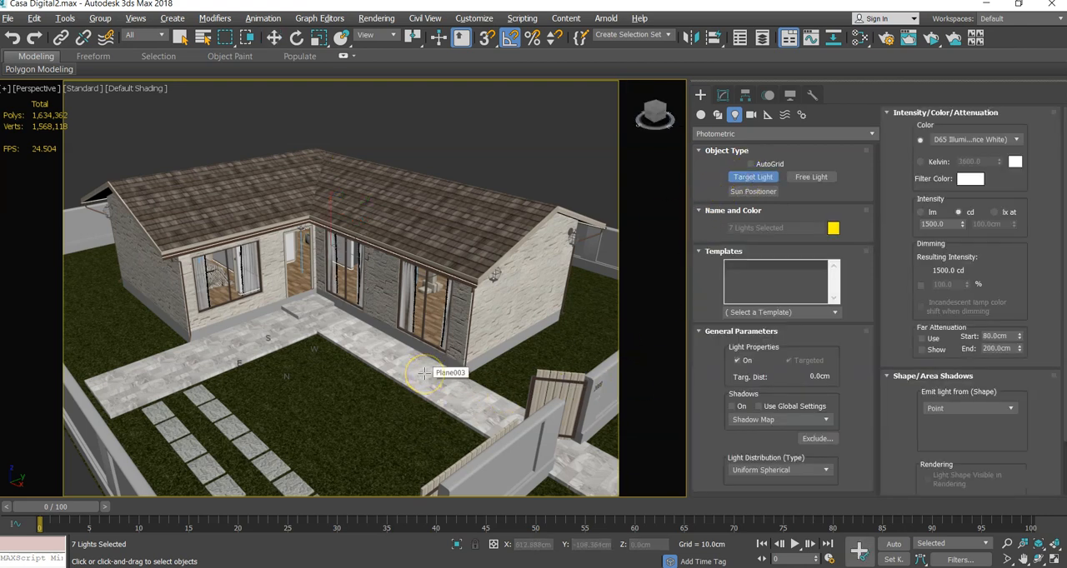
mouse_move(424, 372)
mouse_down()
mouse_move(317, 307)
mouse_move(402, 350)
mouse_move(360, 344)
mouse_move(385, 331)
mouse_move(385, 417)
mouse_move(475, 434)
mouse_move(424, 324)
mouse_move(307, 351)
mouse_move(458, 434)
mouse_move(450, 379)
mouse_move(450, 409)
mouse_move(404, 342)
mouse_move(350, 329)
mouse_move(311, 304)
mouse_up()
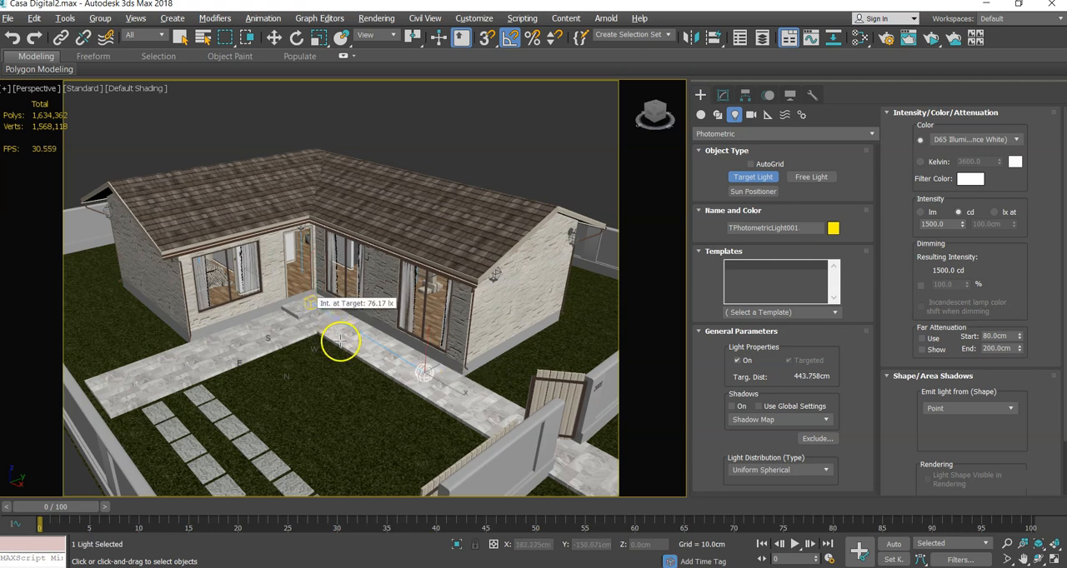
- Move the new target light to the entrance step and raise it to a height of about 62 cm
click(274, 37)
drag(451, 381, 342, 317)
scroll(317, 298, up, 5)
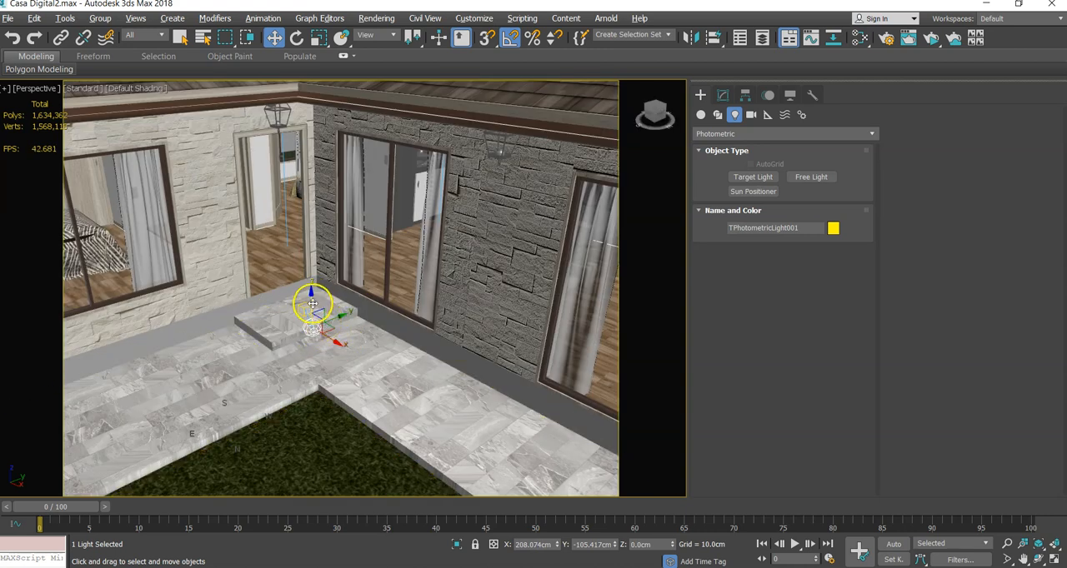
drag(310, 298, 320, 266)
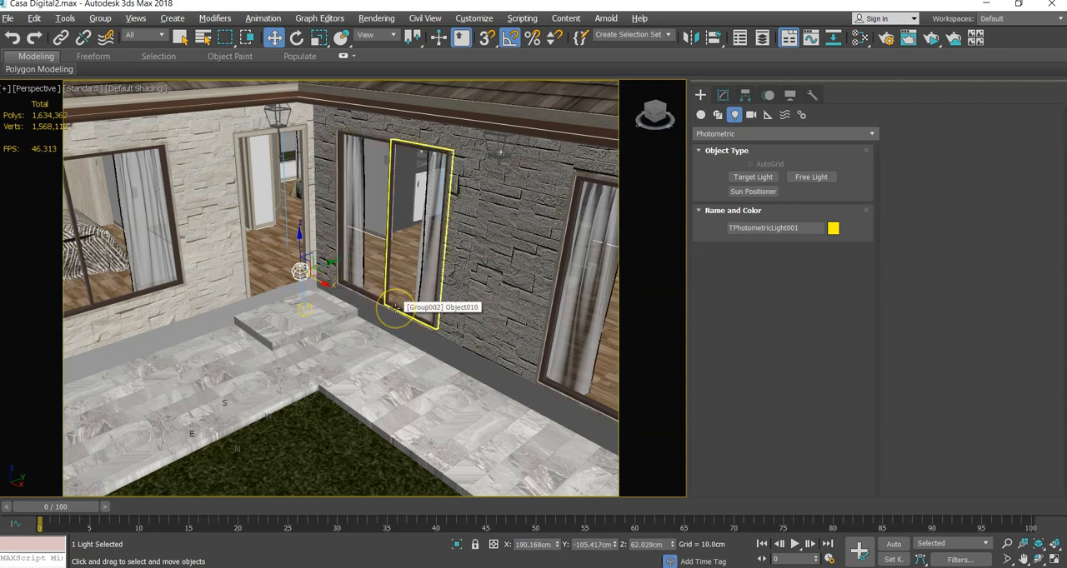
- In the top view, move the photometric light directly over its target, to about X 168 cm and Y -85 cm
key(t)
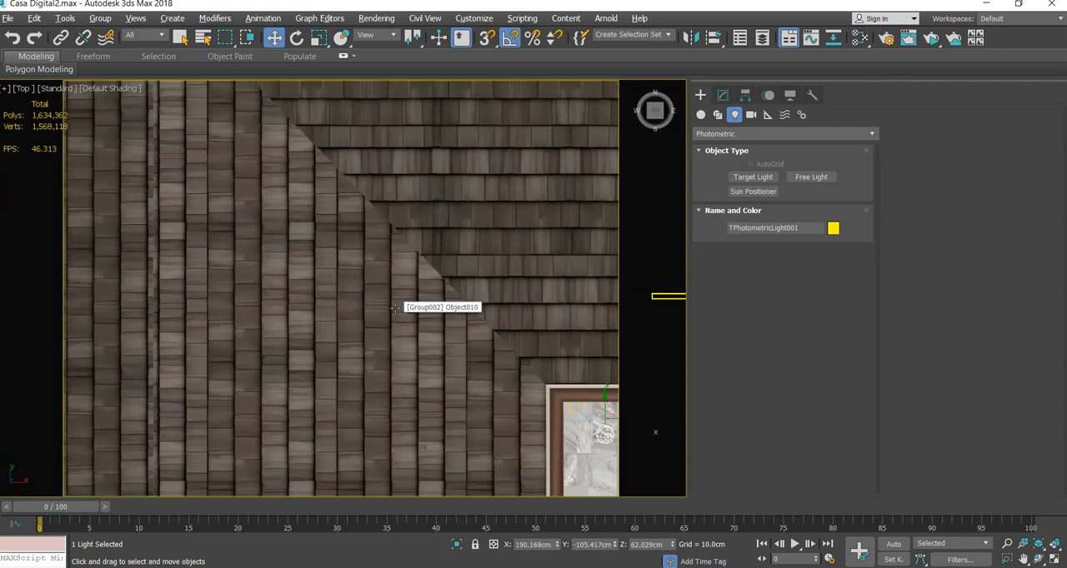
key(z)
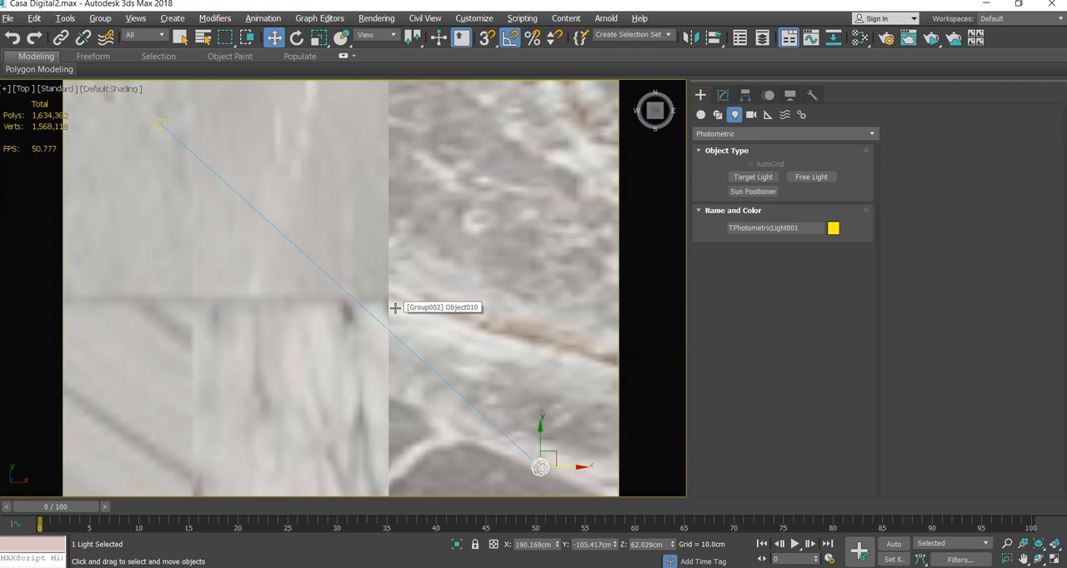
key(z)
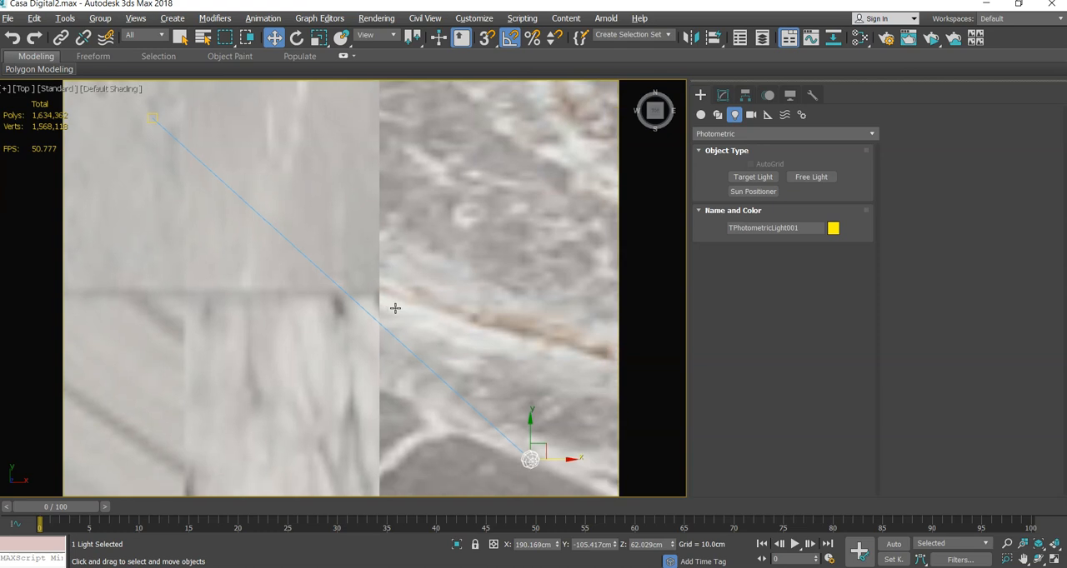
scroll(395, 308, down, 6)
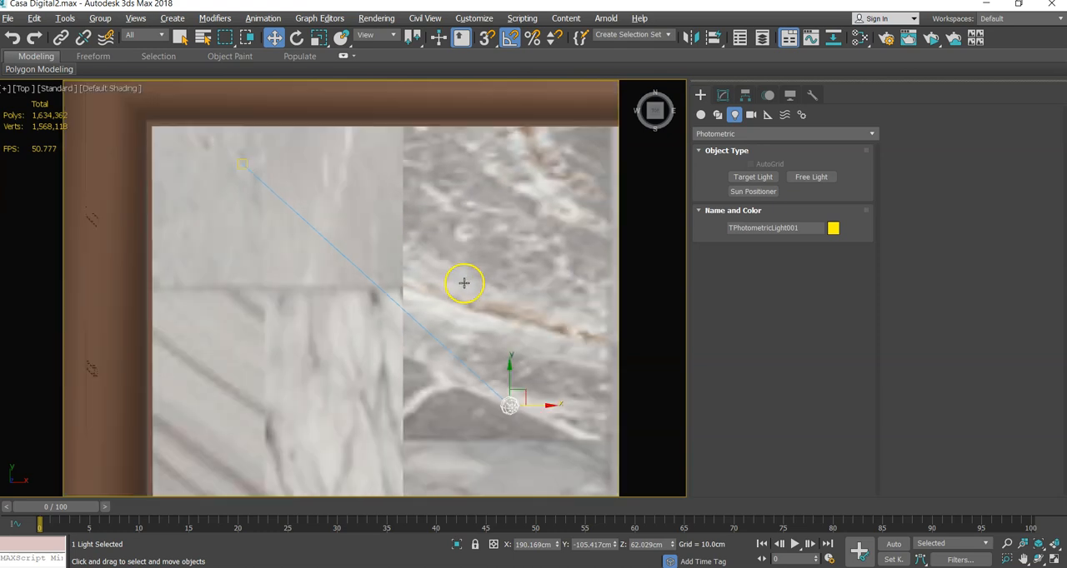
middle_drag(472, 350, 422, 303)
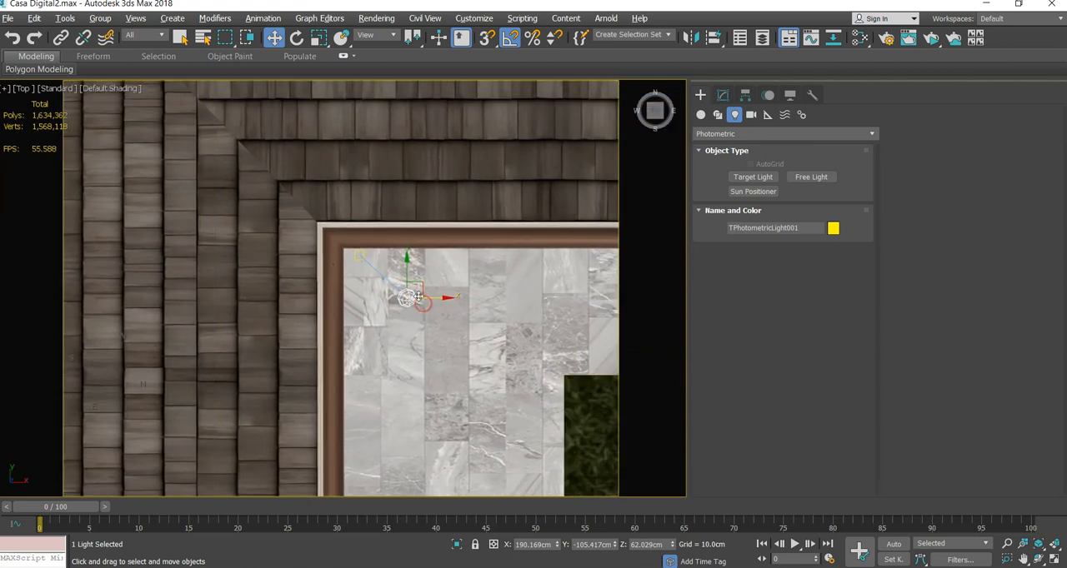
key(F3)
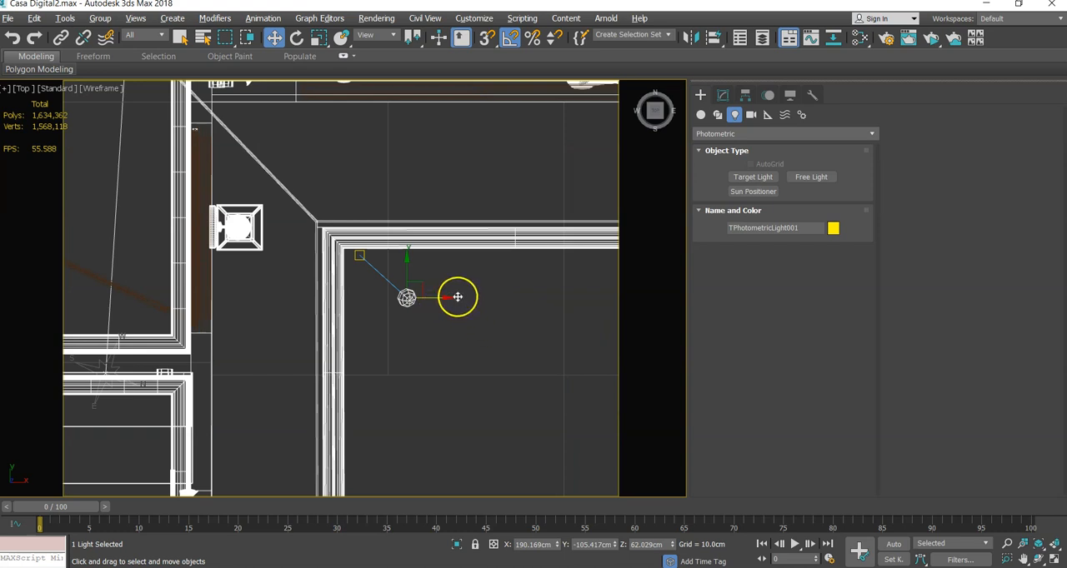
drag(440, 297, 392, 298)
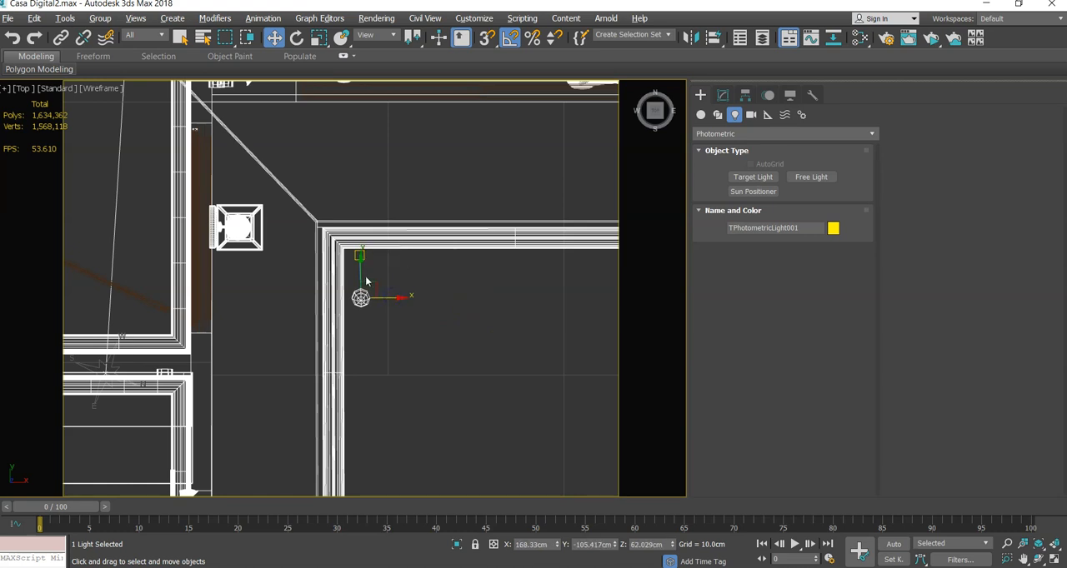
drag(360, 267, 368, 226)
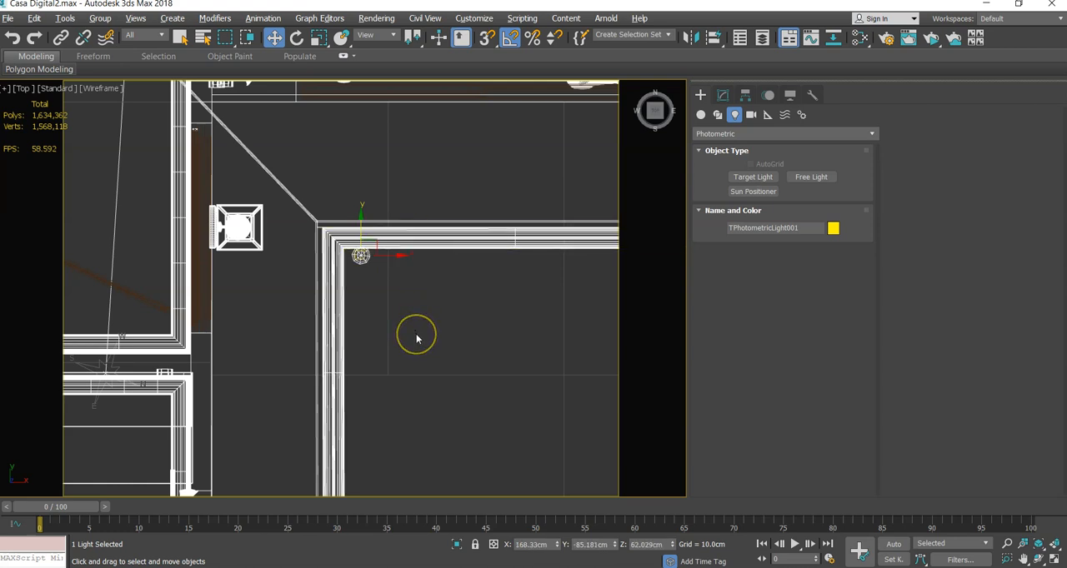
- In the front view, lower the photometric light to a height of about 38 cm above its target
key(f)
scroll(417, 340, down, 2)
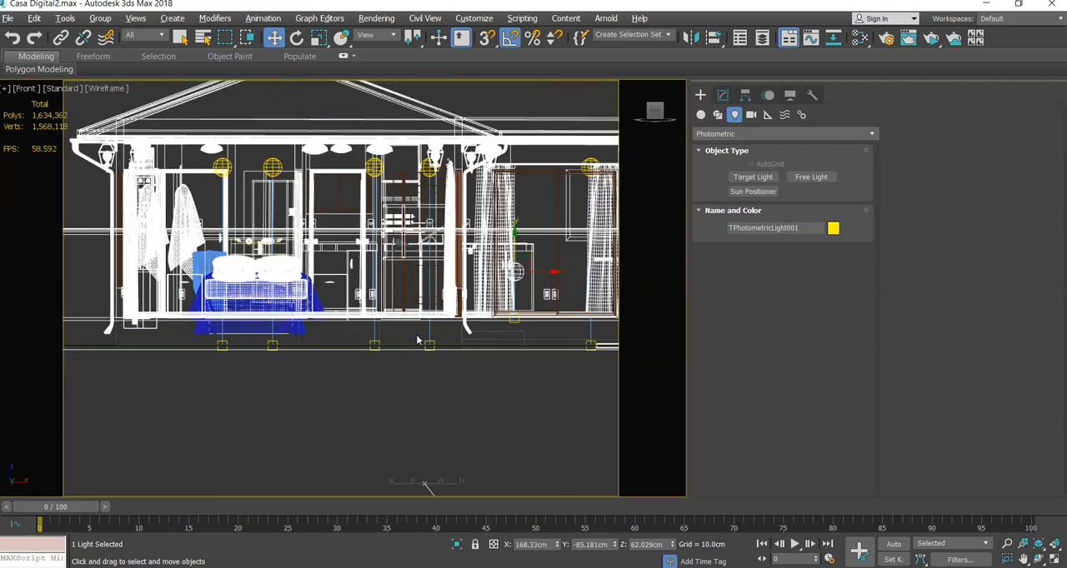
scroll(416, 334, up, 4)
scroll(416, 334, down, 3)
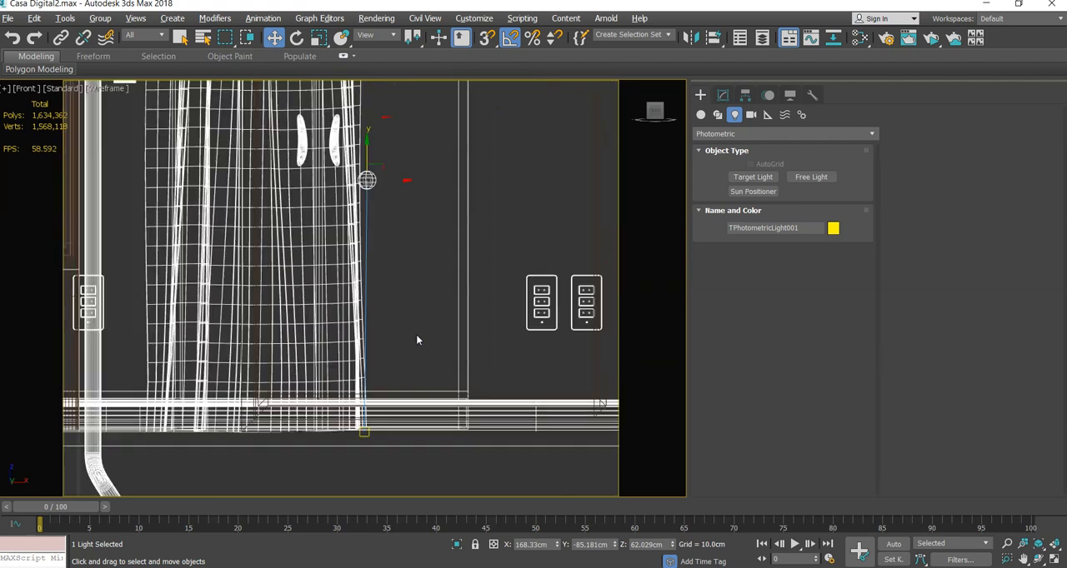
middle_drag(435, 322, 346, 346)
scroll(362, 340, down, 2)
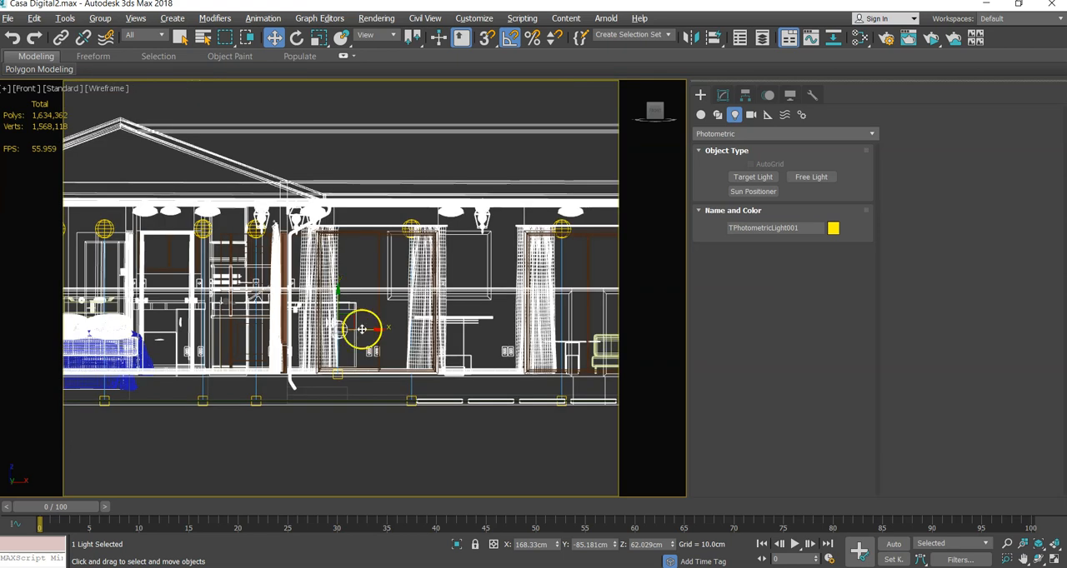
scroll(336, 331, up, 2)
drag(339, 319, 337, 351)
alt+middle_drag(410, 305, 359, 348)
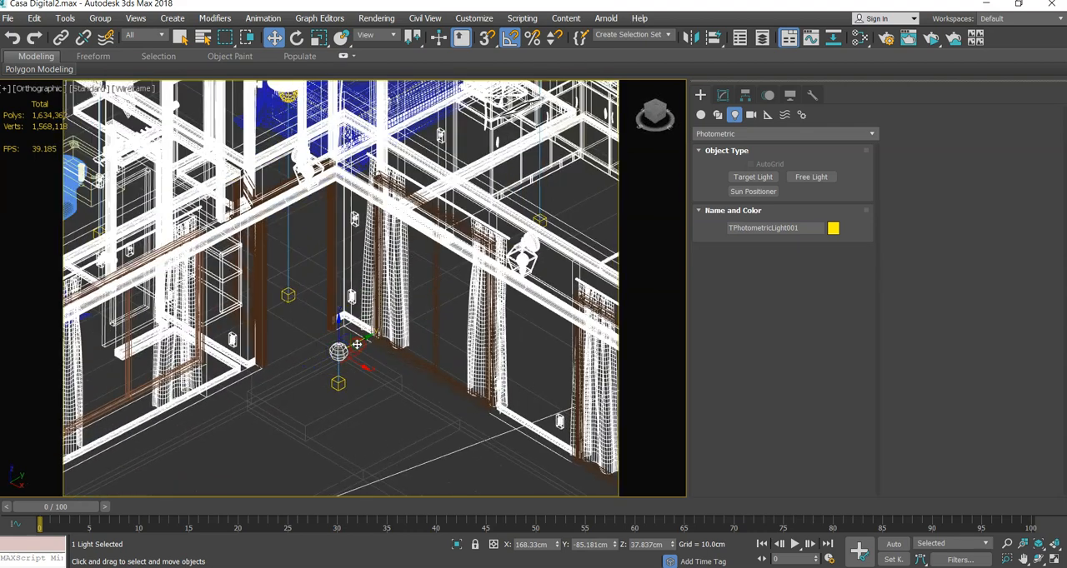
- Show the entrance shaded, open the photometric light's parameters, and try switching its Targeted option off and on again
key(F3)
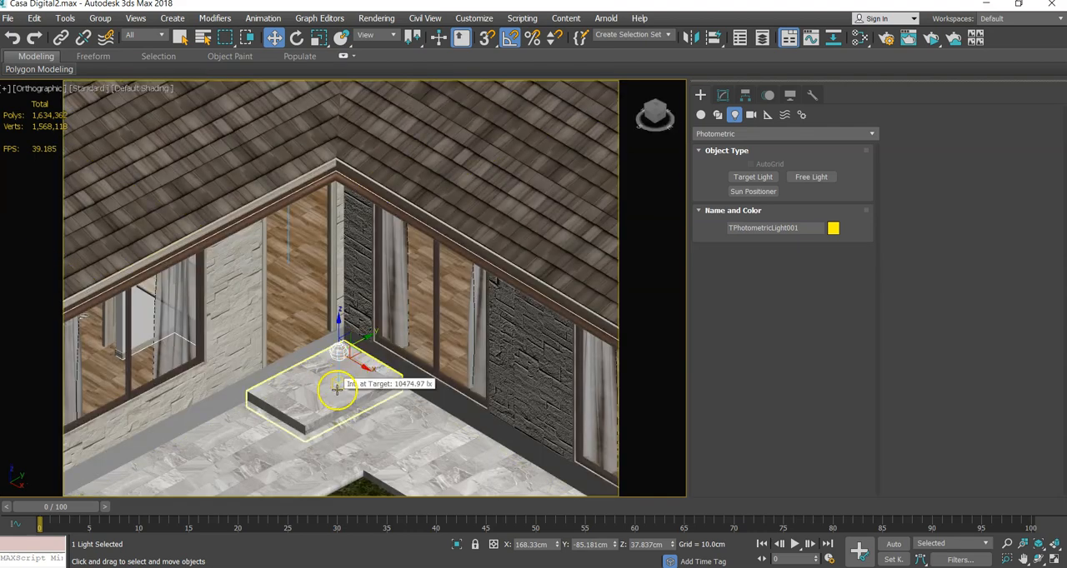
scroll(347, 379, up, 5)
middle_drag(305, 354, 351, 342)
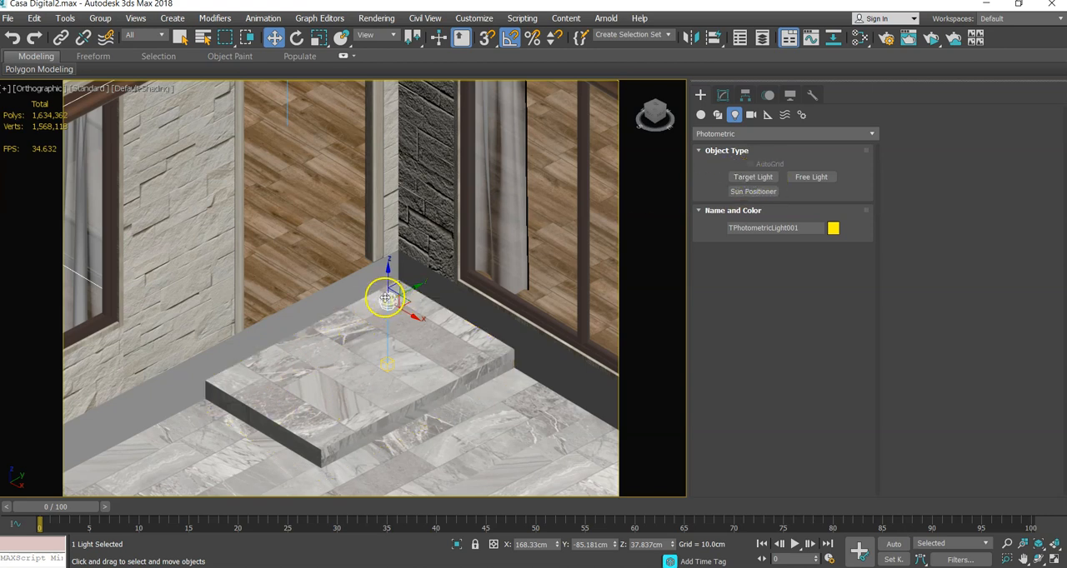
click(386, 363)
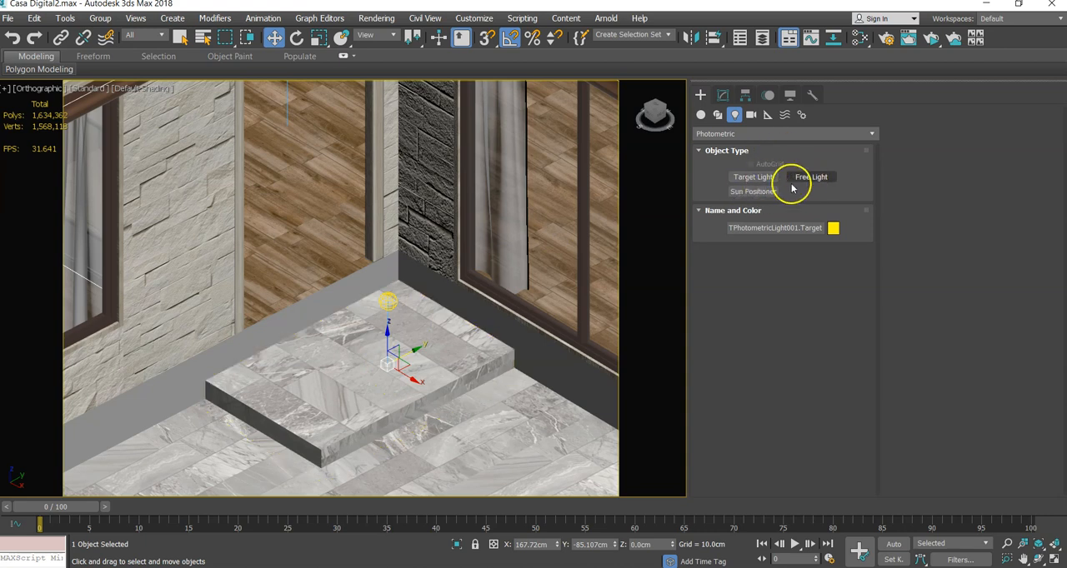
click(395, 349)
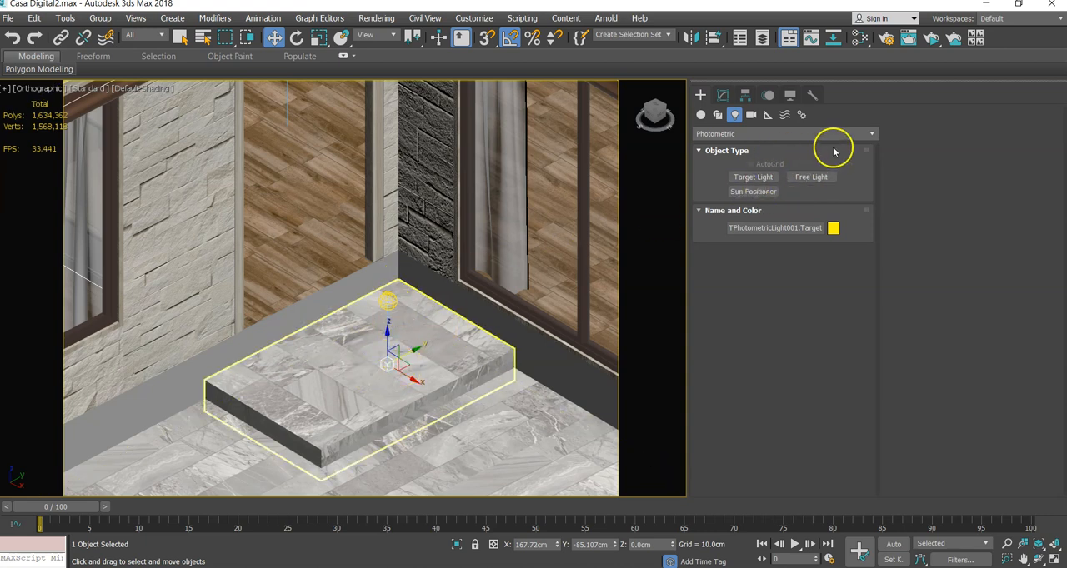
click(755, 179)
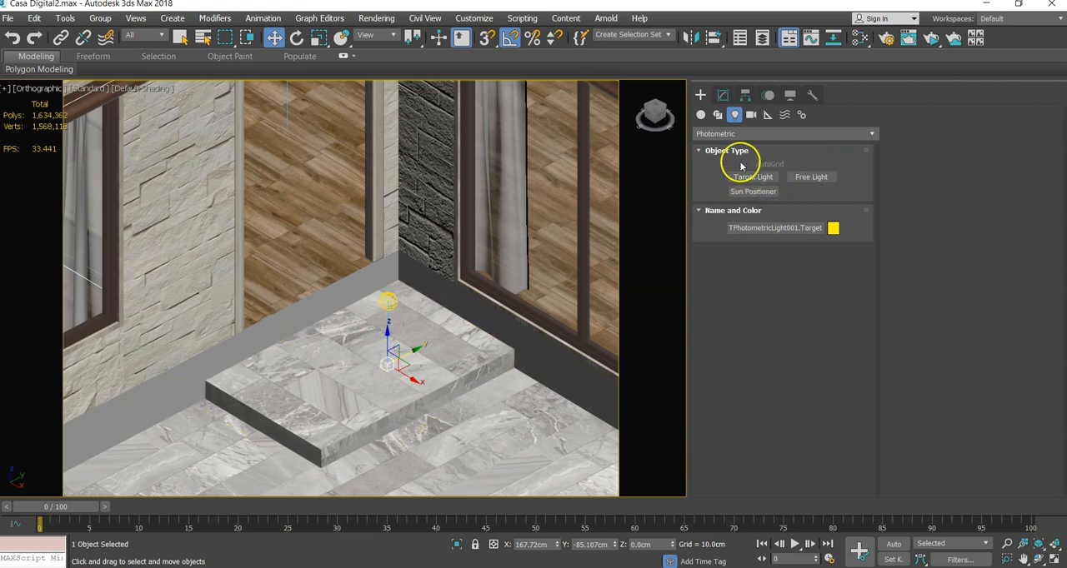
click(723, 94)
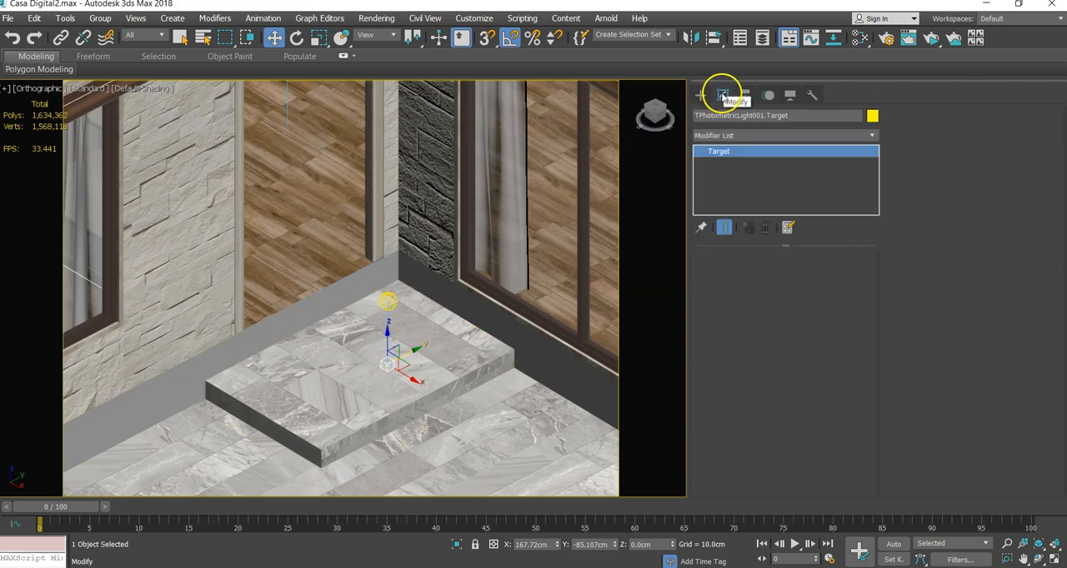
click(388, 301)
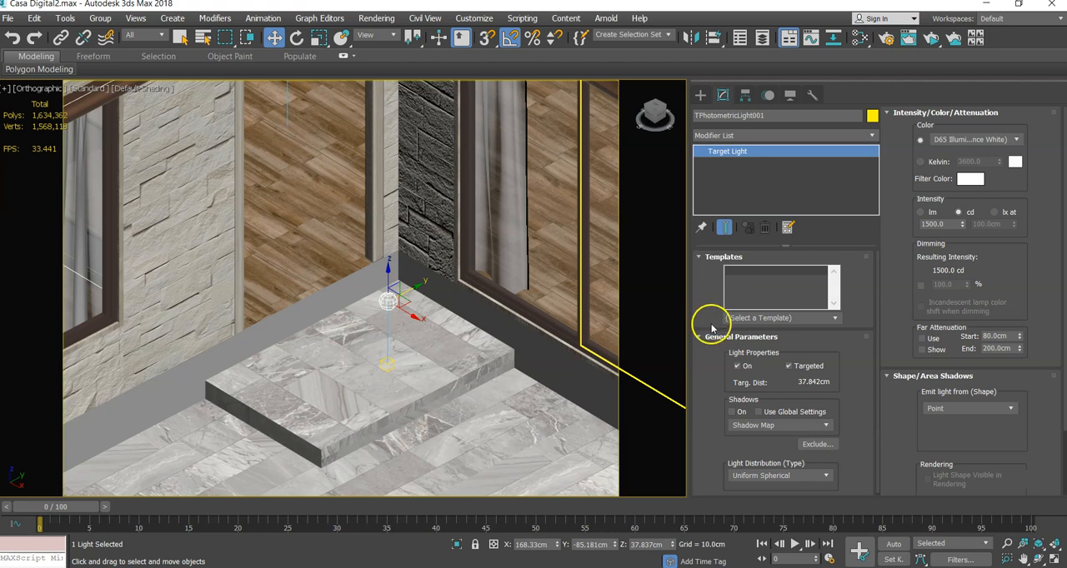
click(789, 368)
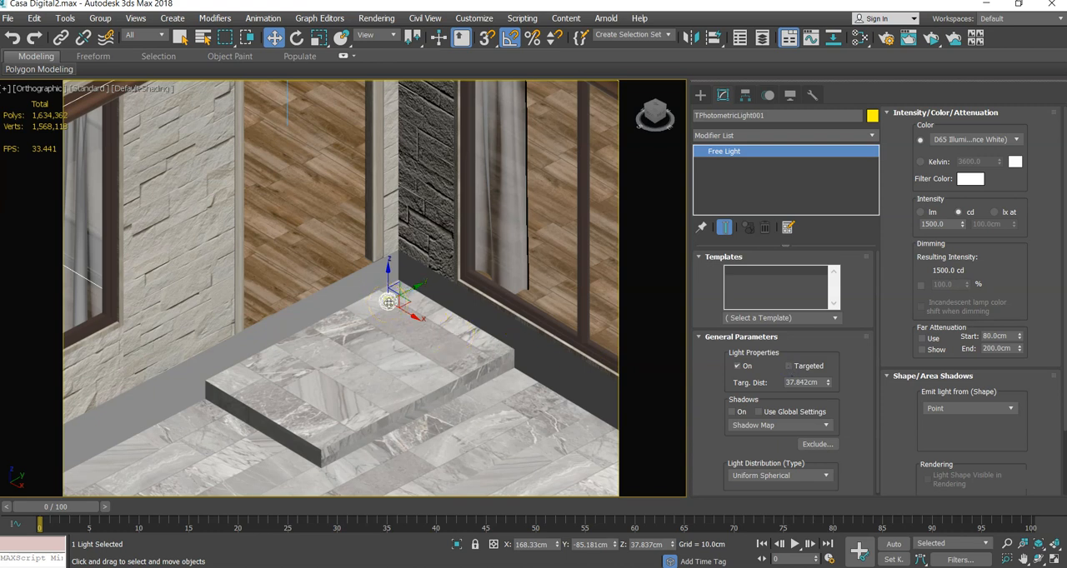
click(788, 369)
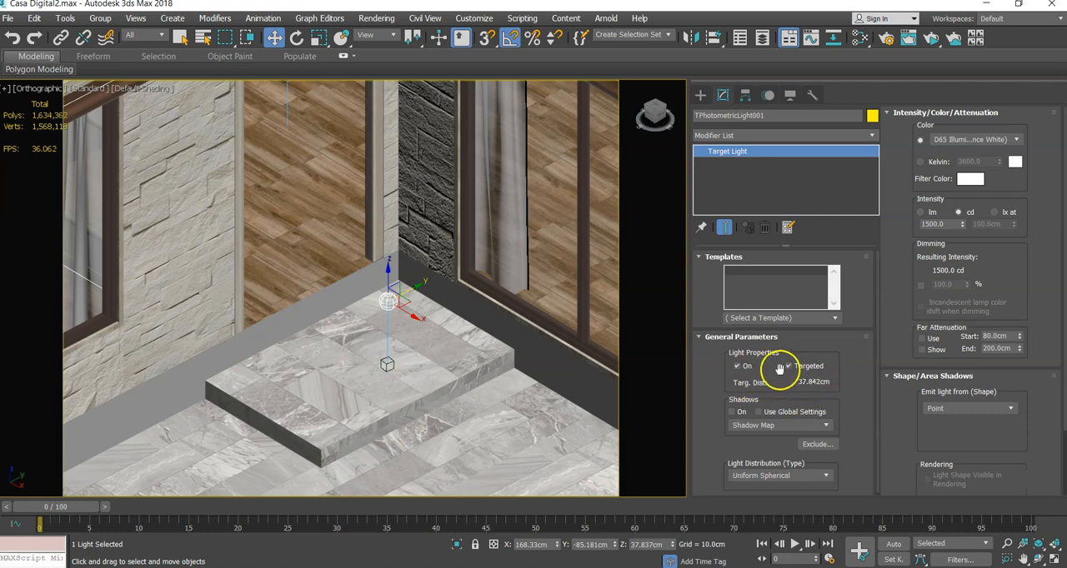
- Turn on the light's shadows with Use Global Settings and set the shadow type to Ray Traced Shadows
click(734, 412)
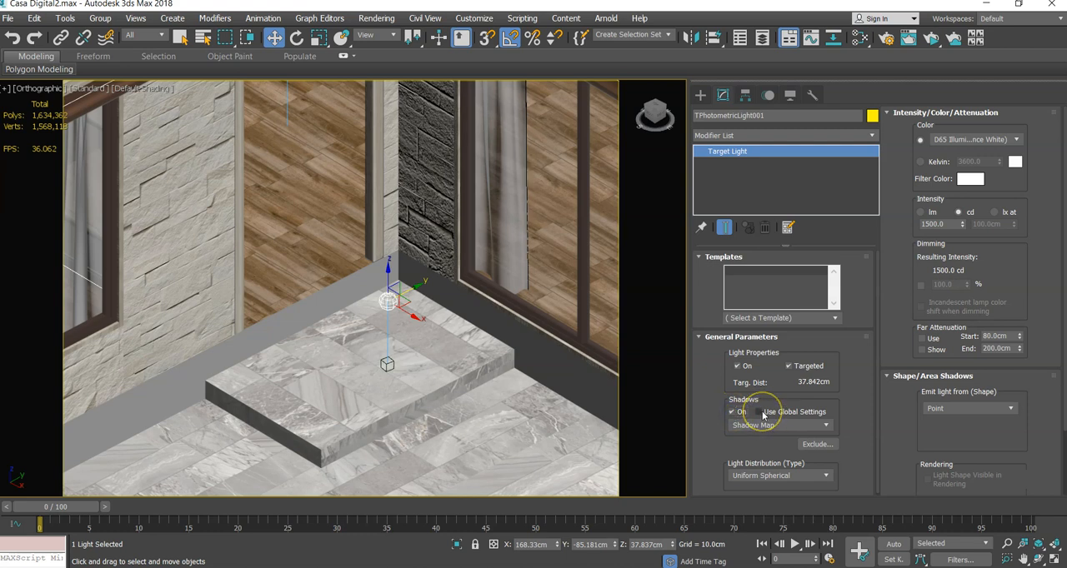
click(762, 413)
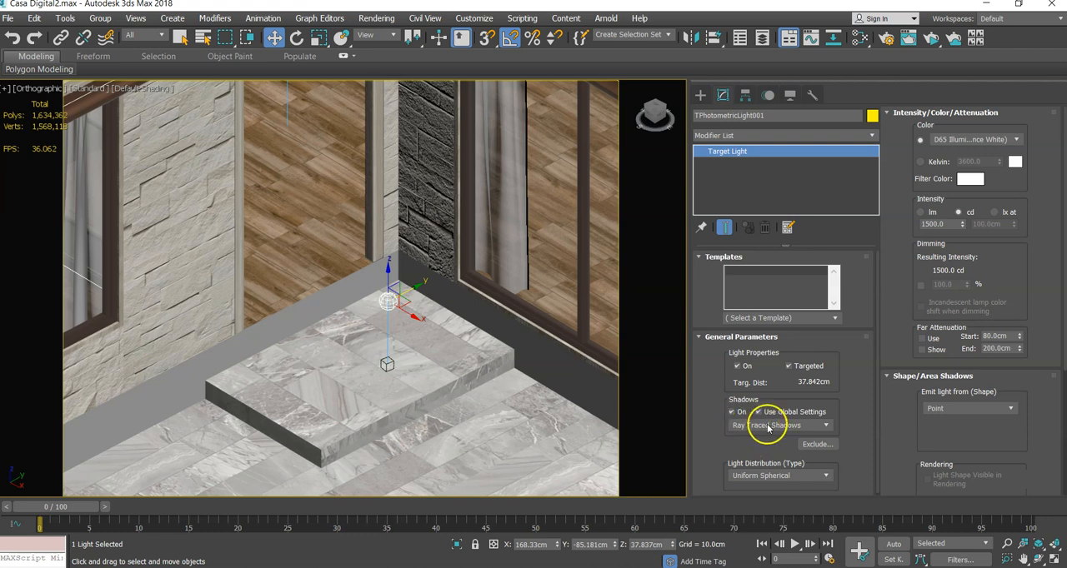
click(769, 426)
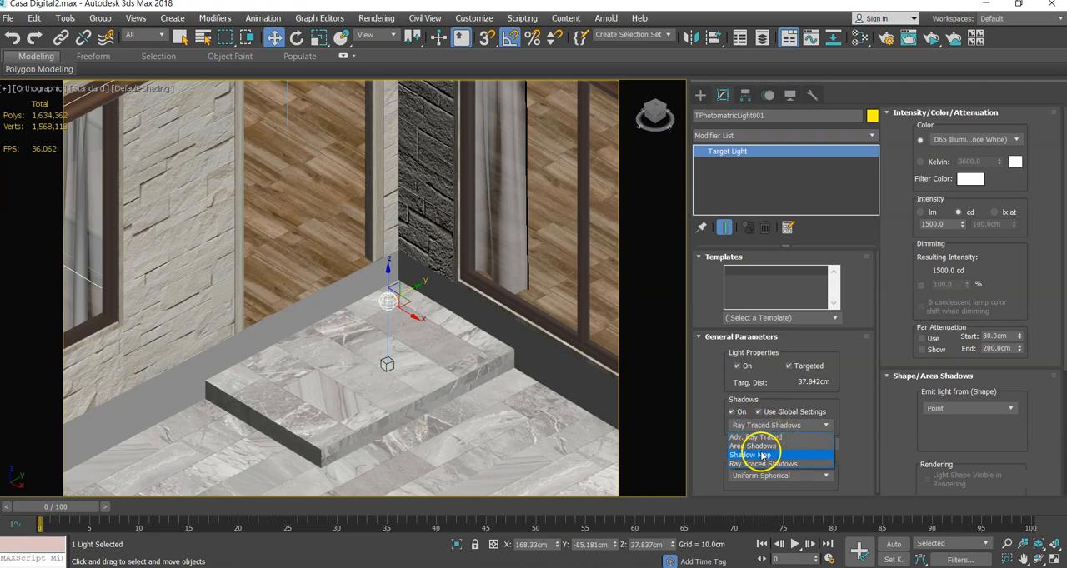
click(750, 455)
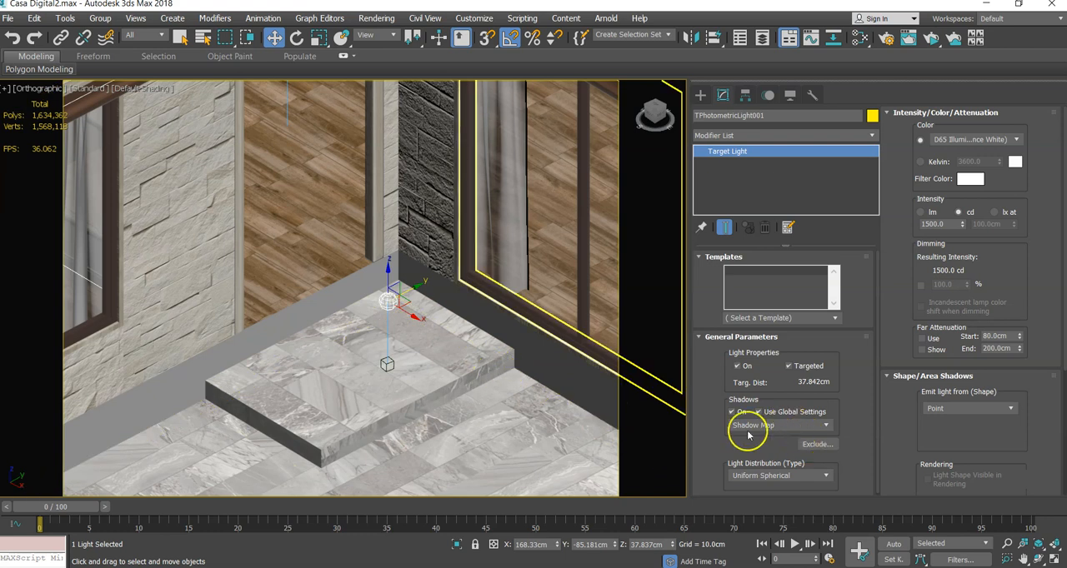
click(750, 427)
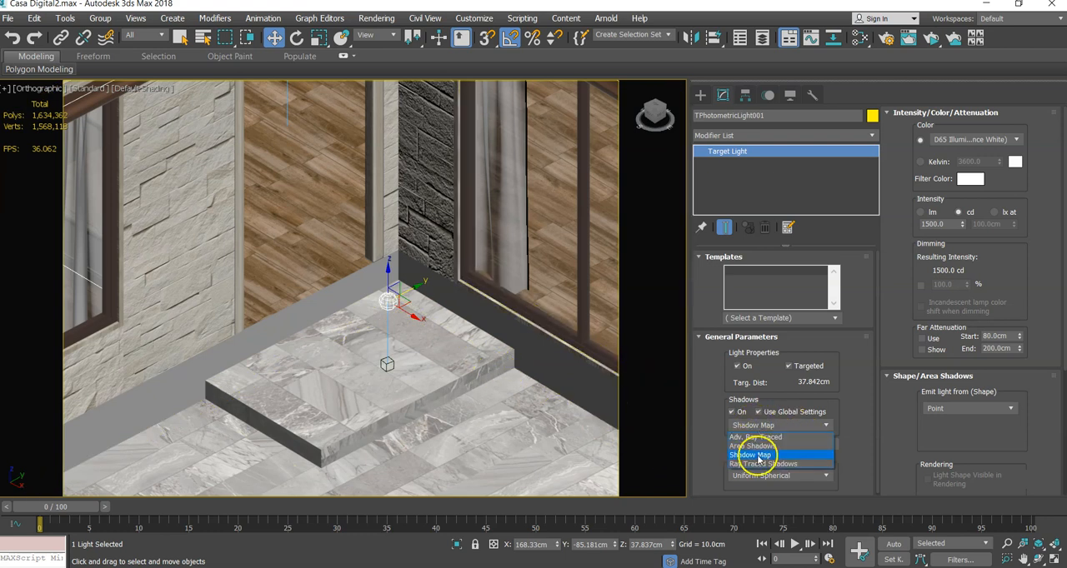
click(748, 464)
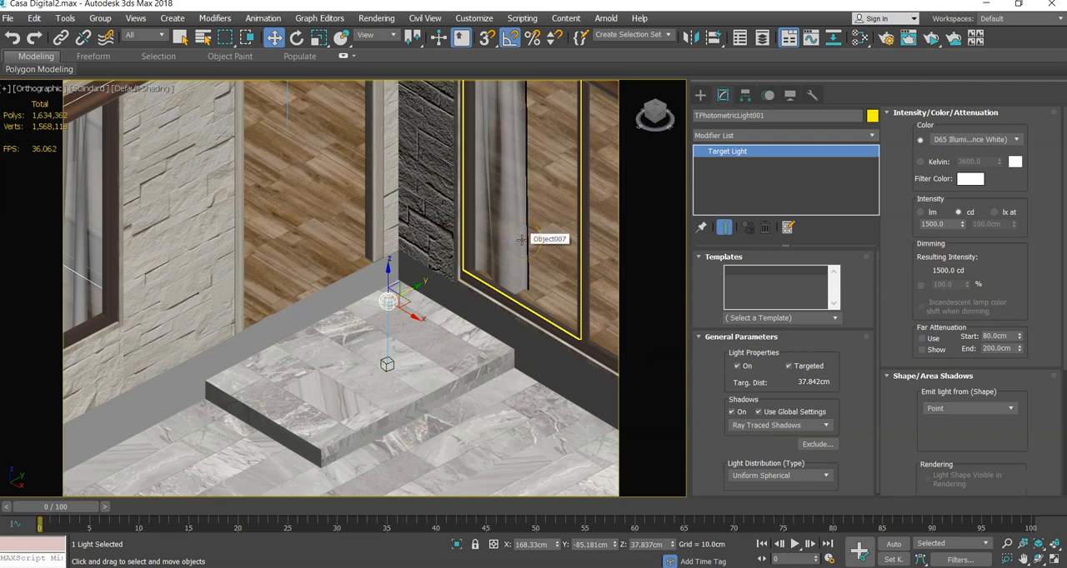
click(743, 428)
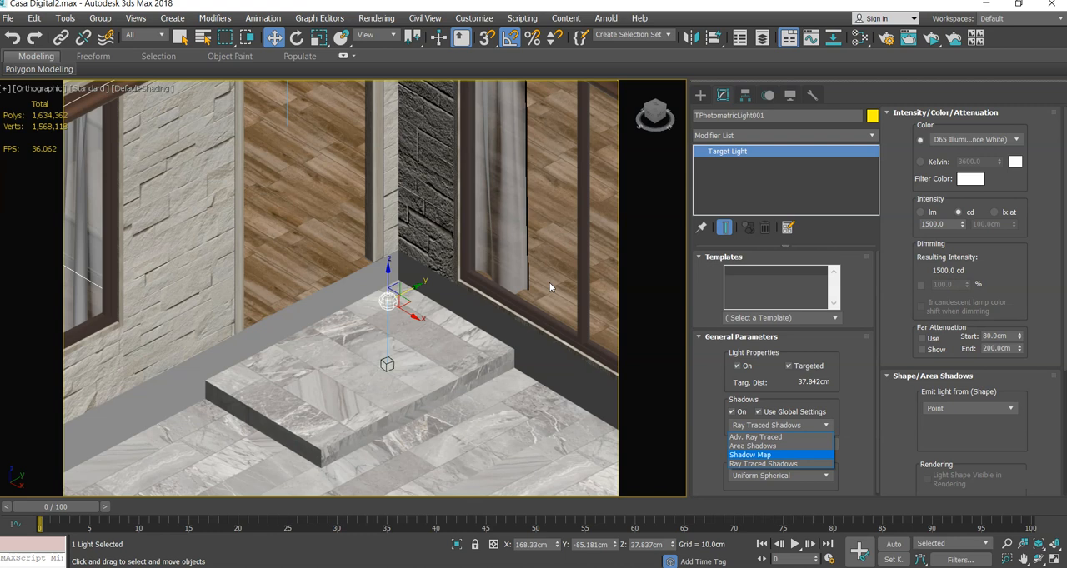
click(765, 465)
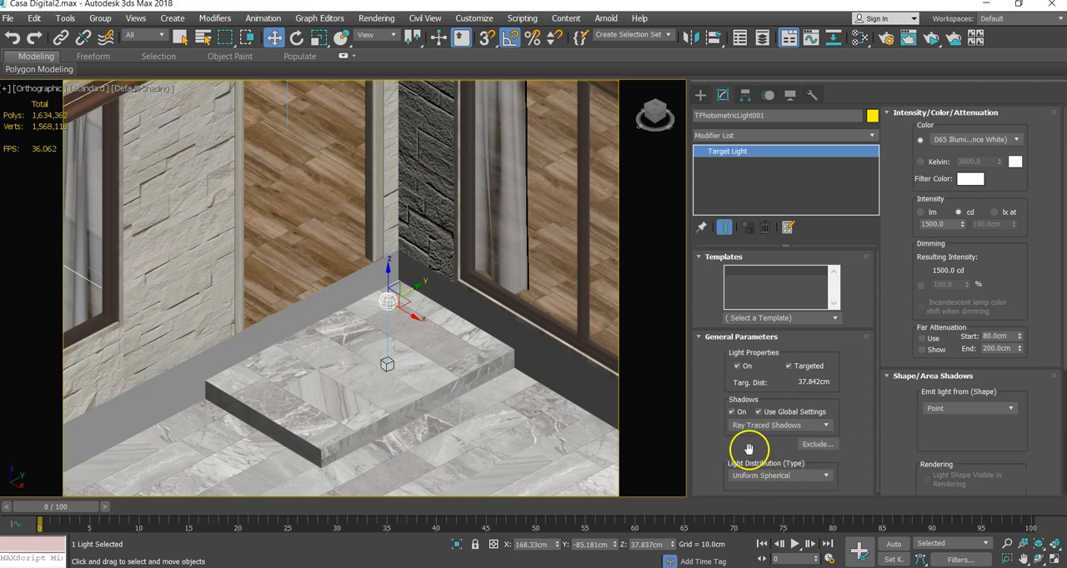
drag(748, 450, 757, 438)
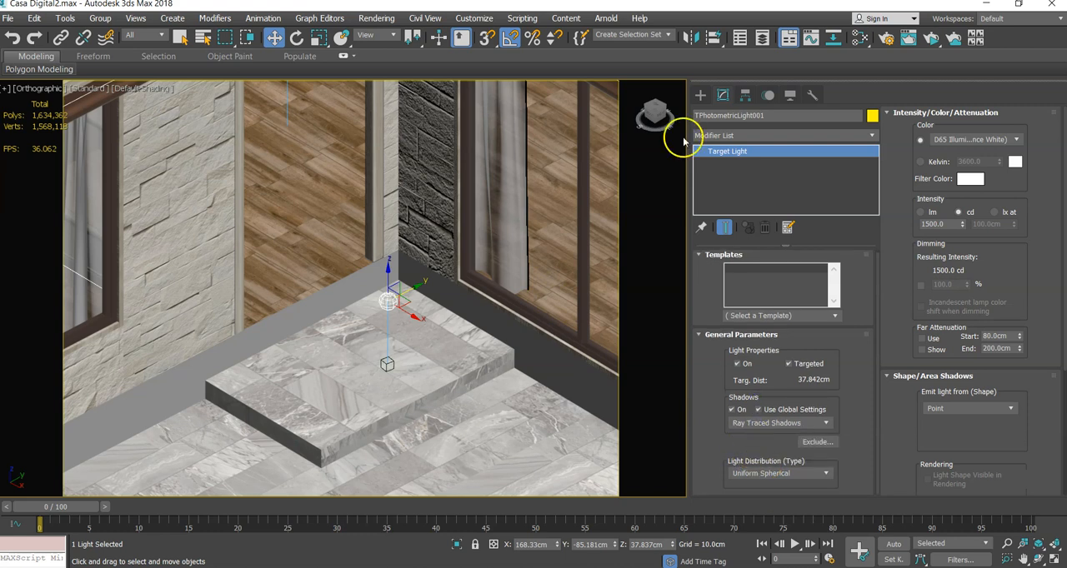
- Start an ActiveShade preview of the entrance step and lower the light to a height of about 18 cm
click(931, 43)
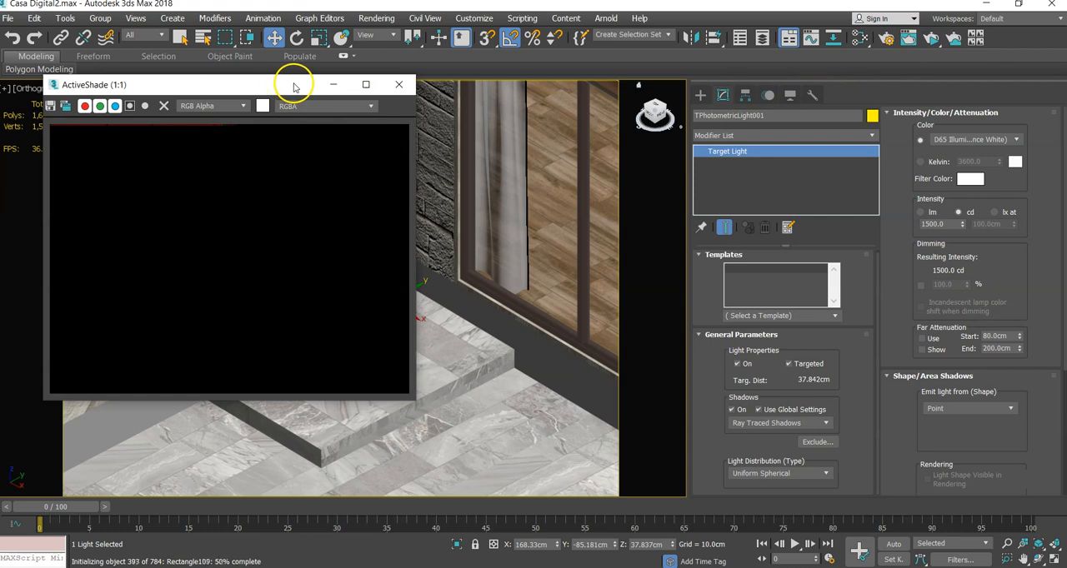
drag(294, 84, 228, 65)
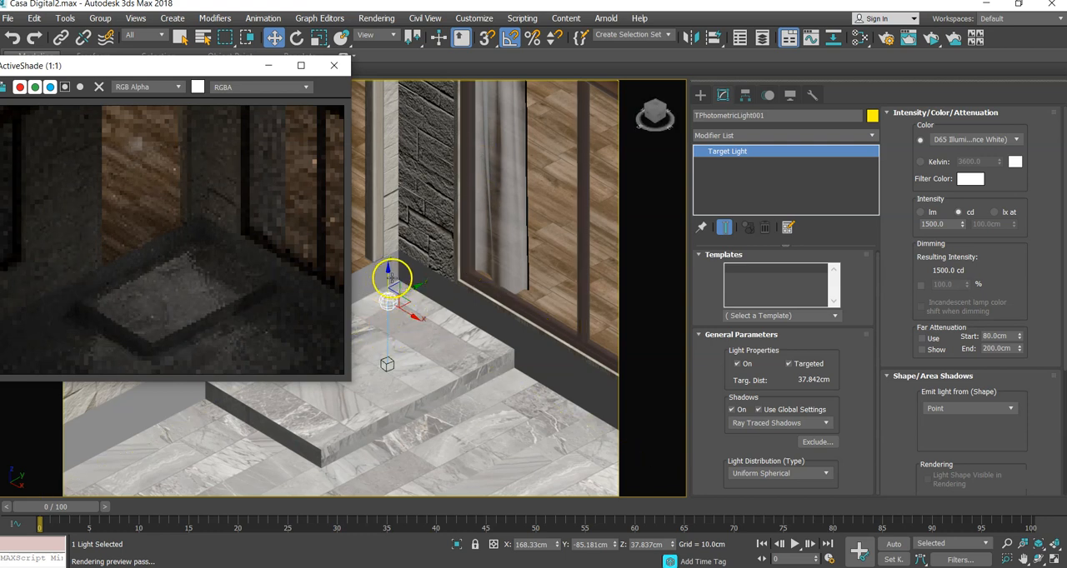
drag(392, 277, 390, 308)
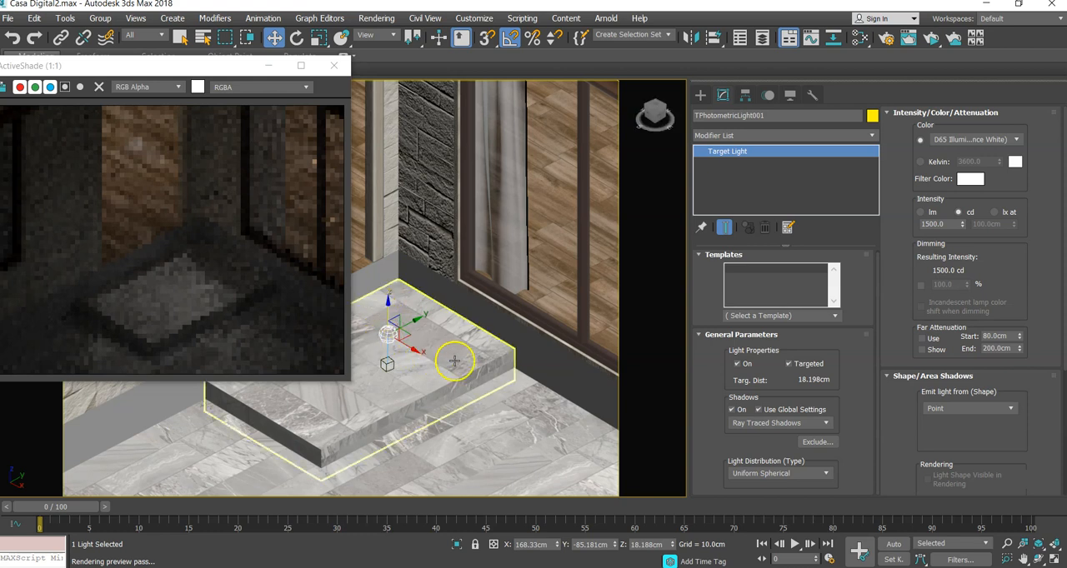
- Review the light distribution types available for the photometric light
click(760, 477)
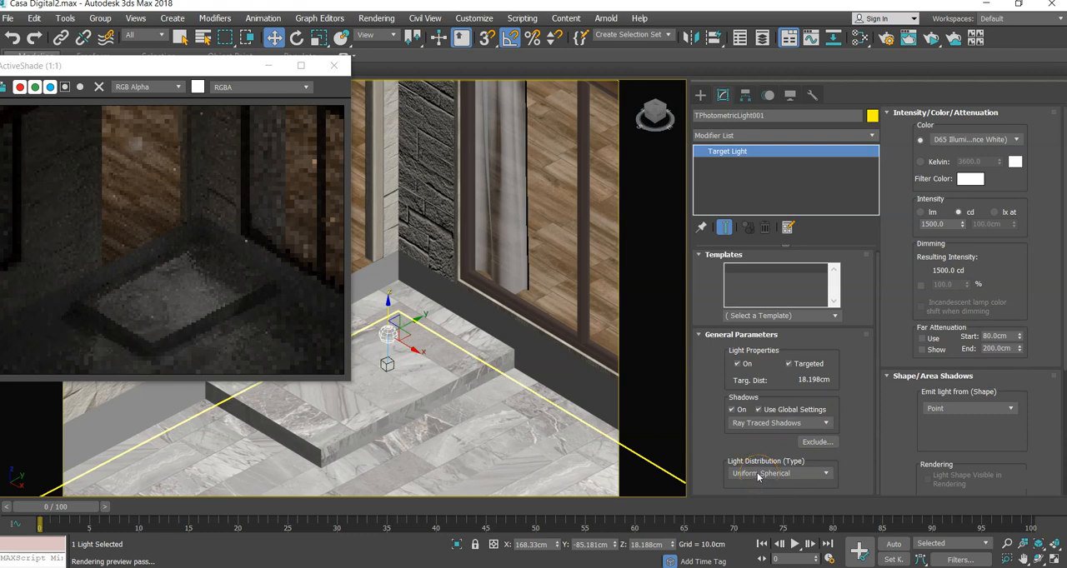
click(758, 475)
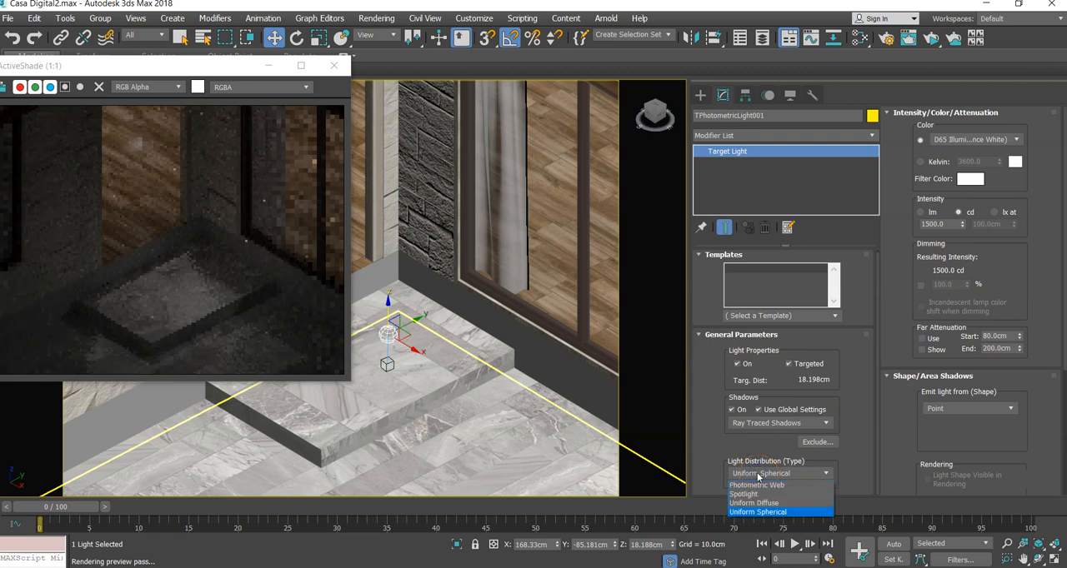
click(757, 476)
click(758, 476)
click(758, 476)
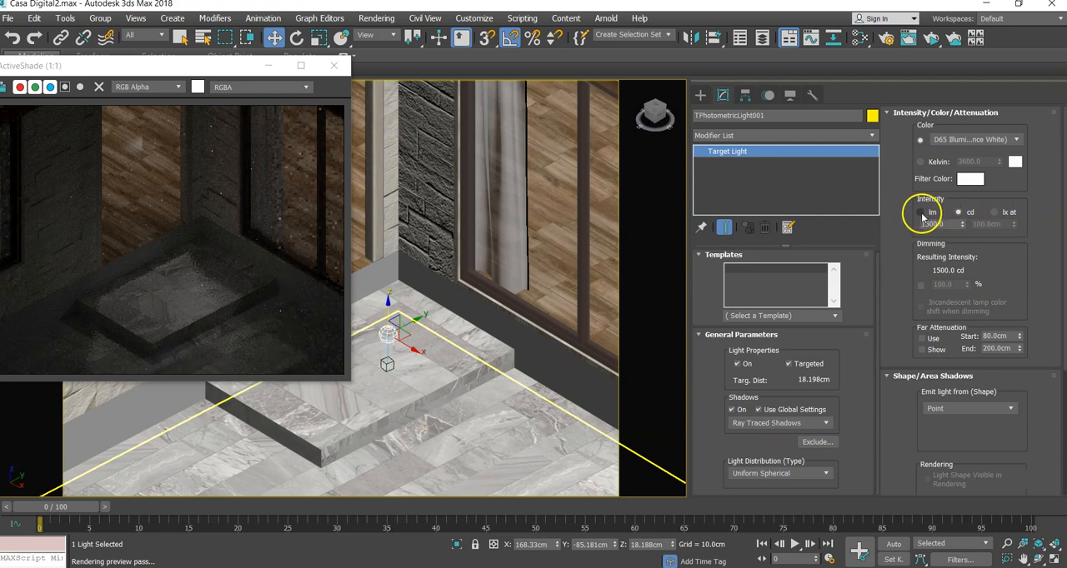
- Compare the lm and cd intensity units, switch the light to lx at, and set the distance to 356 cm
click(961, 213)
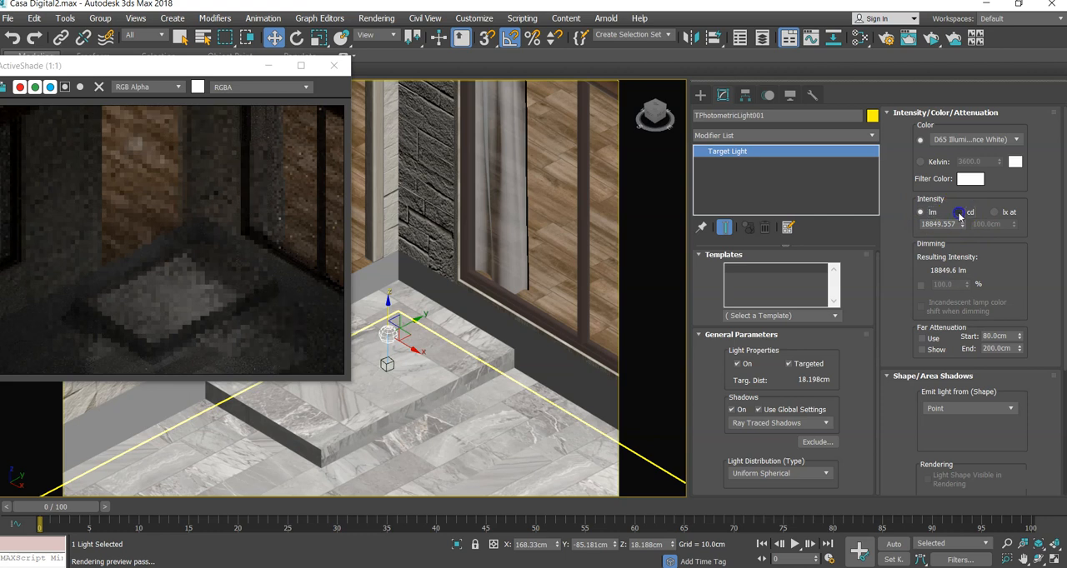
click(921, 213)
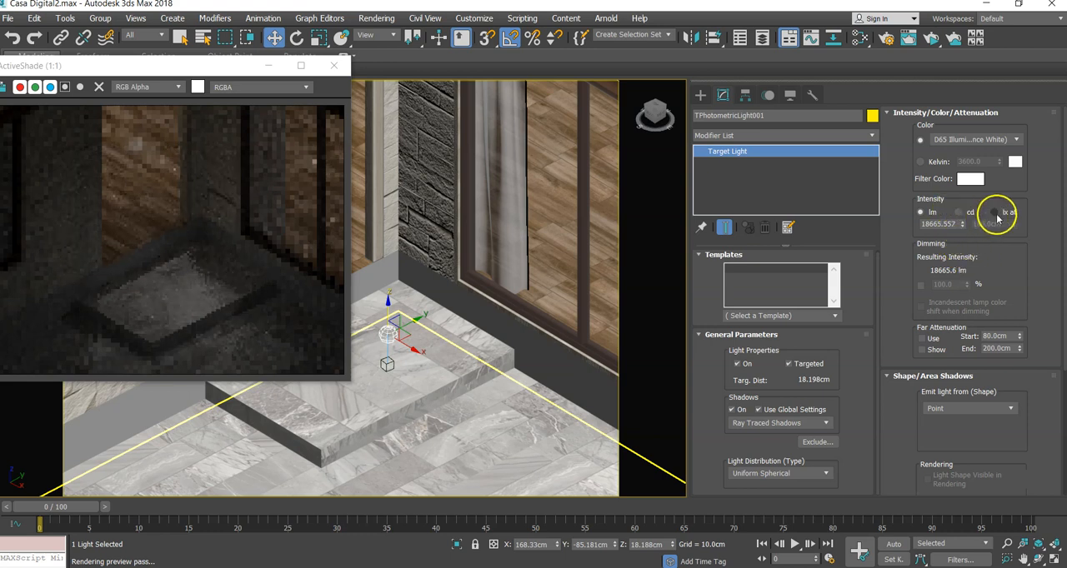
click(994, 213)
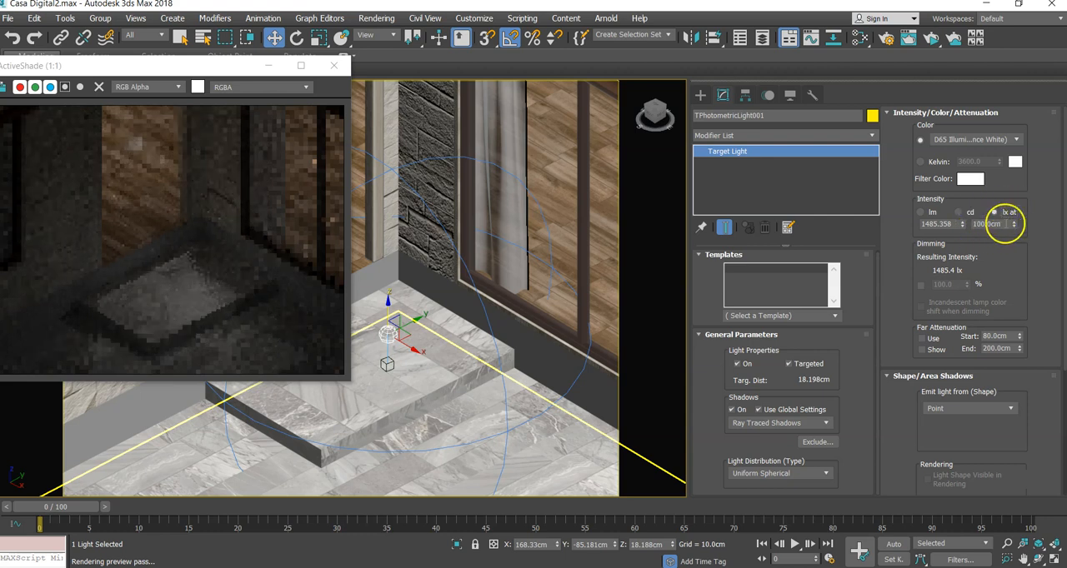
drag(1013, 224, 1007, 152)
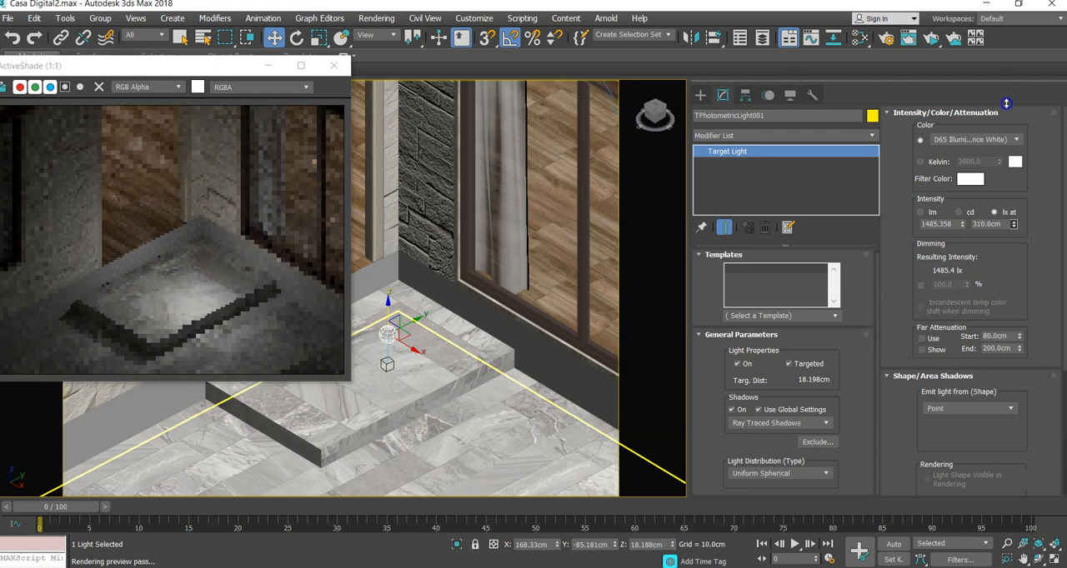
drag(1004, 83, 1003, 80)
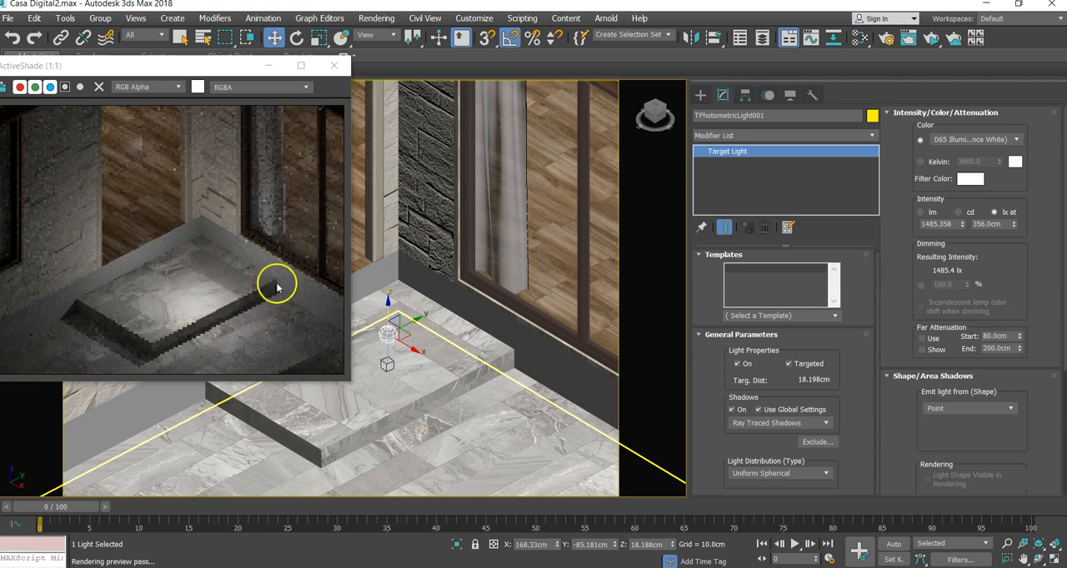
- Raise the light to a height of about 109 cm and set its lx distance to 697.76 cm
drag(392, 301, 398, 148)
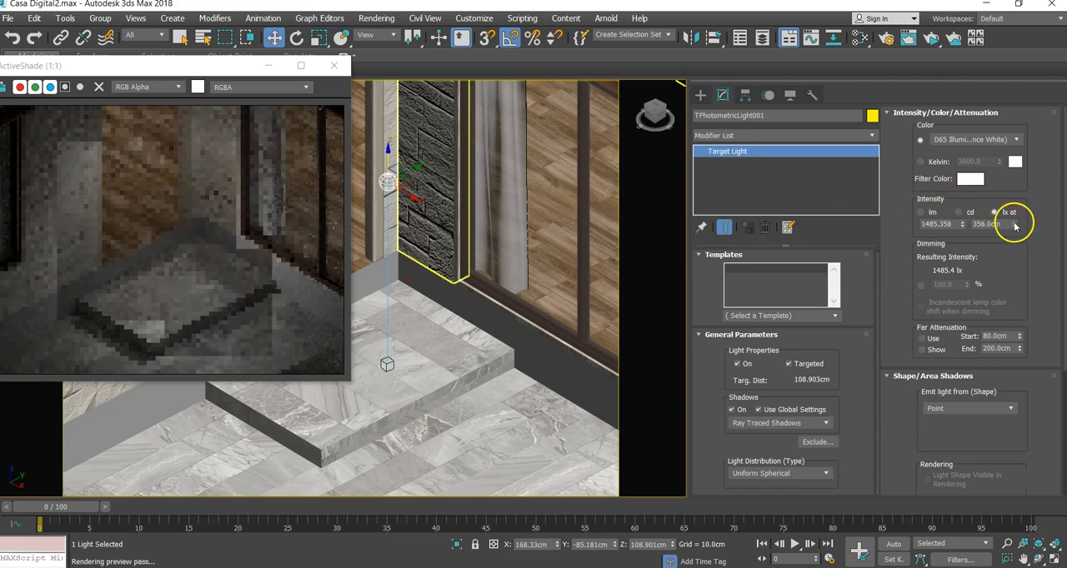
drag(1014, 225, 1011, 169)
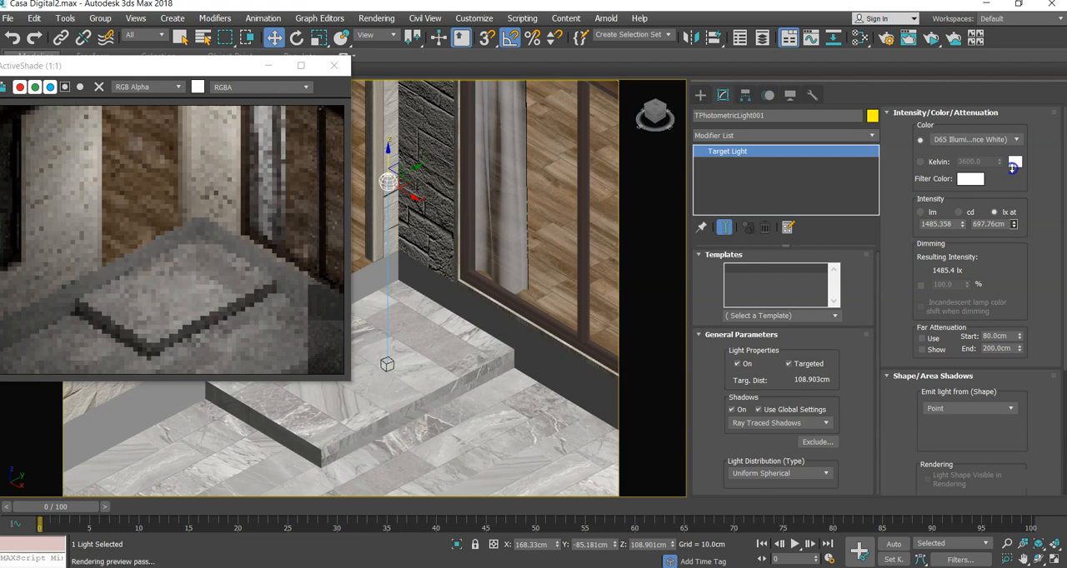
- Raise the light to a height of about 211 cm, just below the eaves at the entrance
scroll(514, 358, down, 10)
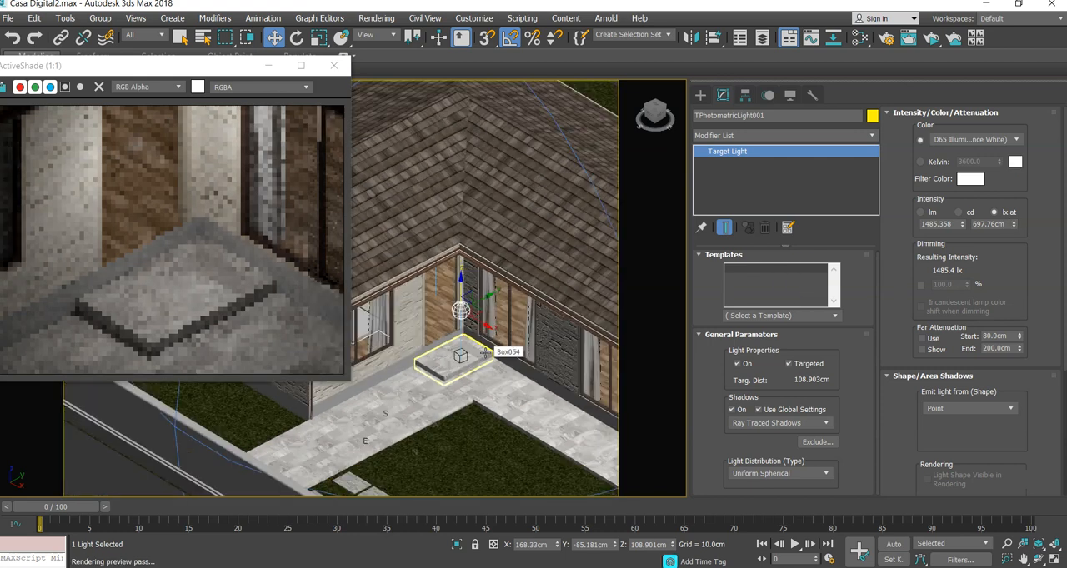
middle_drag(514, 358, 457, 358)
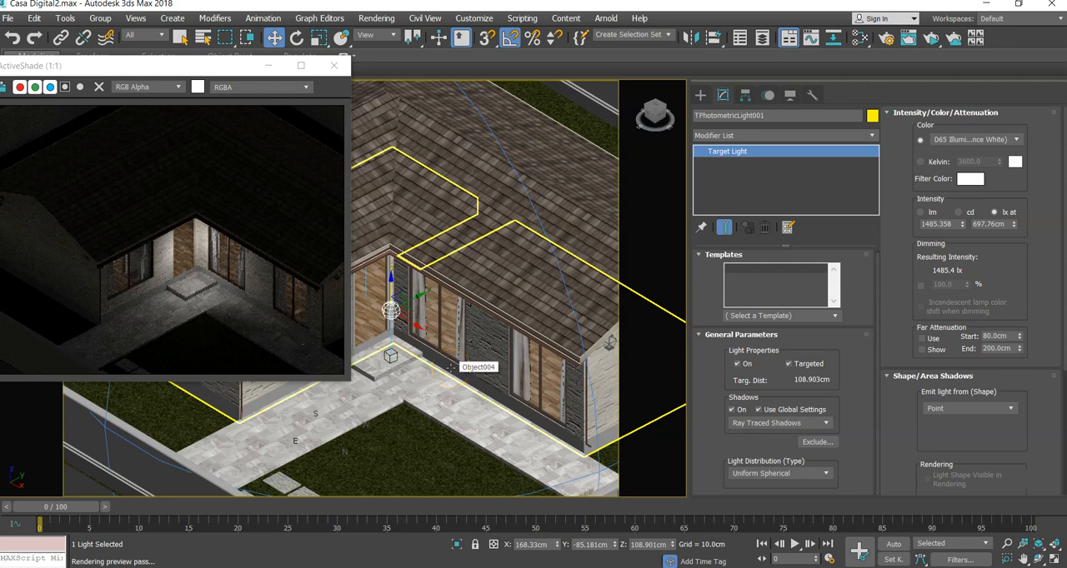
scroll(450, 367, up, 5)
alt+middle_drag(495, 414, 479, 390)
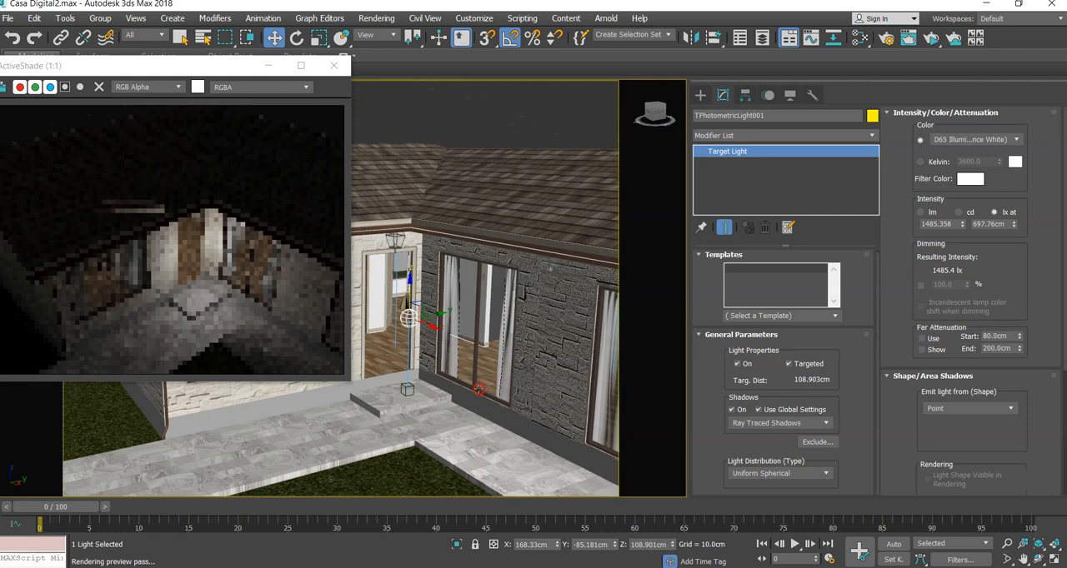
mouse_move(481, 388)
alt+middle_down()
mouse_move(484, 397)
mouse_move(484, 387)
alt+middle_up()
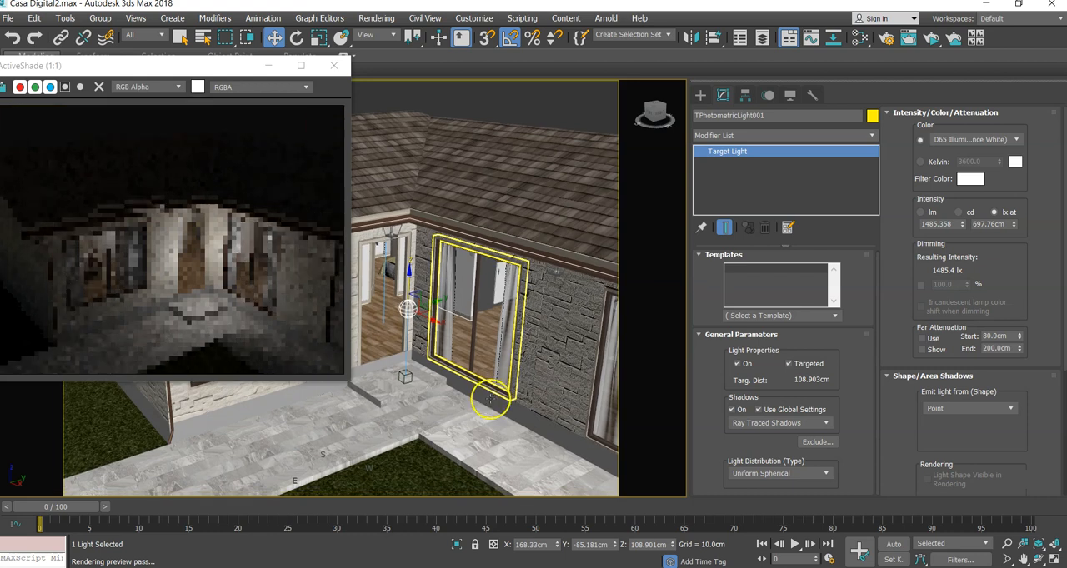
drag(410, 275, 409, 207)
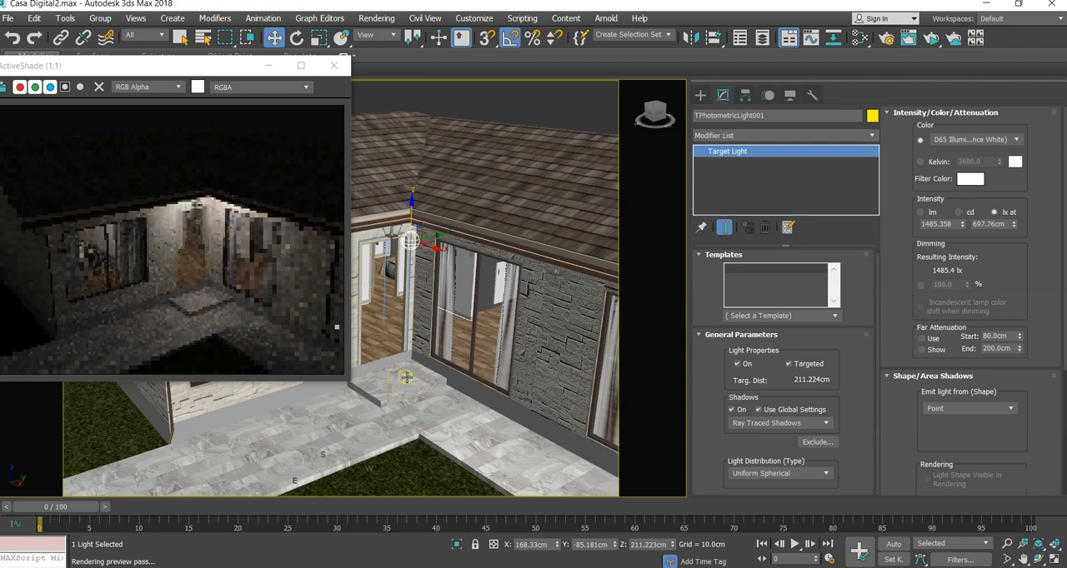
- Select the light together with its target and move both along X to the lantern above the door, to about X 121 cm for the light
mouse_move(406, 377)
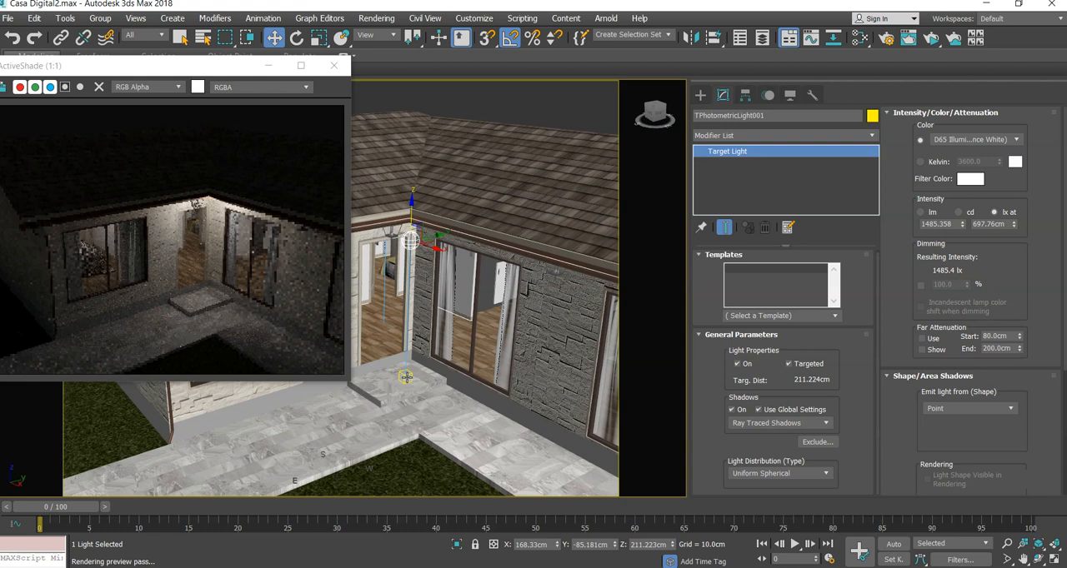
click(406, 377)
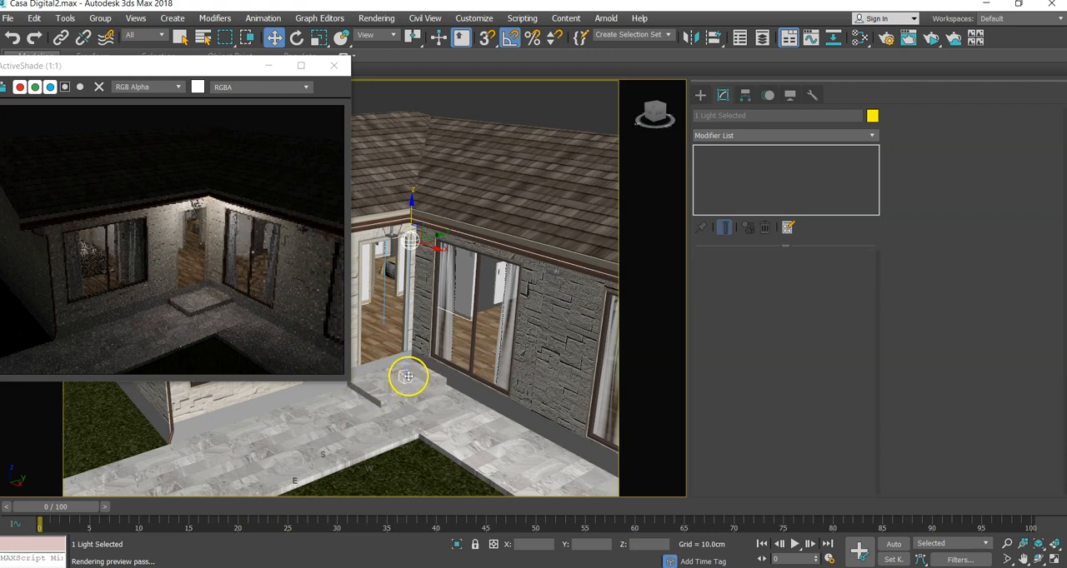
click(407, 377)
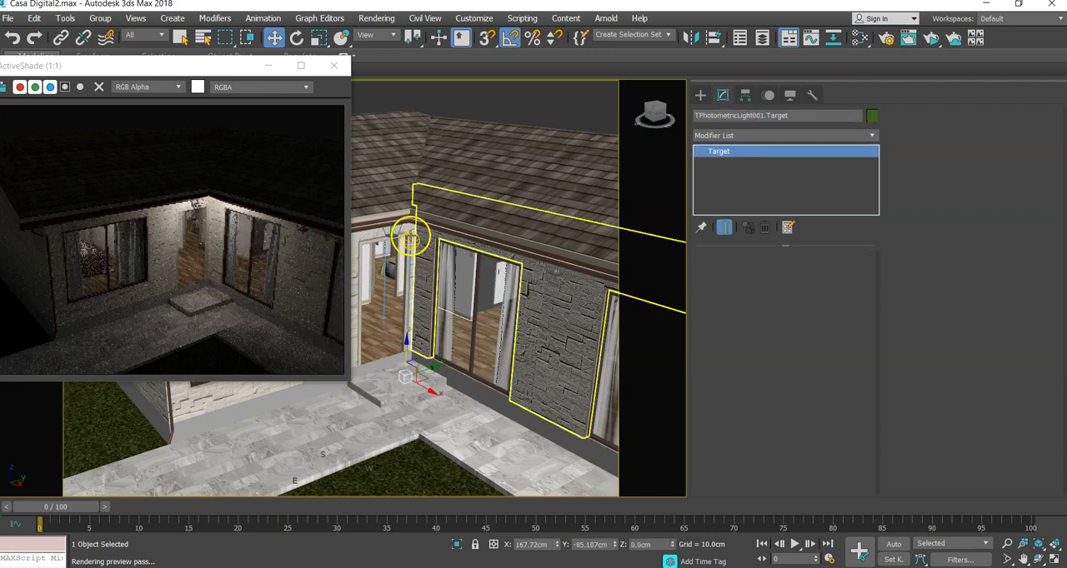
click(409, 240)
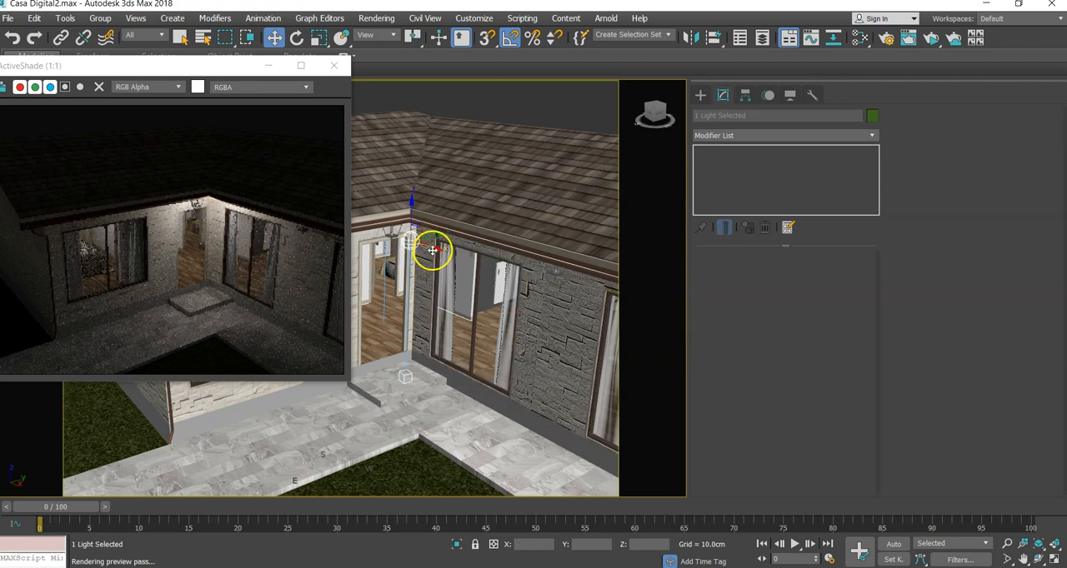
drag(432, 248, 413, 235)
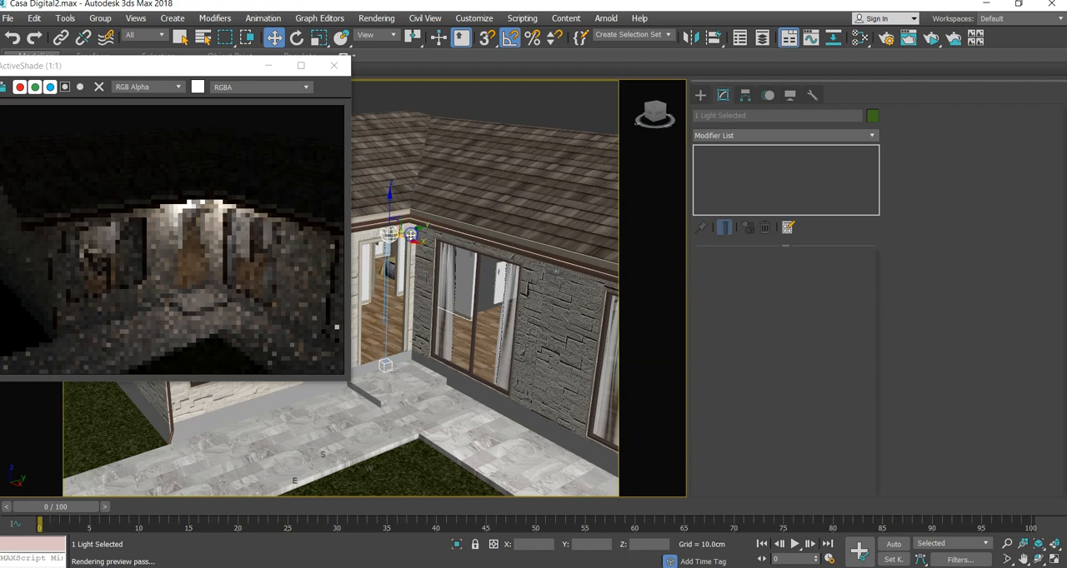
middle_drag(400, 242, 409, 249)
- Raise the light and its target together until the light sits inside the lantern at a height of about 217 cm
scroll(408, 248, up, 6)
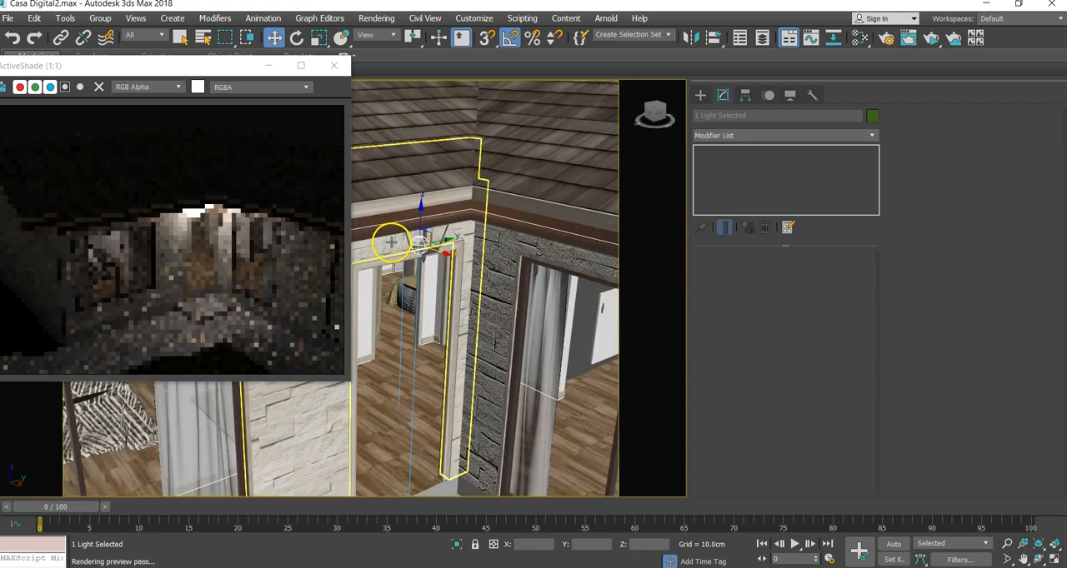
scroll(415, 247, up, 4)
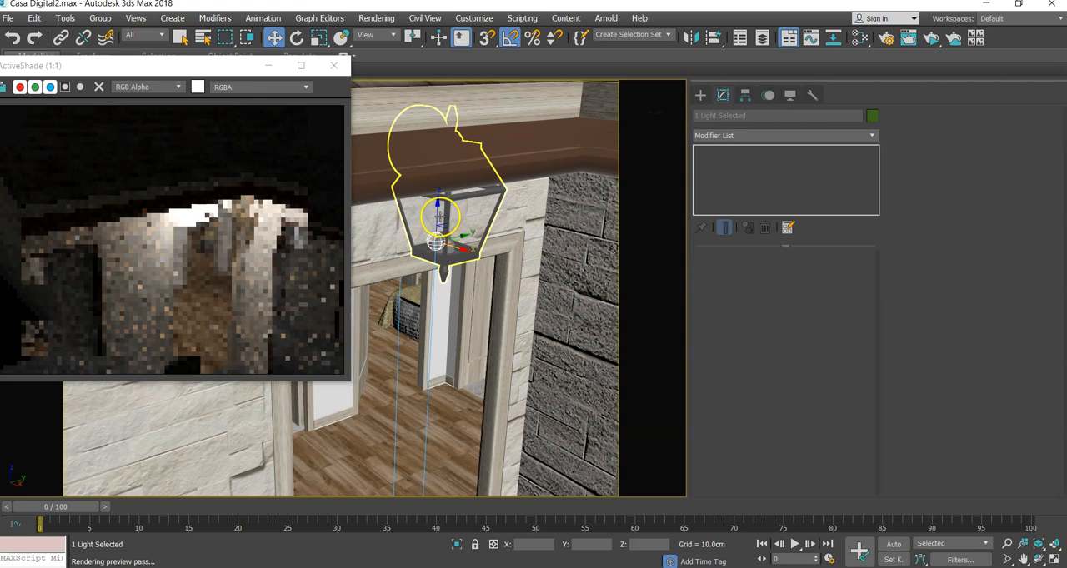
drag(437, 212, 440, 186)
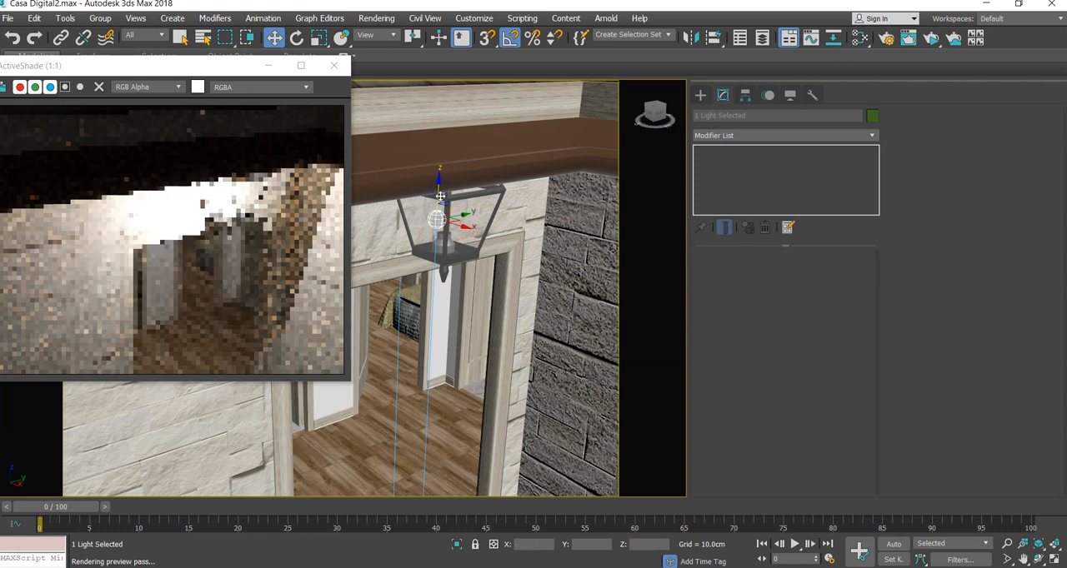
scroll(441, 196, down, 4)
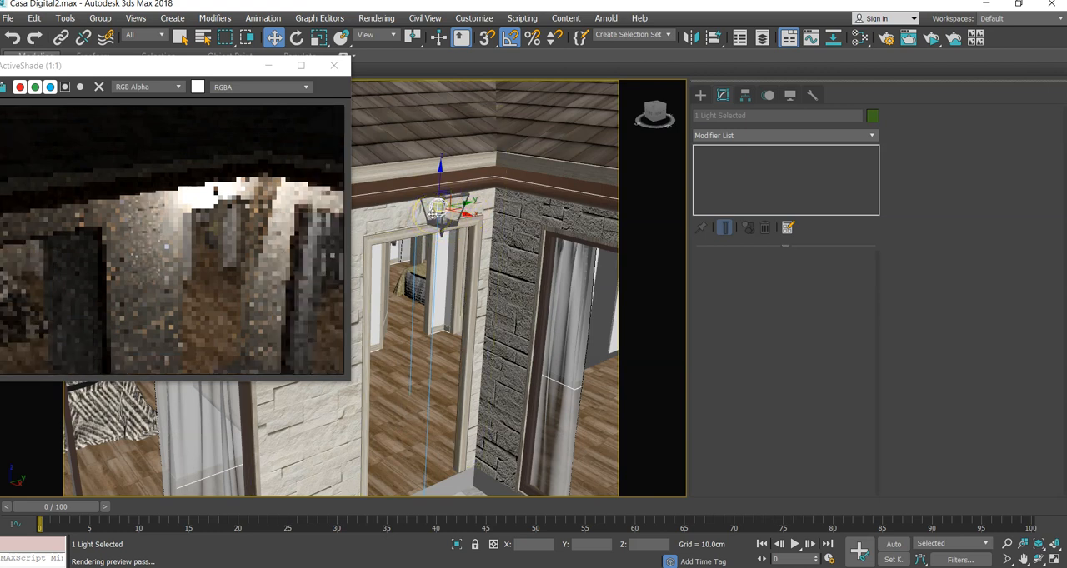
scroll(437, 210, up, 4)
scroll(437, 209, down, 4)
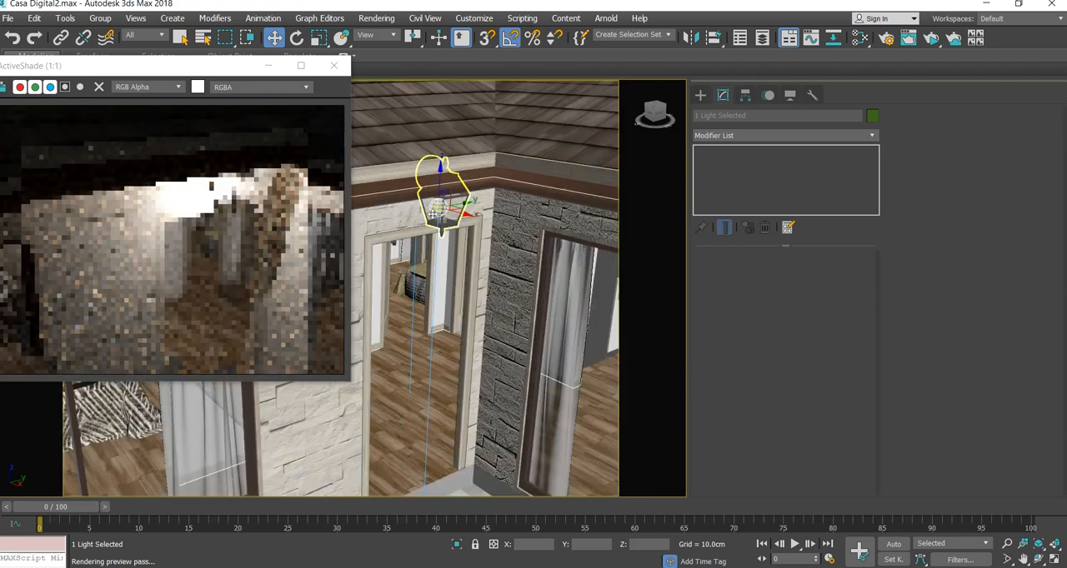
- Move only the light's target along X away from the door, to about X 135 cm
scroll(436, 209, down, 3)
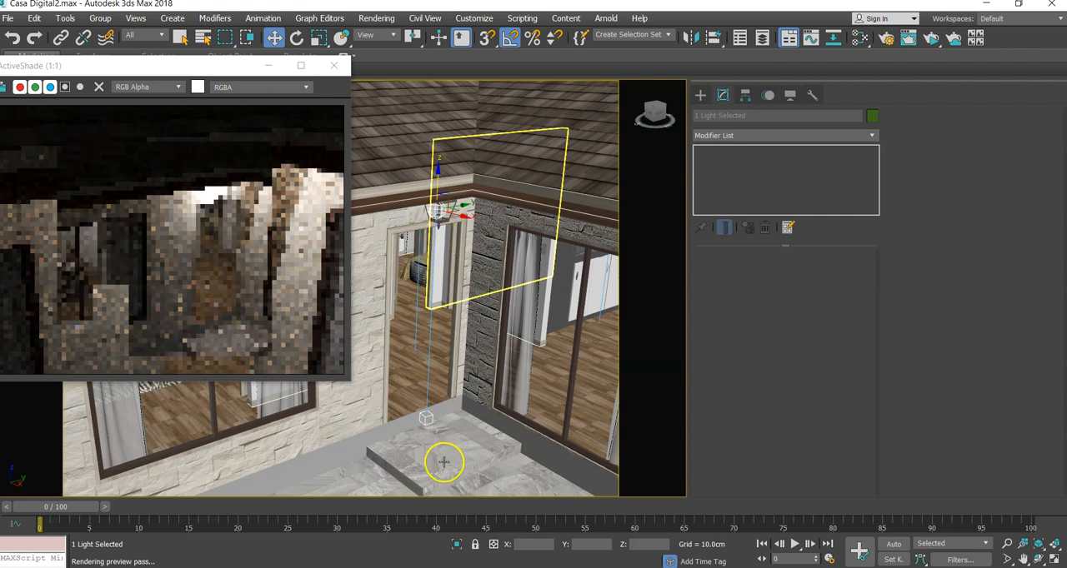
click(426, 418)
drag(437, 426, 449, 432)
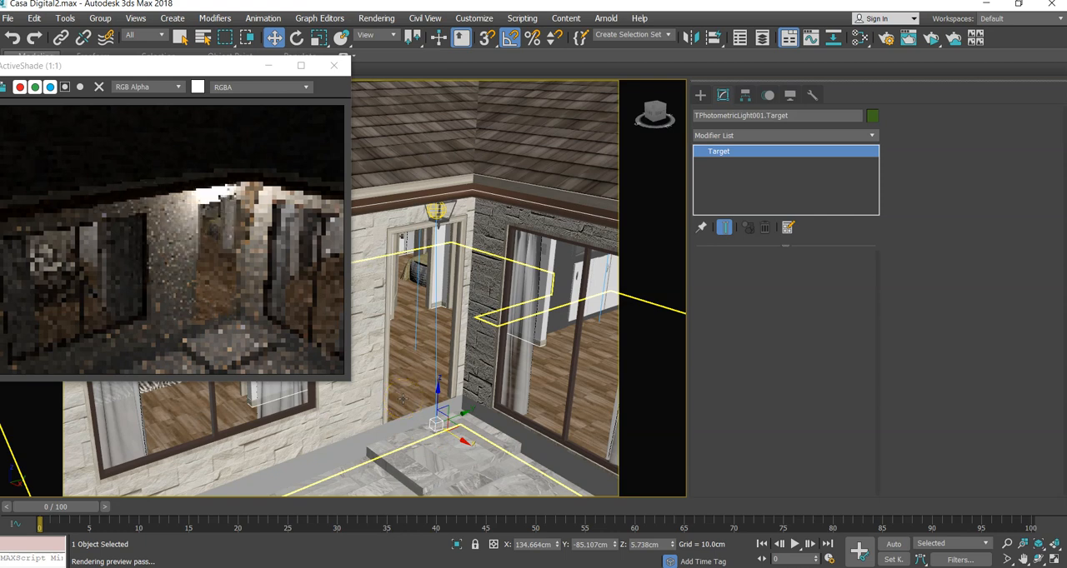
- Reselect the photometric light and examine its placement inside the lantern and its effect on the entrance from near and far
click(435, 211)
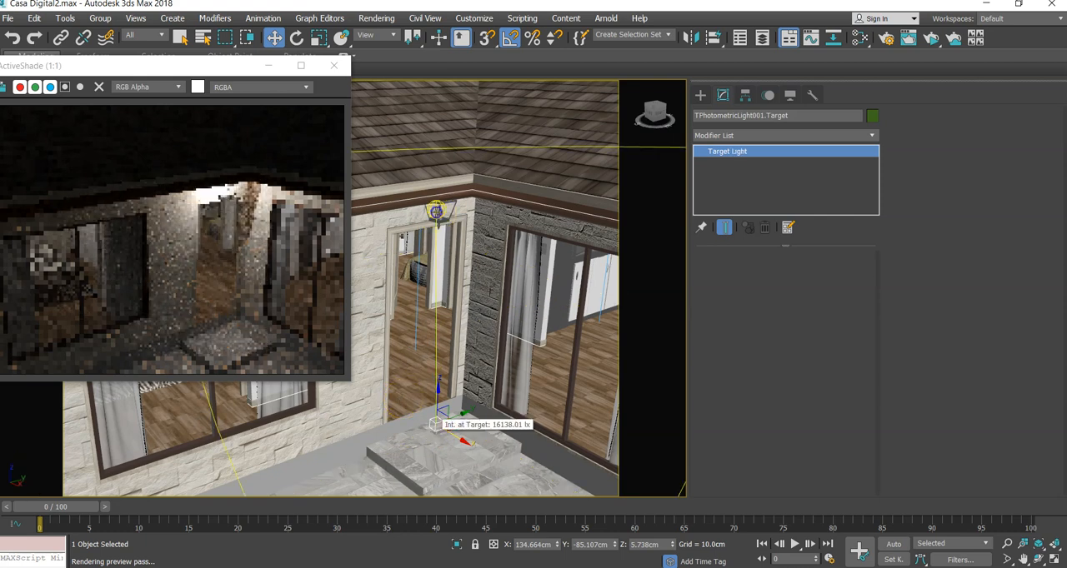
click(435, 211)
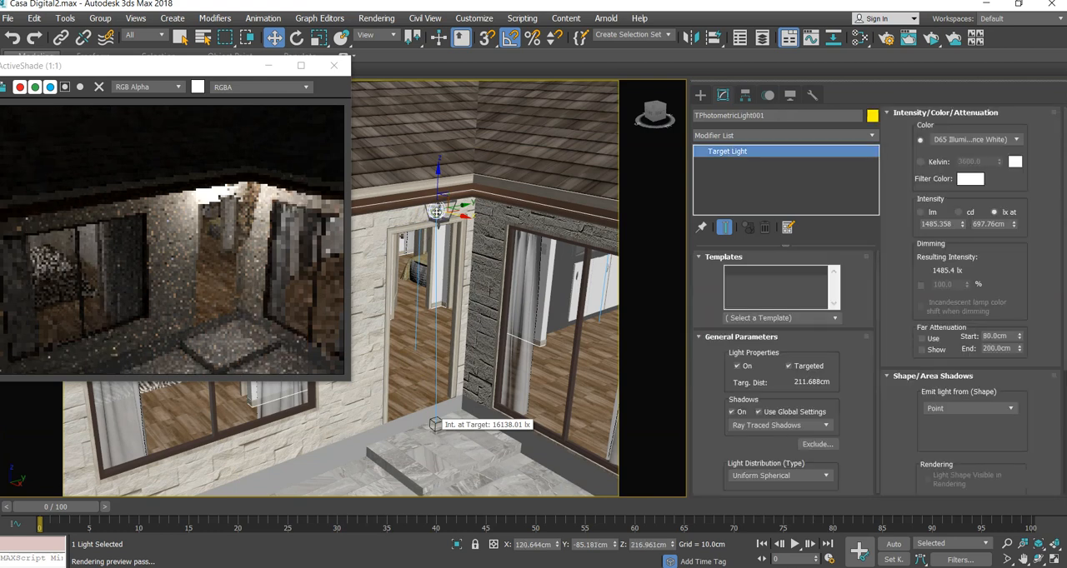
scroll(435, 211, up, 5)
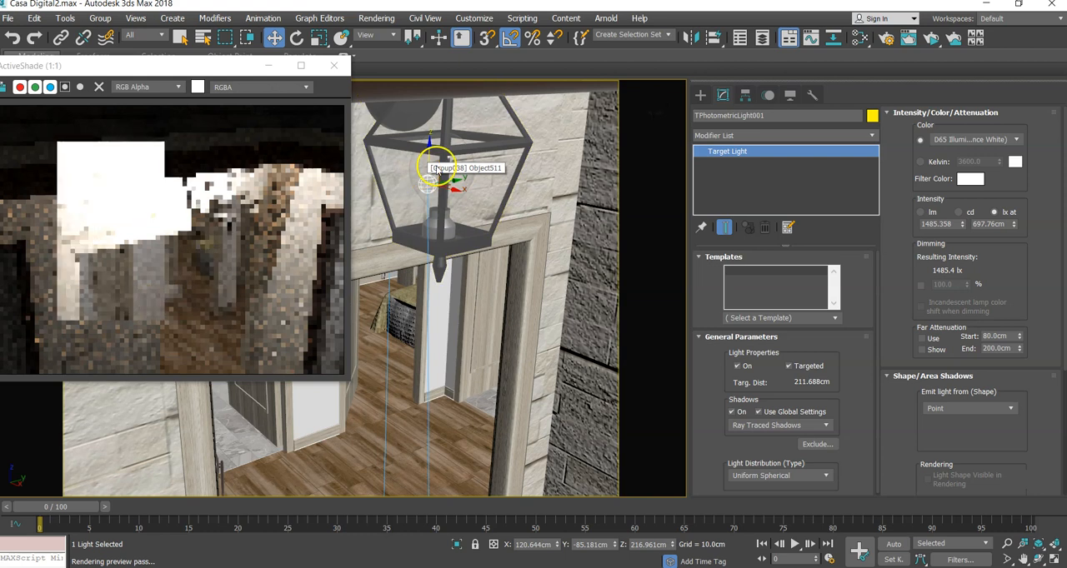
mouse_move(437, 168)
middle_down()
mouse_move(445, 219)
mouse_move(433, 156)
middle_up()
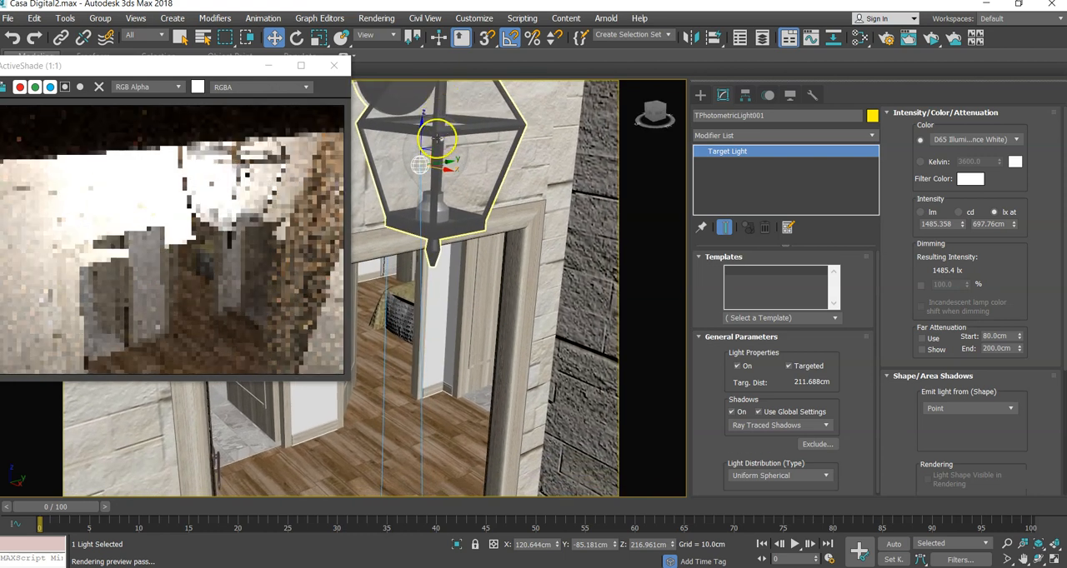
scroll(482, 129, down, 2)
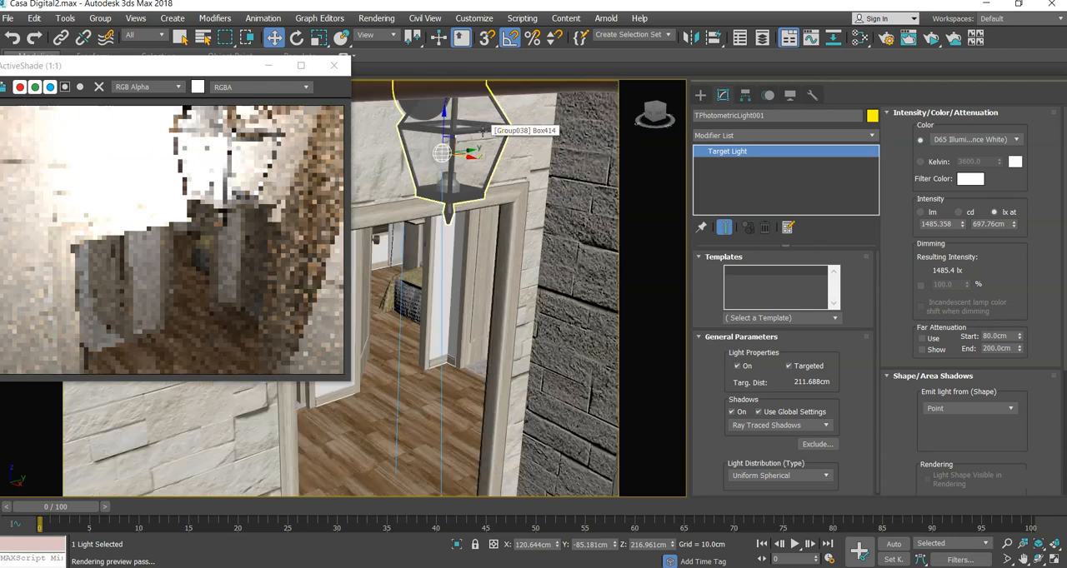
scroll(481, 130, down, 3)
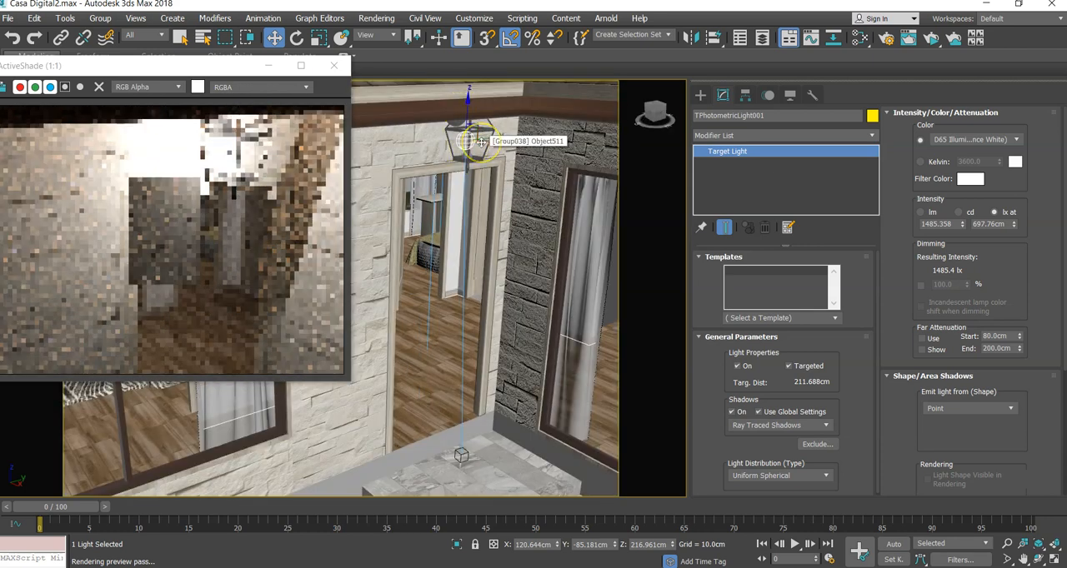
scroll(483, 135, up, 3)
scroll(484, 142, down, 5)
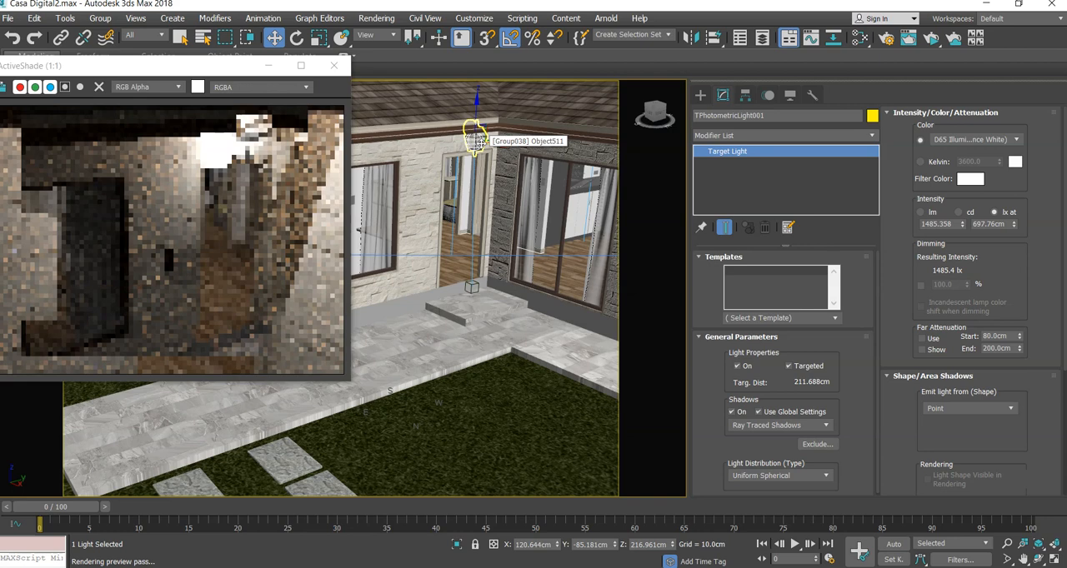
alt+middle_drag(495, 159, 437, 158)
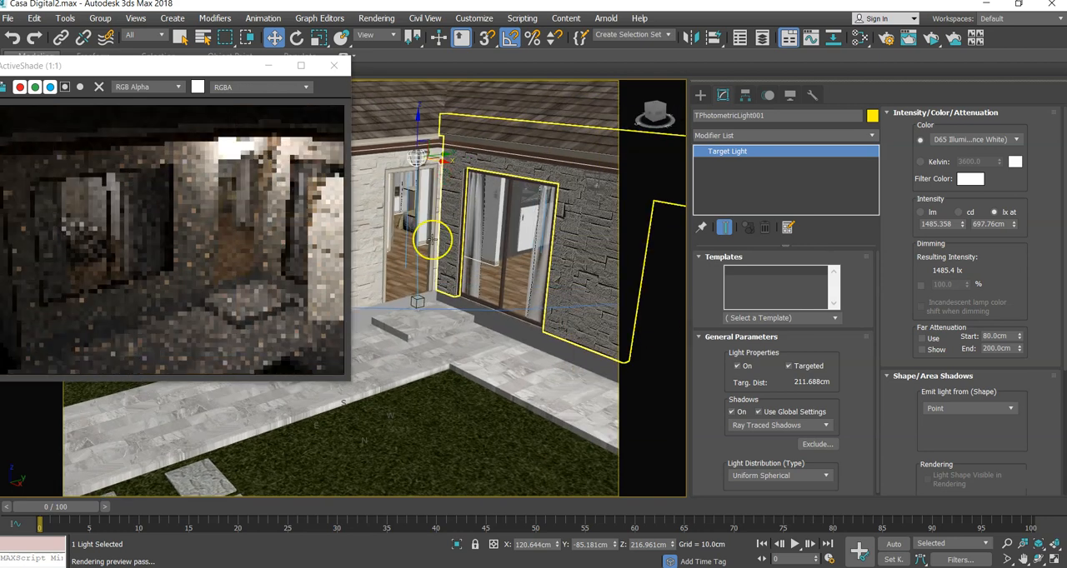
- Set the lantern light's distribution type to Uniform Diffuse
scroll(416, 283, up, 3)
scroll(417, 284, down, 6)
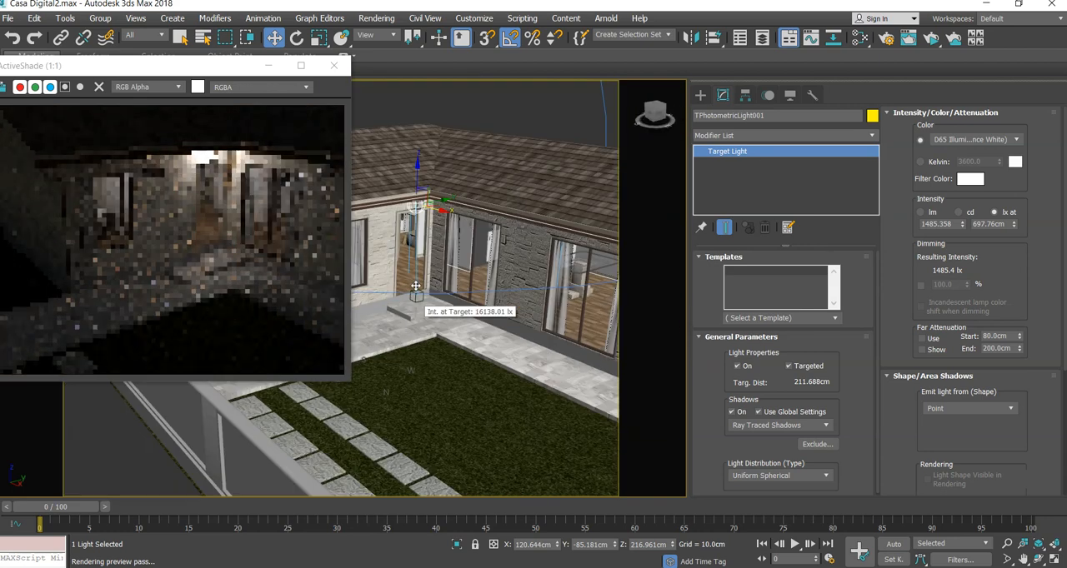
scroll(419, 282, up, 3)
scroll(417, 288, up, 3)
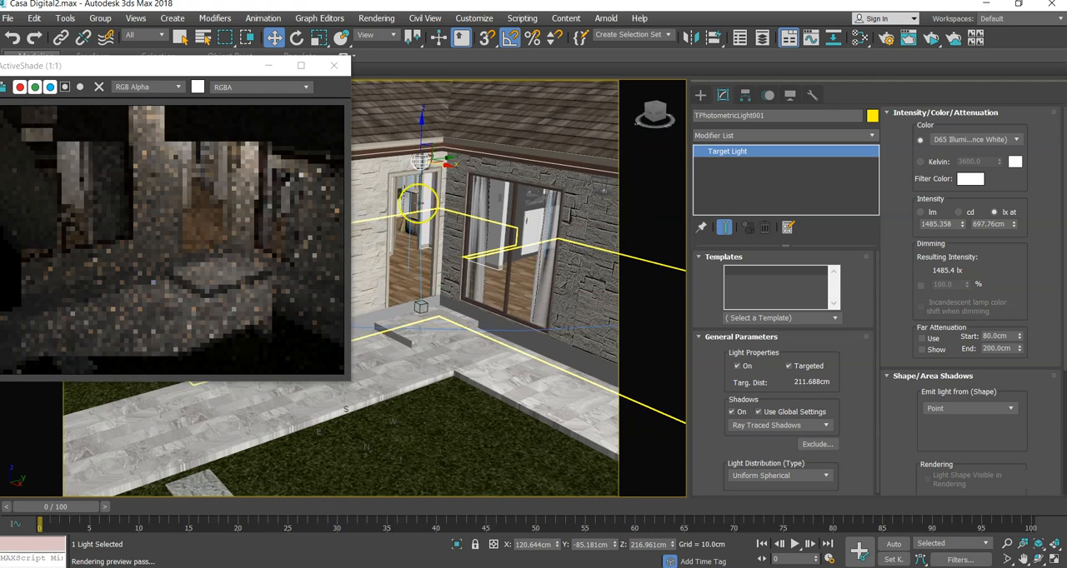
scroll(414, 156, up, 2)
scroll(413, 157, up, 2)
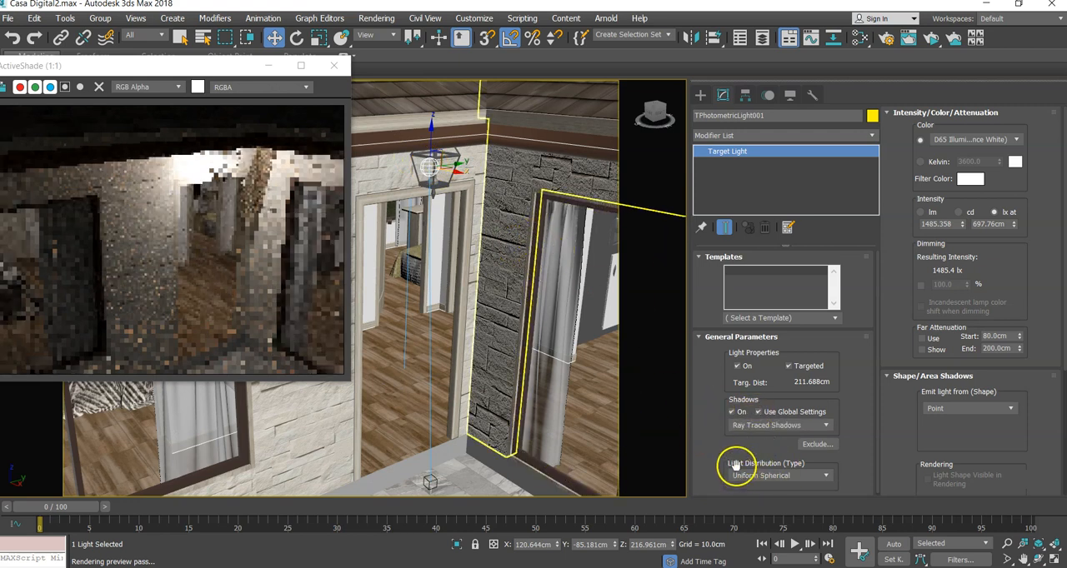
drag(747, 450, 744, 421)
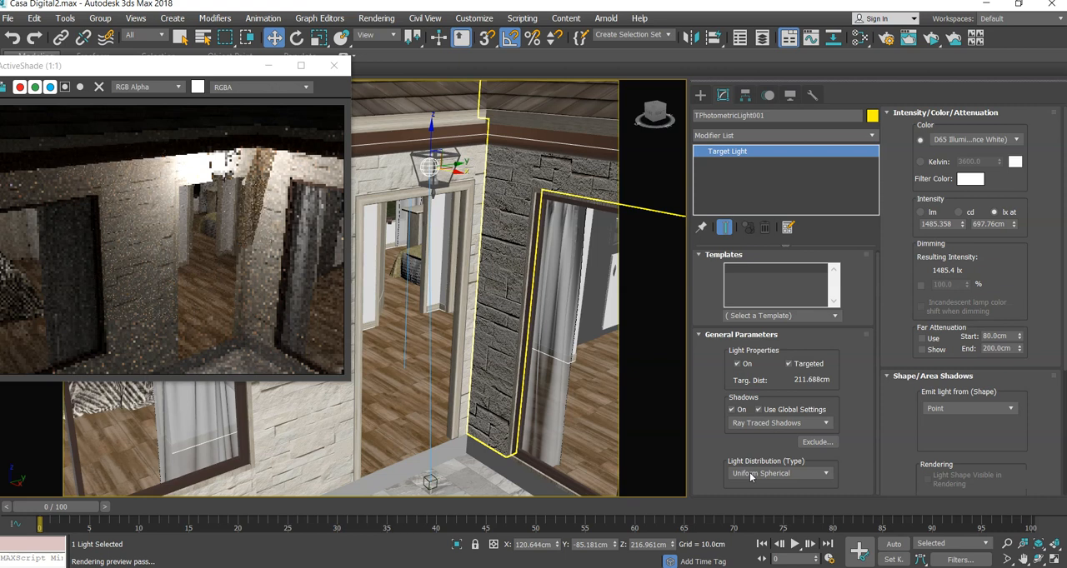
click(750, 475)
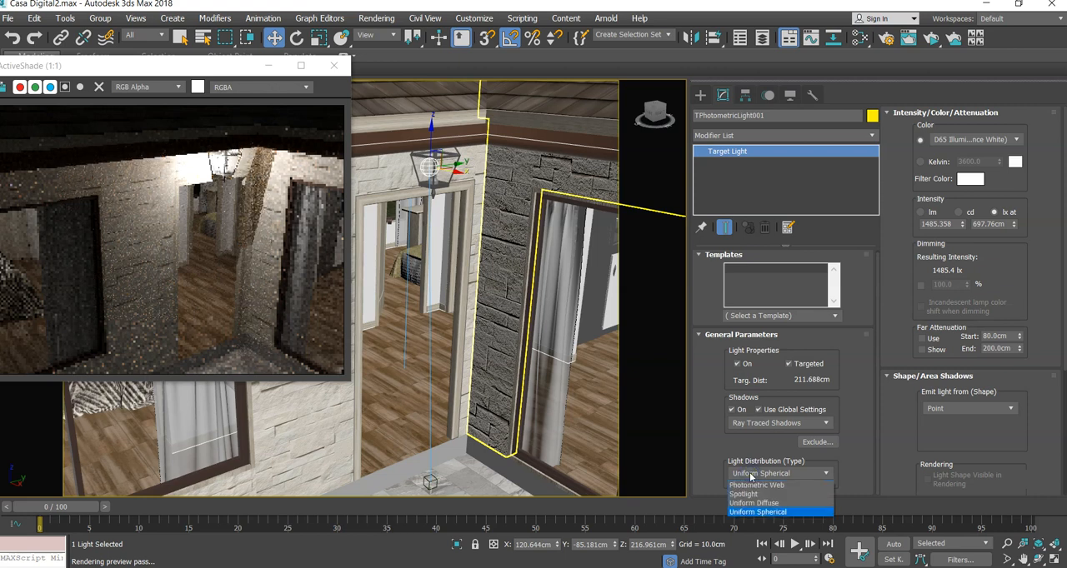
click(750, 503)
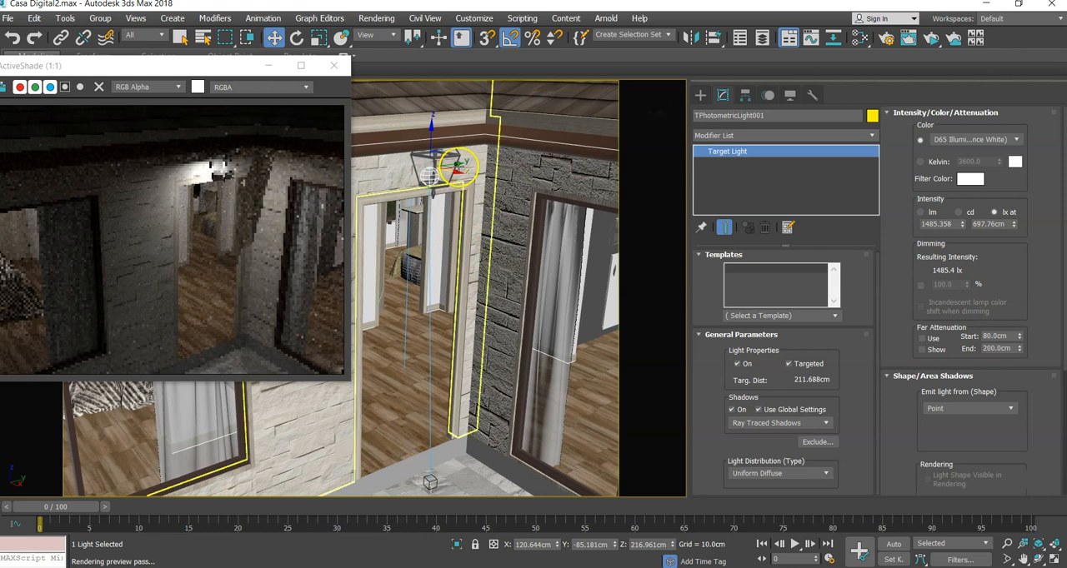
- Move the light along Y to about -80 cm and lower it to a height of about 120 cm
drag(456, 164, 462, 166)
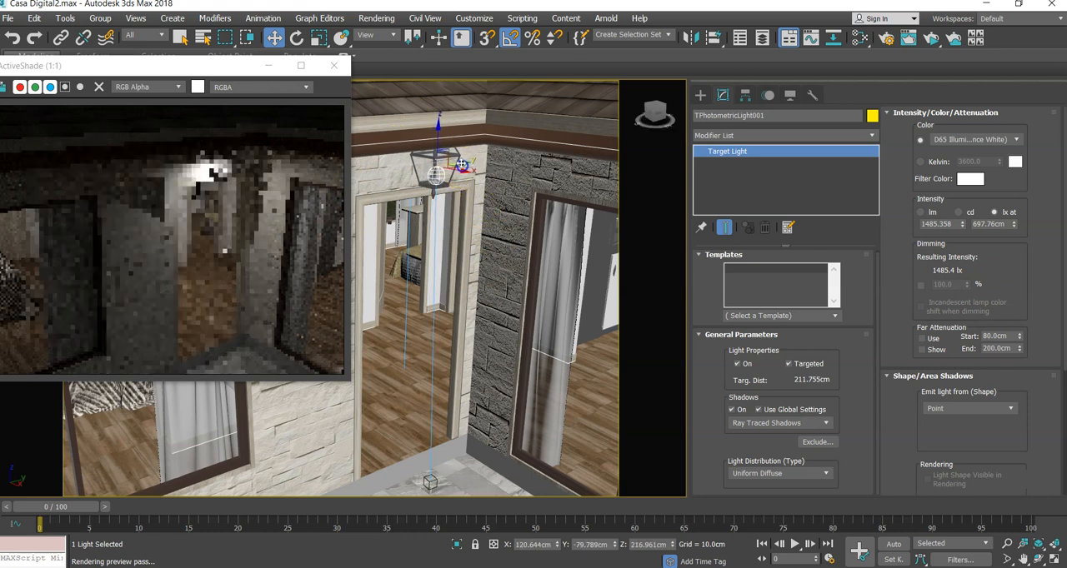
drag(436, 131, 434, 124)
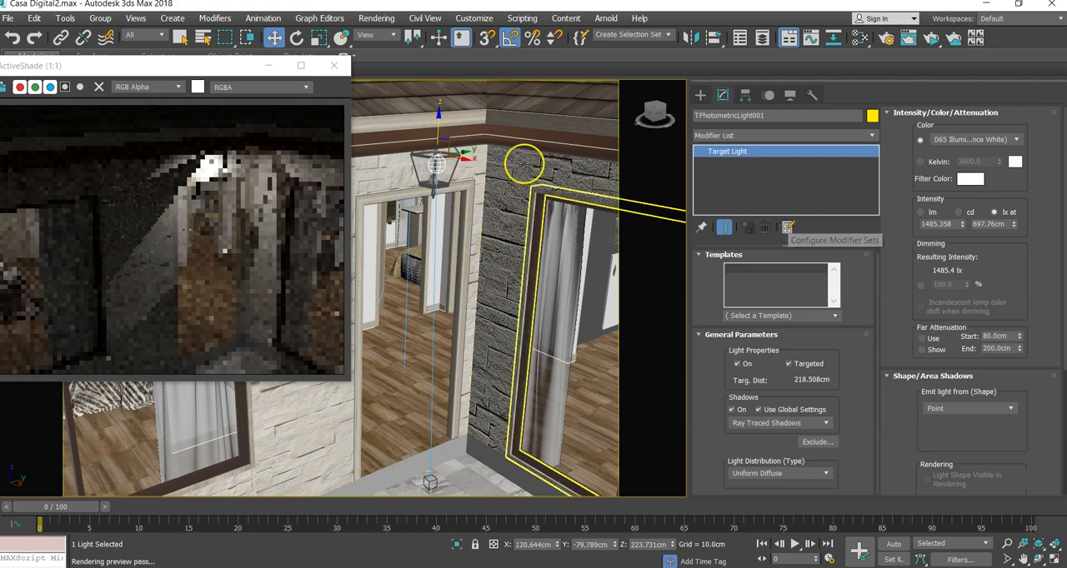
drag(437, 116, 449, 276)
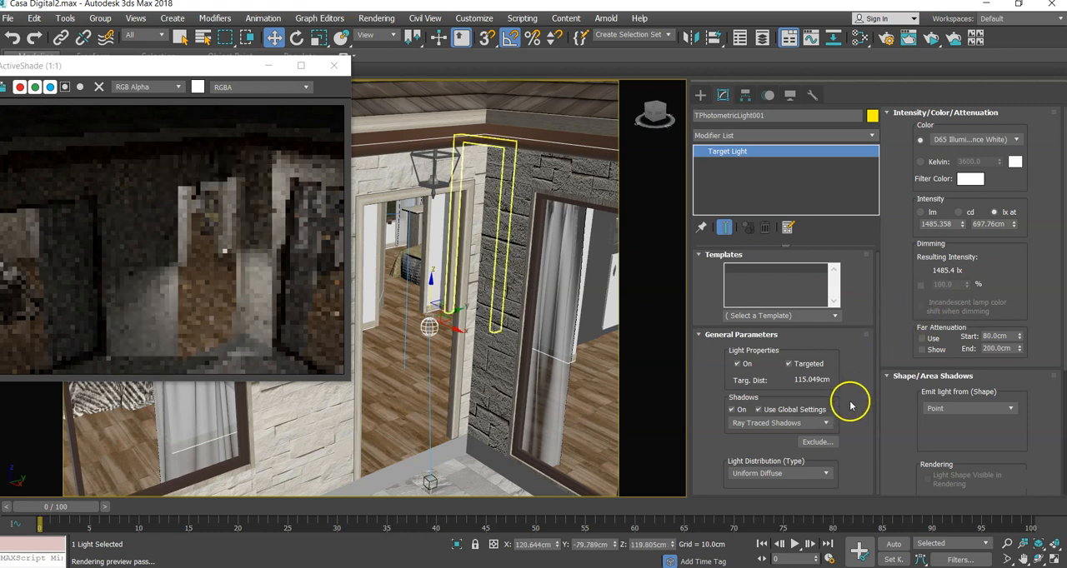
- Change the light's distribution type to Spotlight and bring its cone above the entrance step into view
click(778, 474)
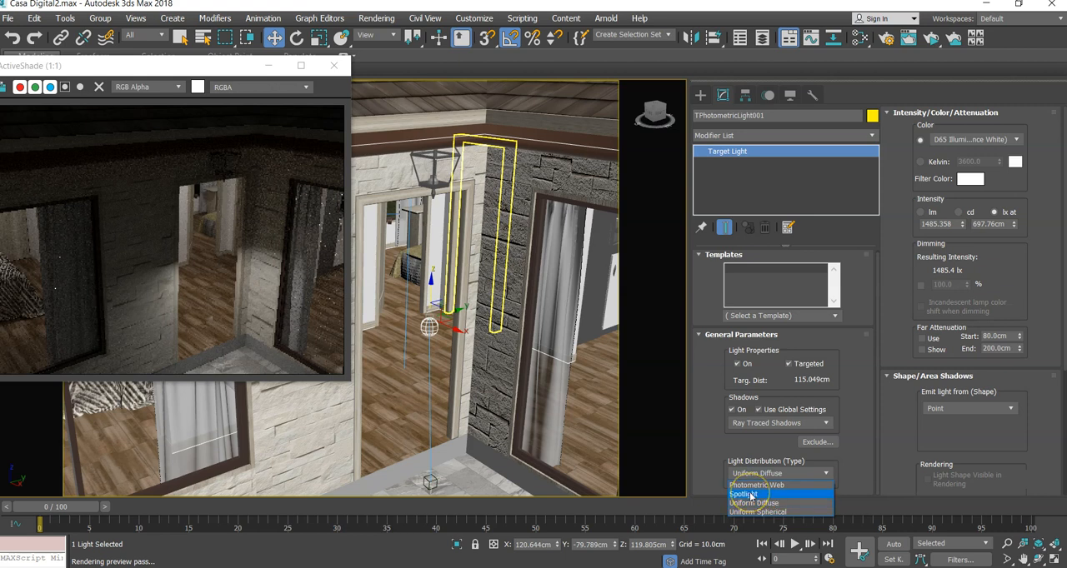
click(745, 495)
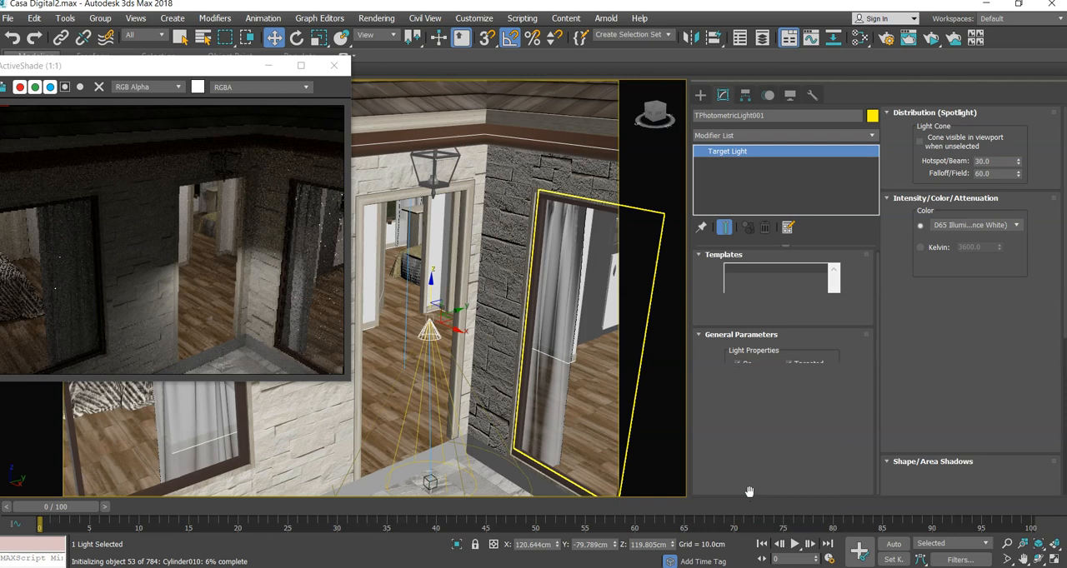
middle_drag(488, 405, 496, 316)
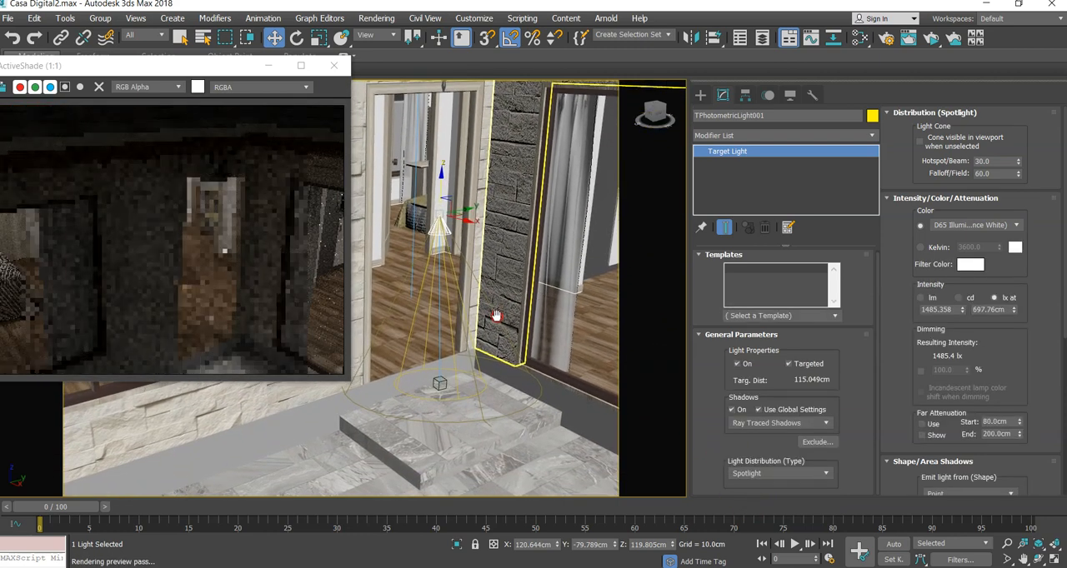
- Increase the light's lx reference distance to about 2365 cm and raise the light to a height of about 183 cm
scroll(448, 319, down, 5)
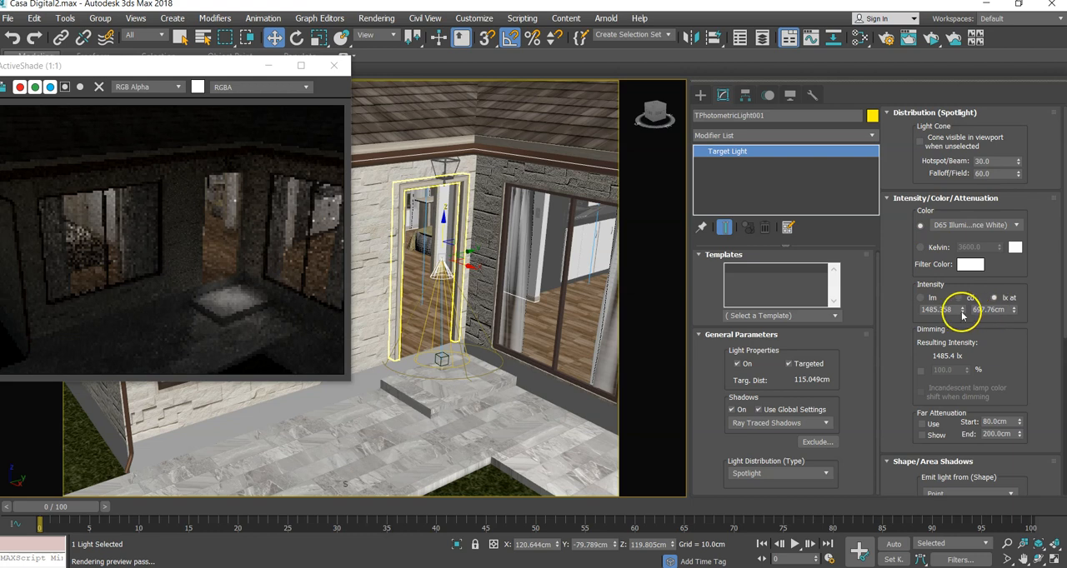
drag(1013, 309, 1002, 173)
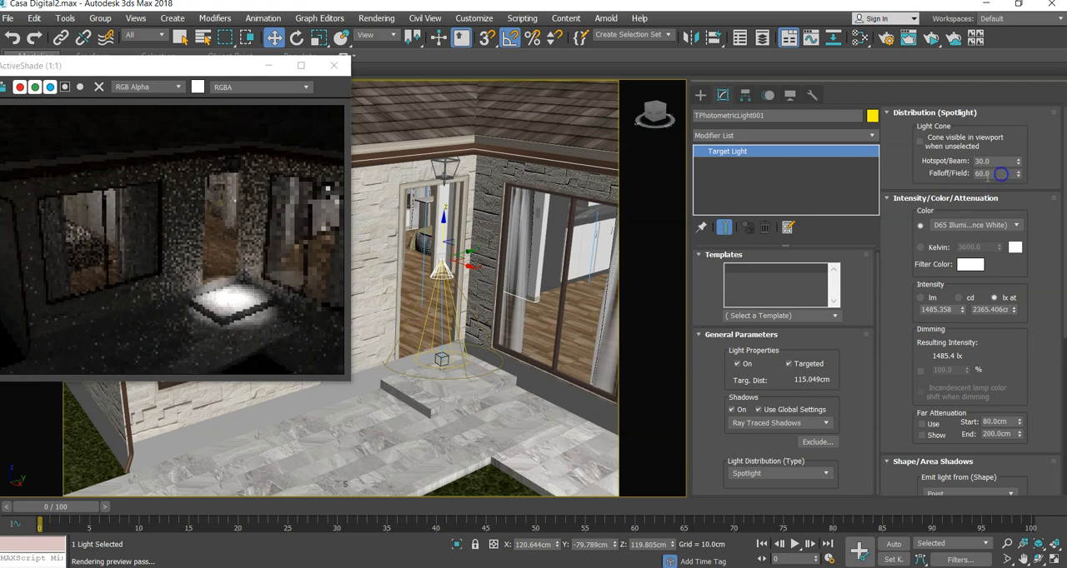
drag(442, 221, 434, 168)
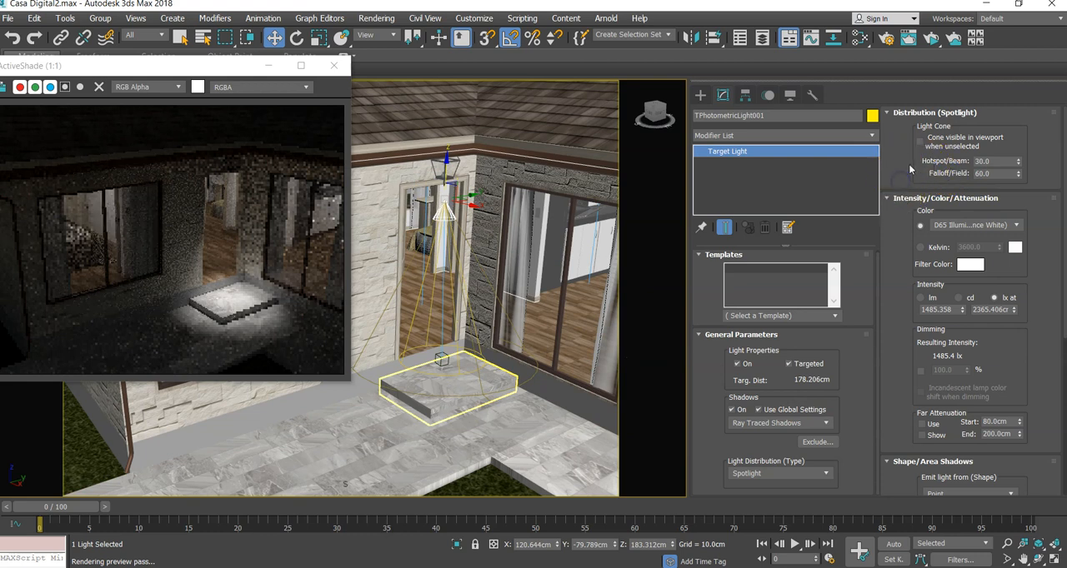
- Make the light cone visible in the viewport when unselected, with a hotspot of 15 and a falloff of 98
click(920, 141)
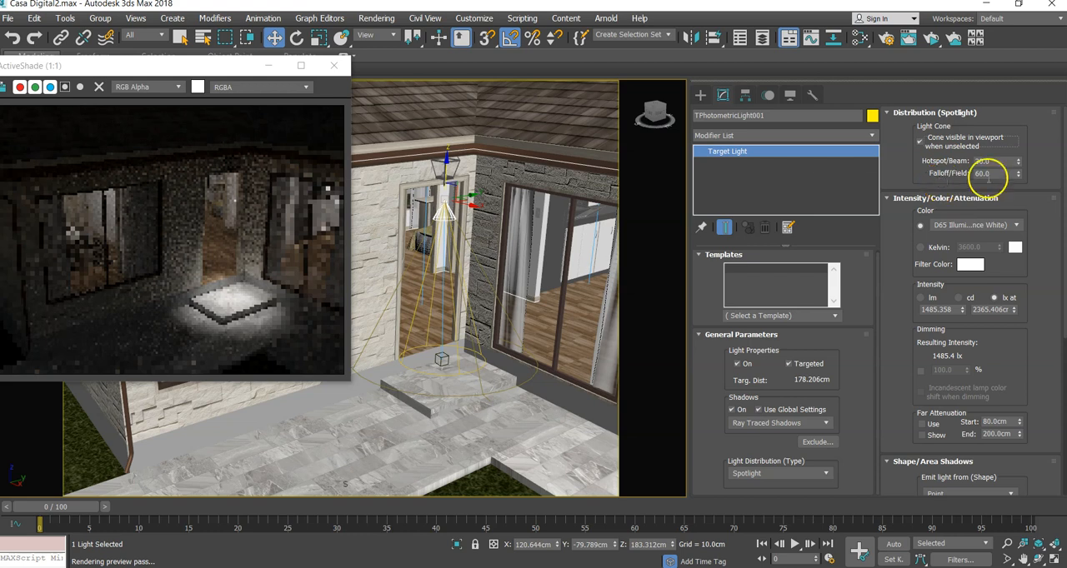
drag(1019, 164, 1014, 168)
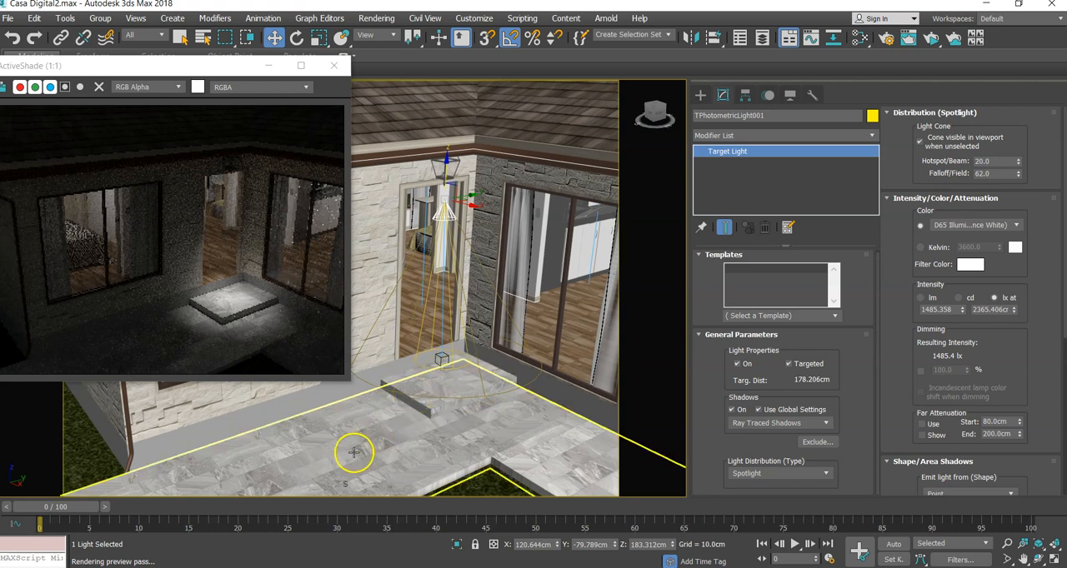
alt+middle_drag(443, 450, 375, 425)
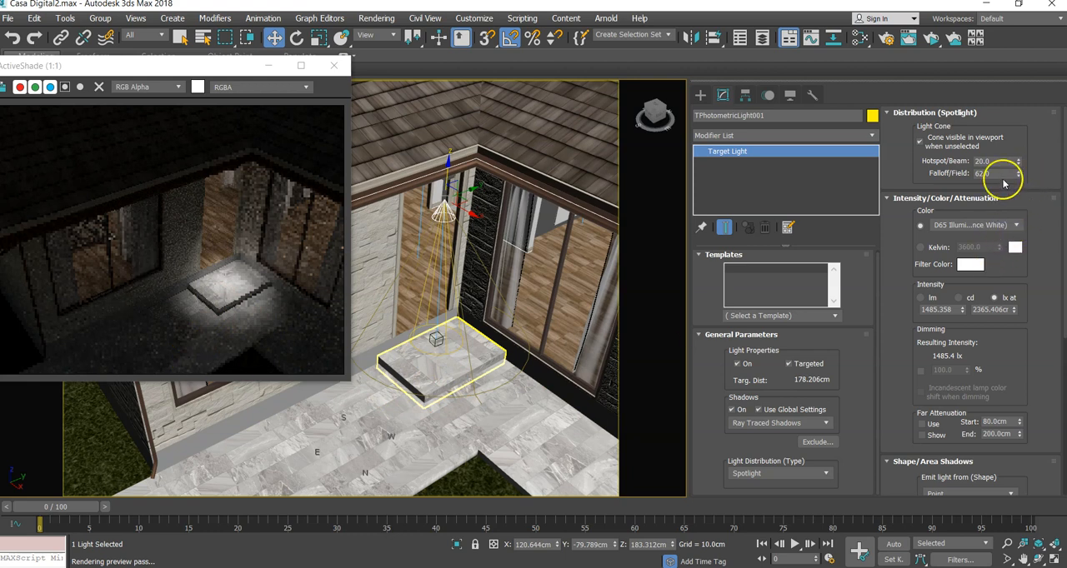
drag(1018, 163, 1020, 164)
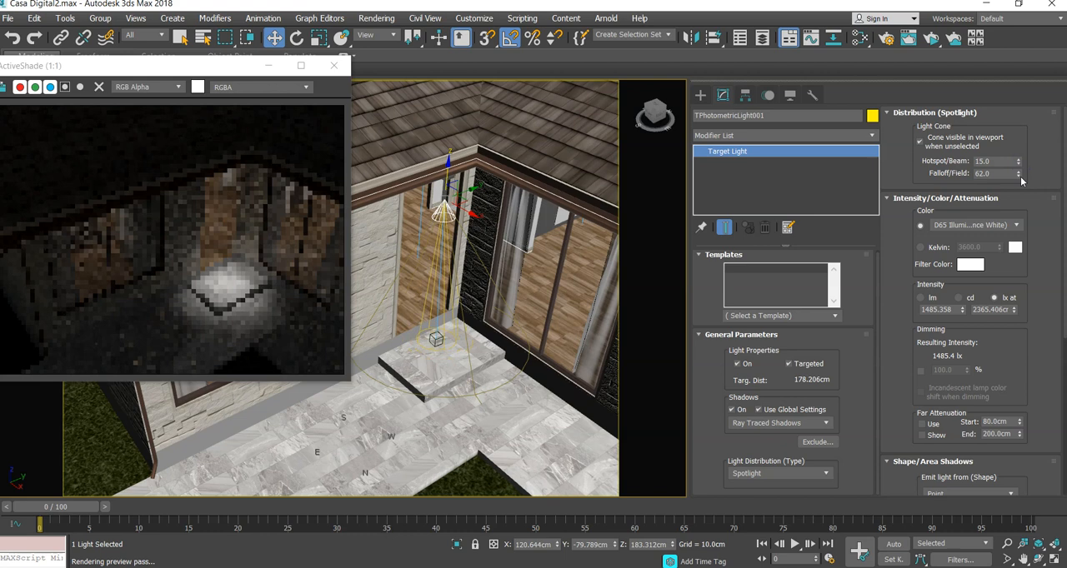
mouse_move(1019, 176)
mouse_down()
mouse_move(1020, 195)
mouse_move(1015, 157)
mouse_up()
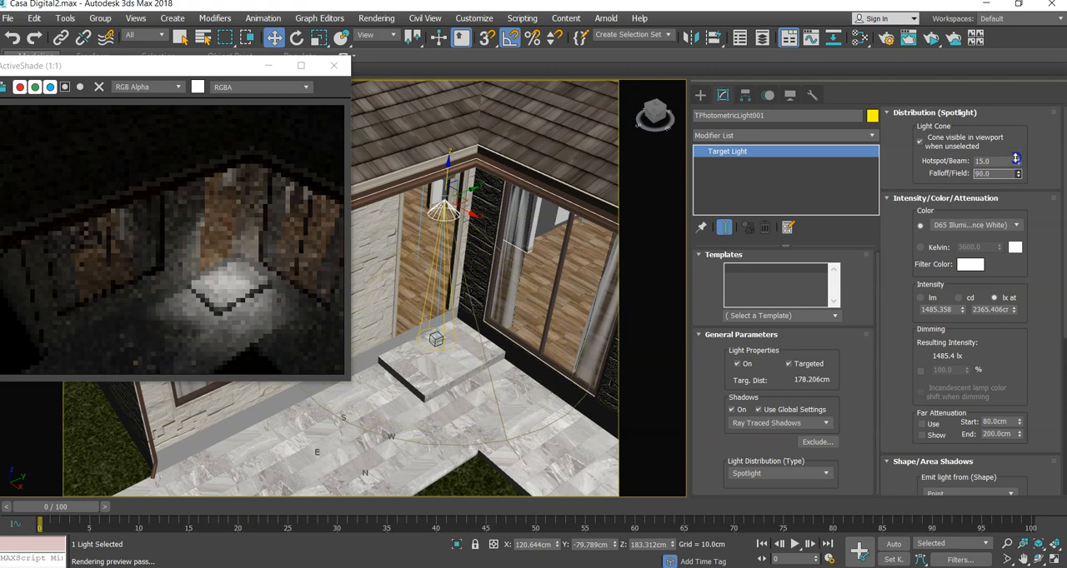
drag(1015, 158, 1016, 153)
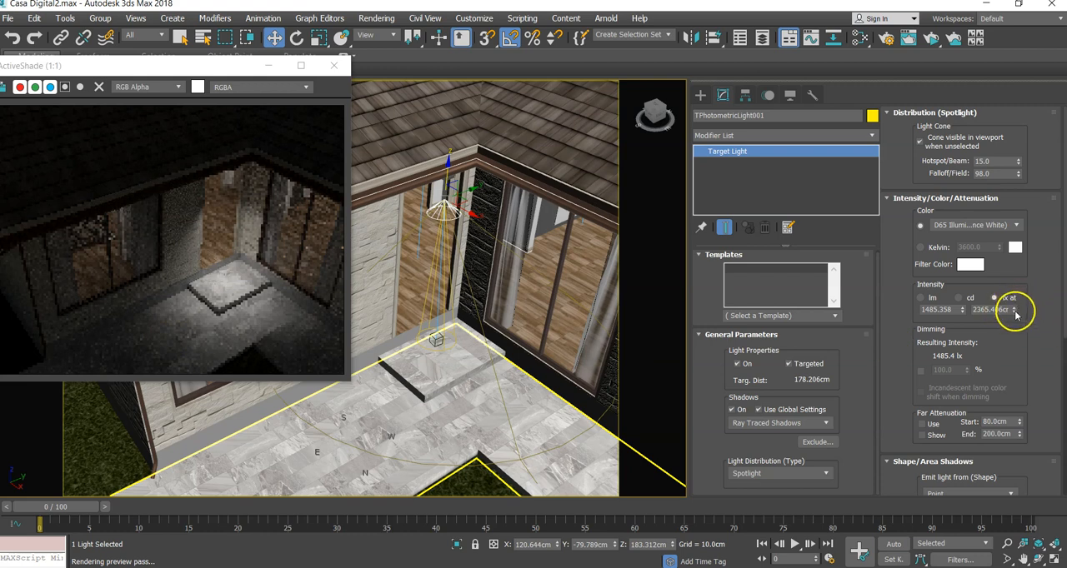
- Increase the lx reference distance to about 2957 cm and move the light's target over the entrance step to about X 156 cm
drag(1015, 310, 1010, 297)
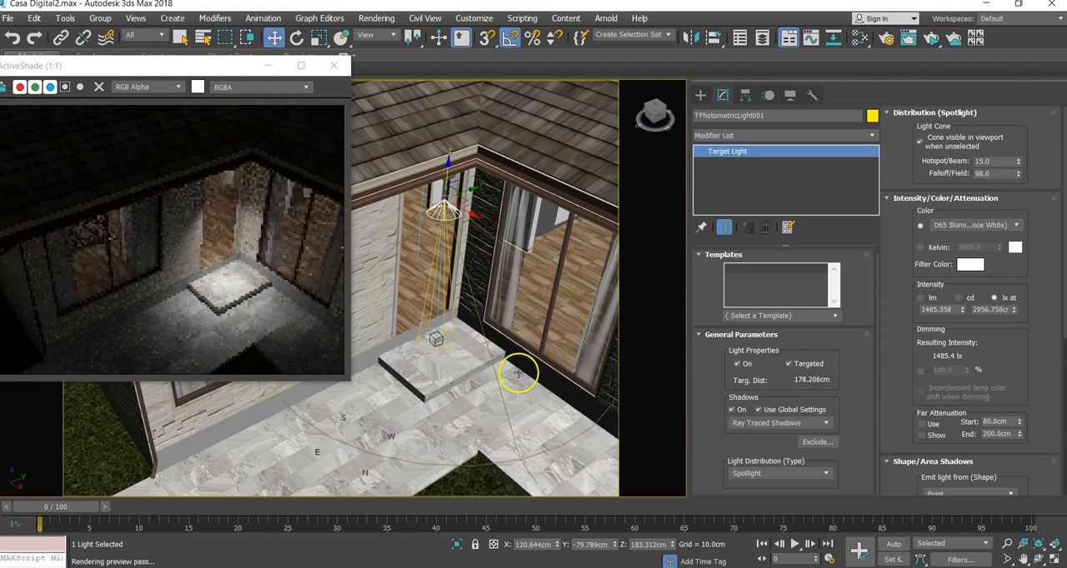
click(434, 339)
drag(439, 328, 471, 355)
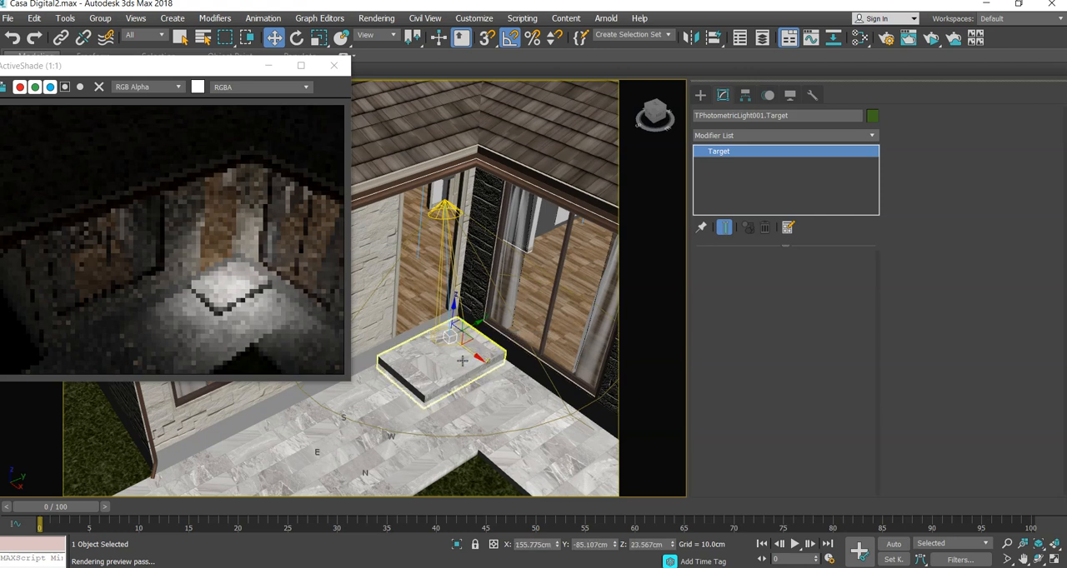
scroll(461, 360, up, 3)
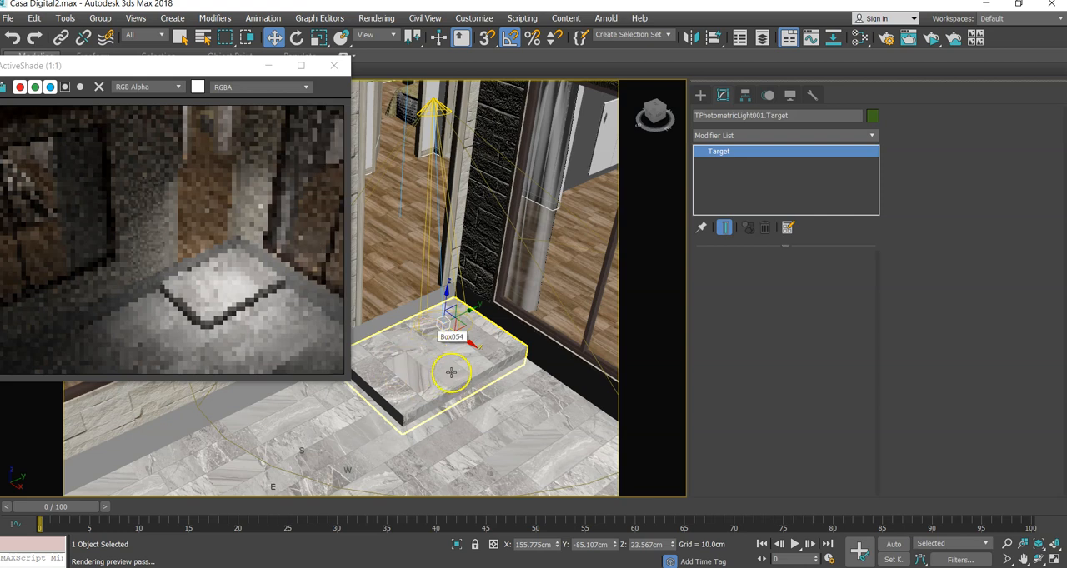
scroll(420, 354, down, 2)
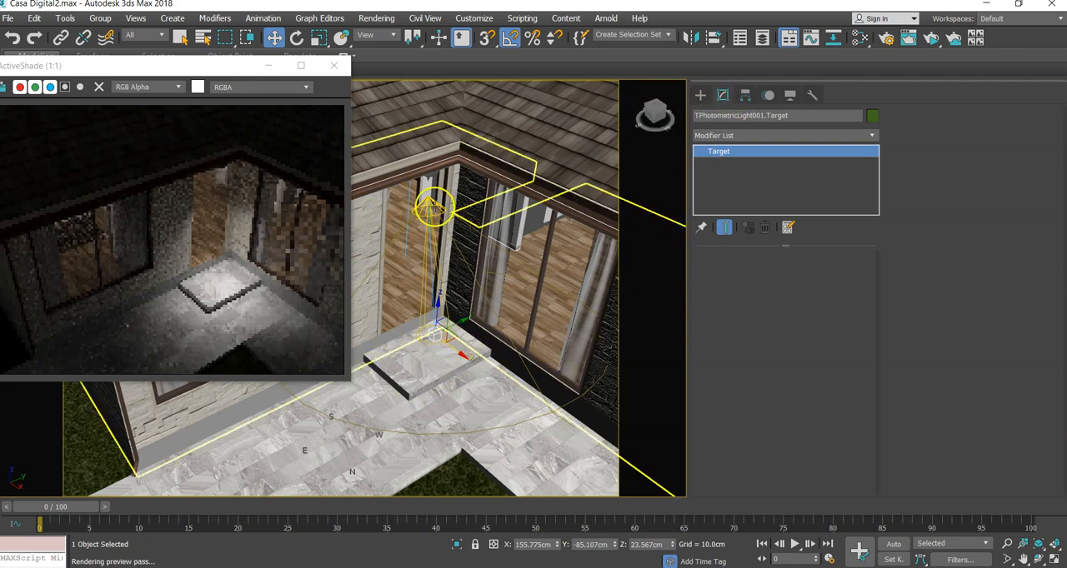
- Reselect the light, reduce its lx reference distance to about 2277 cm and raise it to a height of about 213 cm
click(429, 208)
click(429, 208)
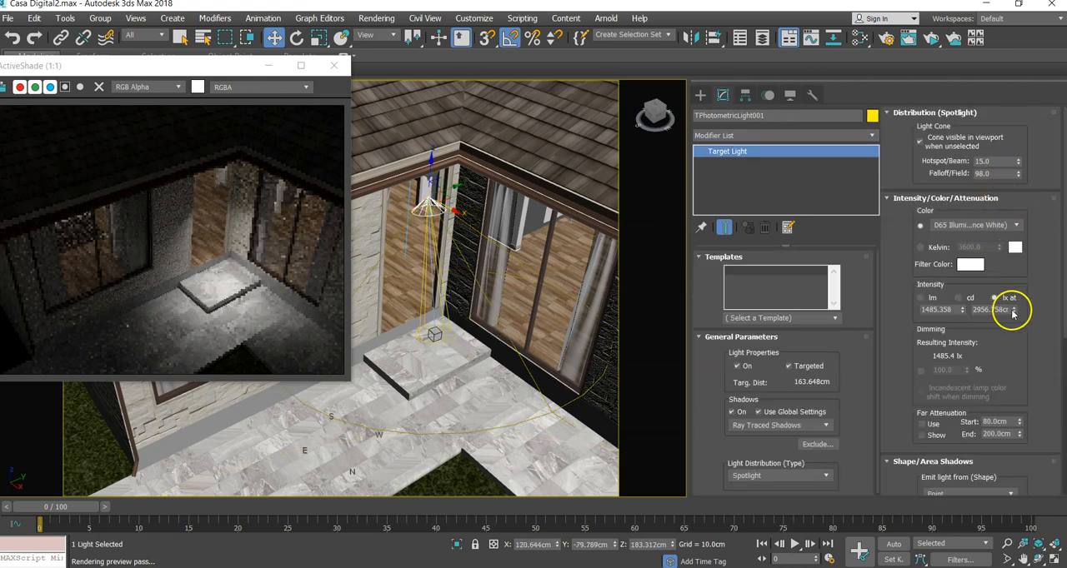
drag(1014, 312, 1017, 324)
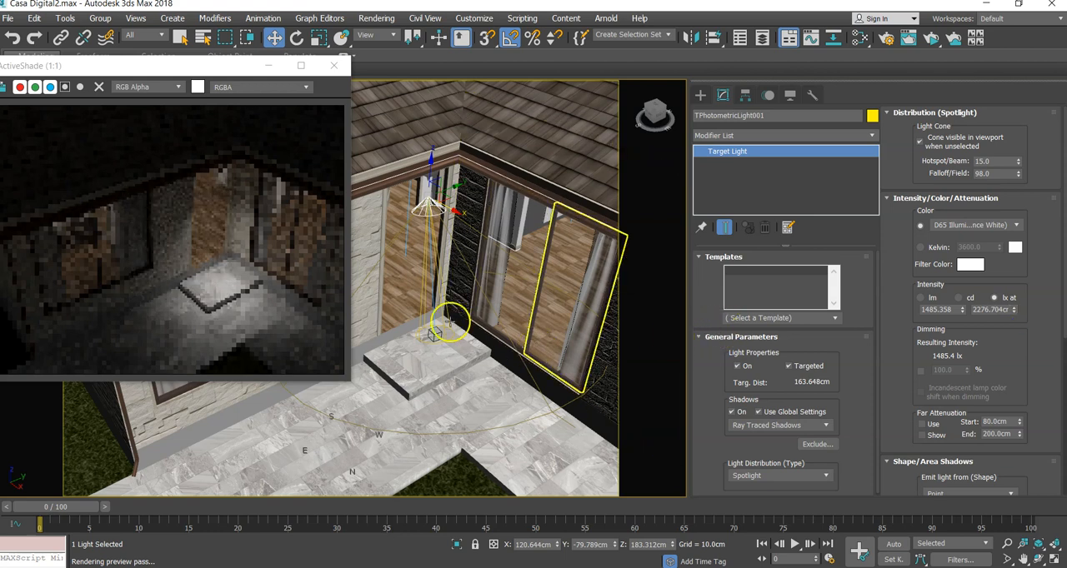
drag(431, 164, 432, 141)
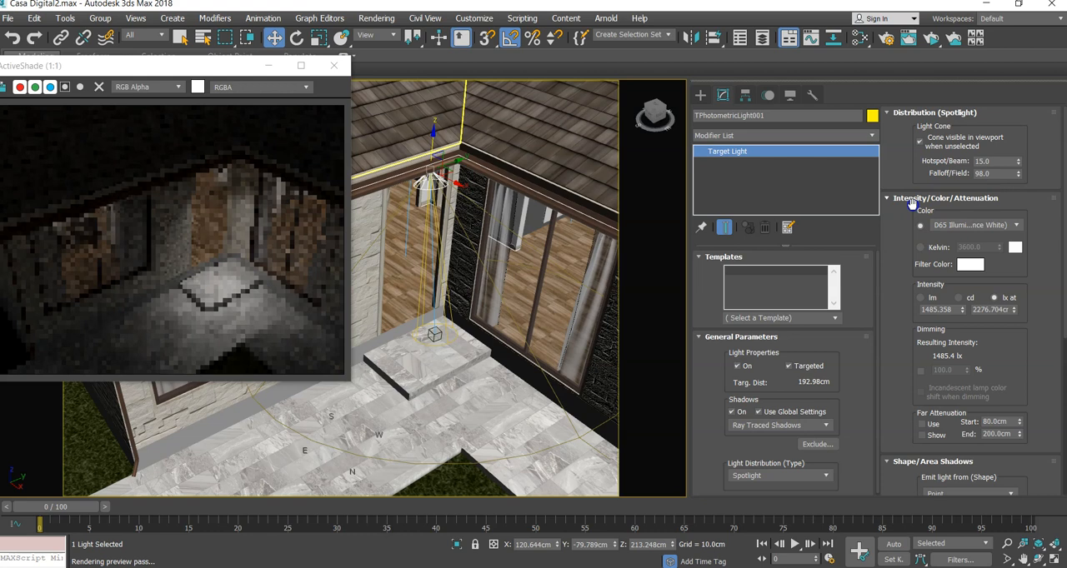
- Define the light's color by temperature instead of a preset and set it to 4000 Kelvin
click(948, 228)
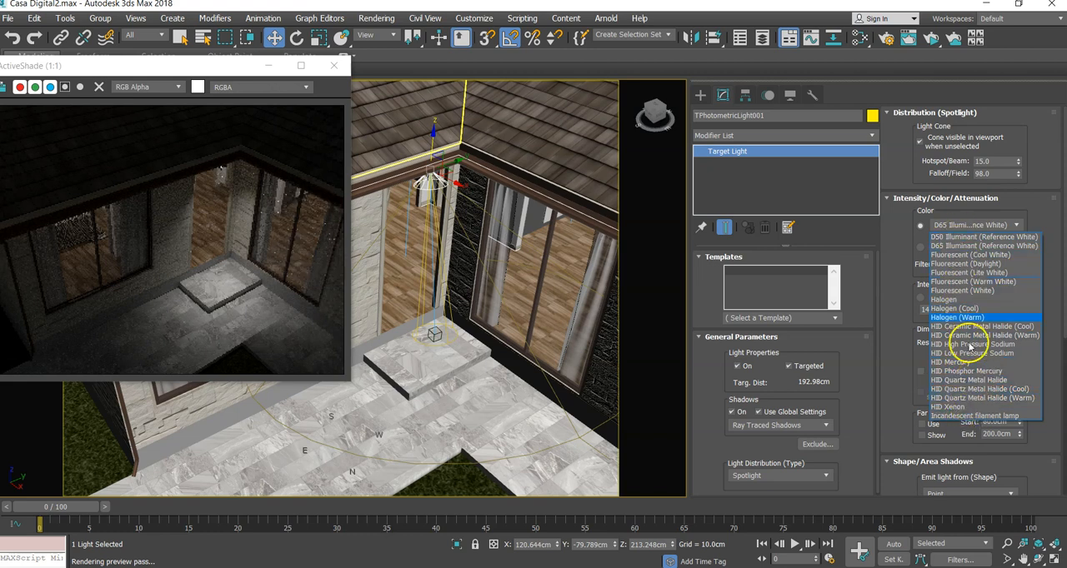
click(947, 216)
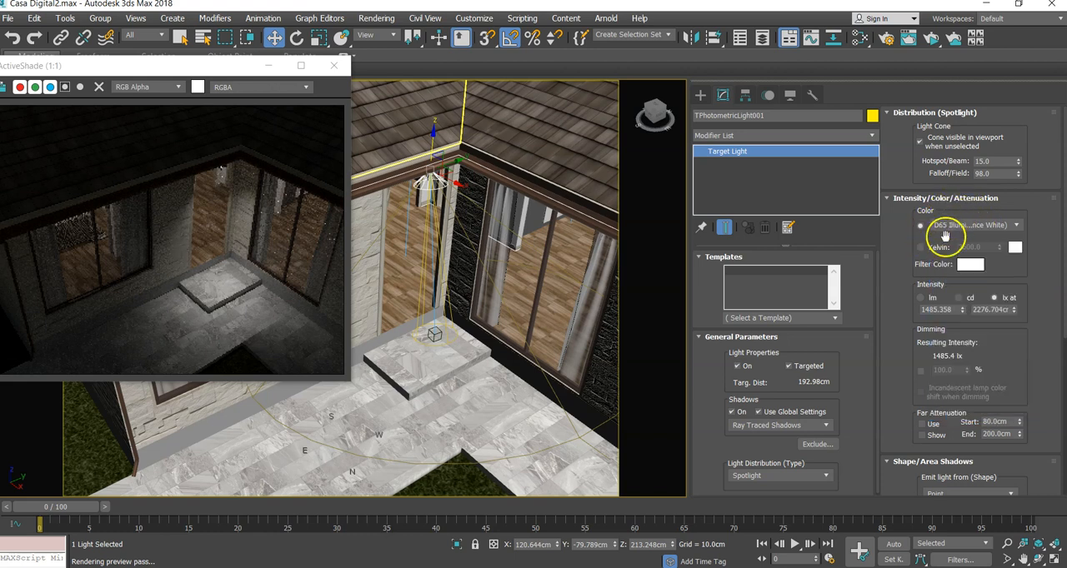
click(921, 249)
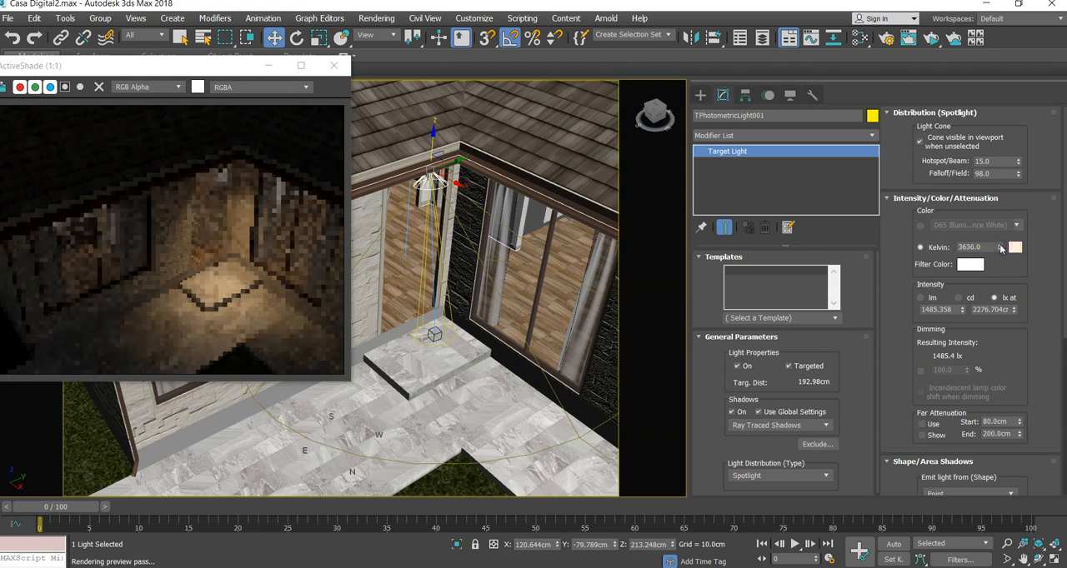
drag(1001, 248, 998, 242)
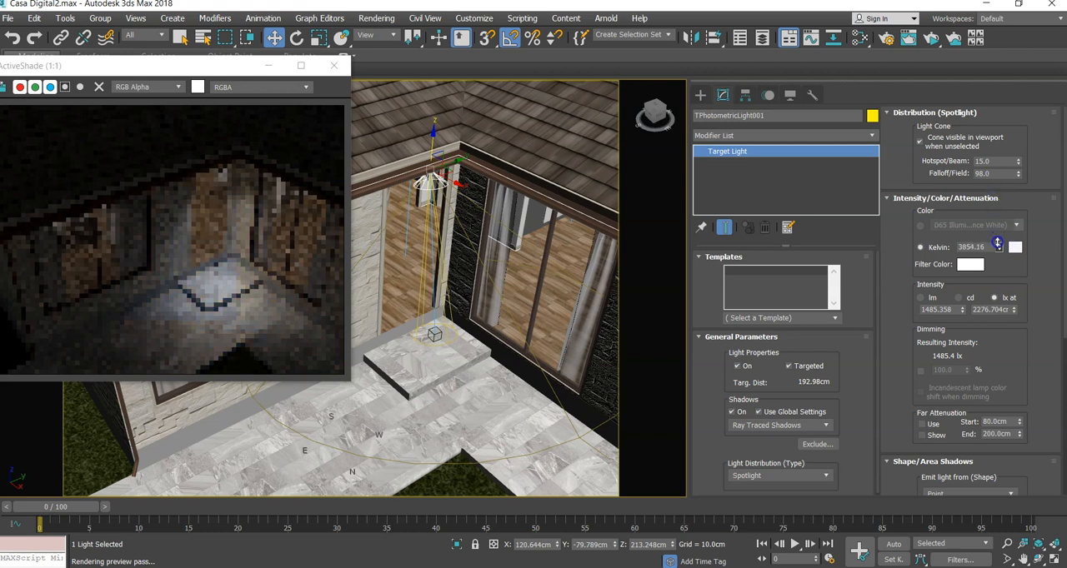
drag(1003, 283, 1003, 288)
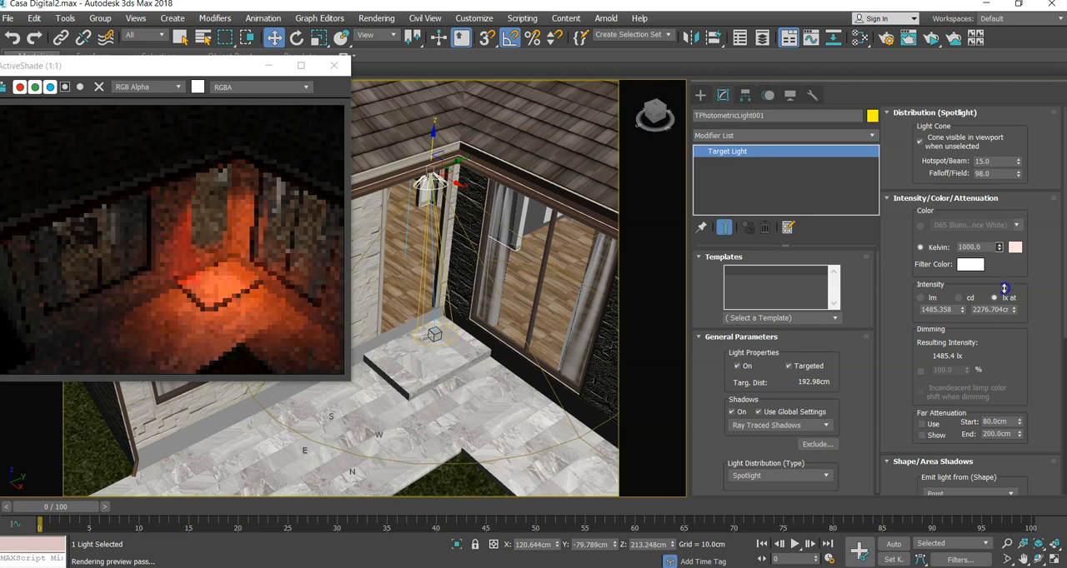
drag(1000, 255, 984, 244)
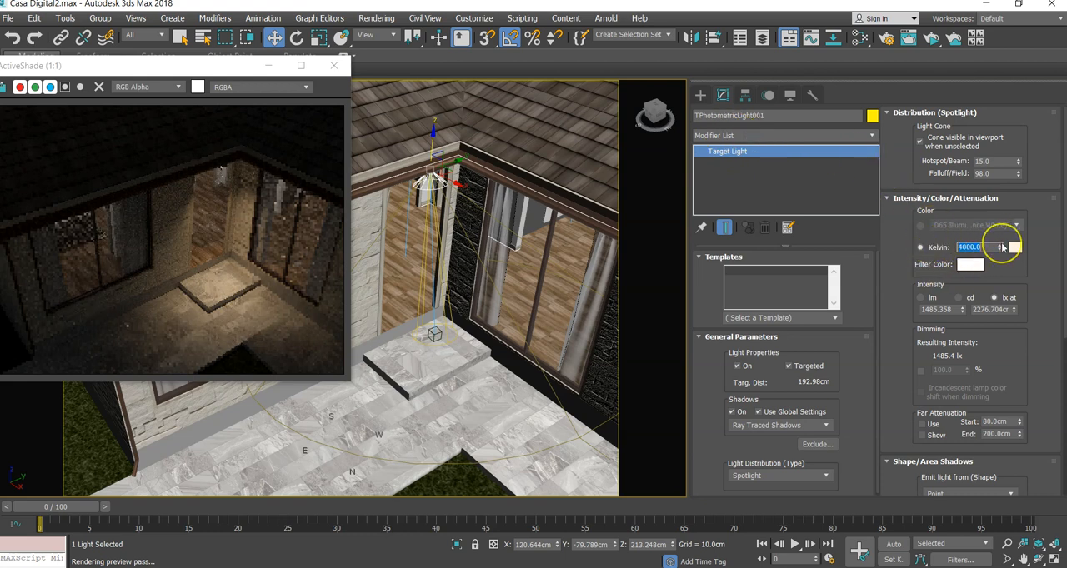
drag(992, 247, 957, 251)
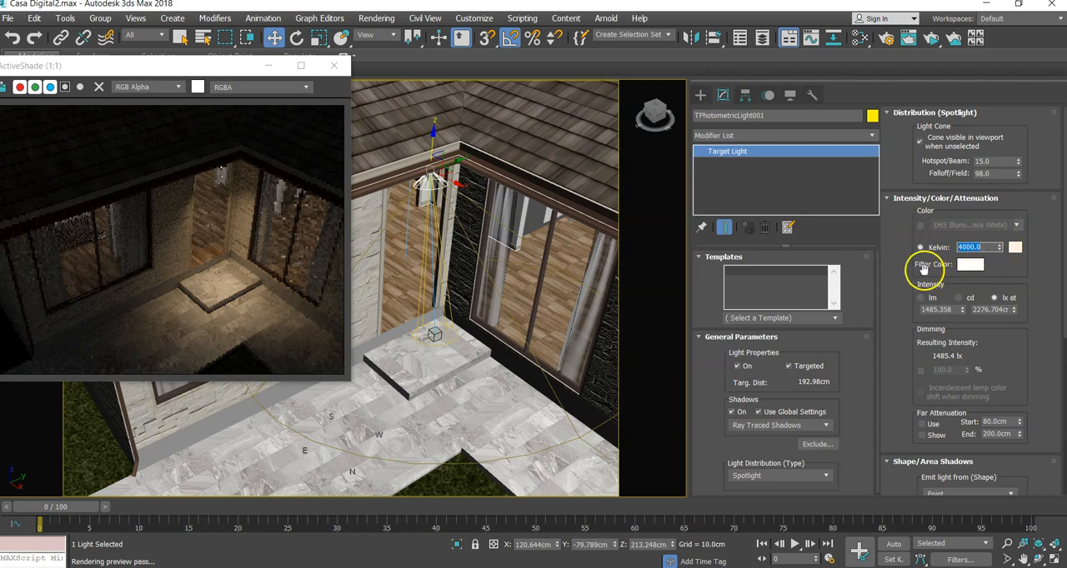
- Try a saturated red filter color for the light, then discard it
click(971, 265)
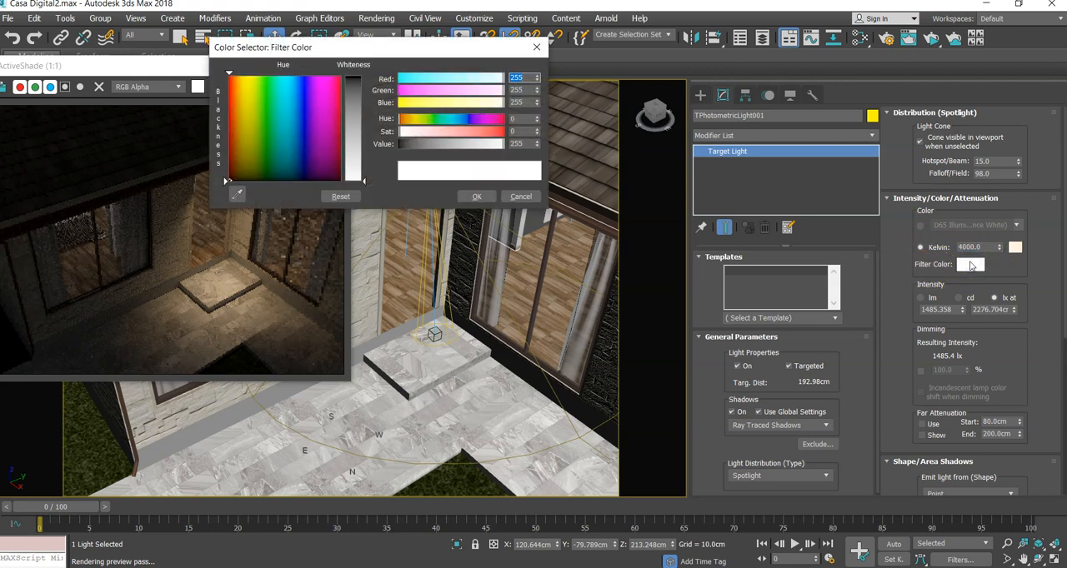
click(536, 47)
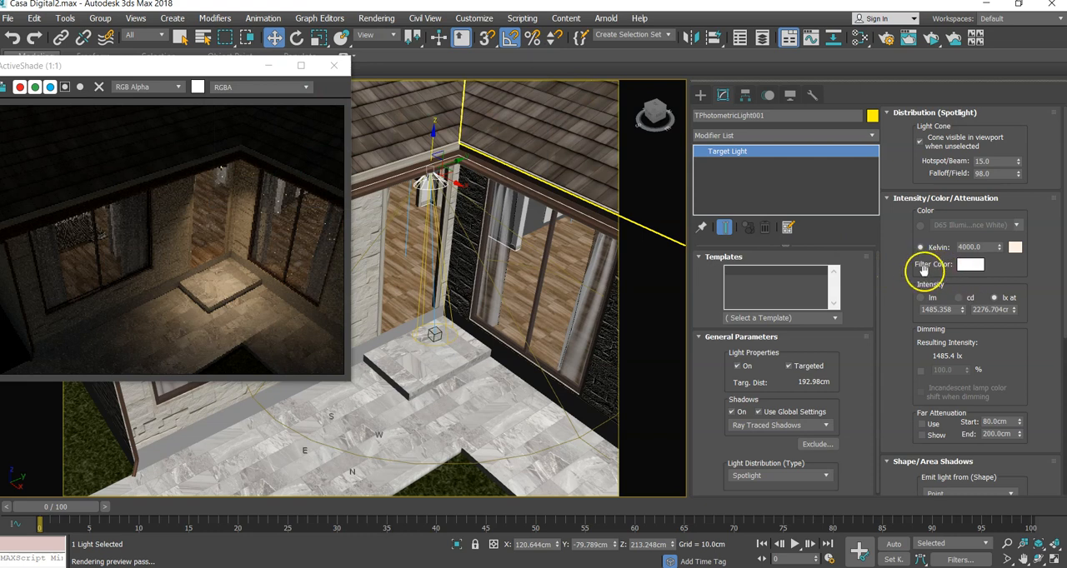
click(967, 265)
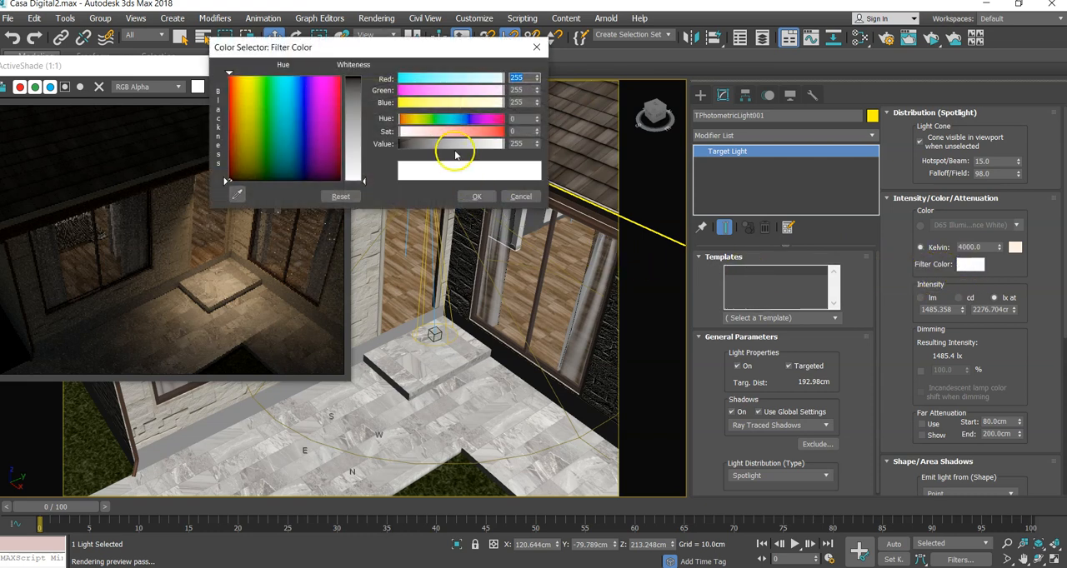
click(504, 133)
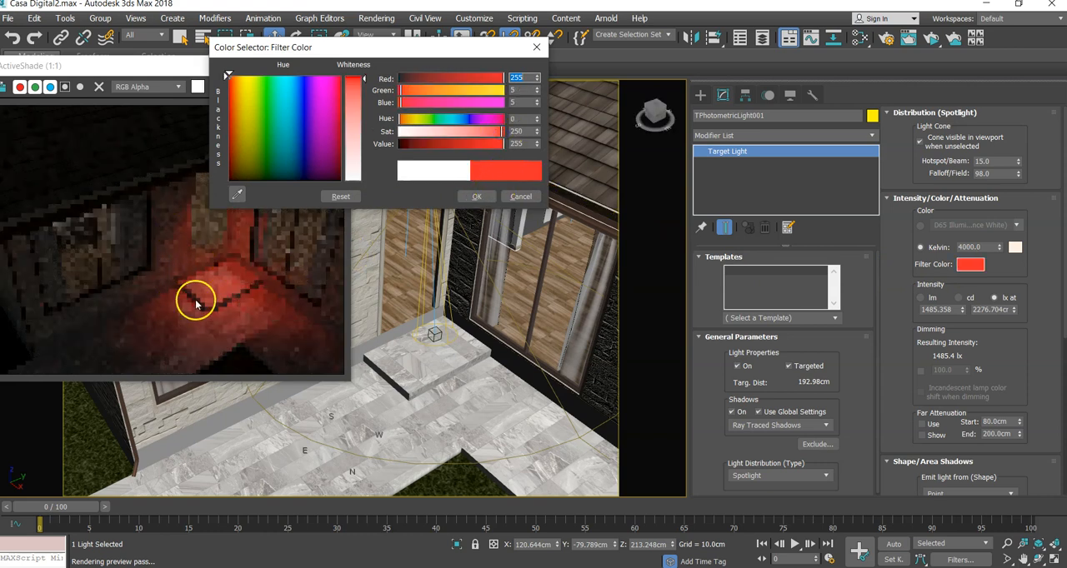
click(521, 197)
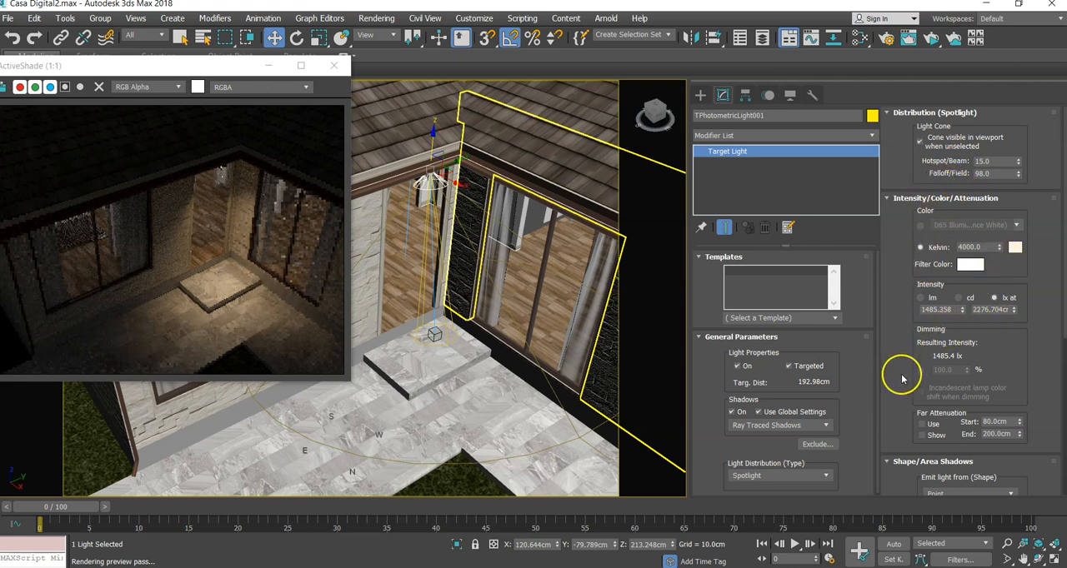
- Change the shape the light is emitted from to Rectangle
drag(902, 379, 899, 228)
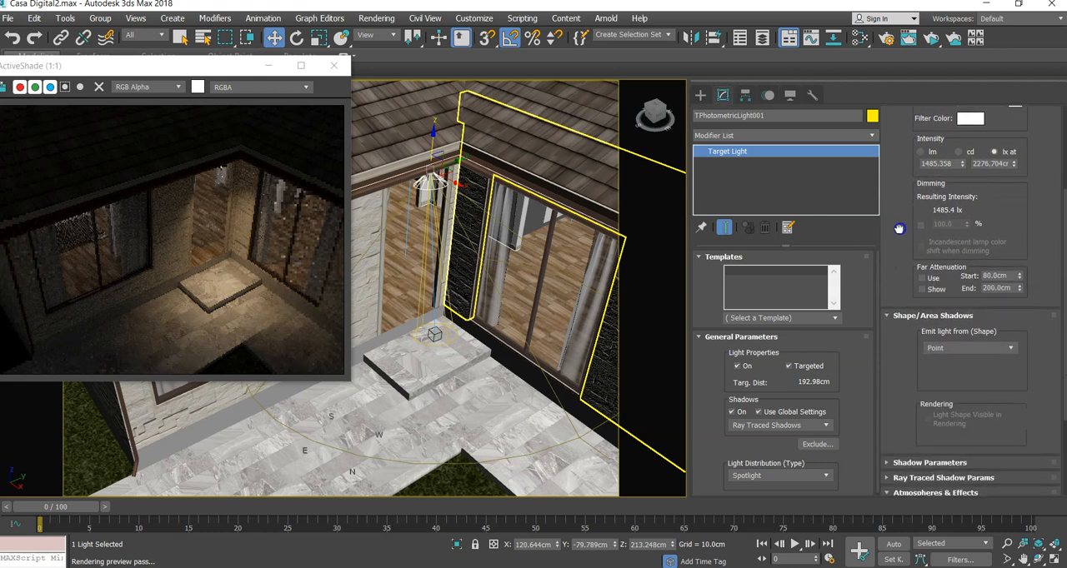
drag(913, 348, 910, 329)
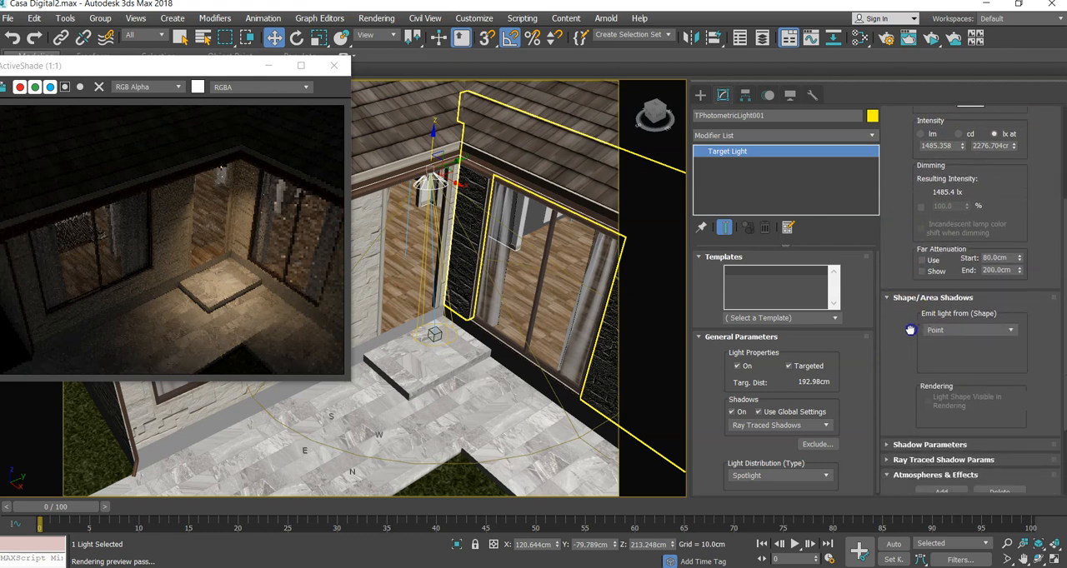
click(1010, 329)
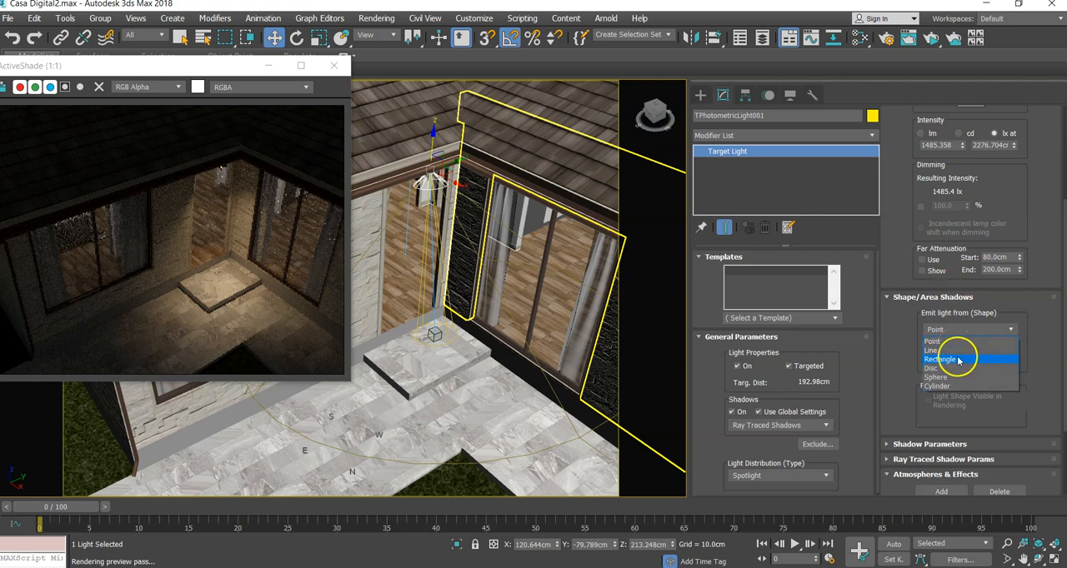
click(959, 360)
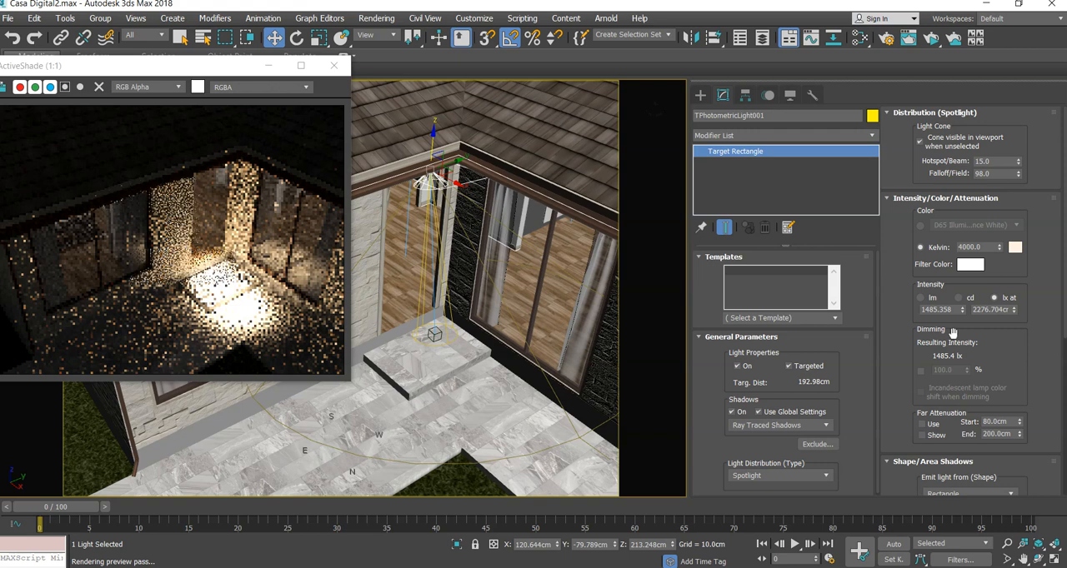
- Set the light distribution to Uniform Diffuse and reduce the lx reference distance to about 842 cm
click(782, 478)
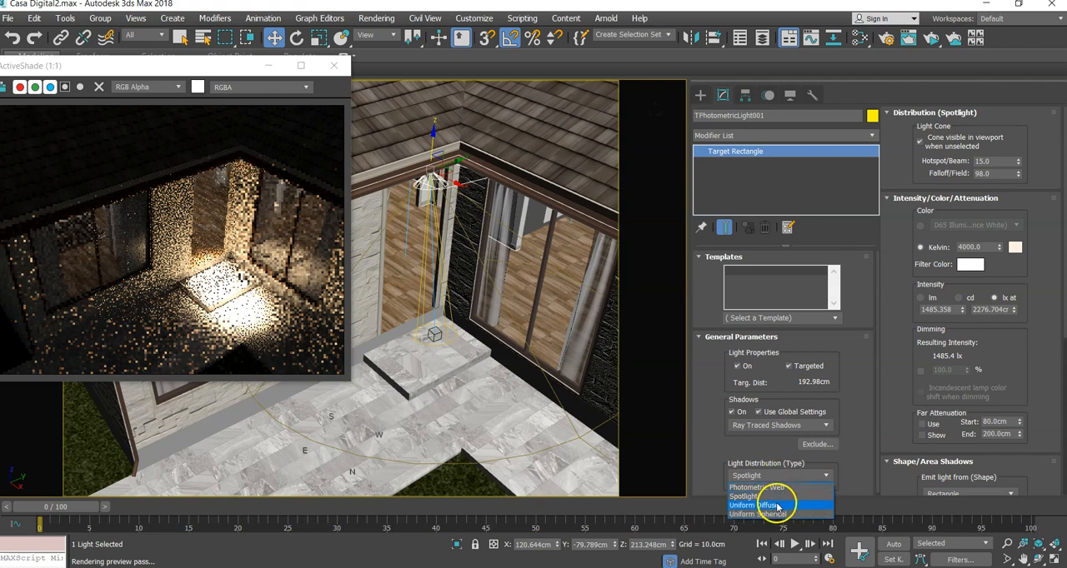
click(777, 506)
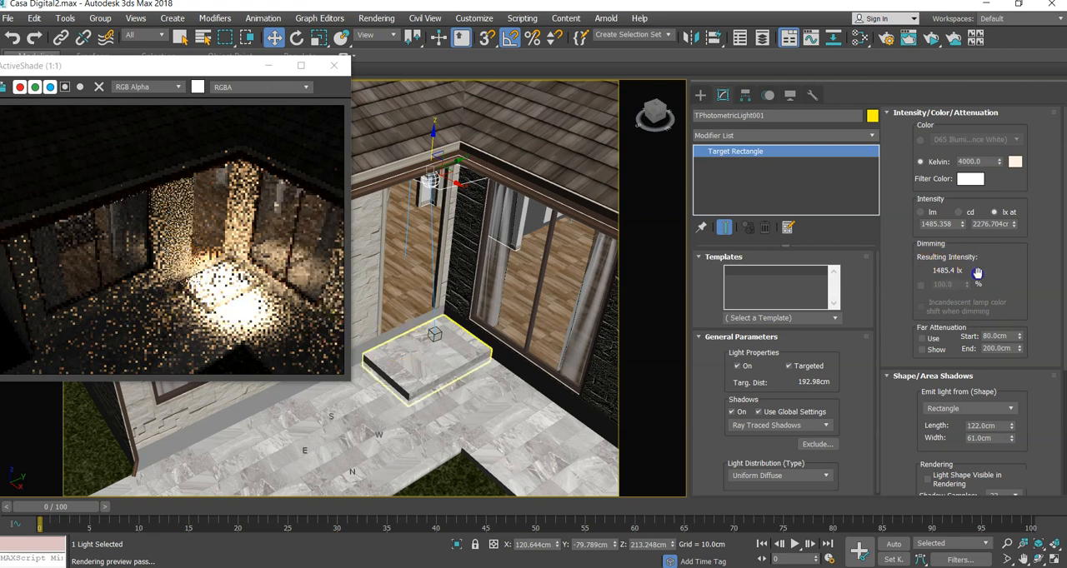
drag(1013, 224, 1021, 260)
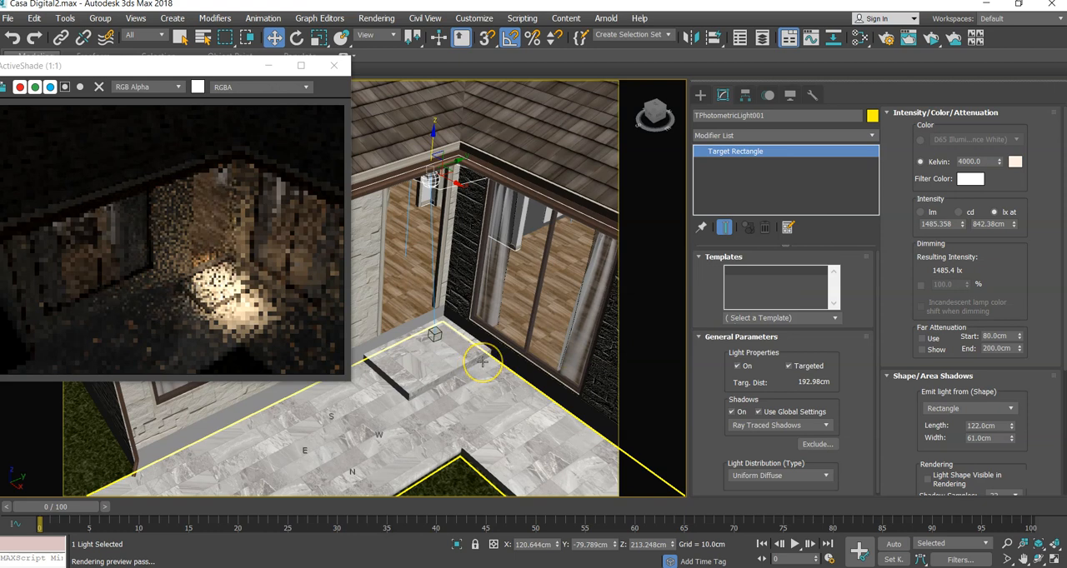
- Show the scene as wireframe in the top view and move the light beside the entrance lantern to about Y -85 cm
key(t)
scroll(482, 362, down, 10)
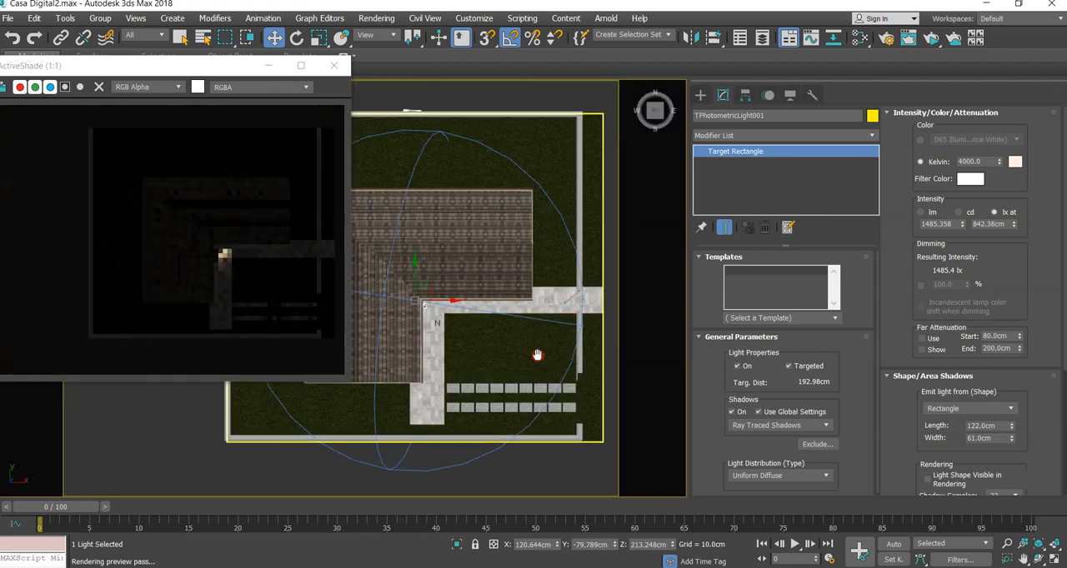
key(F3)
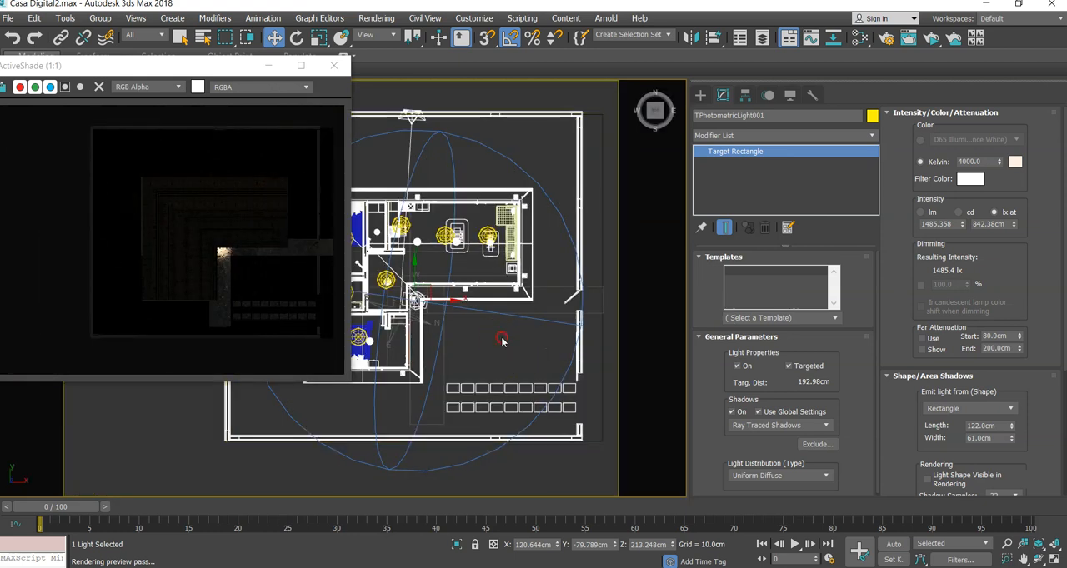
scroll(451, 329, up, 8)
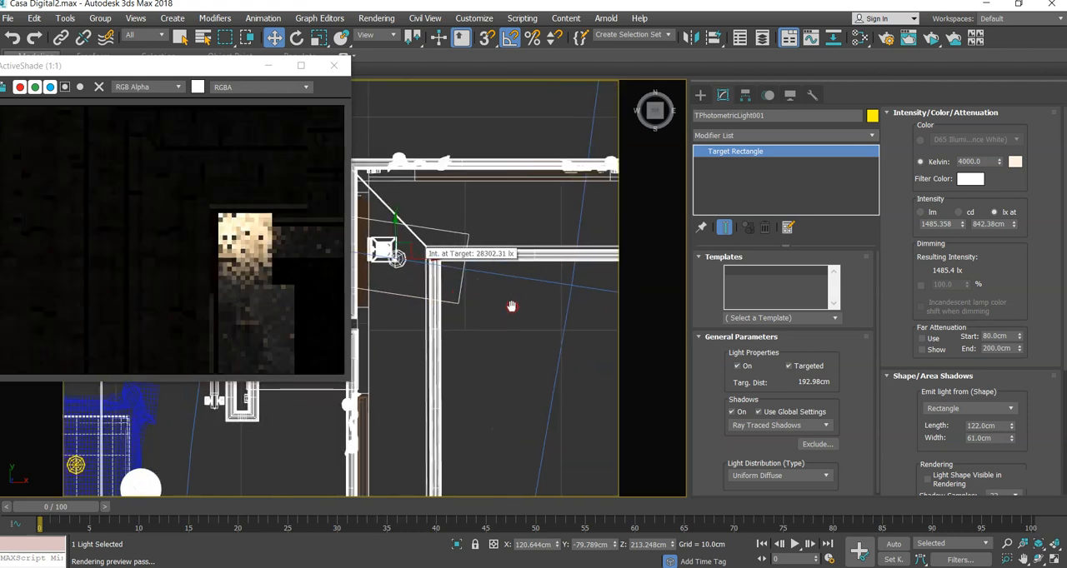
scroll(500, 296, up, 4)
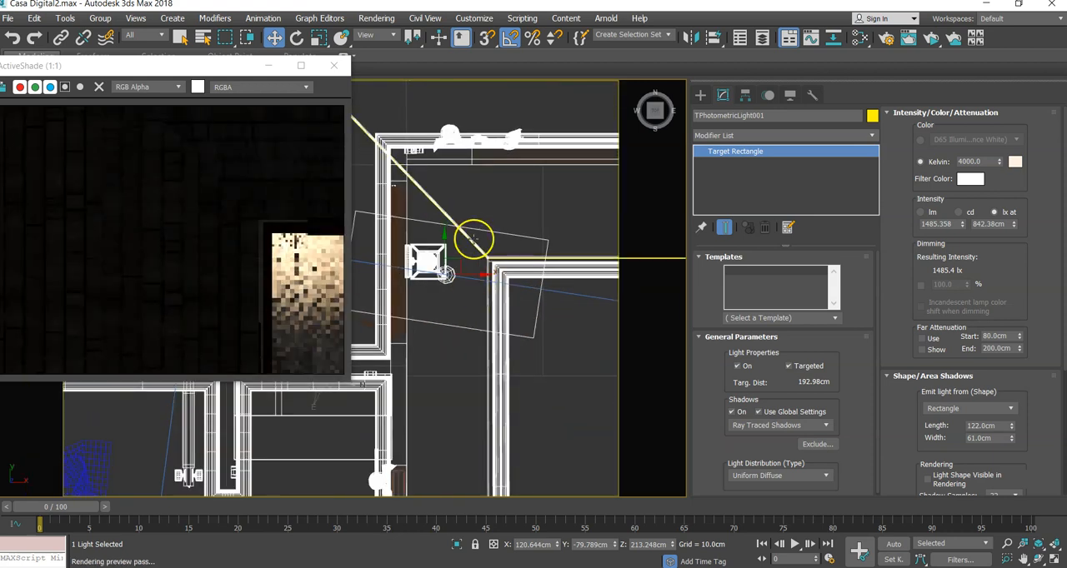
drag(454, 256, 441, 248)
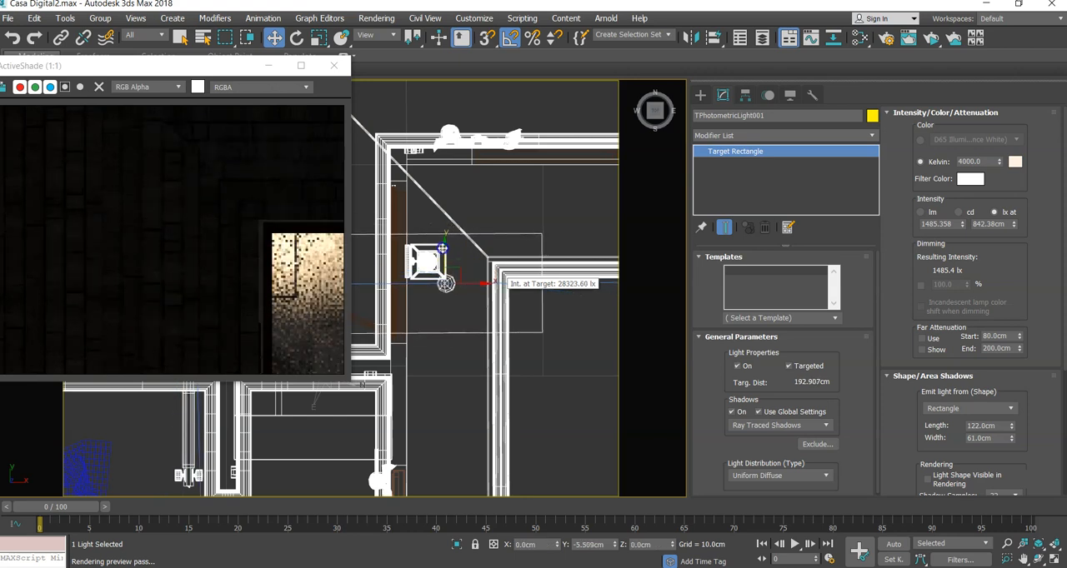
middle_drag(440, 299, 483, 303)
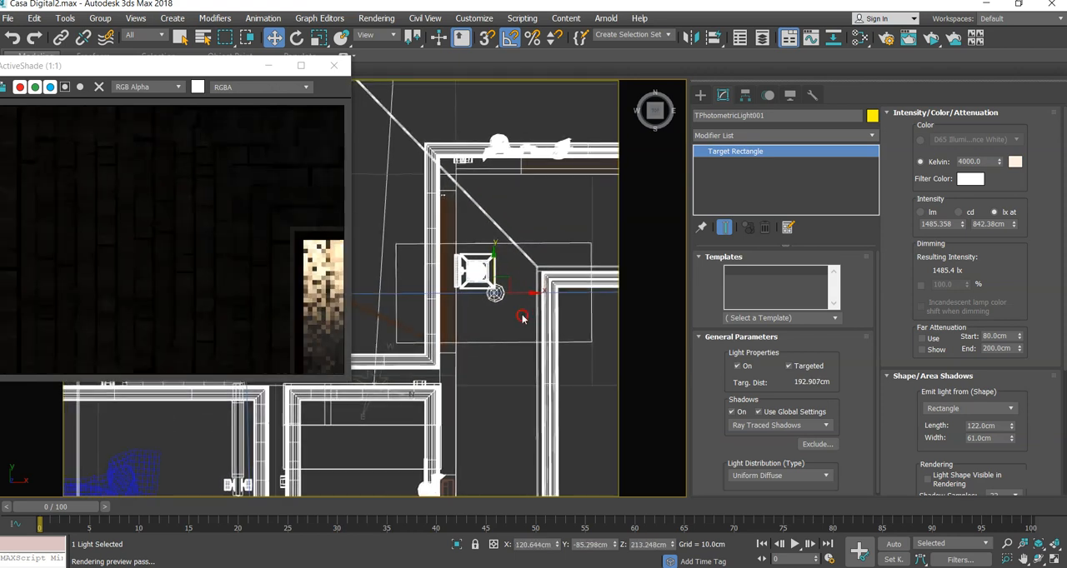
scroll(484, 302, up, 3)
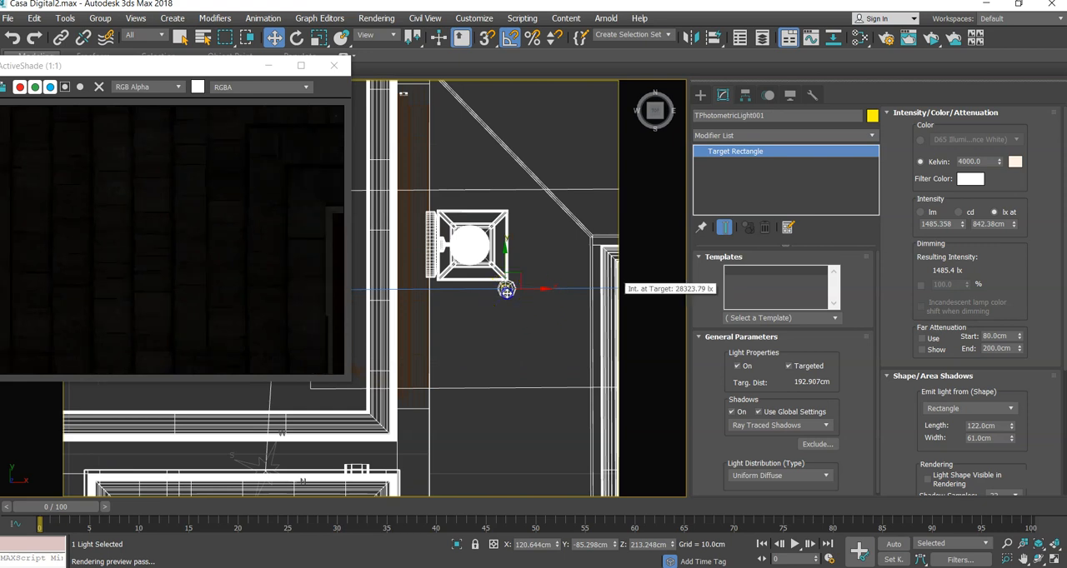
drag(521, 293, 522, 292)
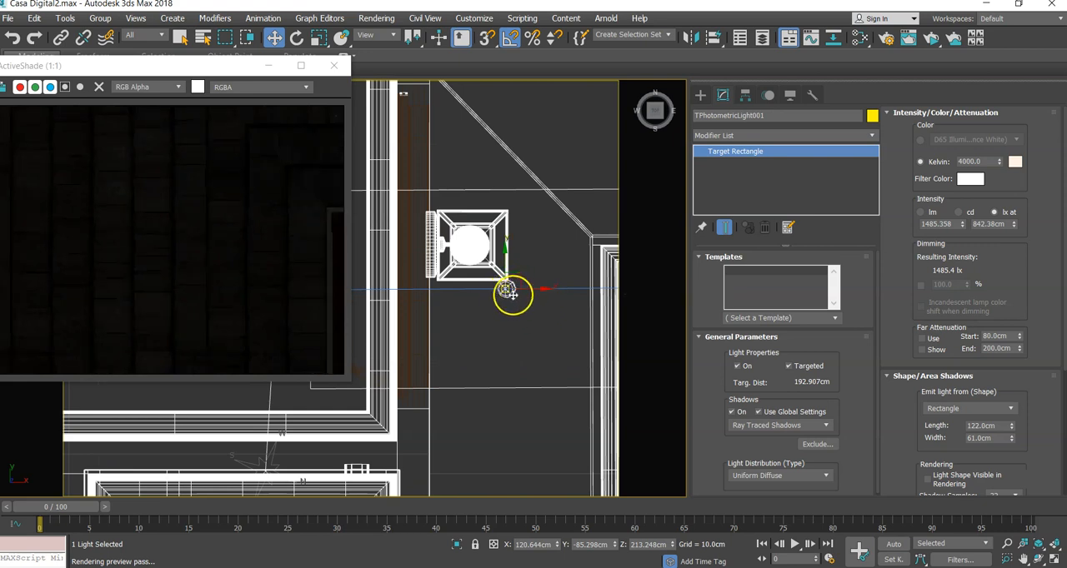
scroll(511, 294, down, 3)
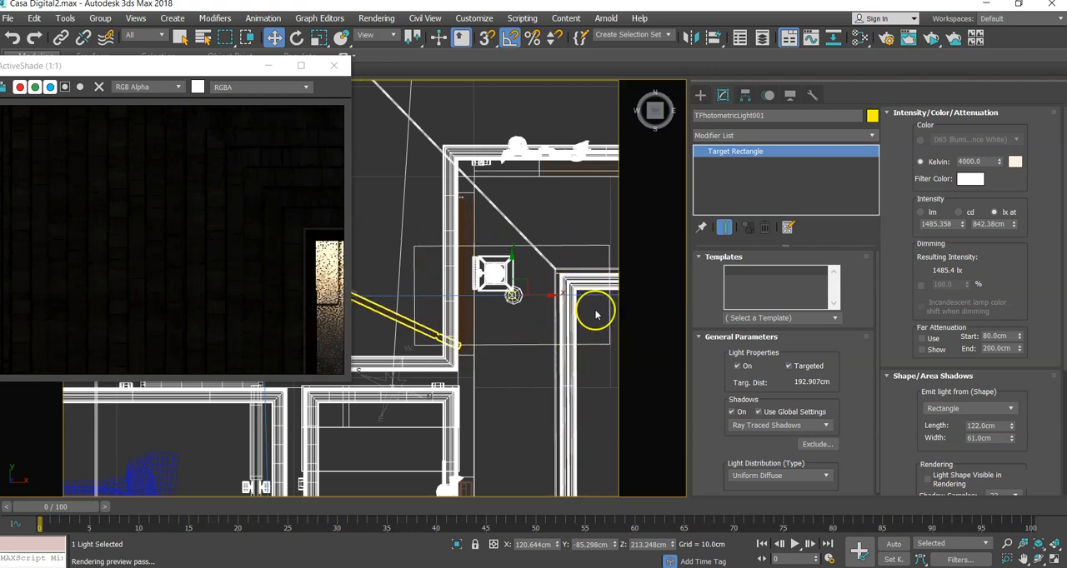
middle_drag(581, 258, 503, 269)
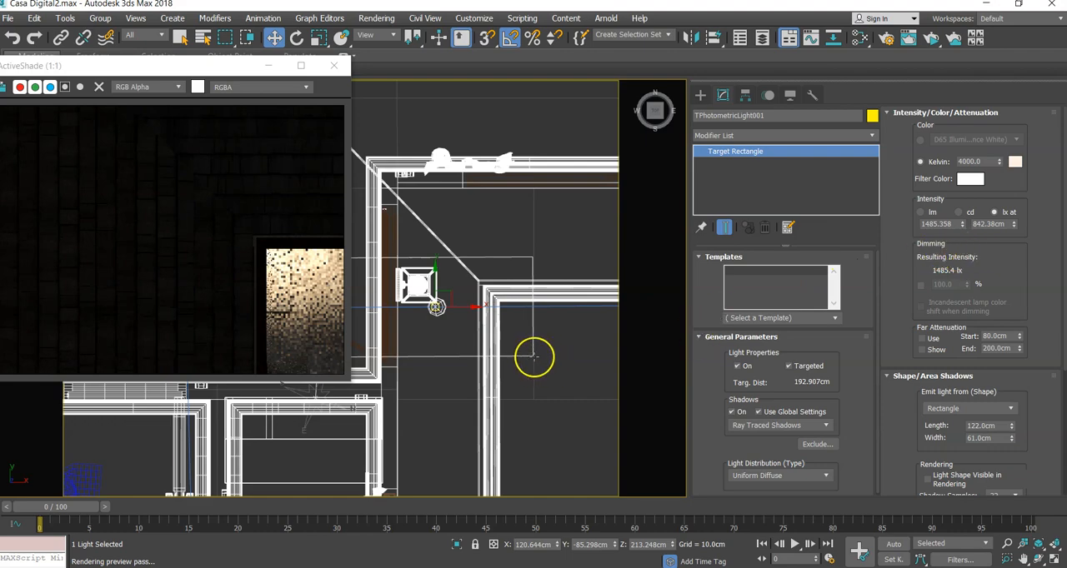
- In an angled view, move the light away from the entrance lantern along X to about 162 cm
alt+middle_drag(494, 398, 473, 248)
scroll(469, 224, down, 5)
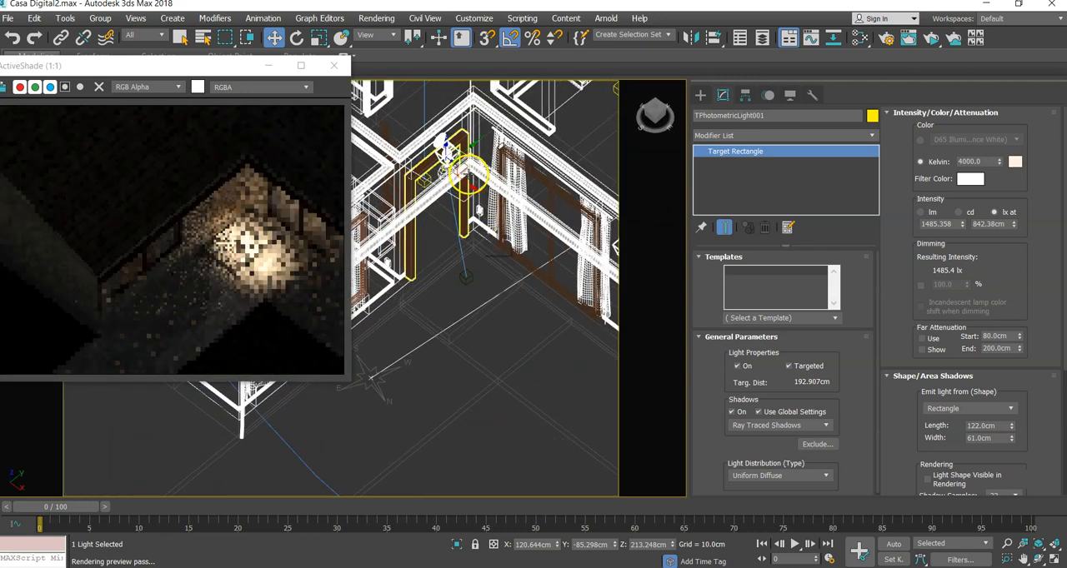
drag(472, 187, 492, 208)
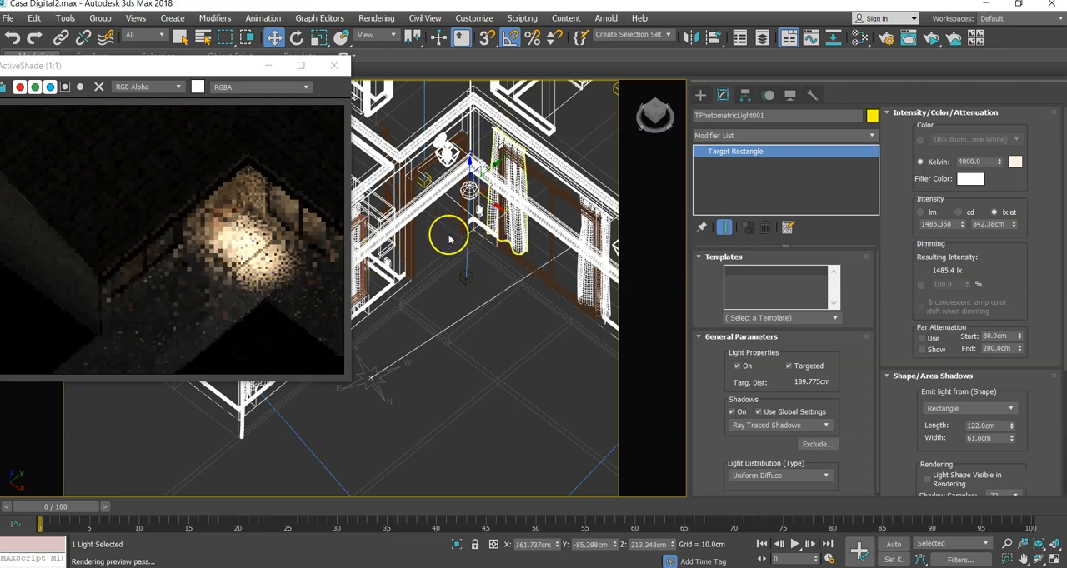
middle_drag(475, 250, 465, 270)
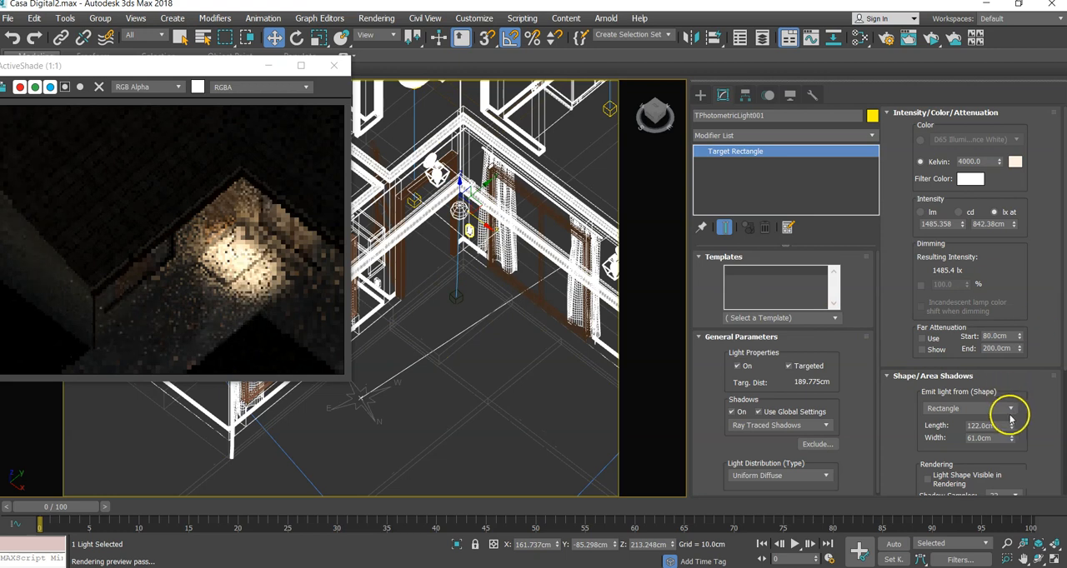
- Return to the top view around the entrance corner and restrict the selection filter to Lights
drag(1026, 290, 1031, 138)
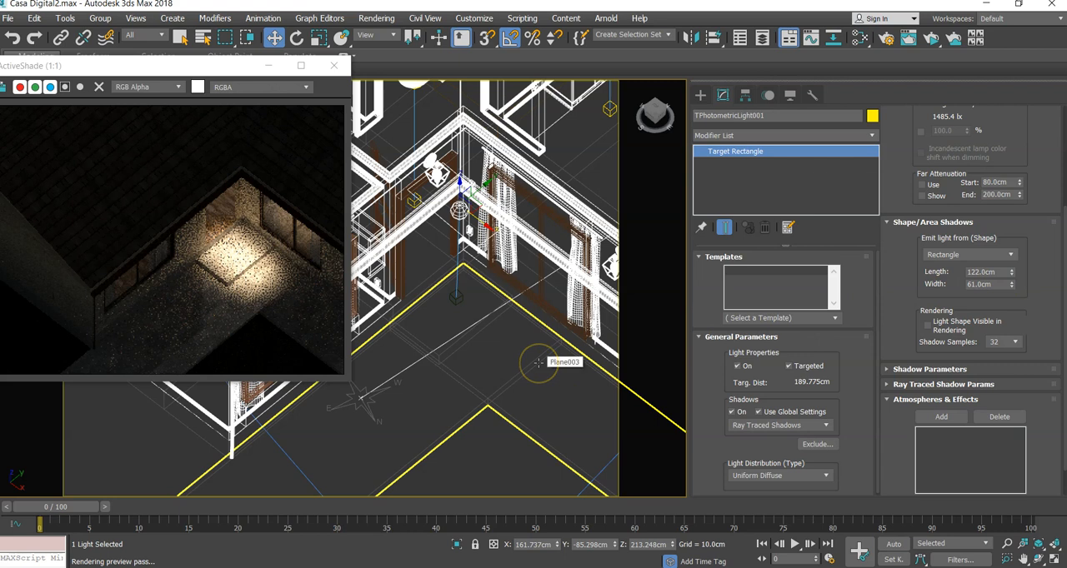
key(t)
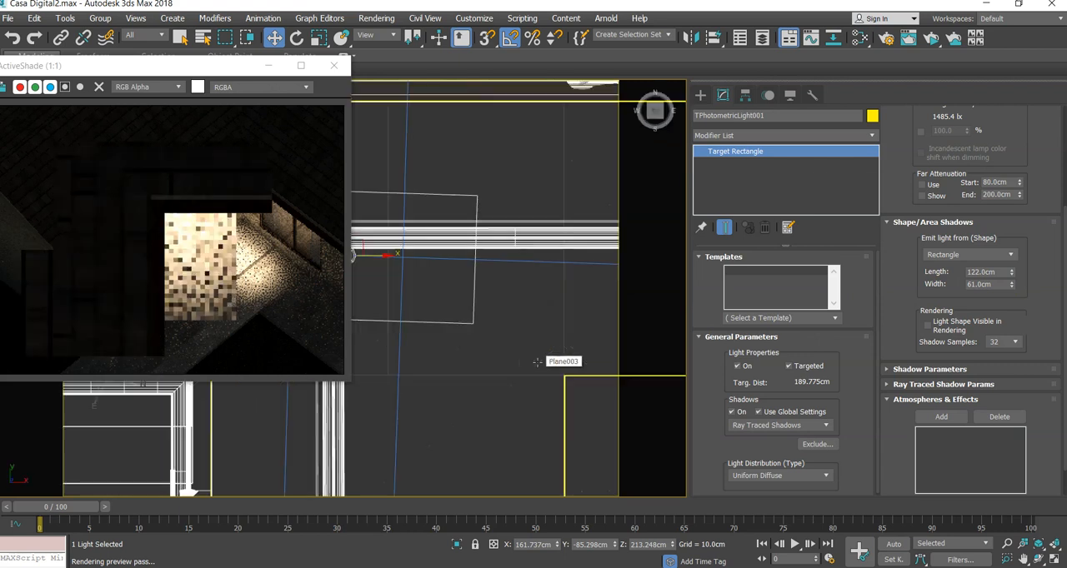
middle_drag(485, 359, 541, 358)
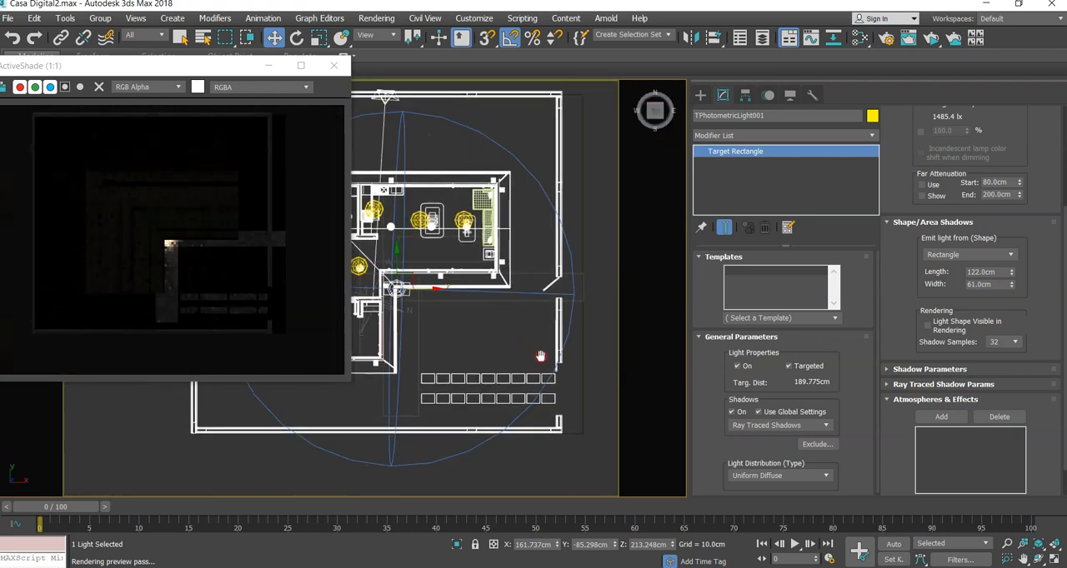
scroll(547, 355, down, 2)
scroll(467, 320, up, 4)
middle_drag(466, 320, 476, 330)
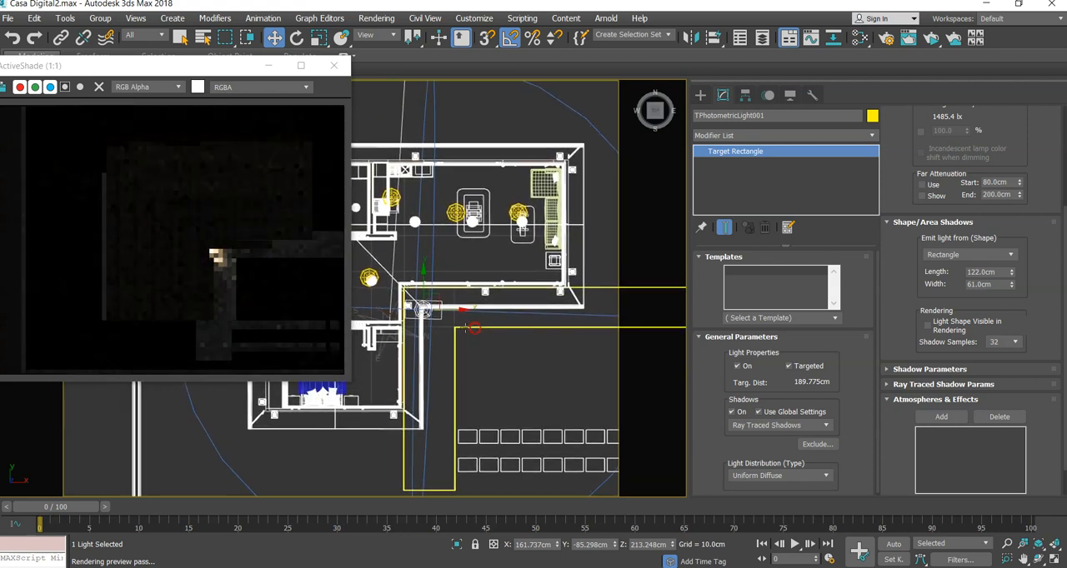
scroll(445, 322, up, 5)
middle_drag(433, 304, 486, 331)
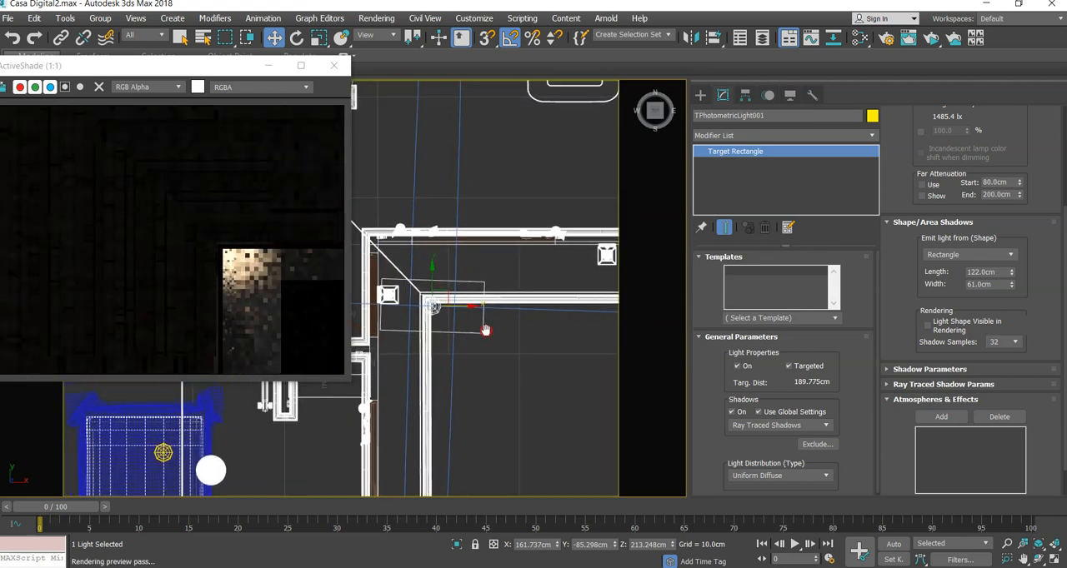
click(396, 288)
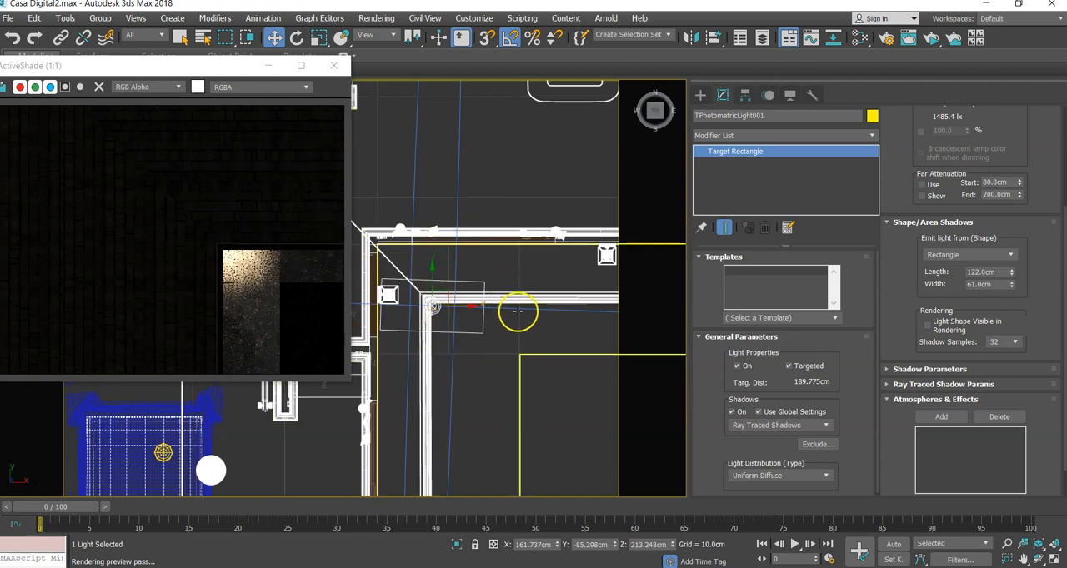
click(162, 37)
click(147, 73)
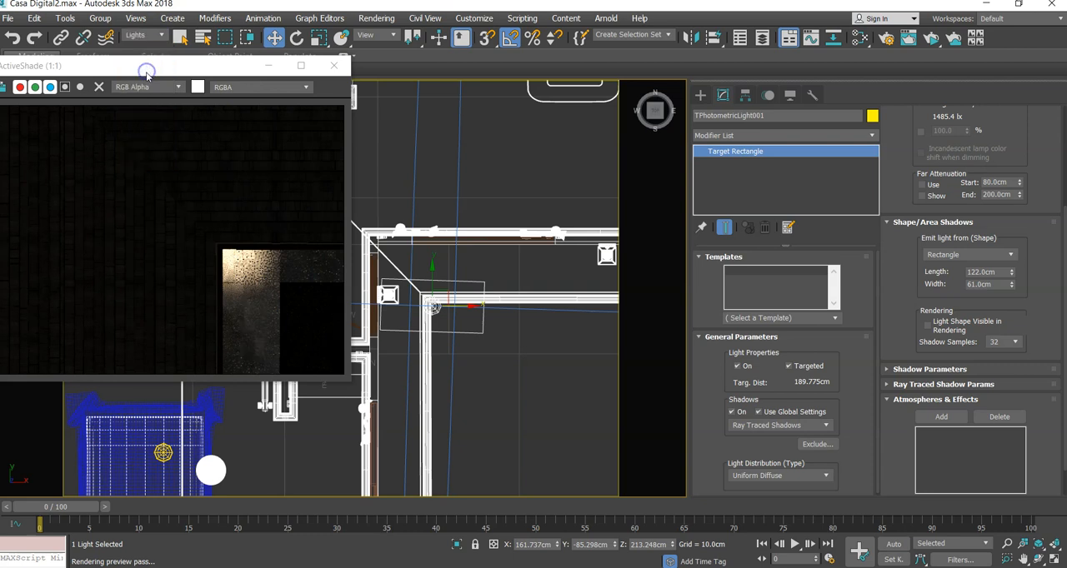
- Select the light together with its target and move both along X to the next lantern on the front wall
click(388, 255)
drag(459, 305, 575, 321)
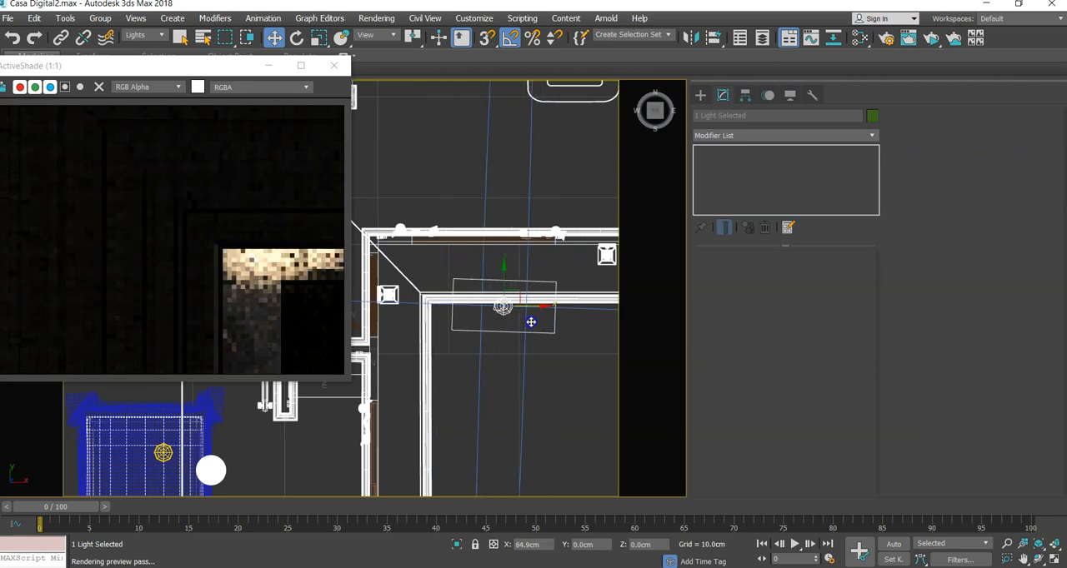
scroll(575, 321, down, 5)
scroll(433, 322, up, 3)
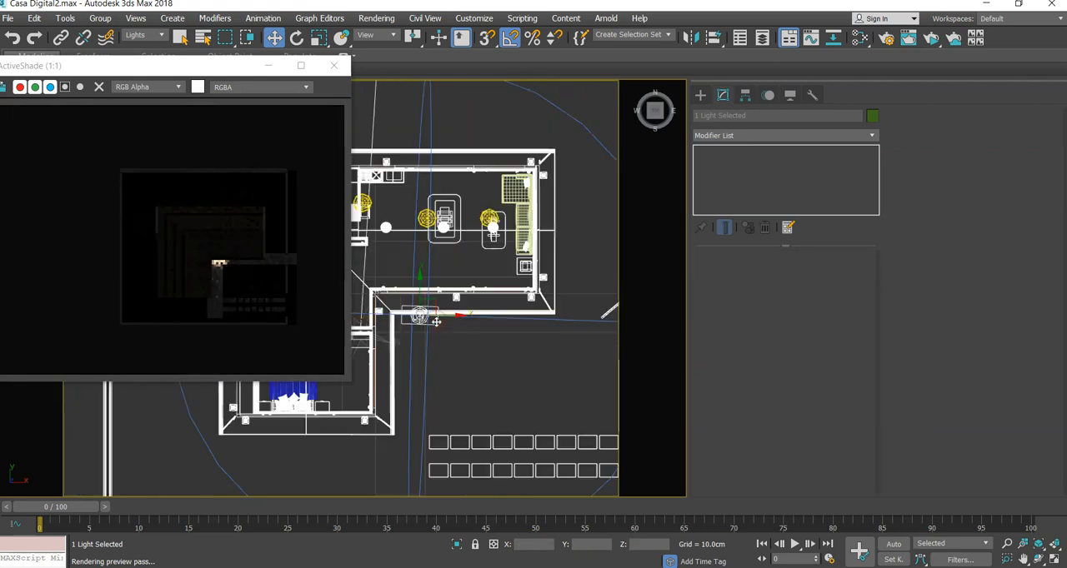
drag(448, 317, 498, 311)
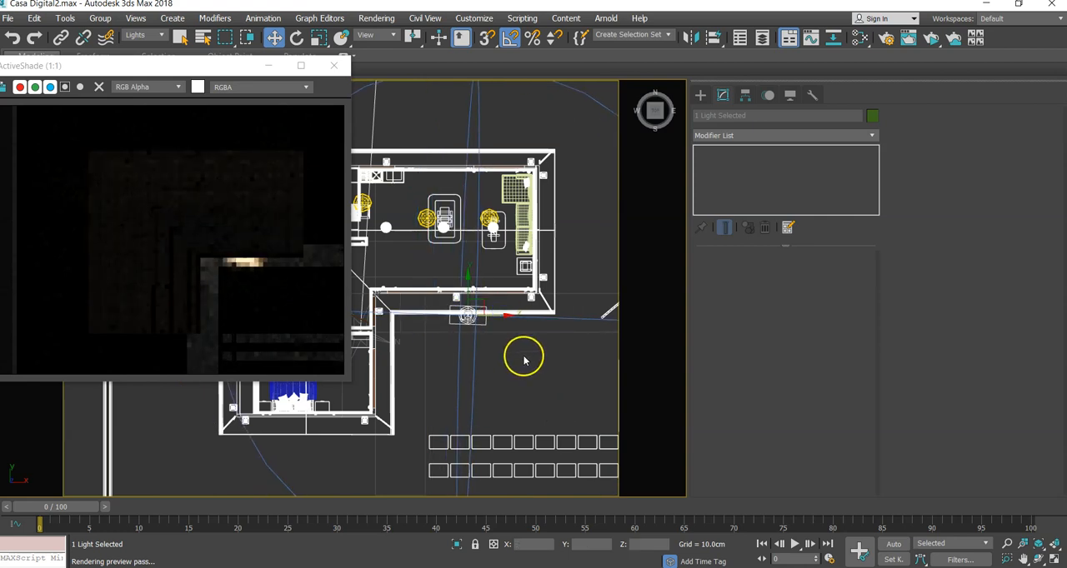
- Nudge the light with its target toward the front wall along Y, and lower both in the shaded view until the light sits at about Z 167 cm
middle_drag(524, 360, 520, 362)
drag(465, 286, 466, 277)
alt+middle_drag(512, 386, 480, 338)
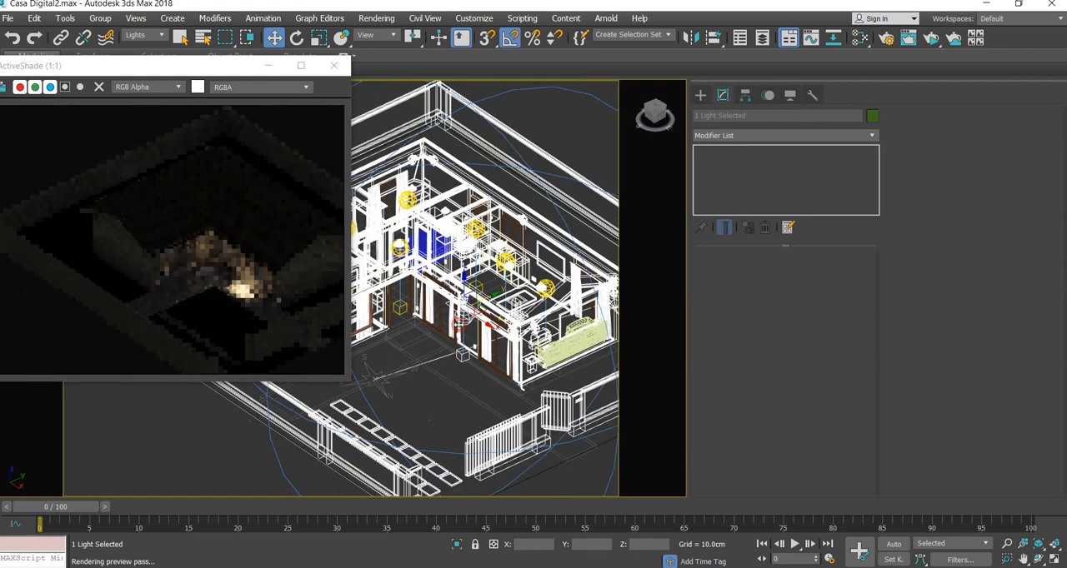
scroll(458, 325, up, 2)
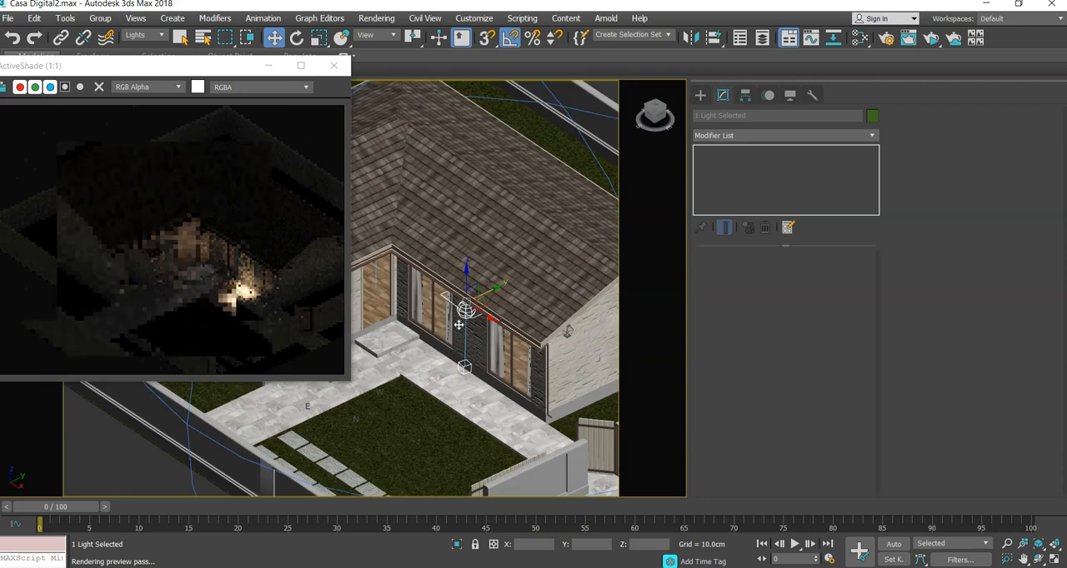
alt+middle_drag(457, 357, 479, 283)
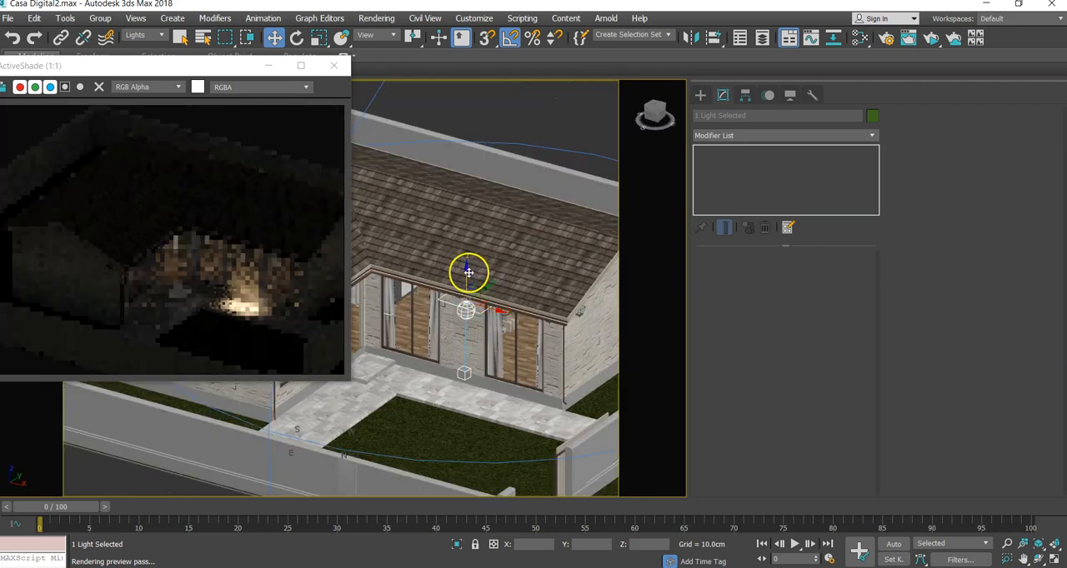
mouse_move(467, 271)
mouse_down()
mouse_move(466, 300)
mouse_move(465, 289)
mouse_up()
- Select only the light at the front wall and set its emitting rectangle's length to 671 cm
middle_drag(474, 351, 418, 353)
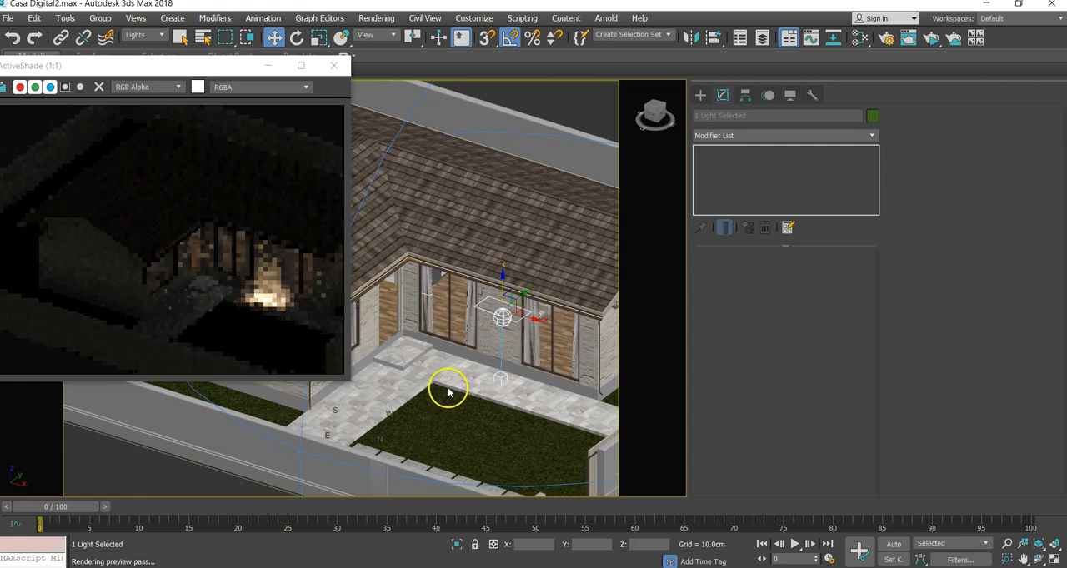
alt+middle_drag(588, 317, 544, 345)
scroll(550, 318, up, 3)
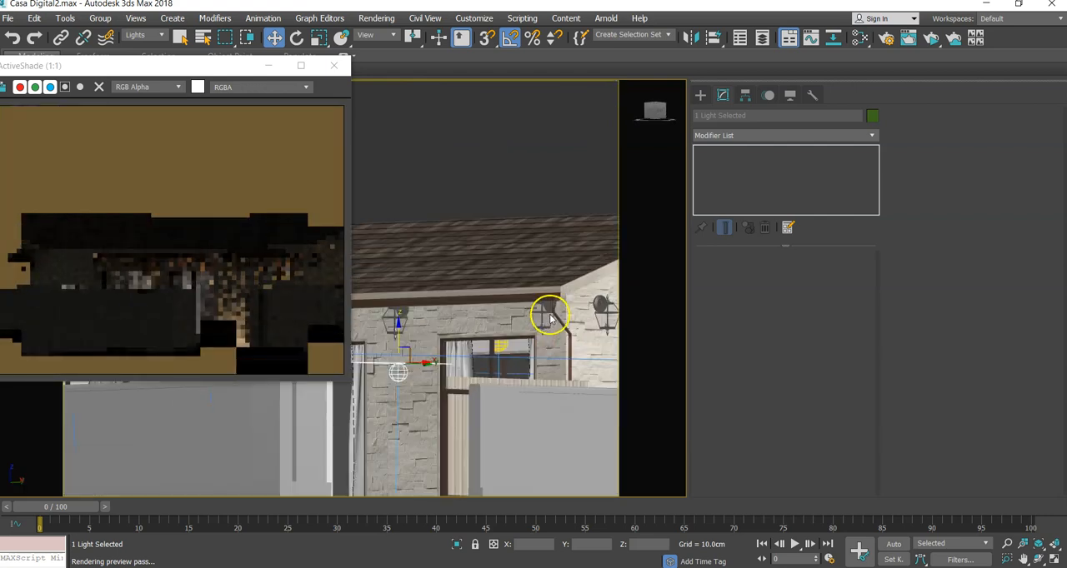
scroll(474, 325, down, 5)
alt+middle_drag(493, 322, 488, 351)
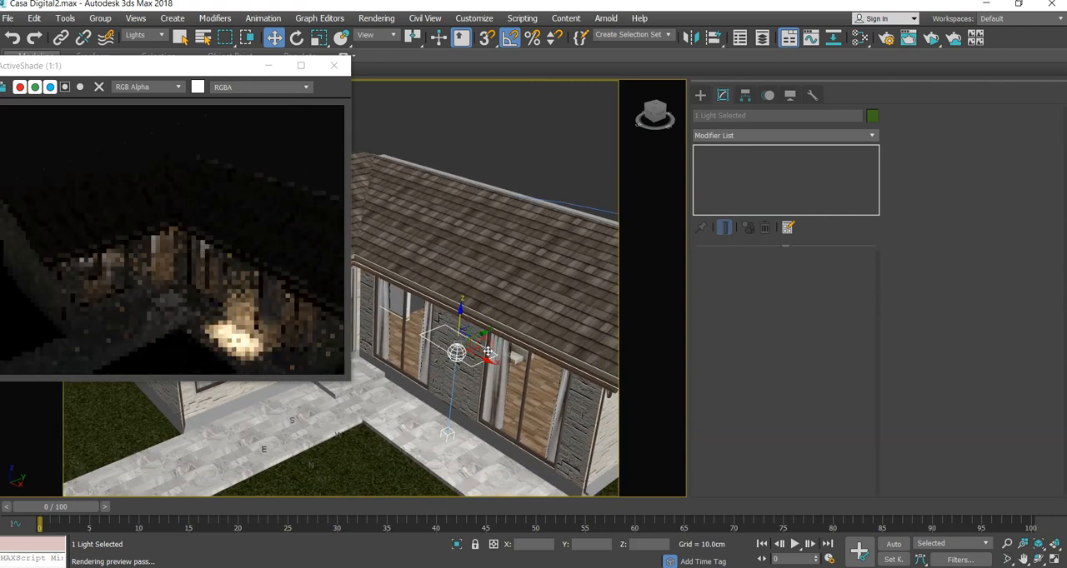
click(458, 352)
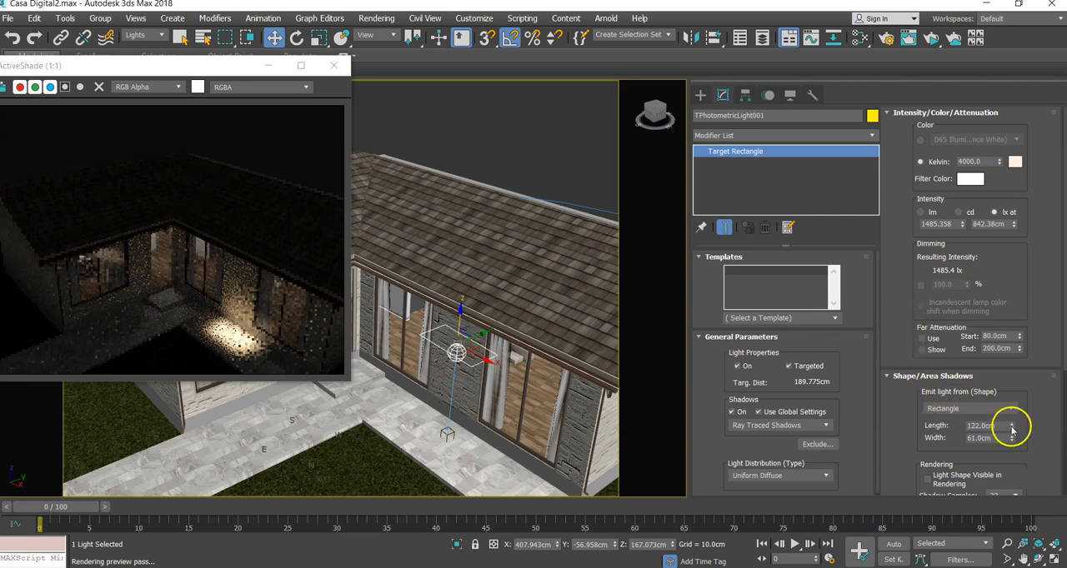
drag(1012, 427, 1008, 325)
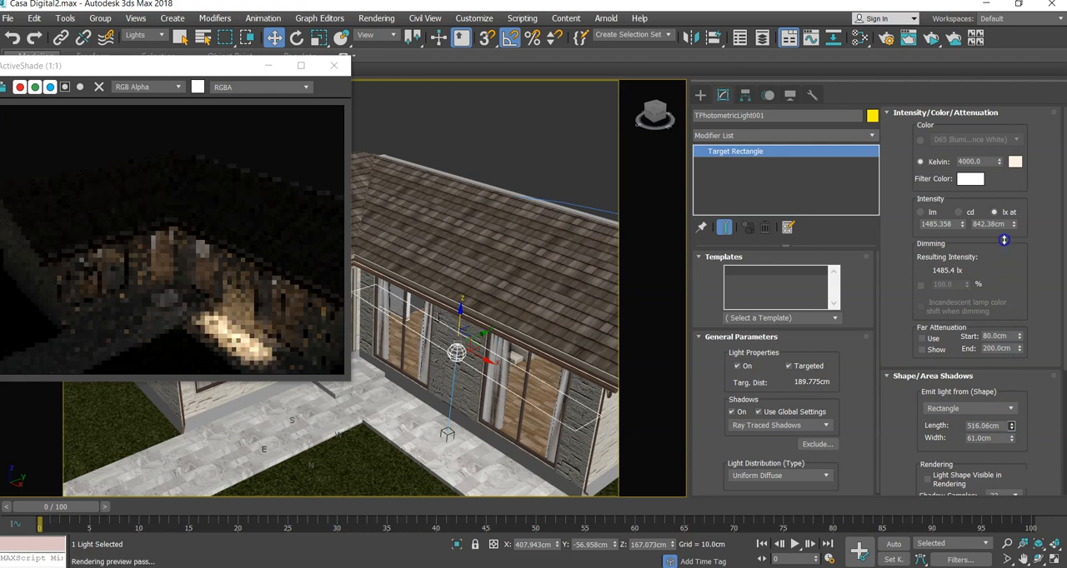
drag(1004, 240, 1000, 213)
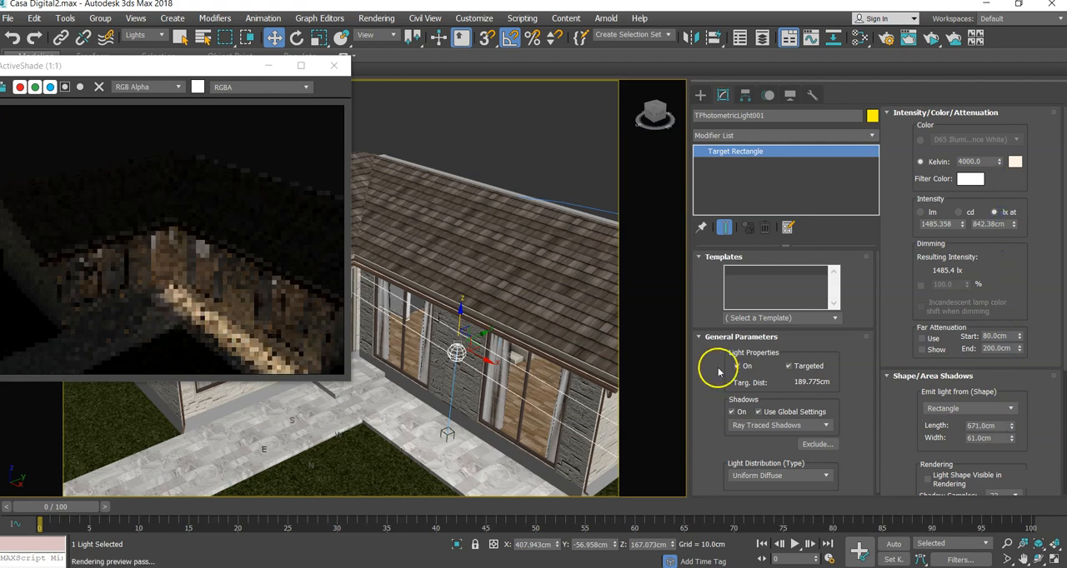
- Select the light together with its target and move both about 24 cm along Y away from the front wall
alt+middle_drag(443, 377, 431, 328)
drag(492, 344, 450, 457)
ctrl+click(453, 451)
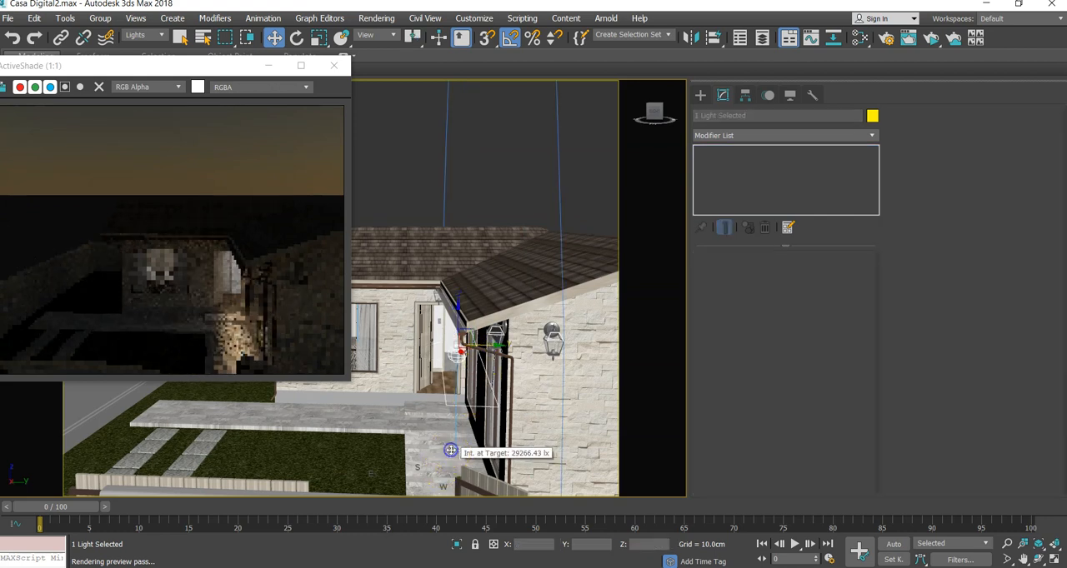
drag(488, 344, 471, 348)
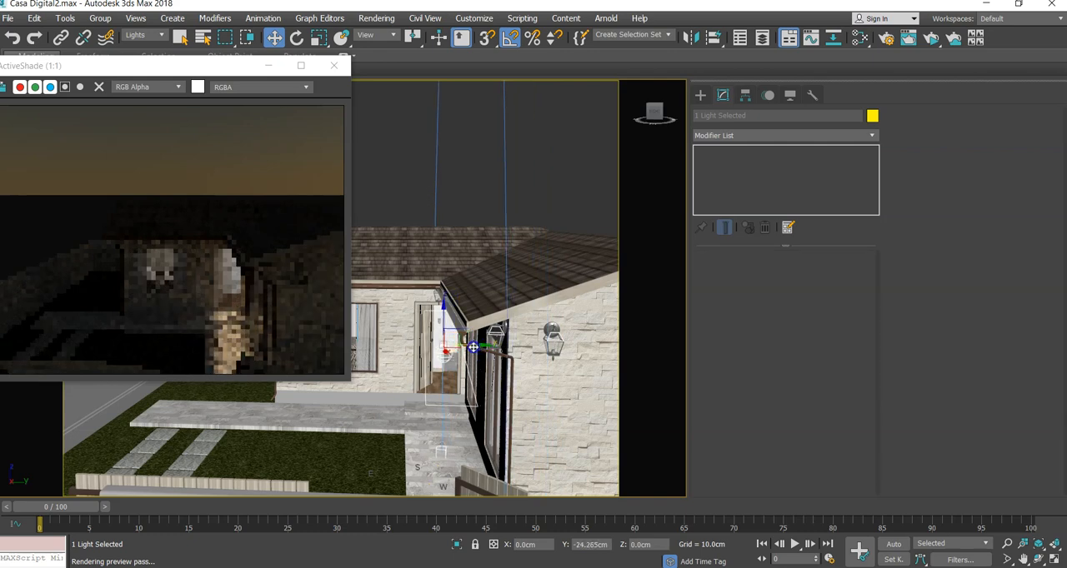
- Select the light alone, widen its emitting rectangle to about 180 cm and raise it under the eaves to about Z 229 cm
alt+middle_drag(476, 380, 493, 375)
click(442, 345)
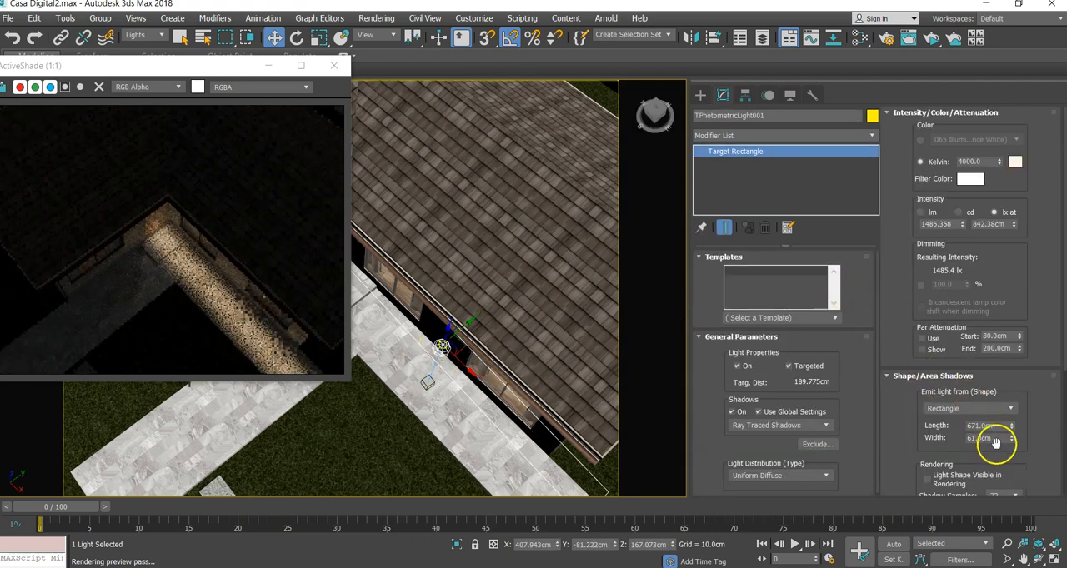
drag(1011, 442, 997, 331)
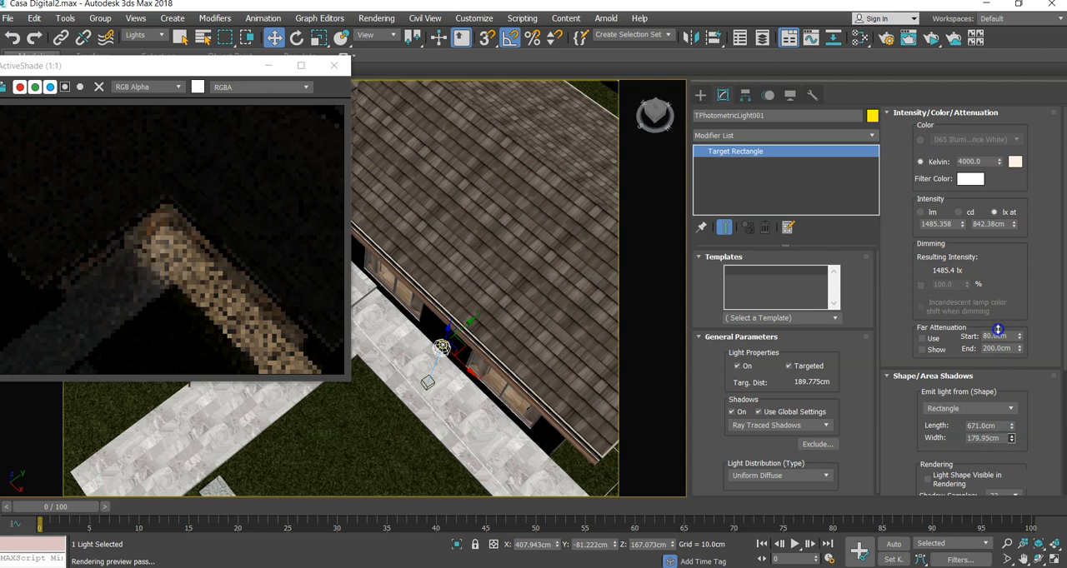
alt+middle_drag(495, 409, 450, 321)
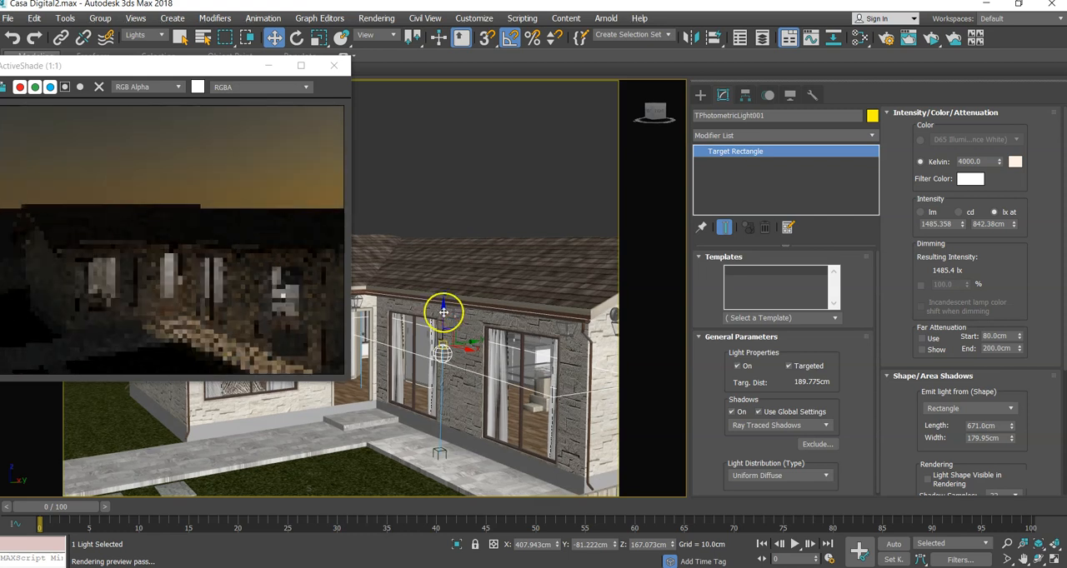
drag(442, 310, 441, 280)
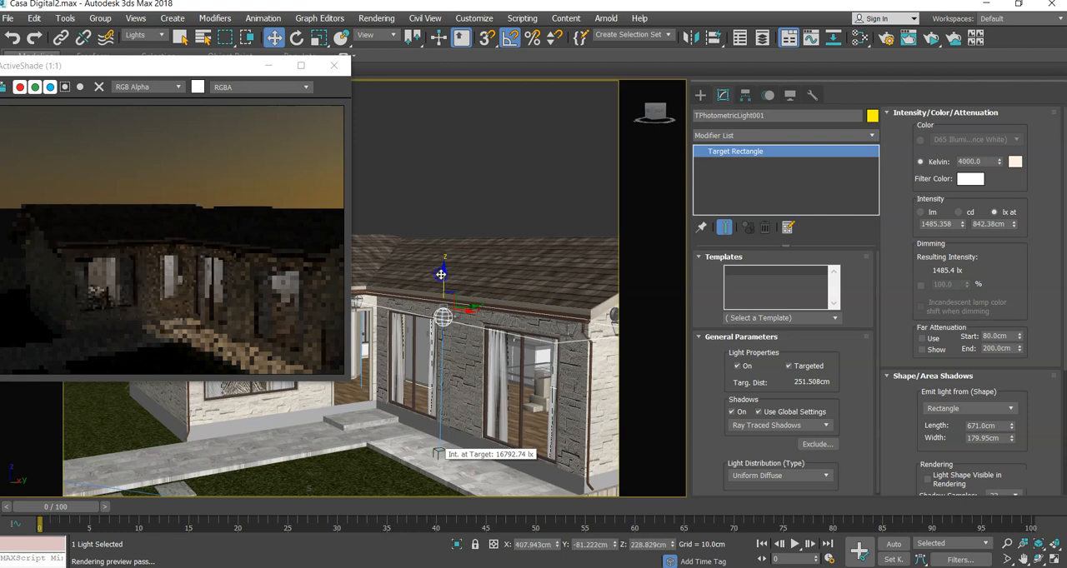
- Strengthen the front wall light by setting the distance of its lux intensity to about 1466 cm
scroll(462, 381, up, 5)
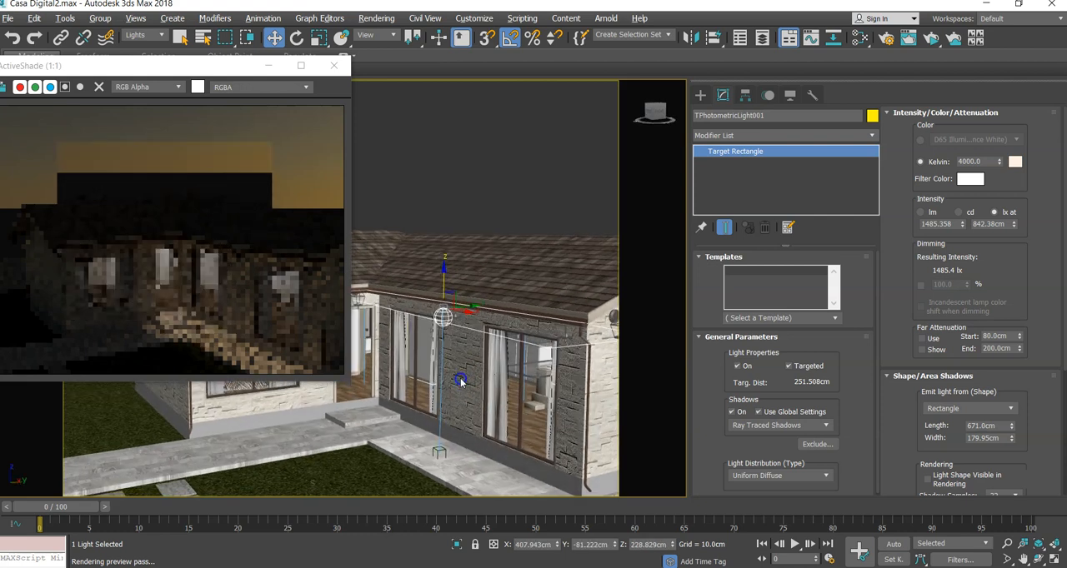
middle_drag(467, 362, 469, 248)
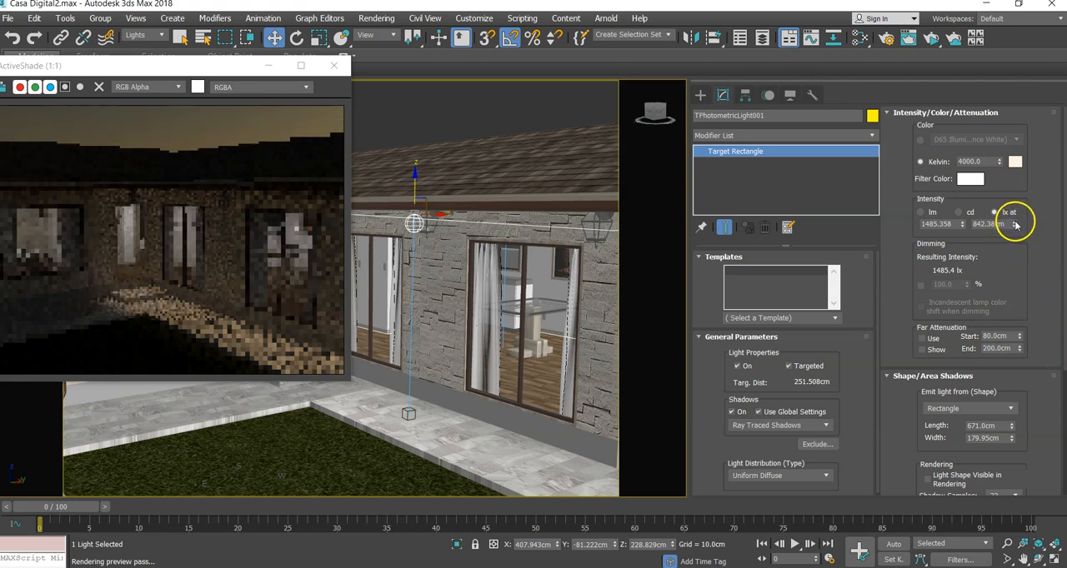
drag(1015, 215, 1011, 179)
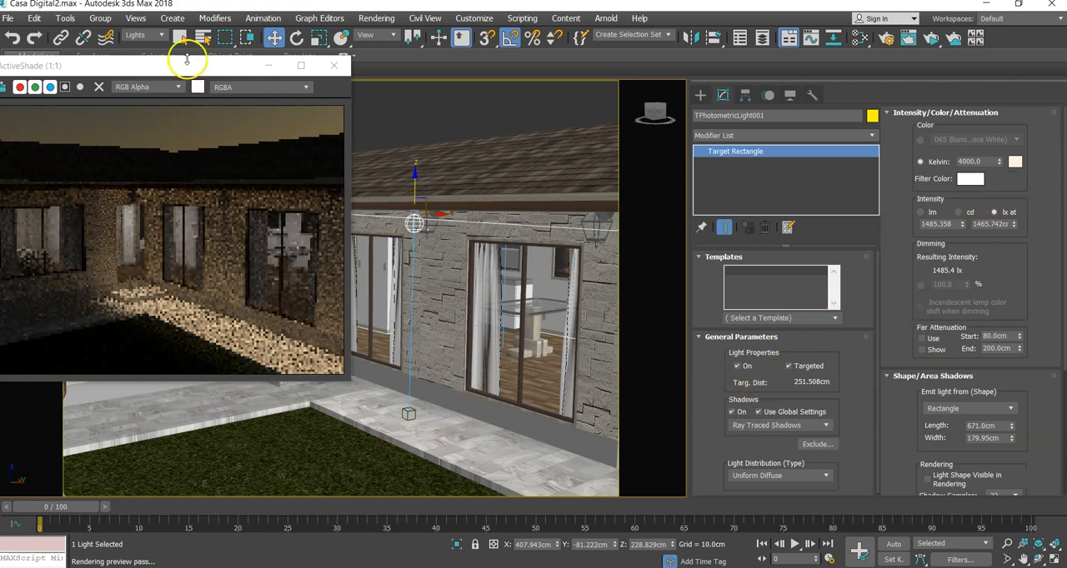
- Uncover the facade behind the ActiveShade window and copy the light with its target along X to the entrance corner, at about X 139 cm
drag(188, 68, 94, 105)
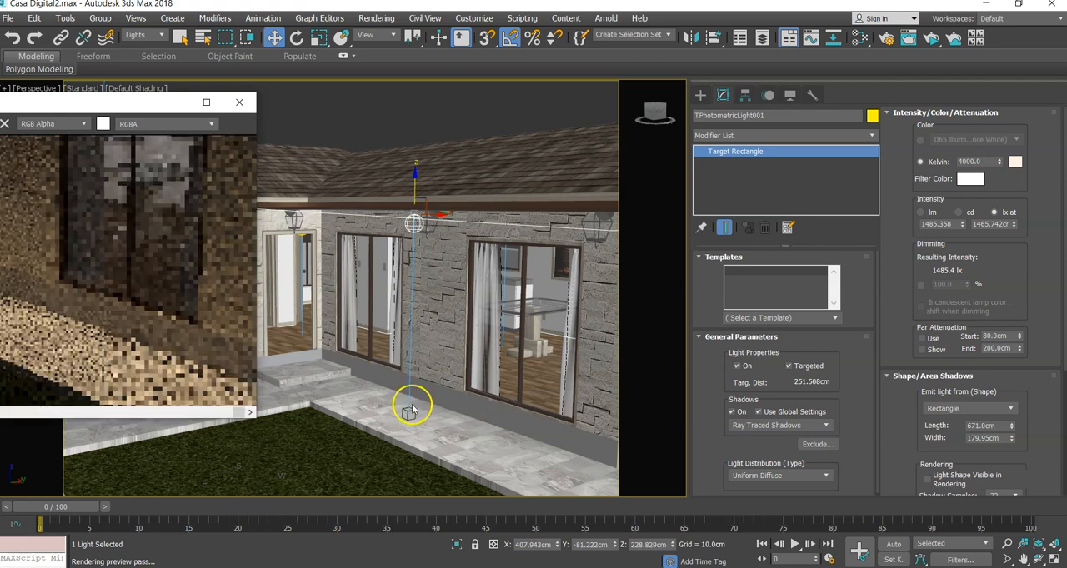
click(412, 409)
middle_drag(405, 421, 453, 419)
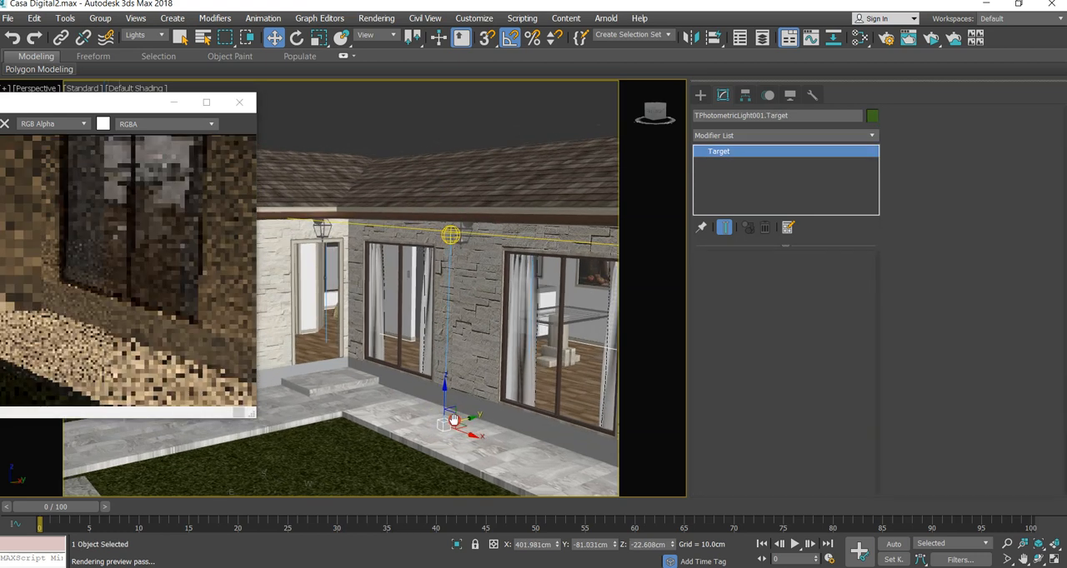
click(451, 234)
alt+middle_drag(473, 291, 495, 326)
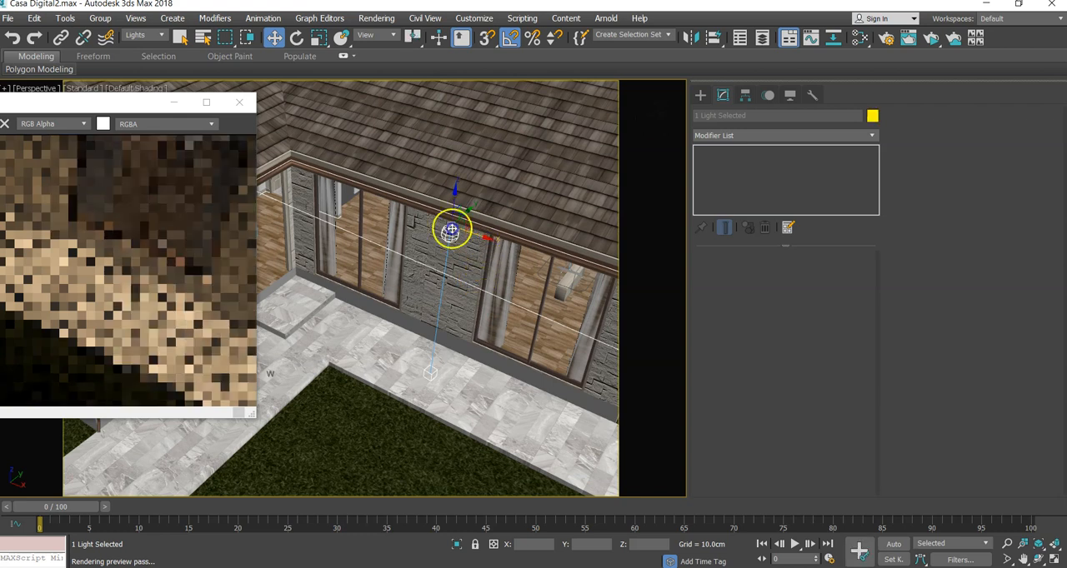
shift+drag(398, 206, 313, 167)
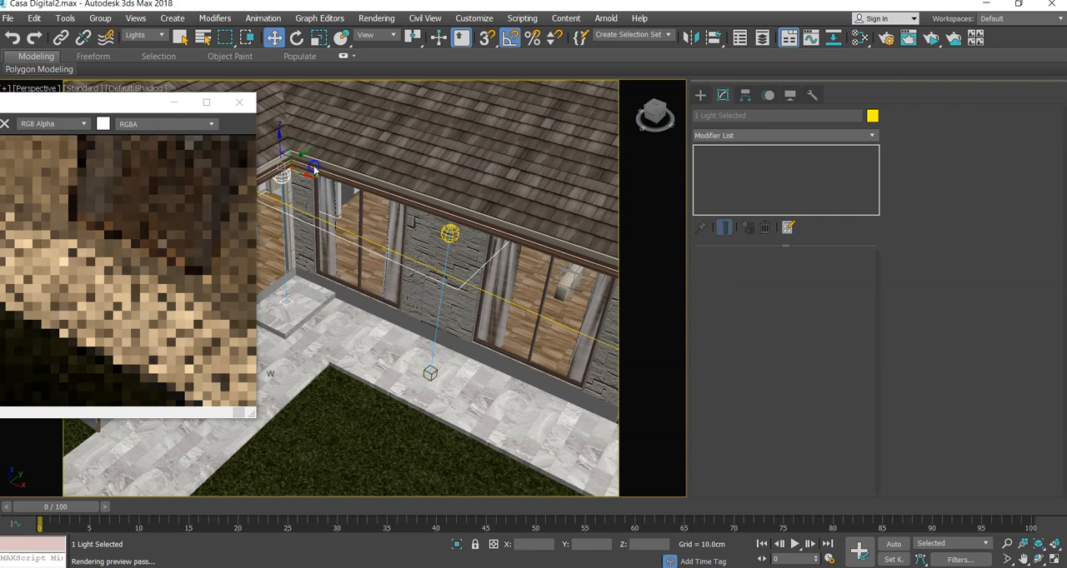
shift+drag(313, 166, 314, 167)
click(549, 347)
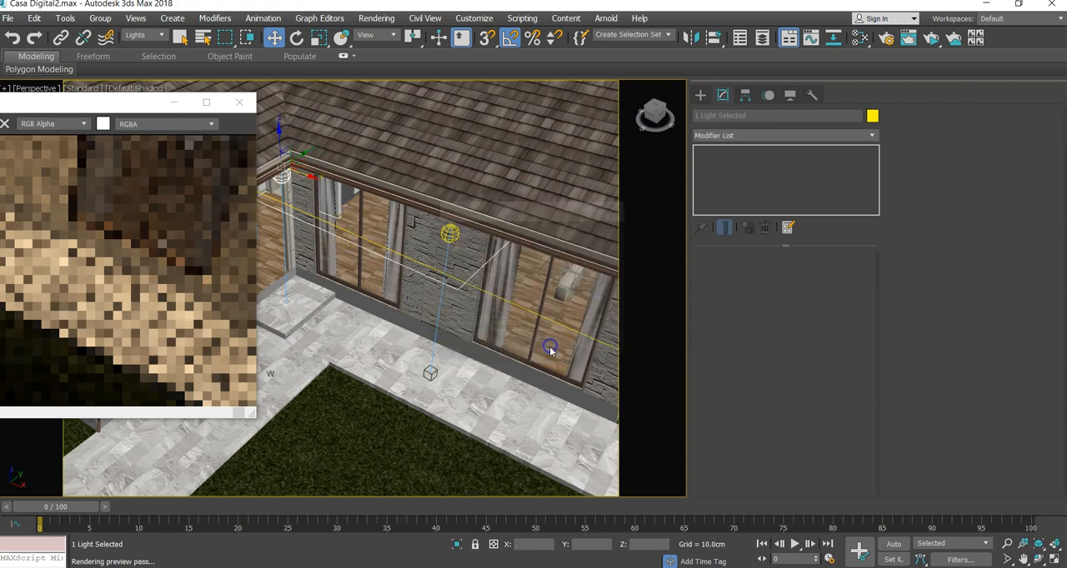
- Select the copied light at the entrance and reset its rectangle's length and width to 0.001 cm
mouse_move(543, 356)
alt+middle_down()
mouse_move(526, 340)
mouse_move(527, 313)
mouse_move(505, 336)
alt+middle_up()
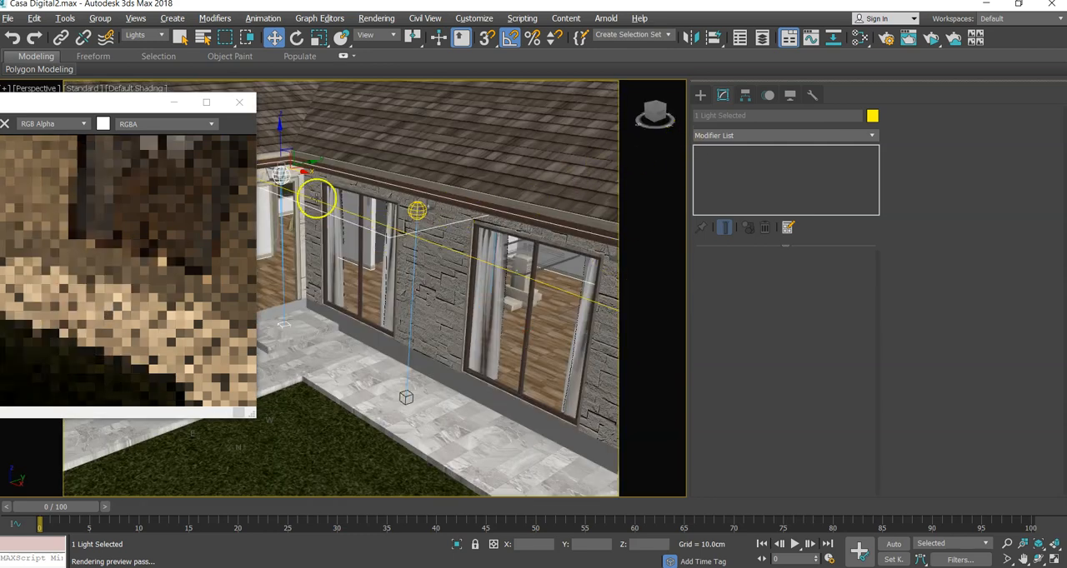
click(283, 177)
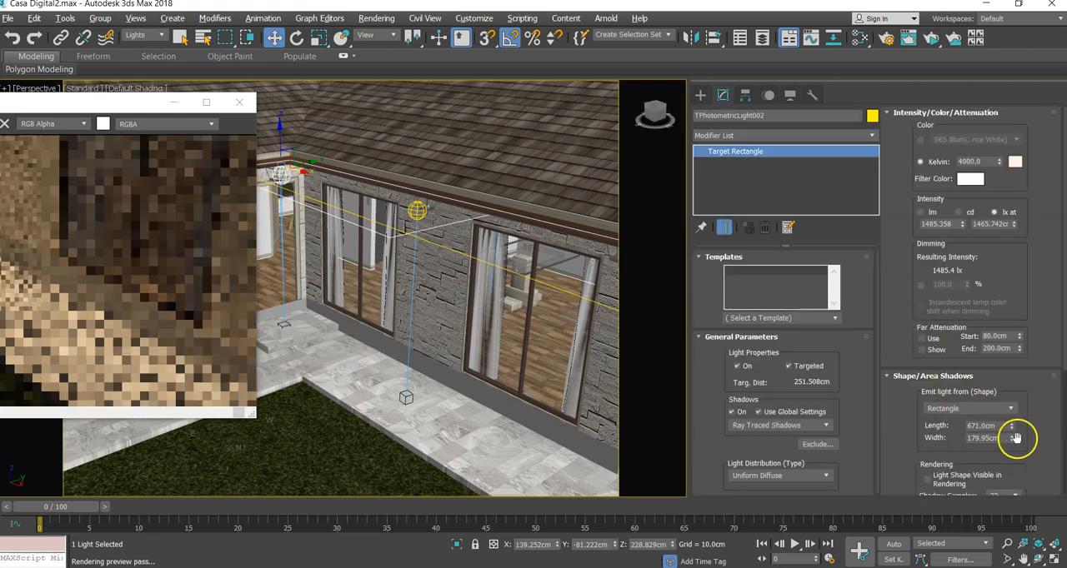
right_click(1014, 427)
right_click(1013, 440)
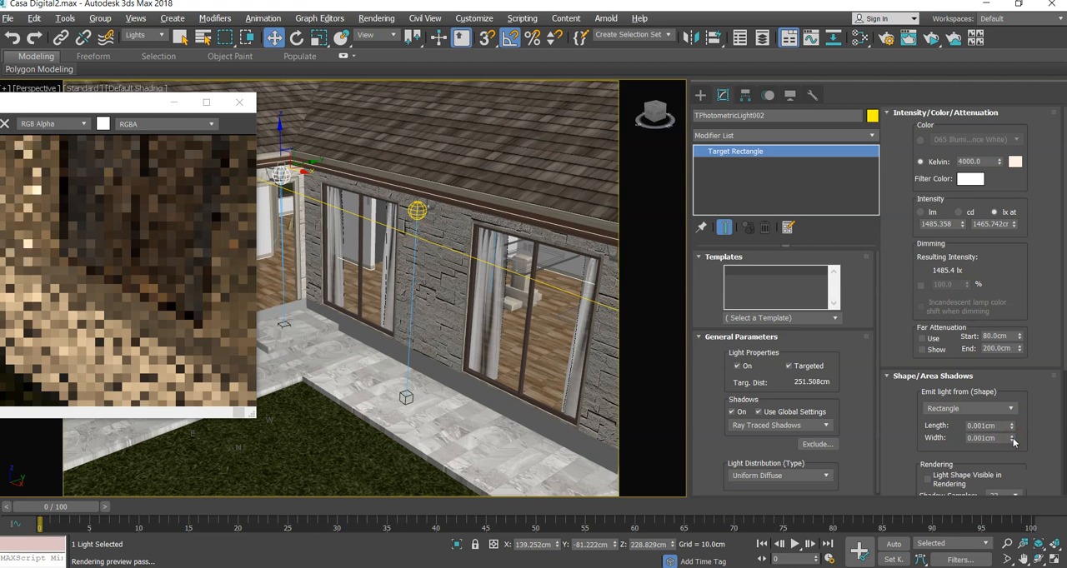
- Clear the selection, view the whole front of the house beside the ActiveShade window at 1:1, and examine the light on the walls and paving
alt+middle_drag(464, 392, 334, 262)
drag(135, 101, 287, 161)
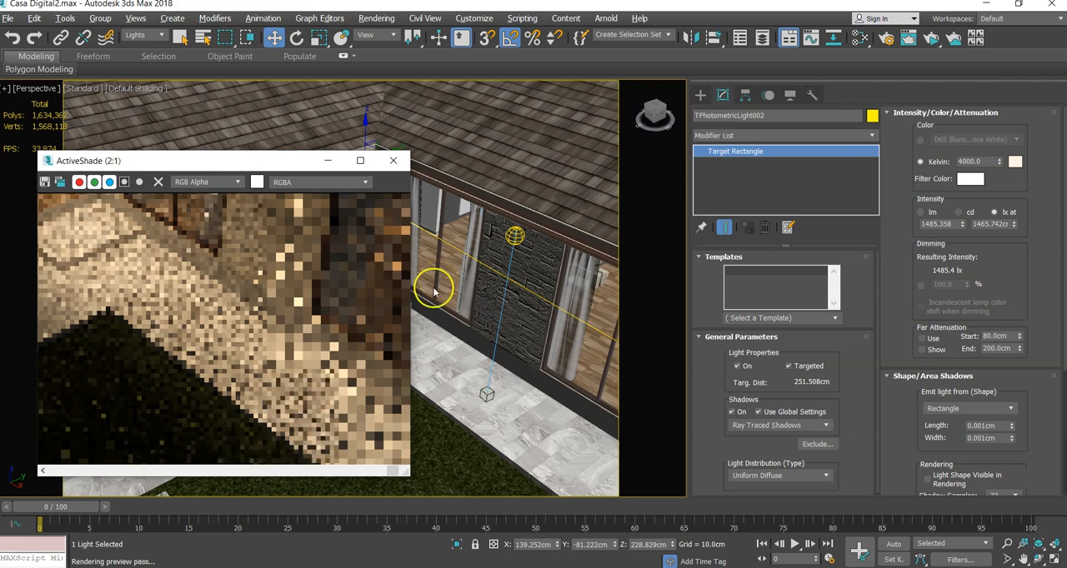
scroll(470, 330, down, 3)
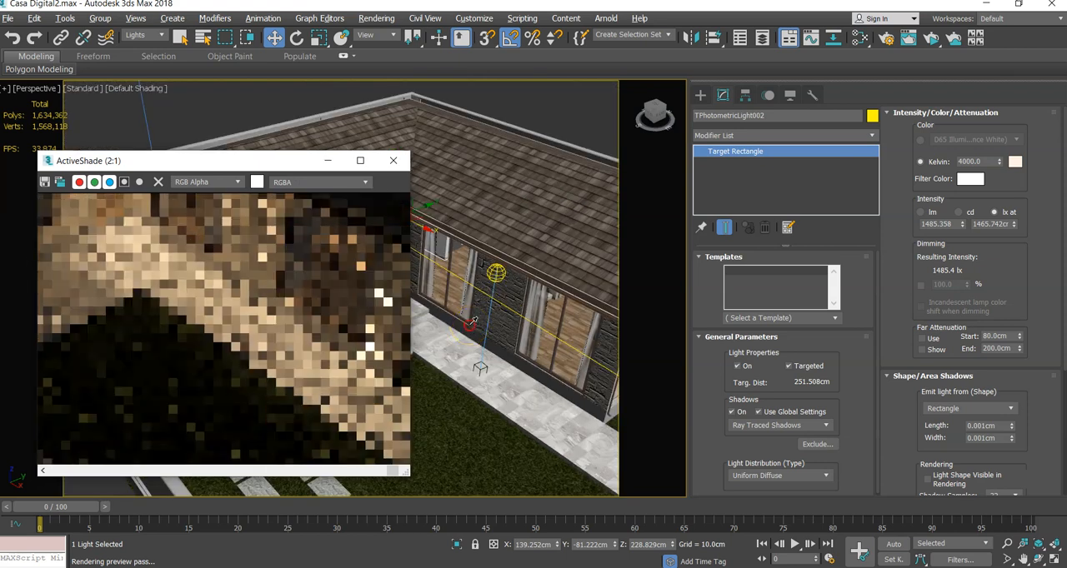
click(471, 355)
alt+middle_drag(471, 355, 462, 325)
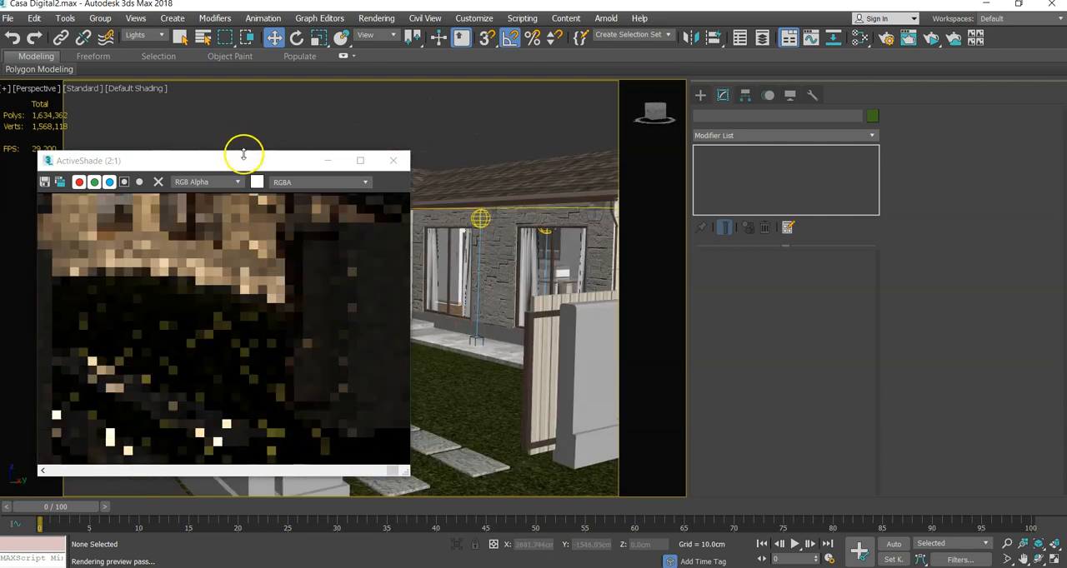
drag(245, 161, 796, 221)
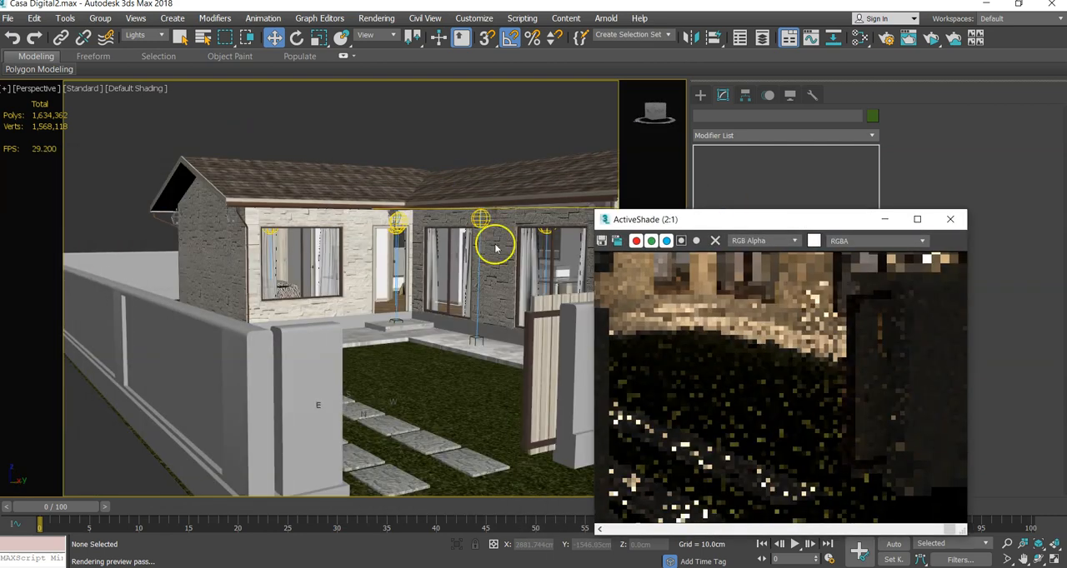
alt+middle_drag(339, 245, 567, 212)
drag(716, 220, 634, 164)
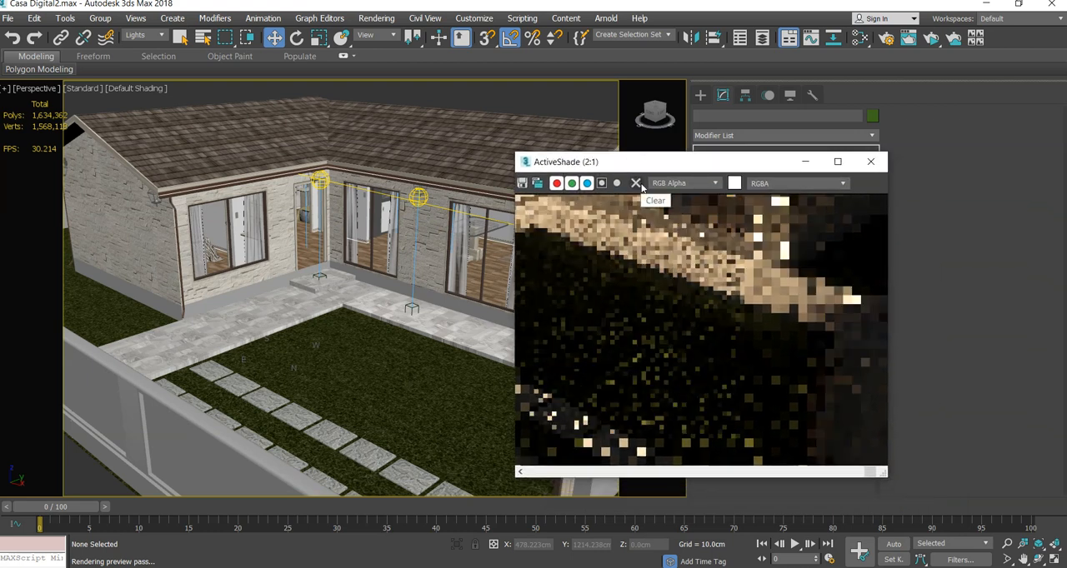
scroll(649, 253, down, 1)
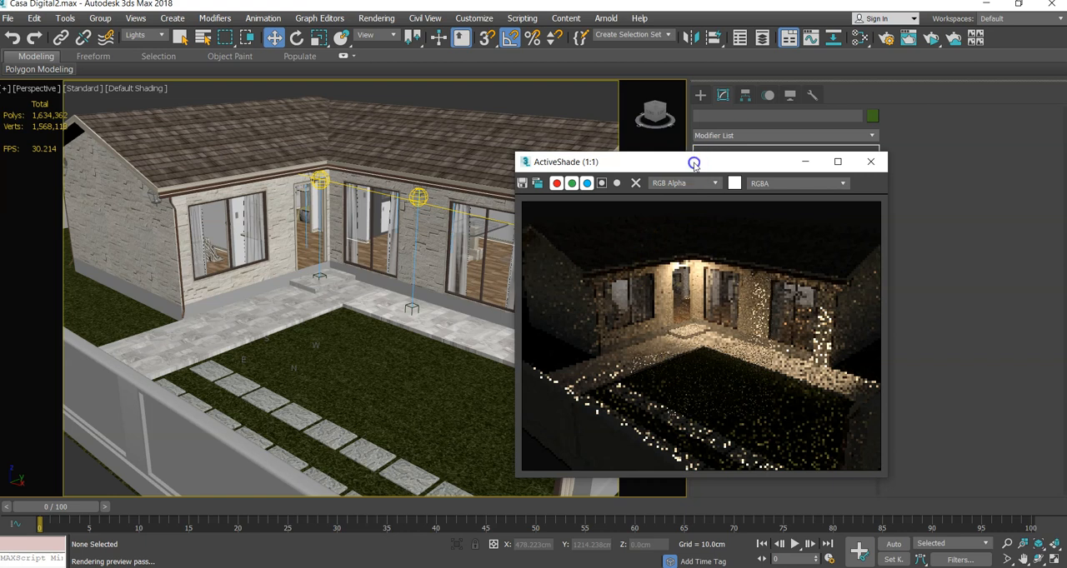
drag(694, 162, 654, 82)
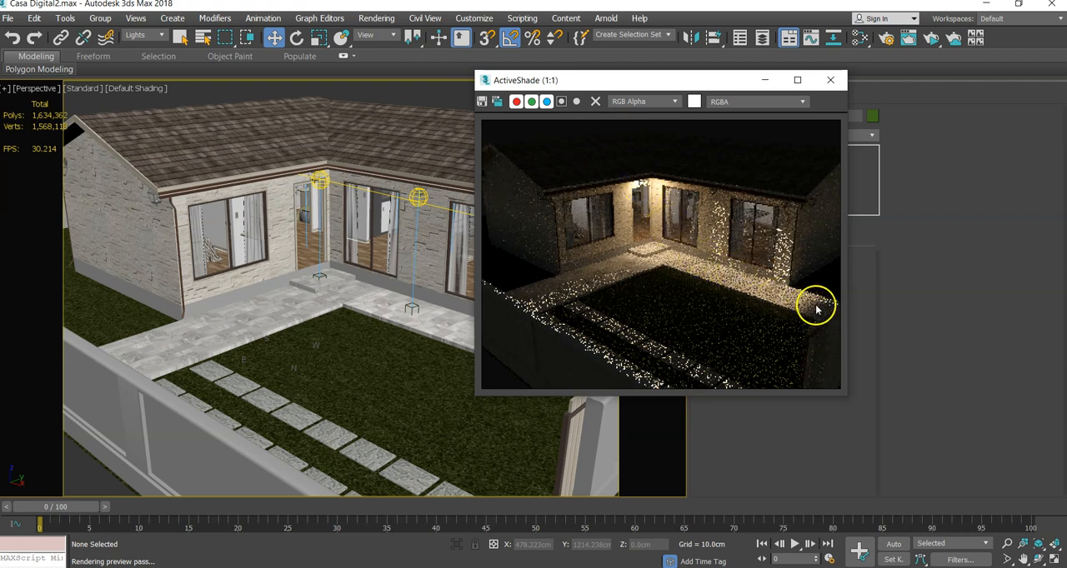
- Select the middle front wall light together with its target and move both along X, farther from the entrance along the facade
click(409, 307)
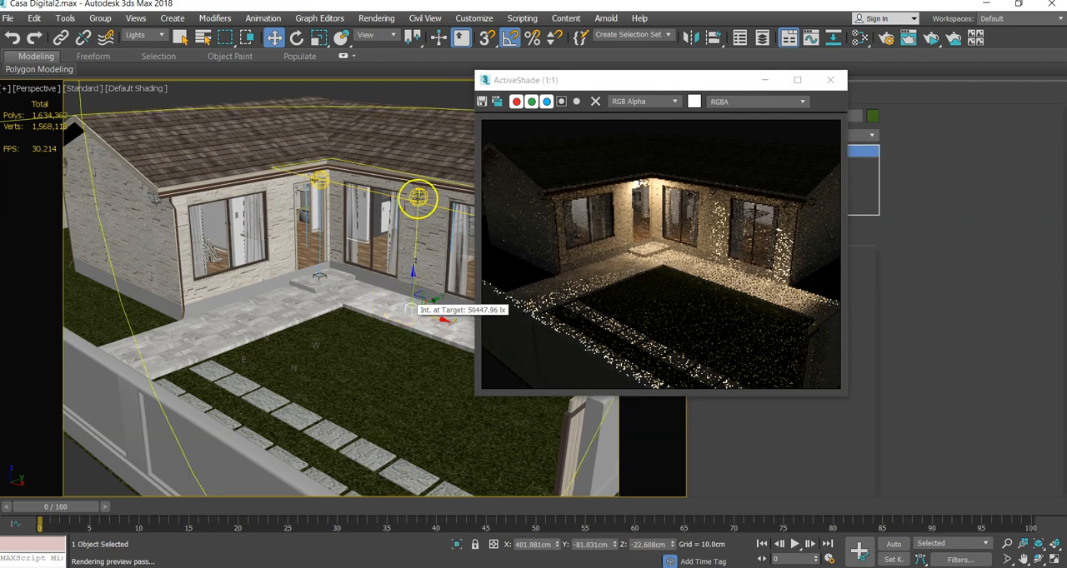
click(409, 309)
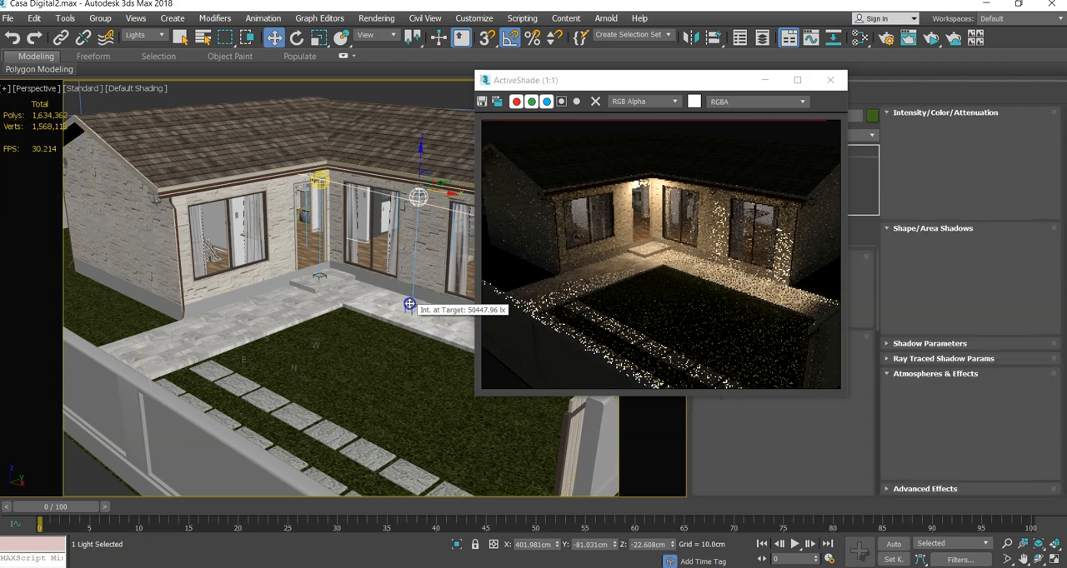
click(417, 201)
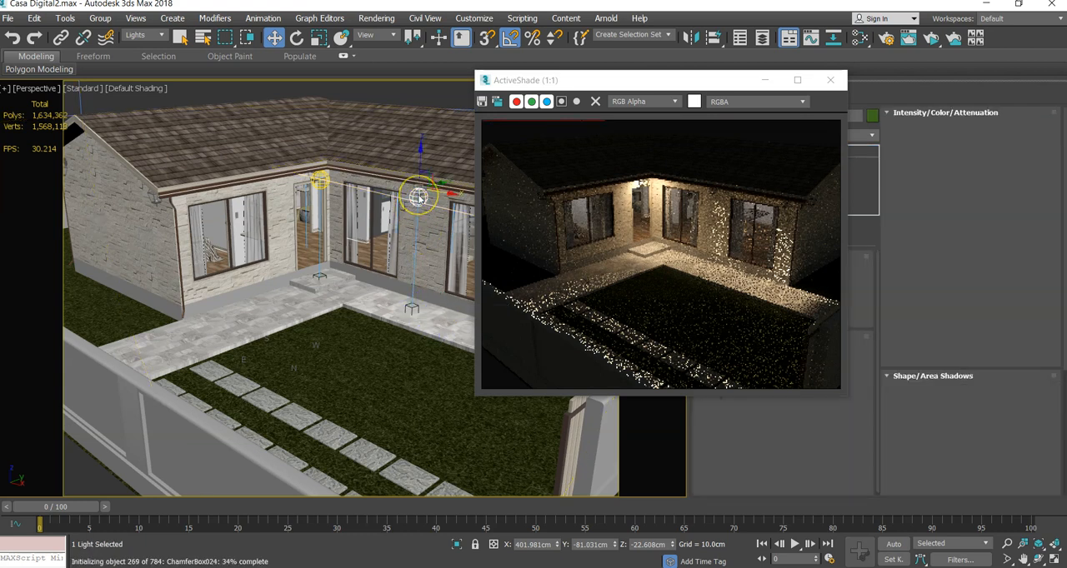
click(409, 310)
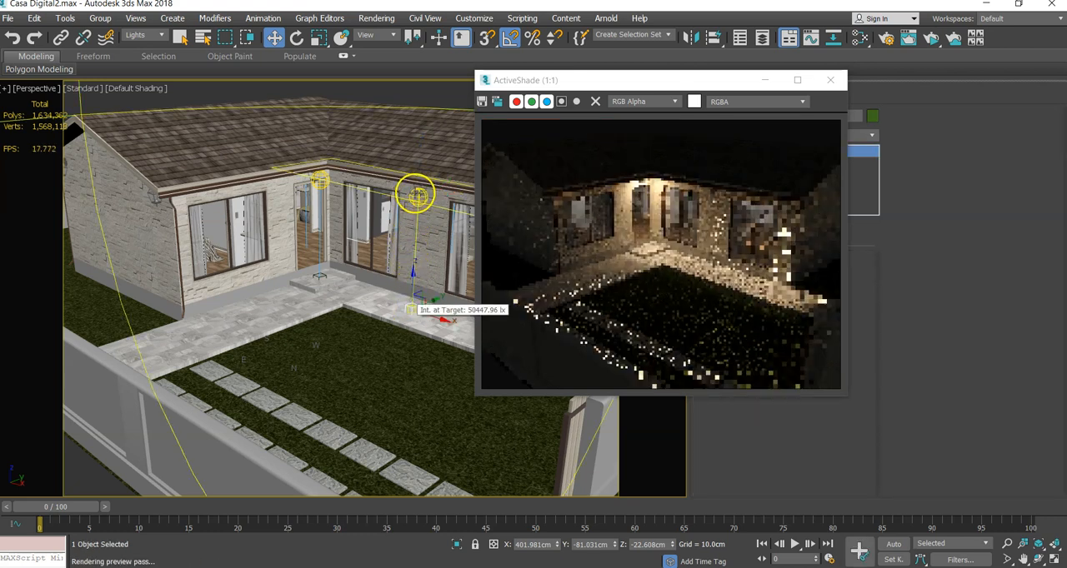
click(417, 196)
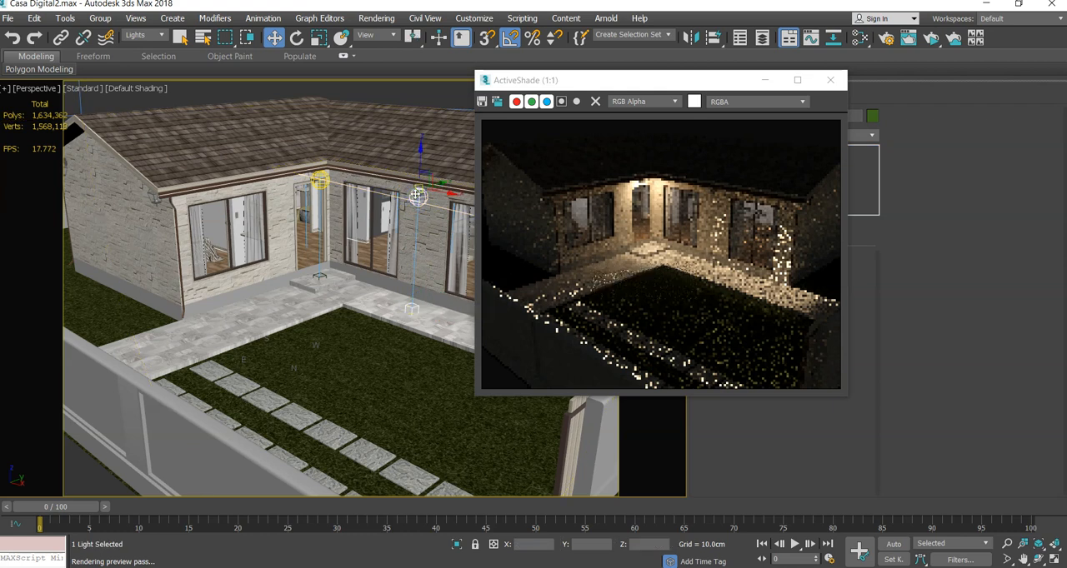
drag(440, 193, 480, 224)
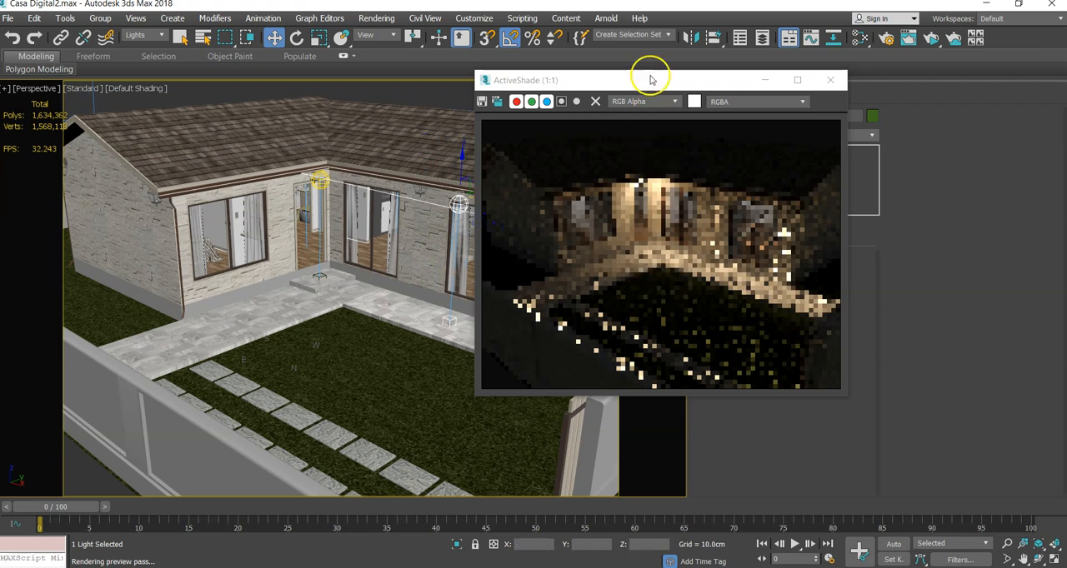
- Move the ActiveShade window clear of the facade and bring the whole front and the gable end into view
drag(652, 79, 511, 74)
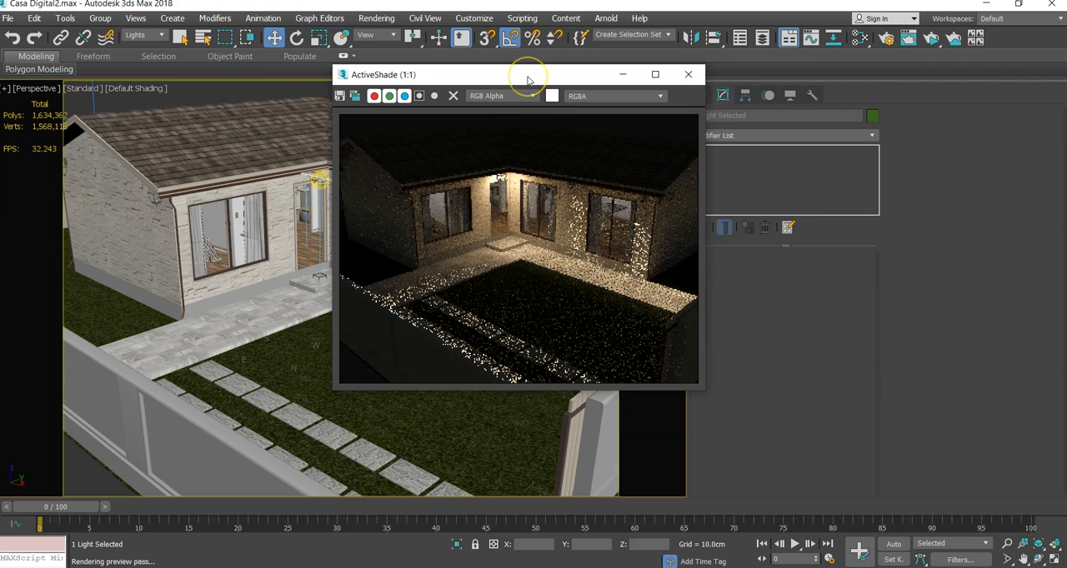
drag(528, 76, 64, 119)
scroll(490, 330, down, 3)
middle_drag(490, 328, 462, 356)
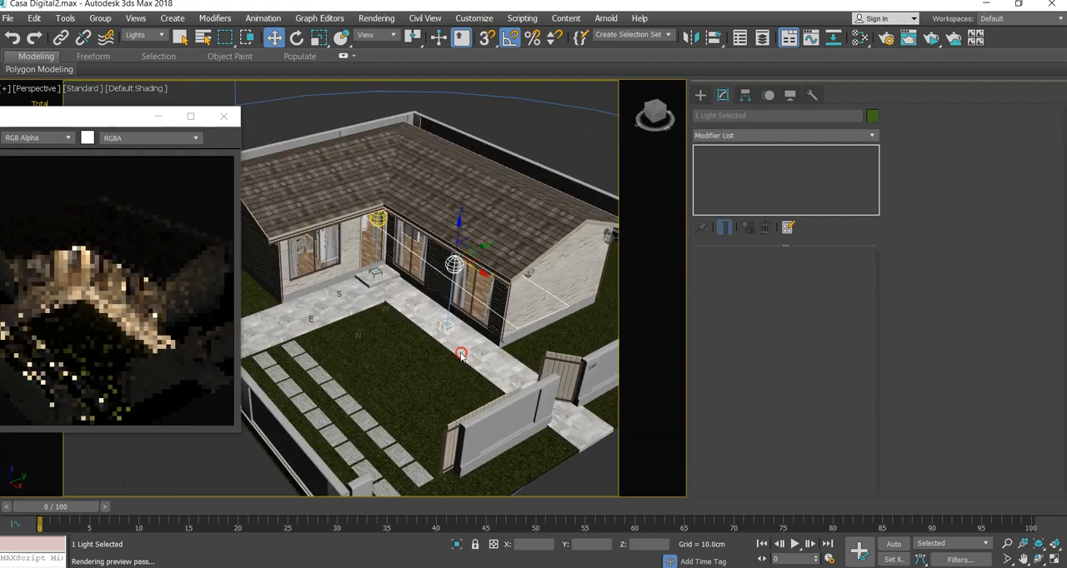
- Select the entrance light with its target and copy both to the outside of the gable end wall, above the side lawn
click(379, 257)
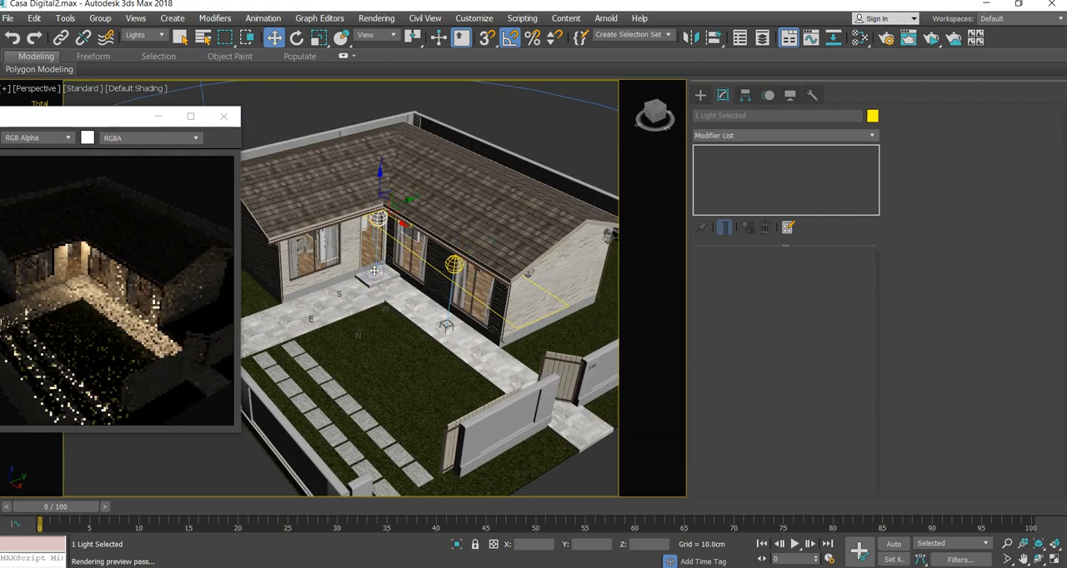
scroll(386, 242, down, 3)
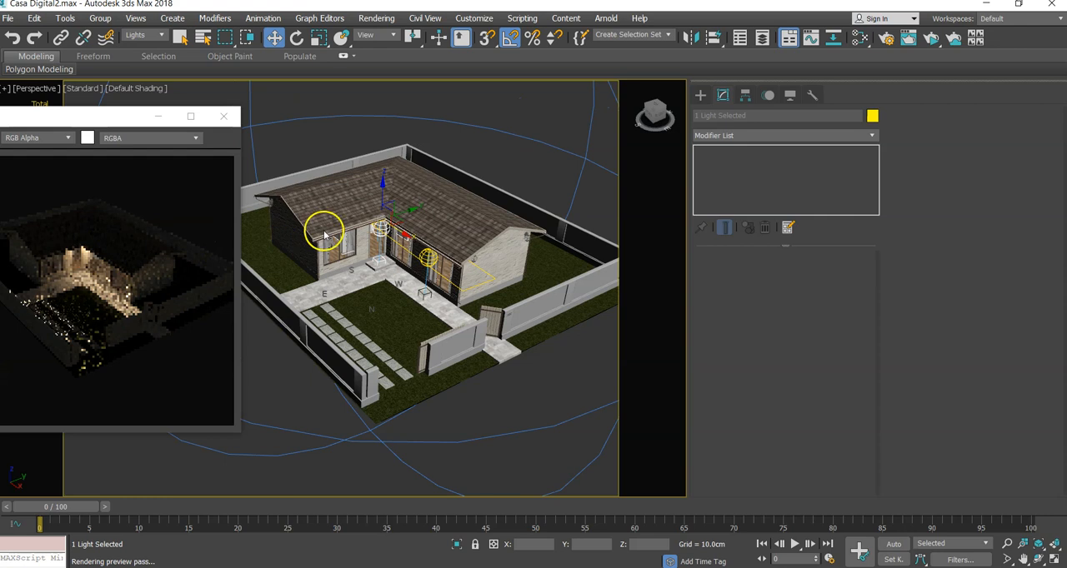
scroll(377, 231, up, 3)
scroll(377, 231, up, 3)
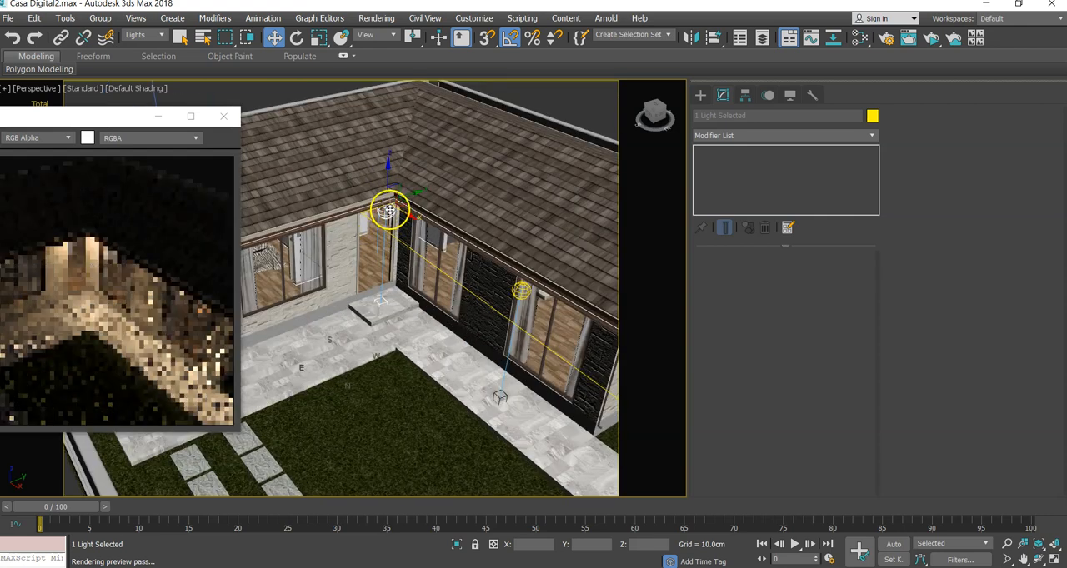
click(382, 301)
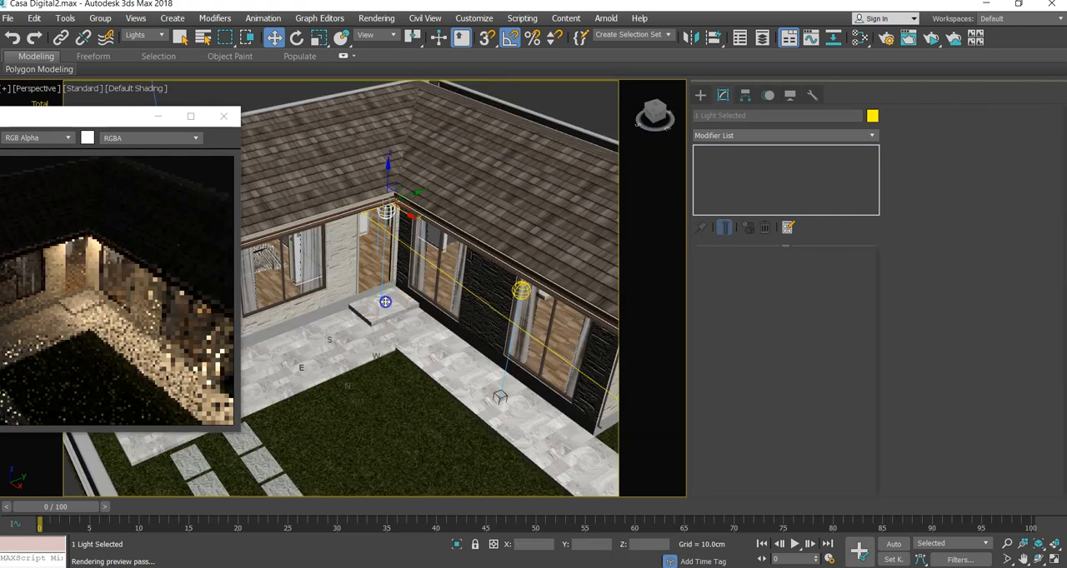
scroll(451, 332, down, 3)
alt+middle_drag(451, 332, 417, 336)
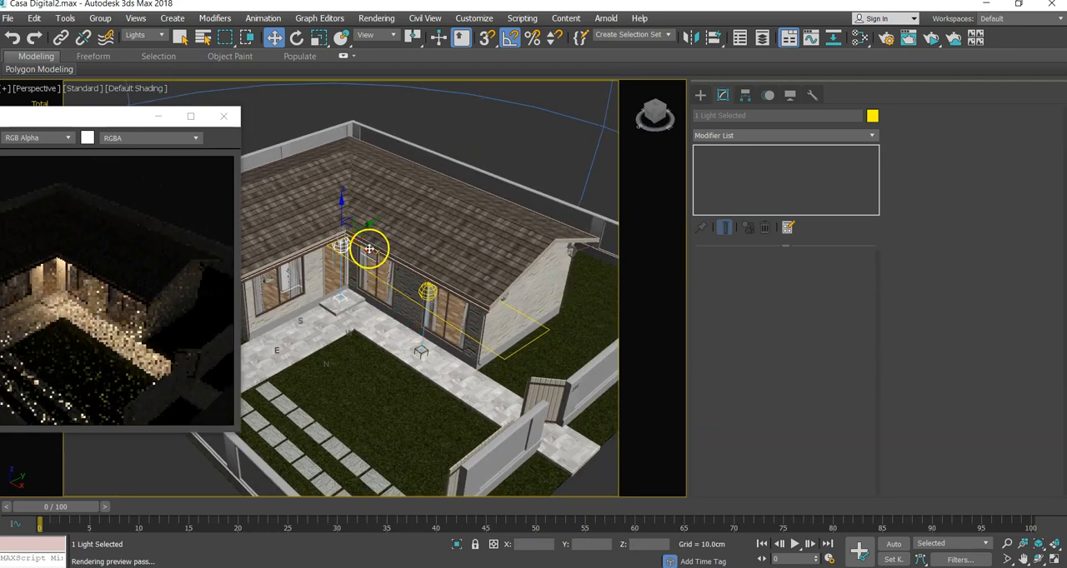
drag(367, 248, 395, 272)
drag(445, 306, 510, 363)
click(538, 348)
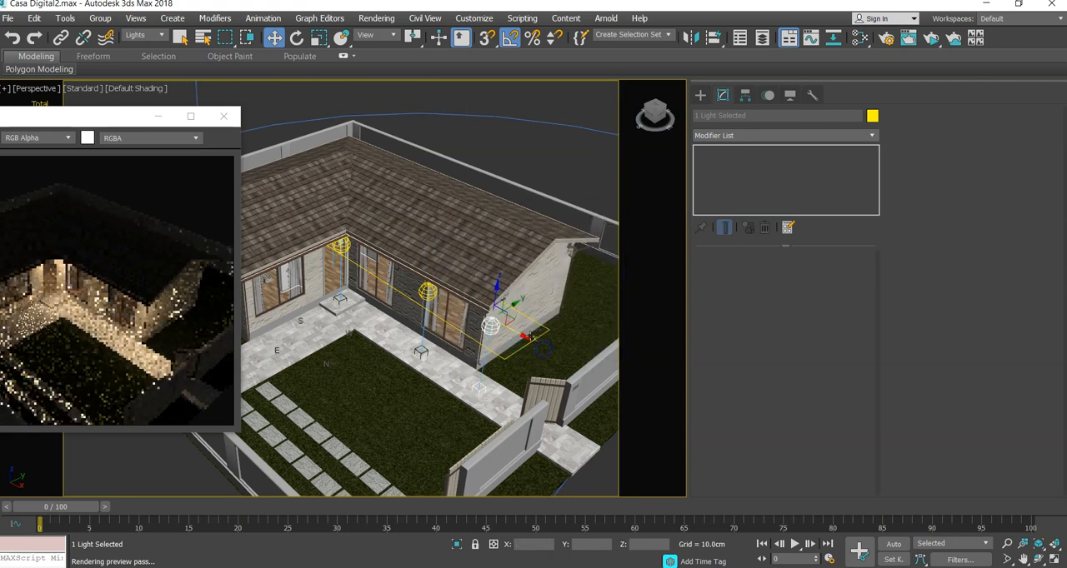
drag(500, 304, 552, 269)
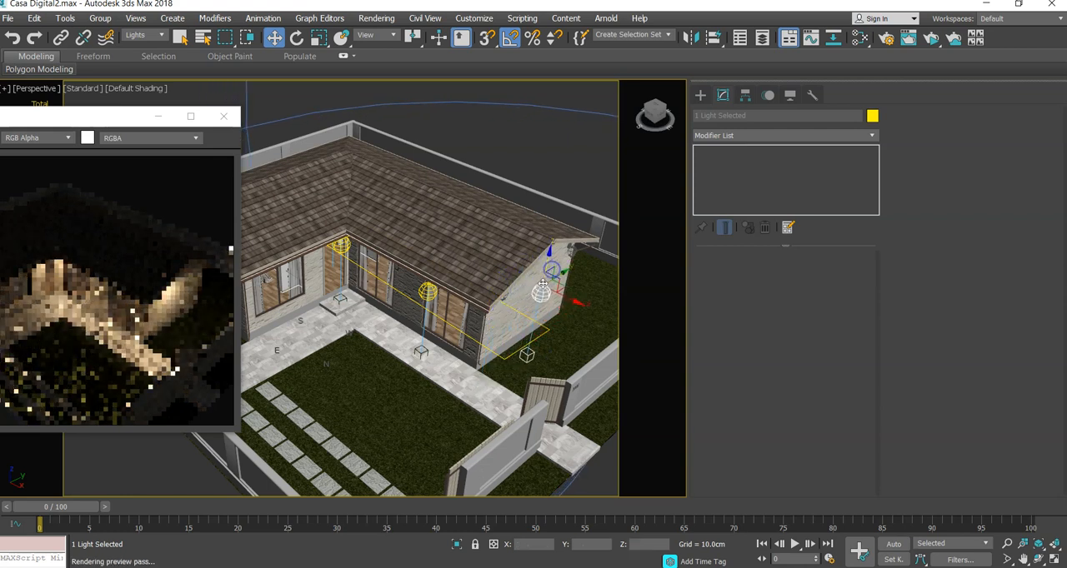
- Select only the copied light's target and move it along X away from the gable wall, to about X 814 cm
click(528, 355)
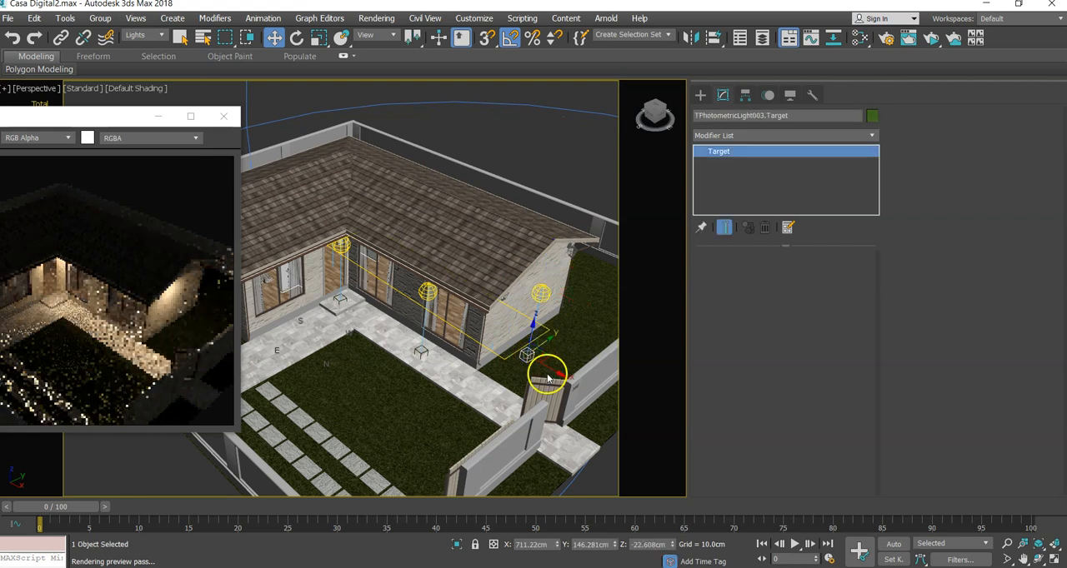
drag(547, 367, 579, 376)
mouse_move(498, 358)
middle_down()
mouse_move(434, 340)
mouse_move(457, 353)
mouse_move(498, 346)
middle_up()
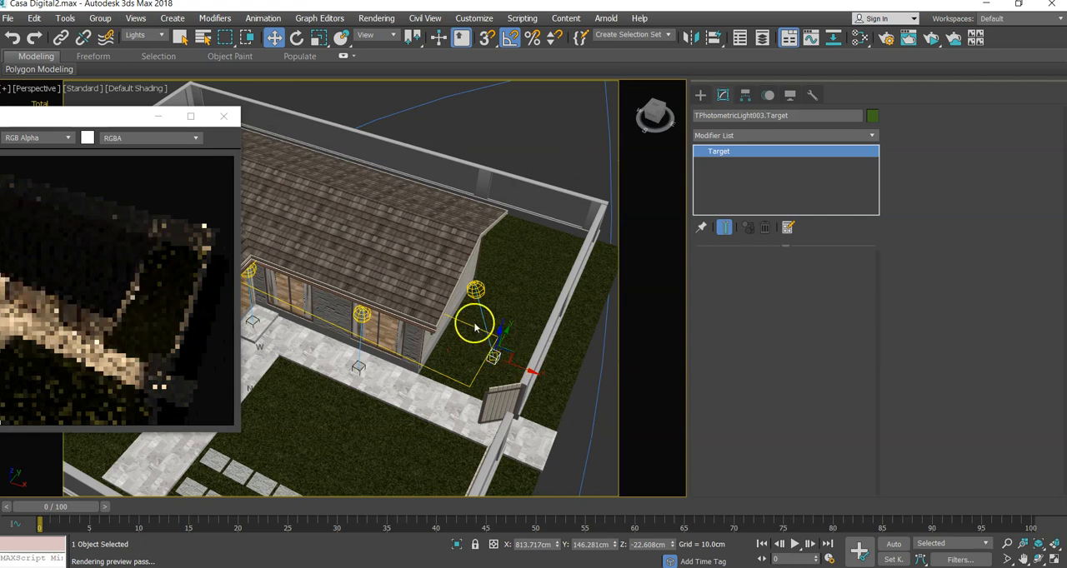
- Move the copied light up under the gable peak, to about X 639, Y 267 and Z 267 cm
click(476, 290)
click(476, 290)
alt+middle_drag(475, 290, 451, 281)
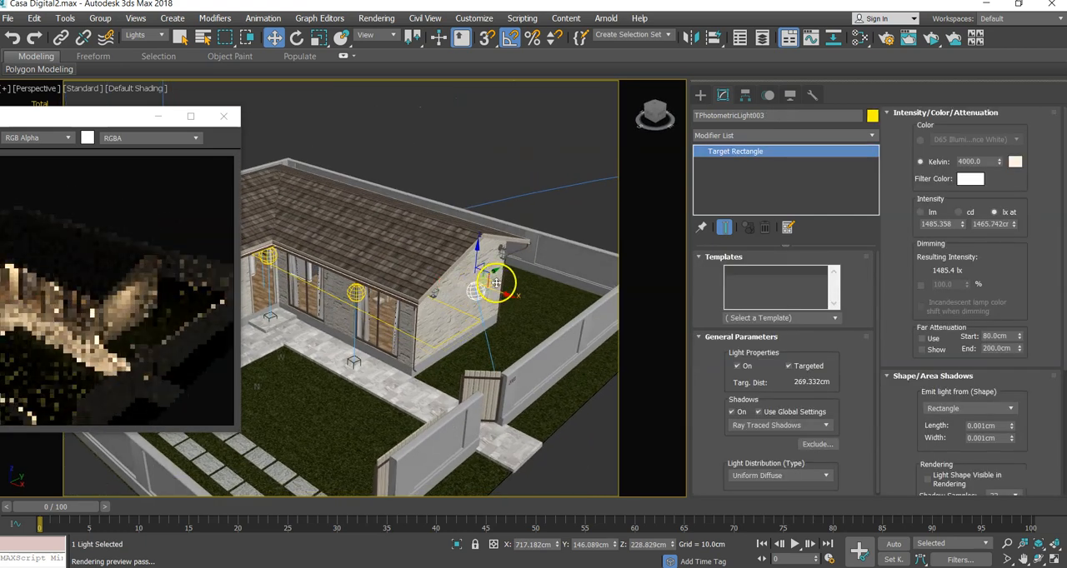
drag(496, 289, 477, 226)
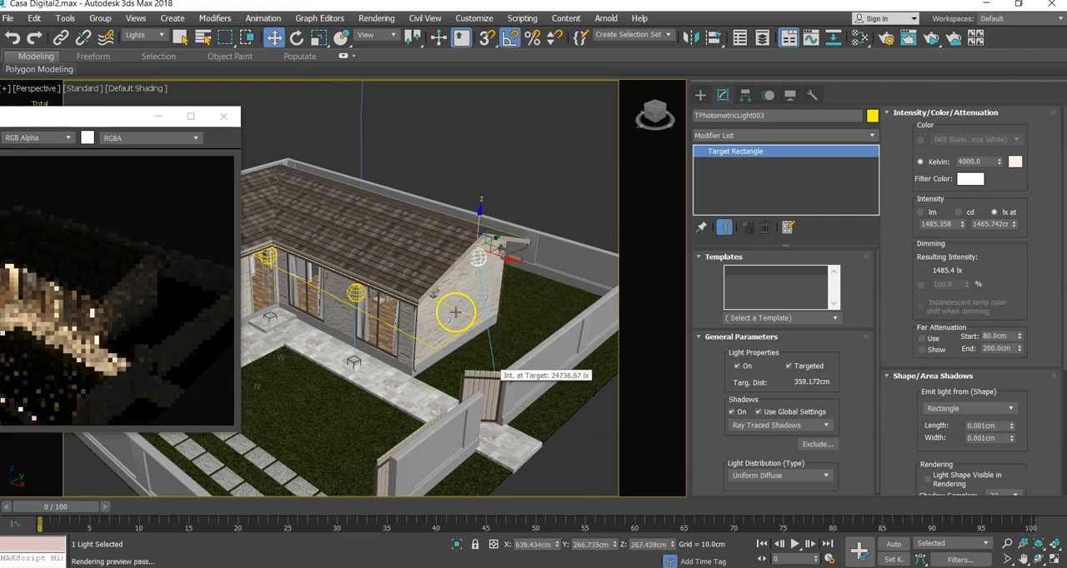
click(455, 318)
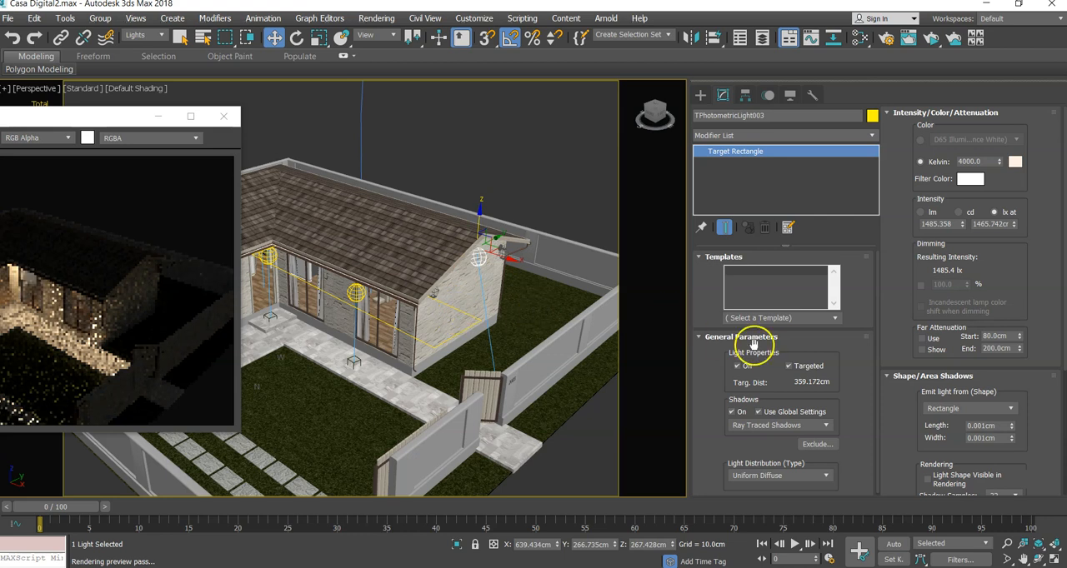
- Change the gable light's distribution type to Spotlight
click(776, 477)
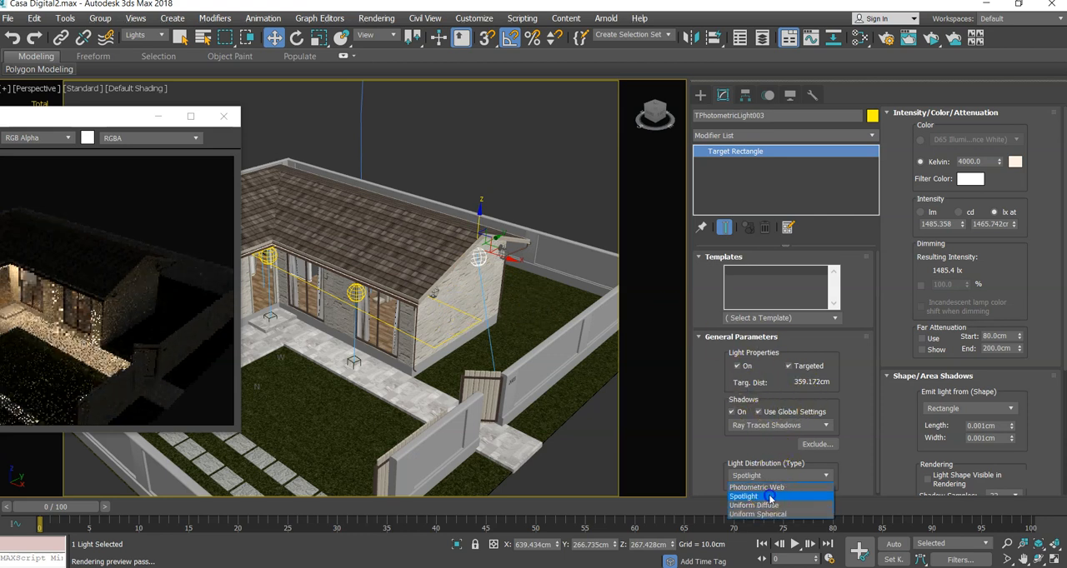
click(769, 497)
mouse_move(497, 446)
alt+middle_down()
mouse_move(511, 426)
mouse_move(486, 435)
alt+middle_up()
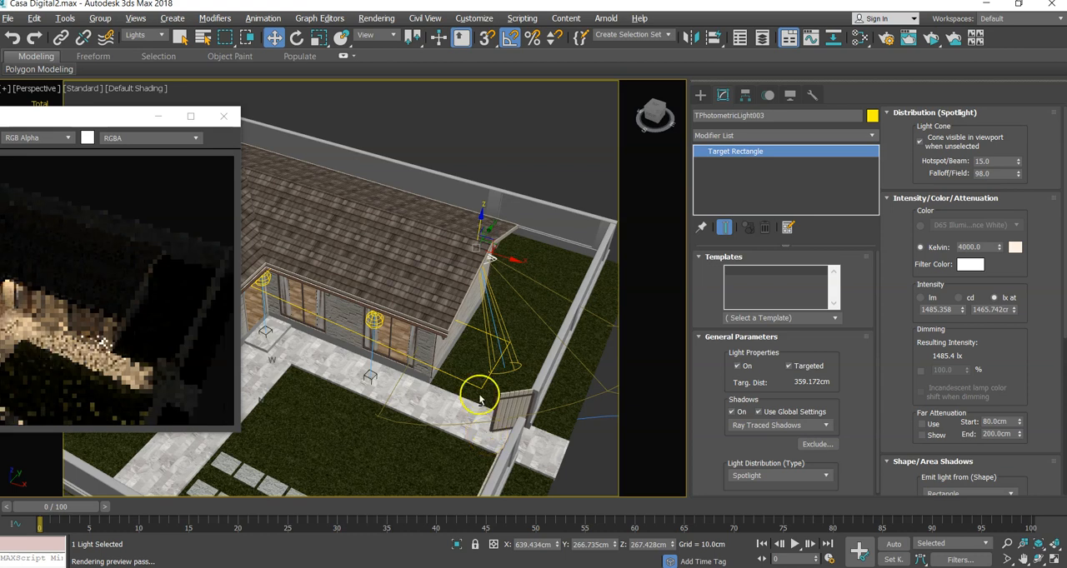
- Set the distance of the spotlight's lux intensity to about 5570 cm and shift the light along X to about 678 cm
click(508, 372)
drag(509, 268, 492, 260)
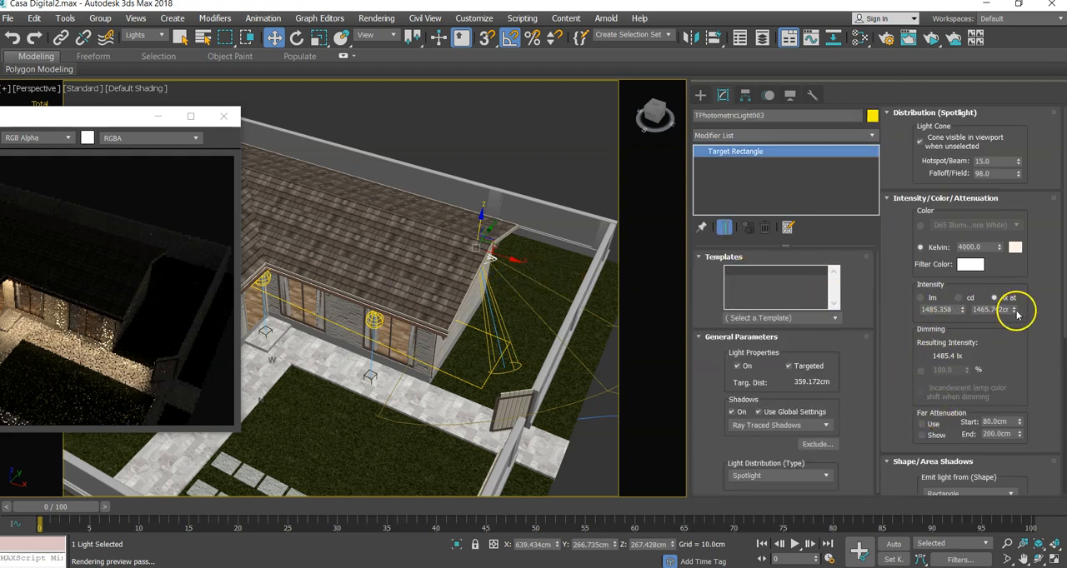
drag(1016, 310, 1016, 284)
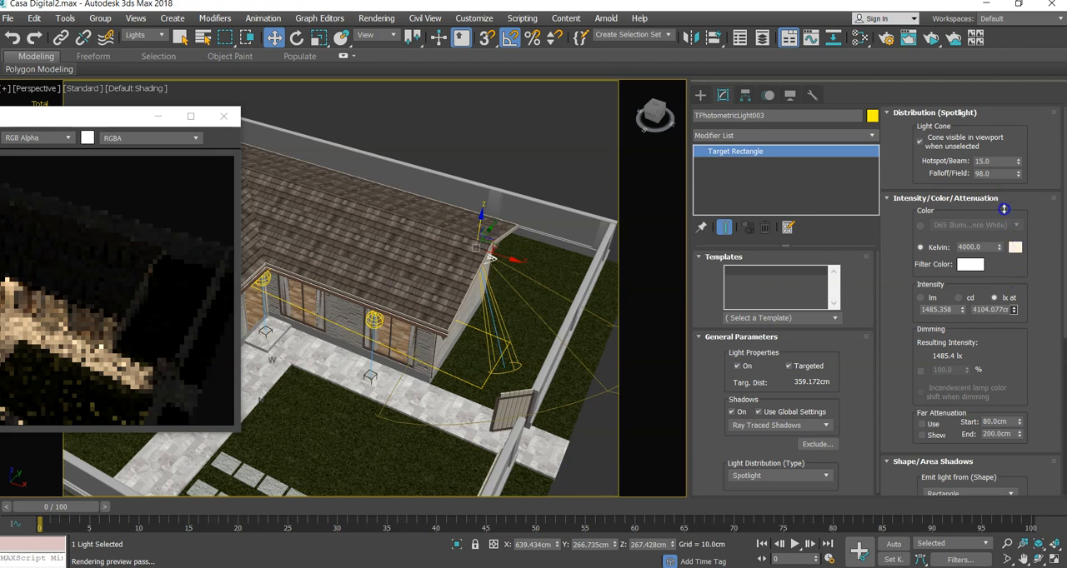
mouse_move(519, 267)
mouse_down()
mouse_move(506, 259)
mouse_move(525, 268)
mouse_up()
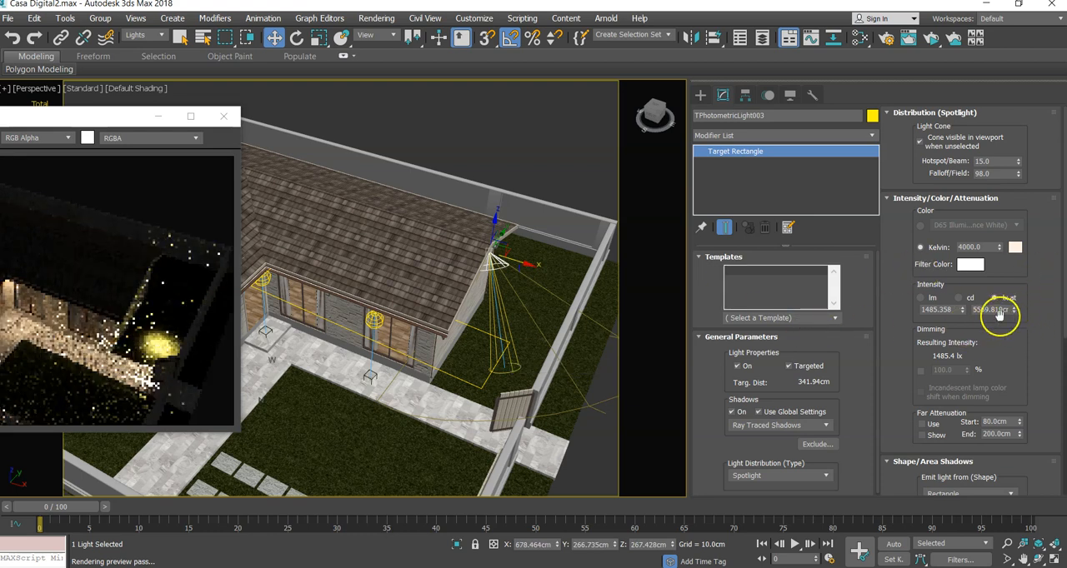
- Widen the spotlight's cone to hotspot 46 and falloff 101, and set the distance of its lux intensity to about 334 cm
drag(1018, 174, 1020, 195)
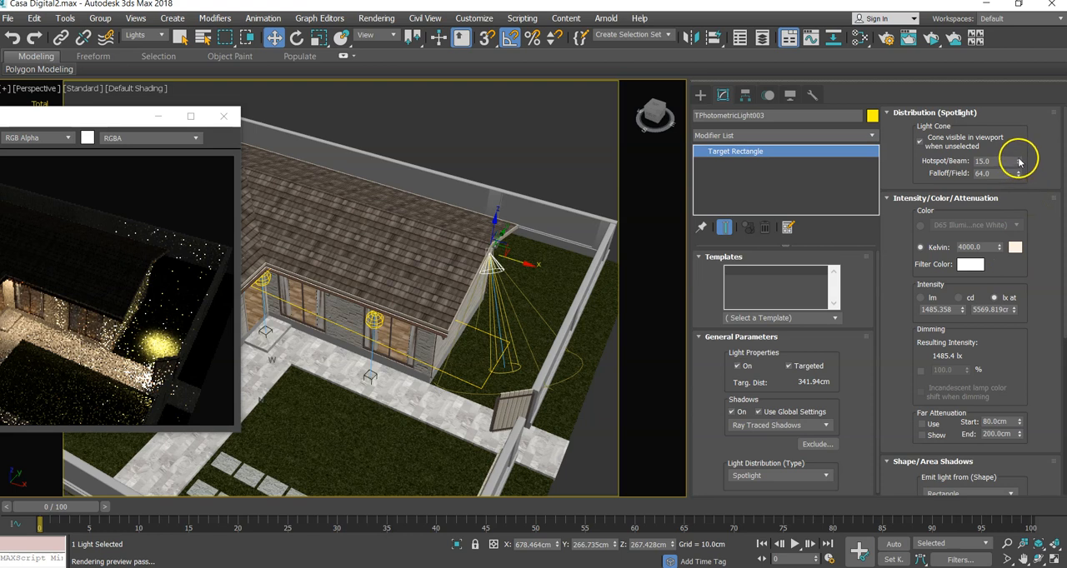
drag(1020, 177, 1019, 142)
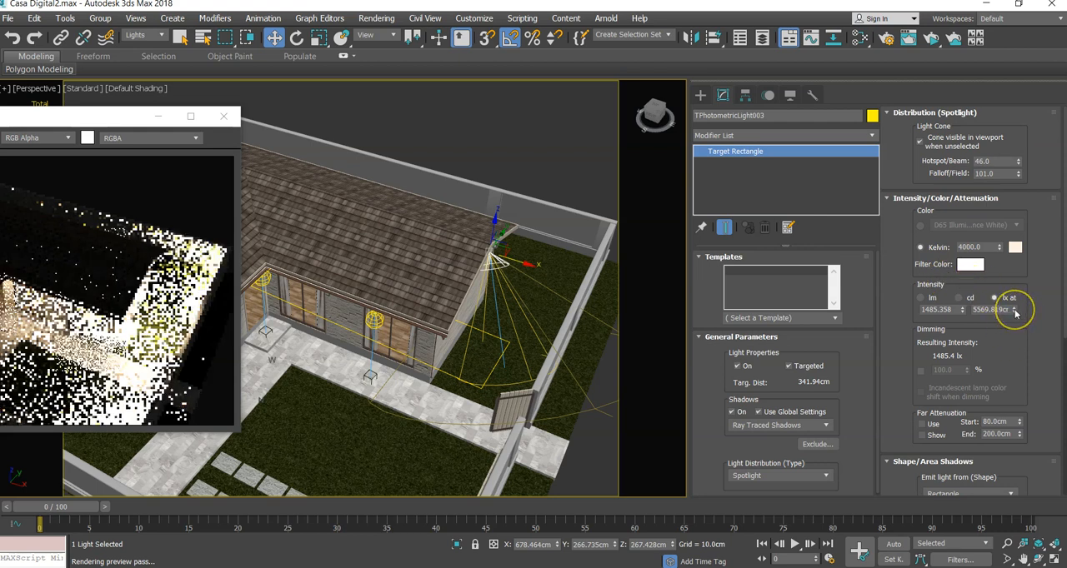
drag(1014, 312, 1024, 363)
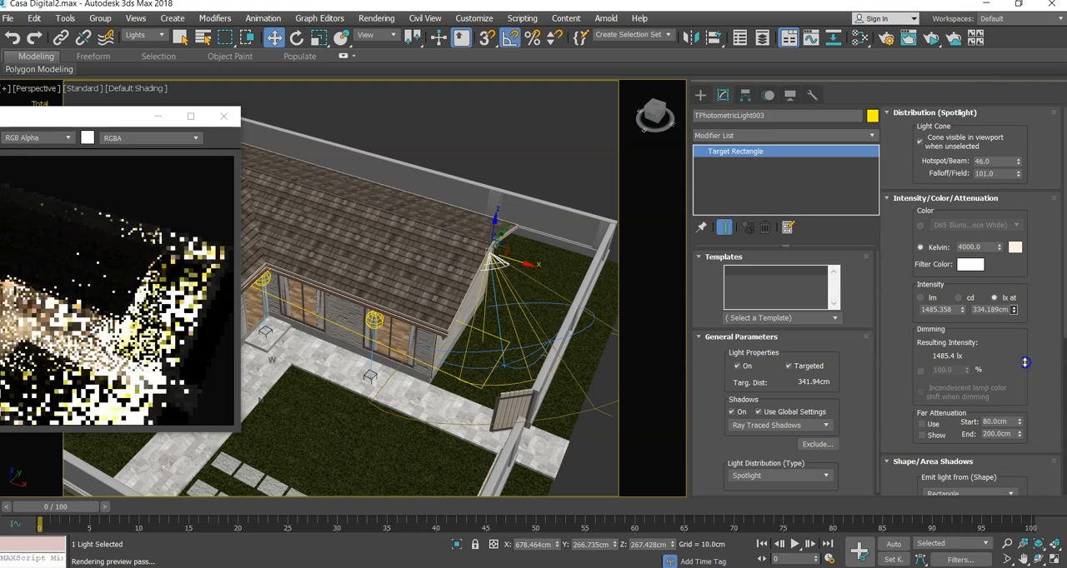
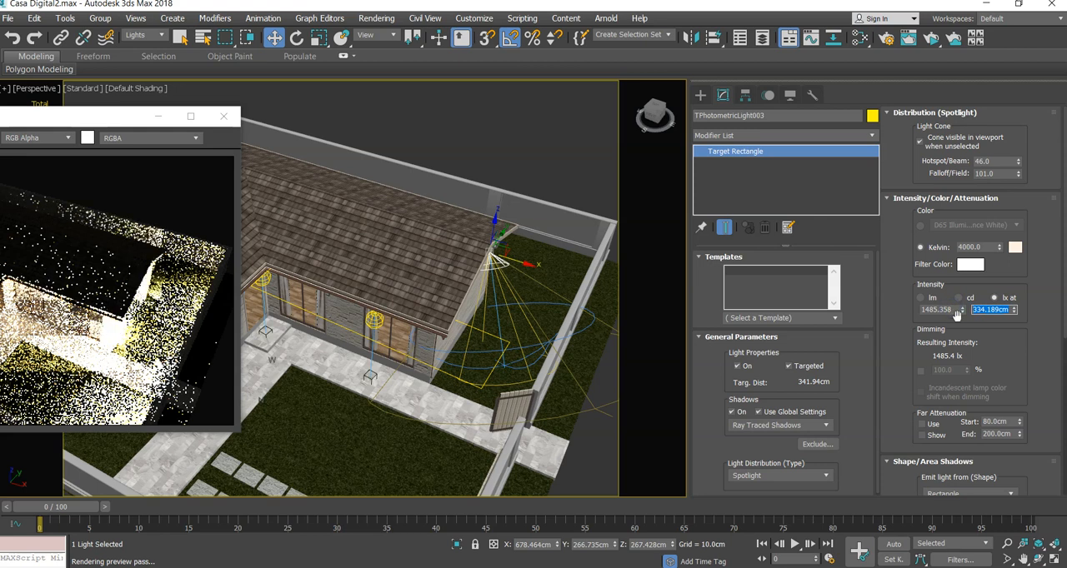
- Set the gable spotlight's lux distance to 150 cm, and switch its intensity to lumens at about 1610 lm
text(150.0cm)
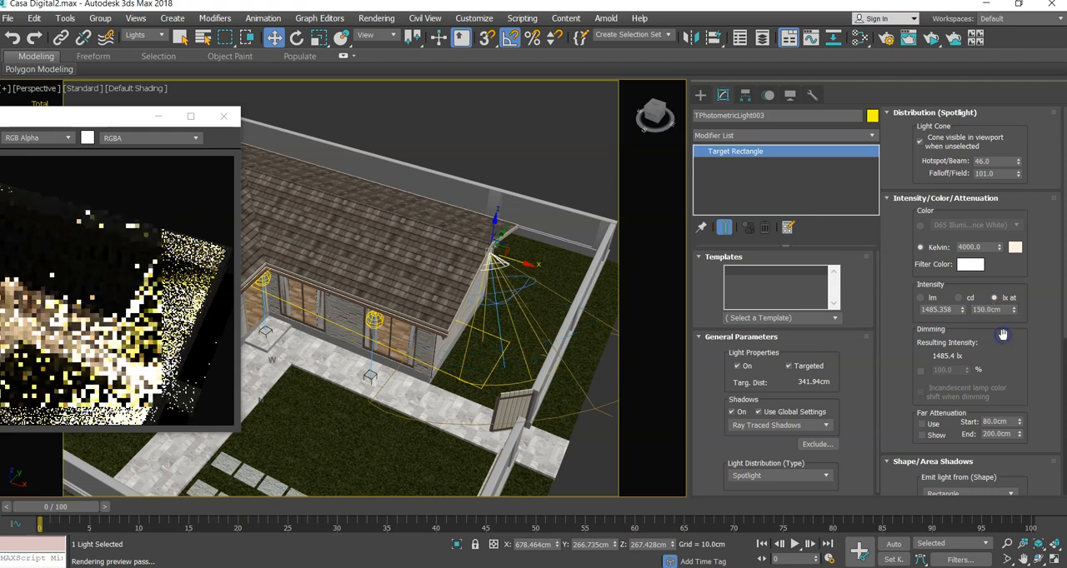
click(959, 310)
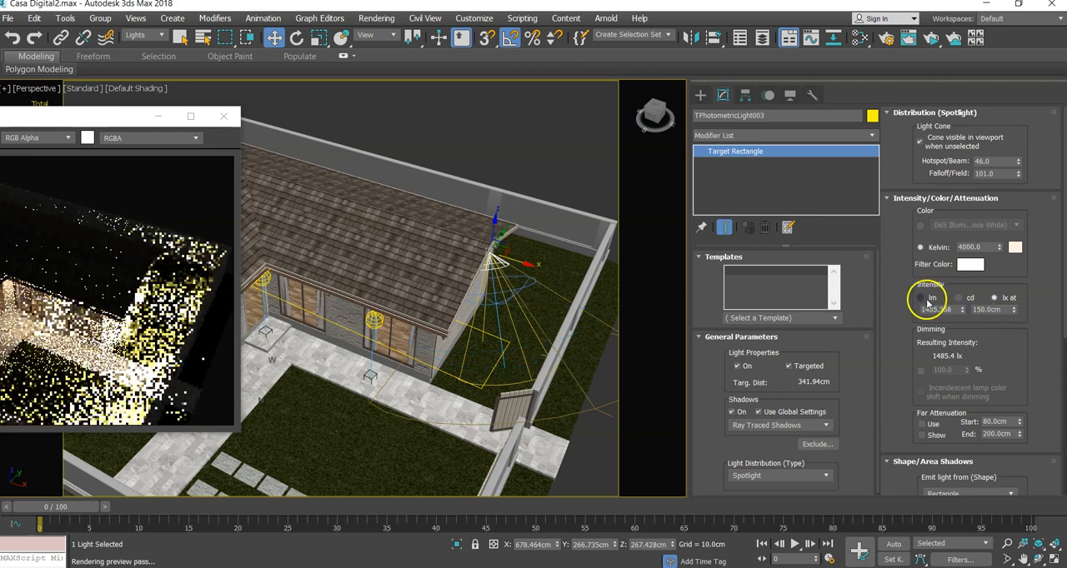
click(920, 298)
click(964, 310)
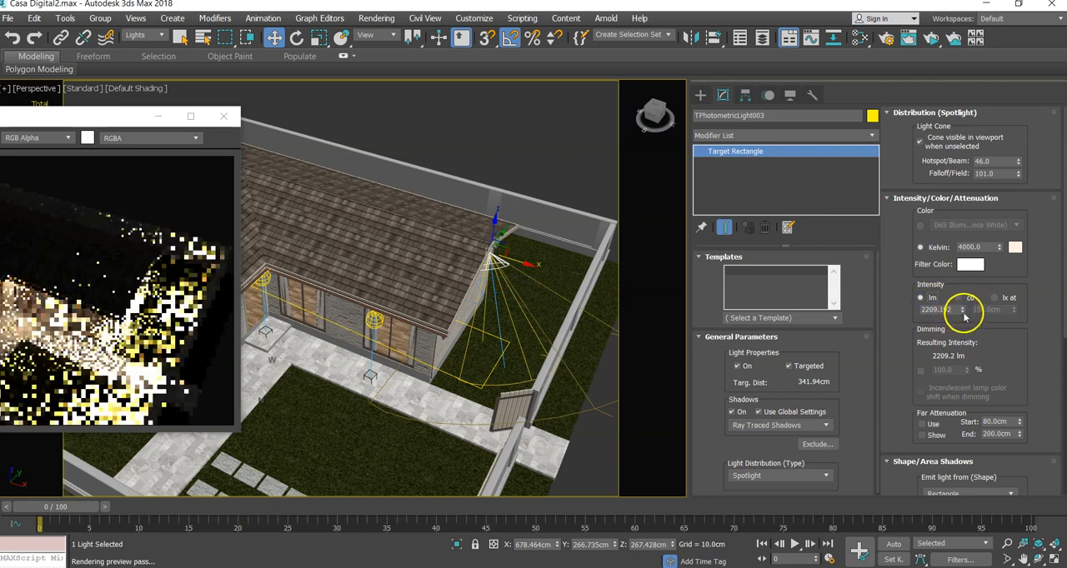
drag(964, 311, 965, 330)
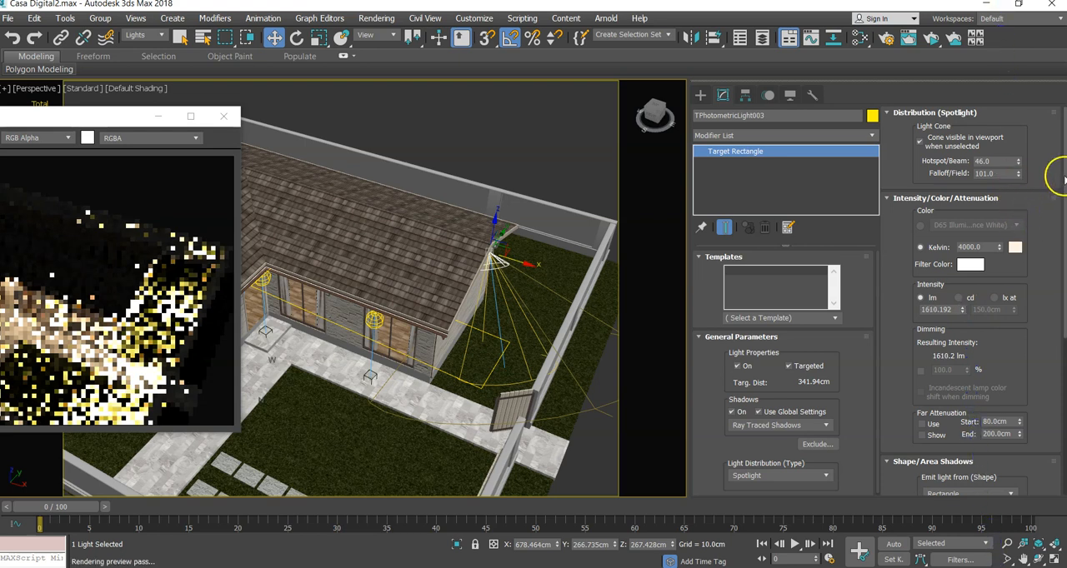
- Narrow the gable spotlight's cone to hotspot 25 and falloff 77, and reduce its intensity to about 512 lm
drag(110, 123, 253, 89)
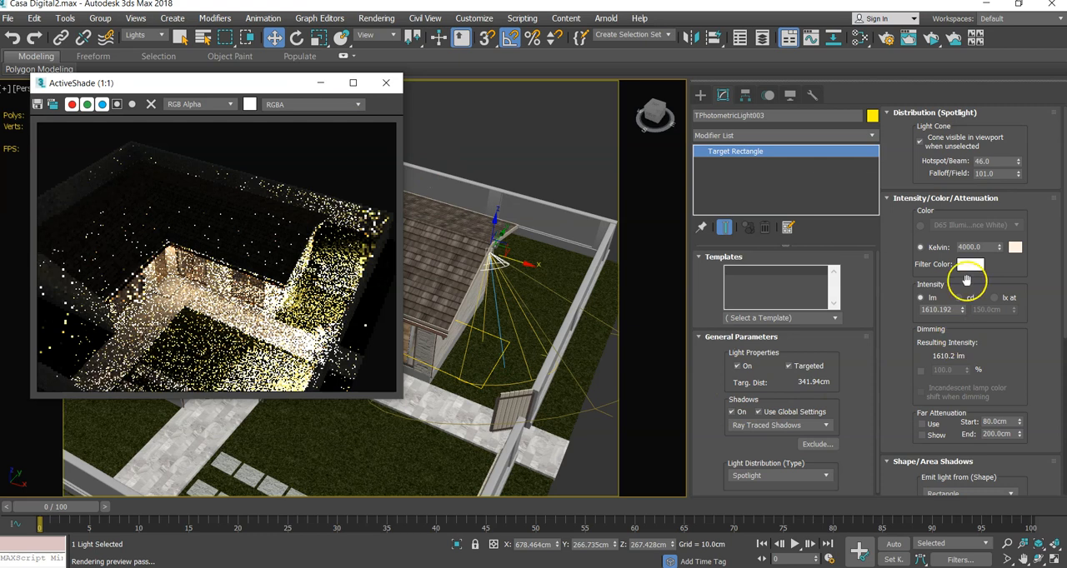
mouse_move(1017, 176)
mouse_down()
mouse_move(1019, 188)
mouse_move(1018, 163)
mouse_move(1020, 175)
mouse_up()
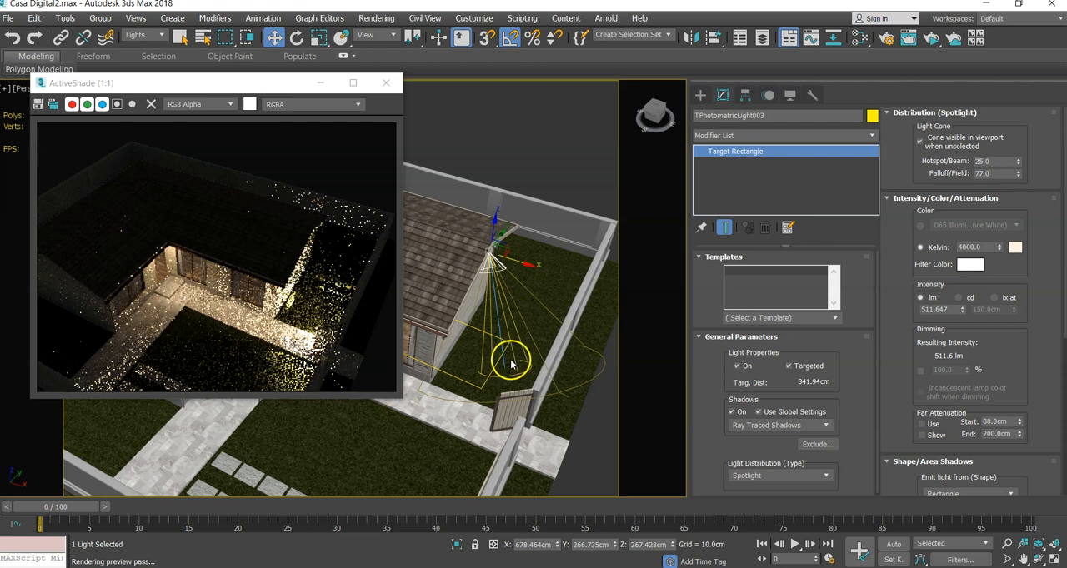
- Move the gable spotlight's target across the lawn to about X 768 and Y 196 cm
right_click(506, 163)
click(483, 149)
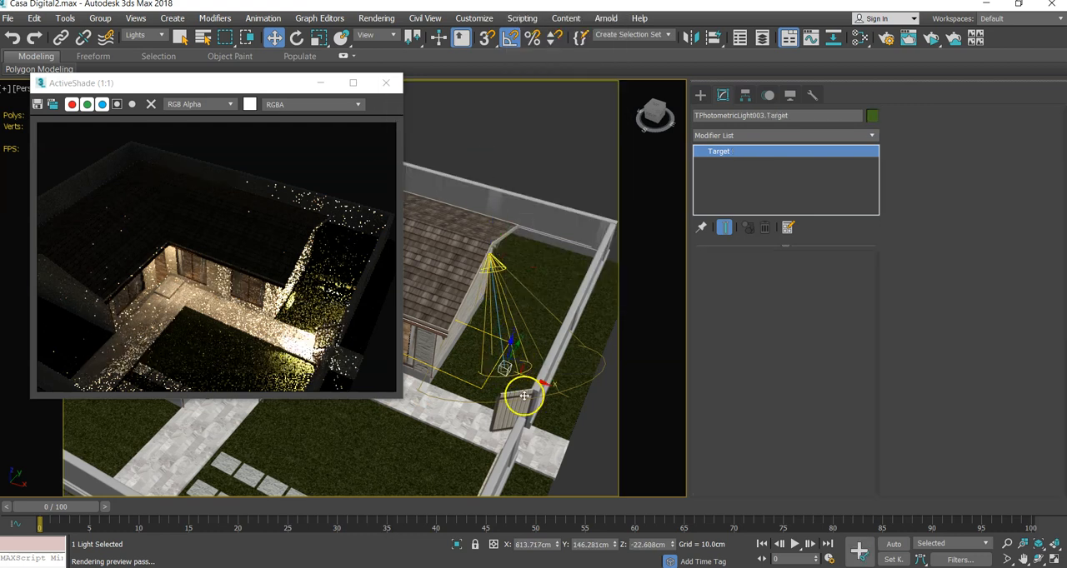
drag(536, 381, 513, 334)
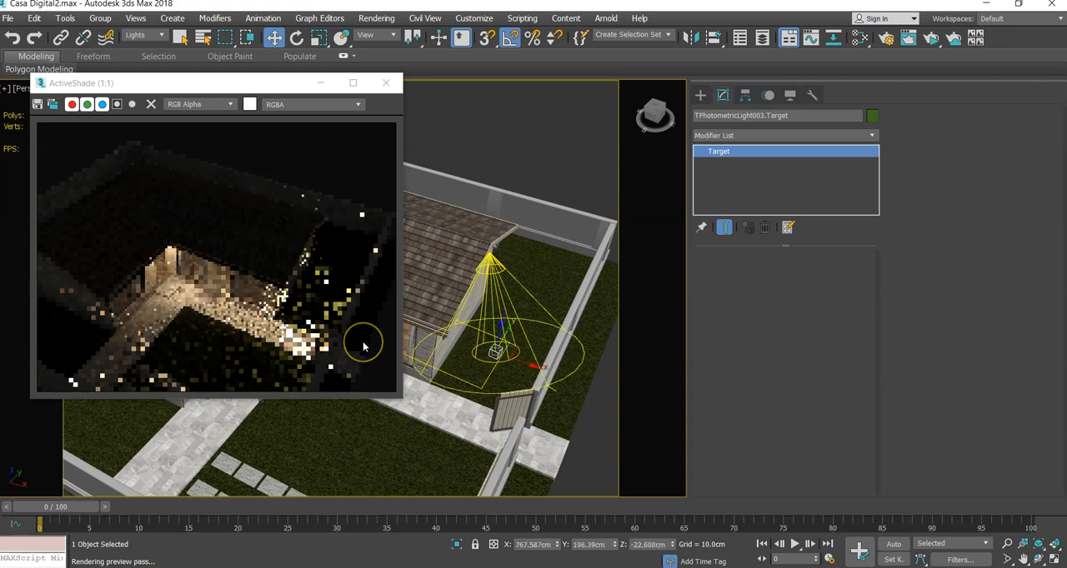
click(394, 402)
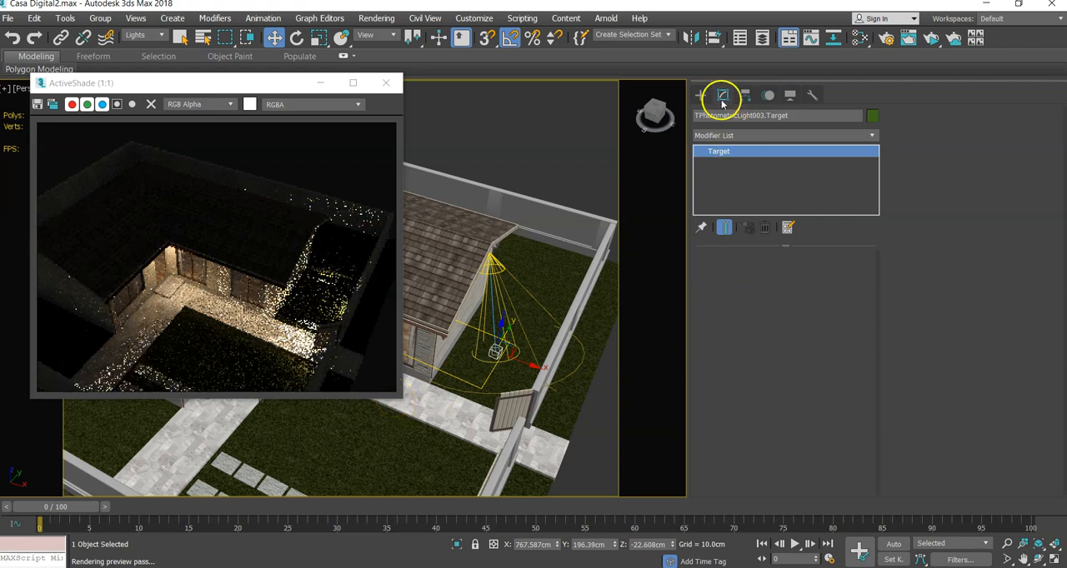
- Reduce the gable spotlight's falloff to 54 and its intensity to about 496 lm
click(488, 265)
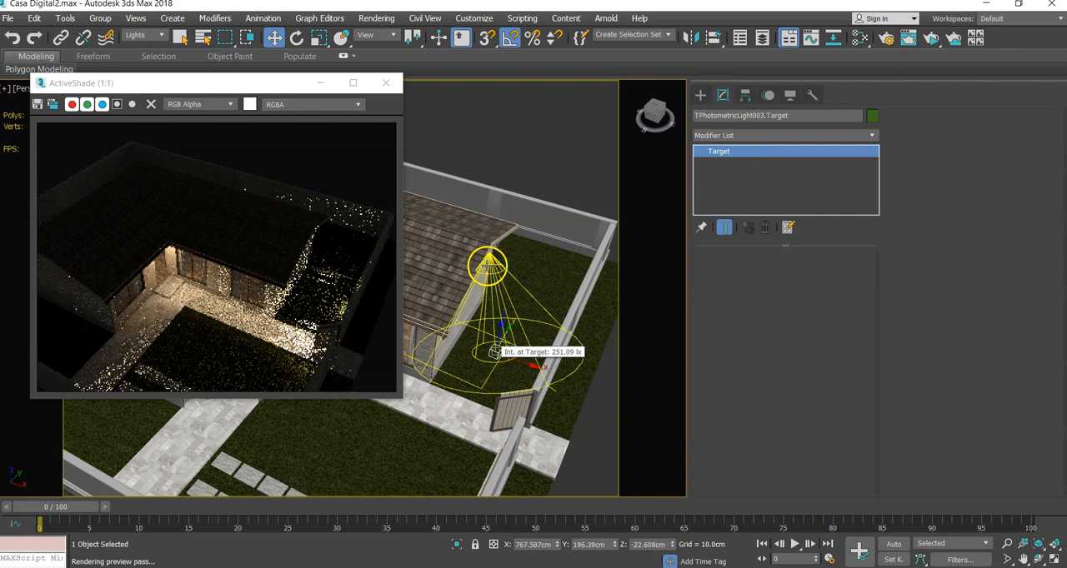
click(488, 265)
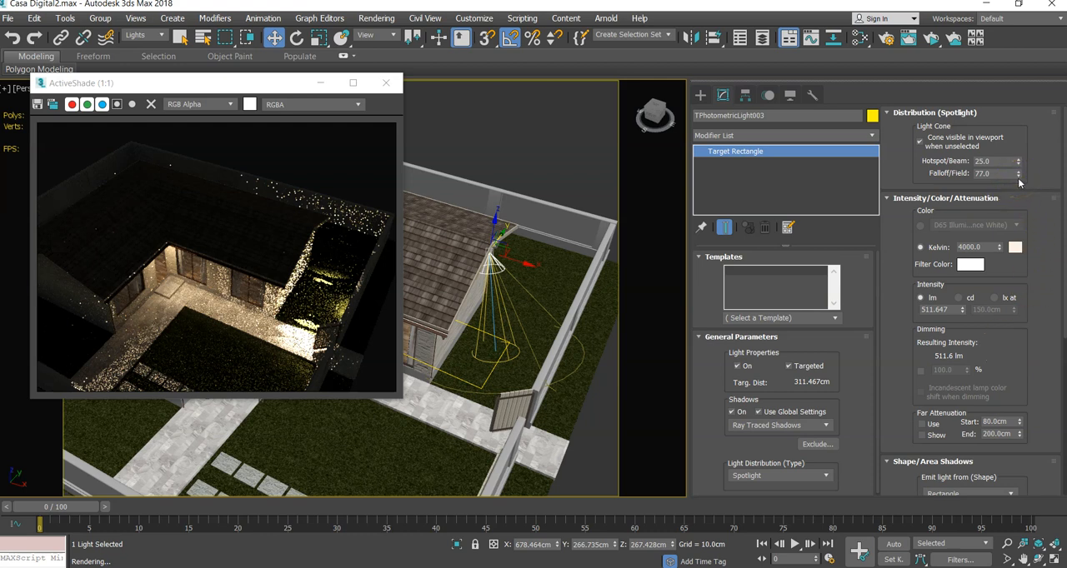
drag(1017, 175, 1018, 190)
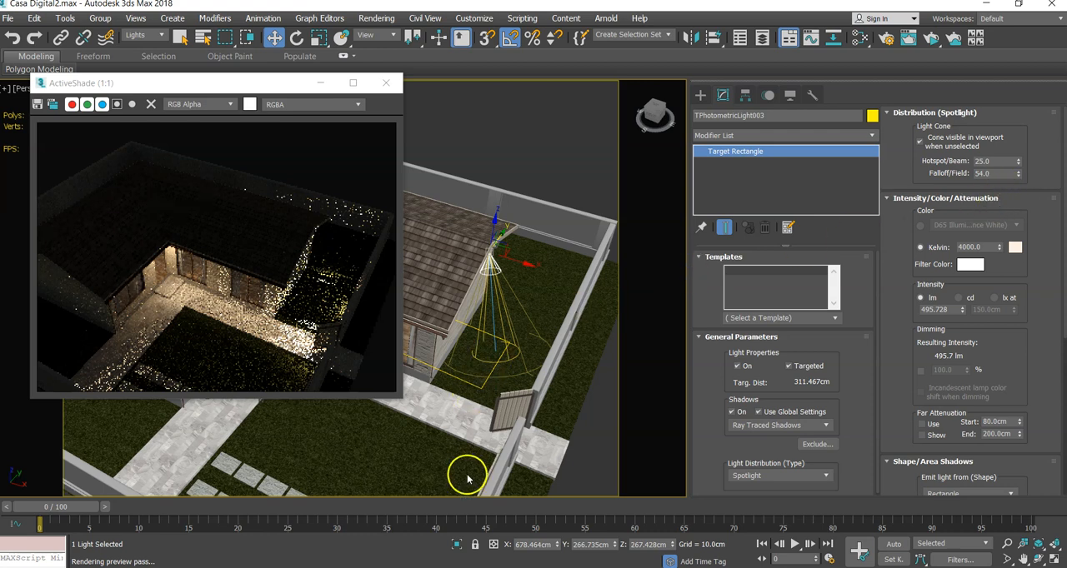
- Lower the gable spotlight to about Z 146 cm
alt+middle_drag(473, 465, 519, 454)
scroll(487, 448, up, 2)
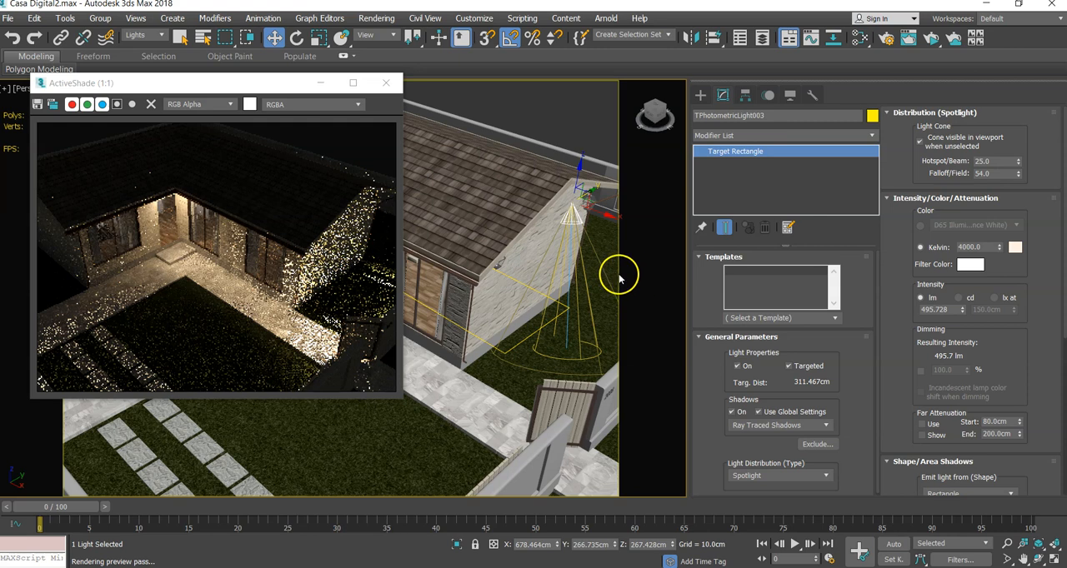
drag(579, 173, 577, 263)
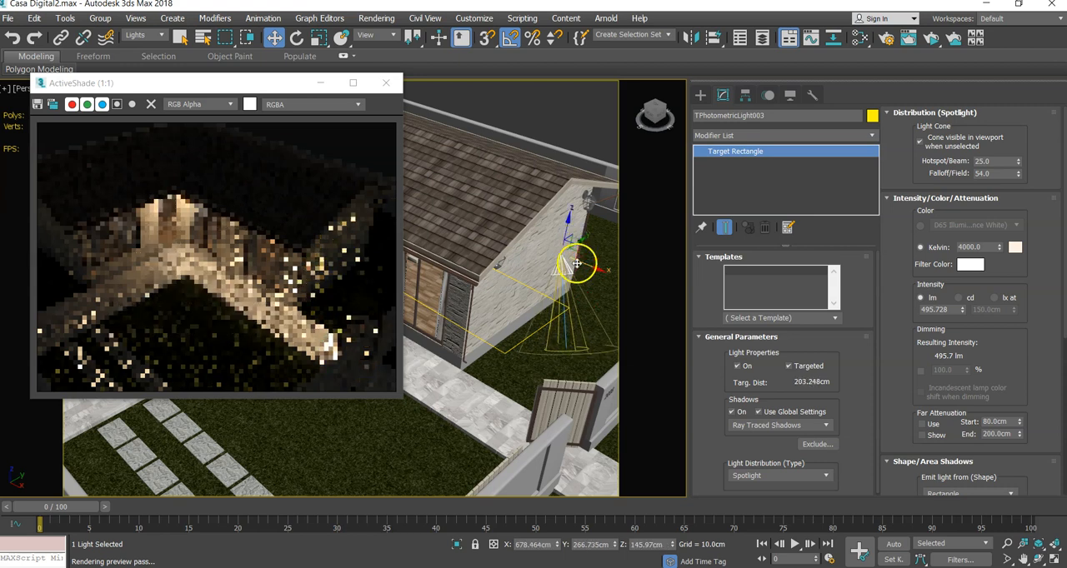
- Examine the spotlight's effect on the gable wall, paving and lawn in the ActiveShade preview from closer and different angles
alt+middle_drag(477, 377, 490, 392)
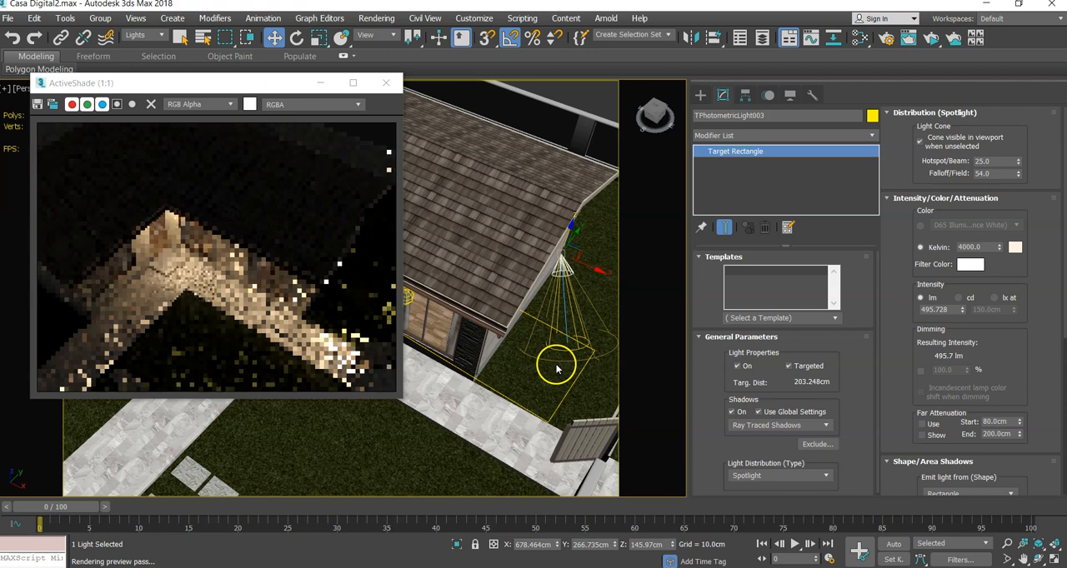
scroll(556, 362, up, 3)
middle_drag(556, 362, 537, 359)
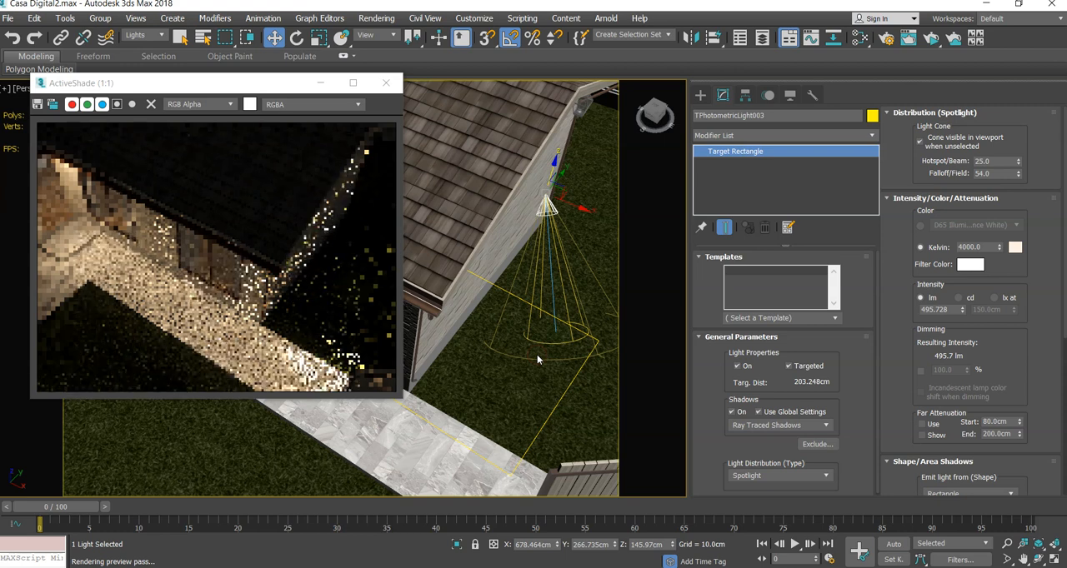
scroll(315, 341, down, 1)
scroll(310, 338, up, 1)
scroll(332, 357, down, 1)
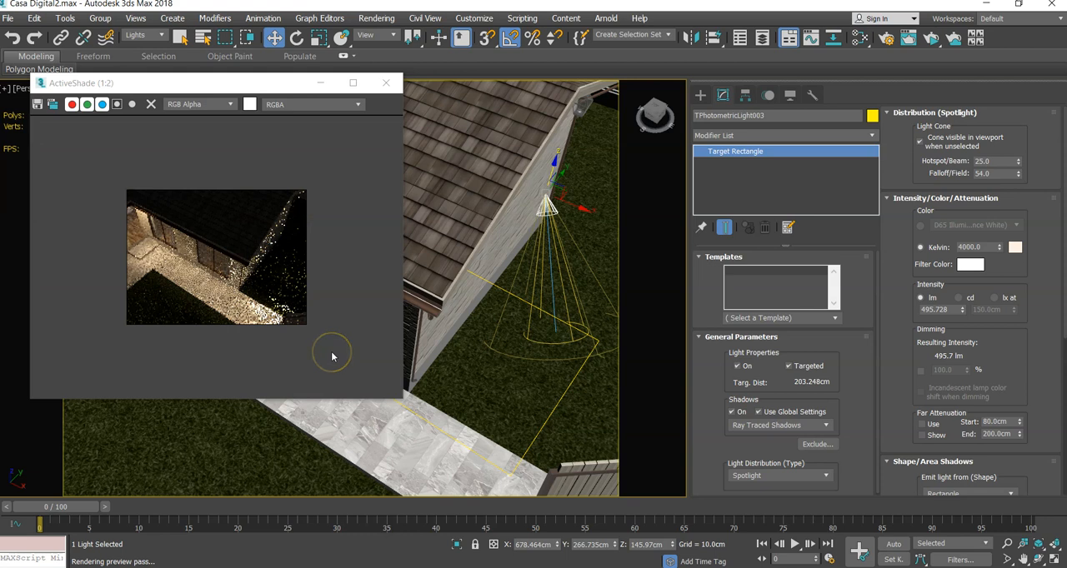
scroll(332, 357, up, 1)
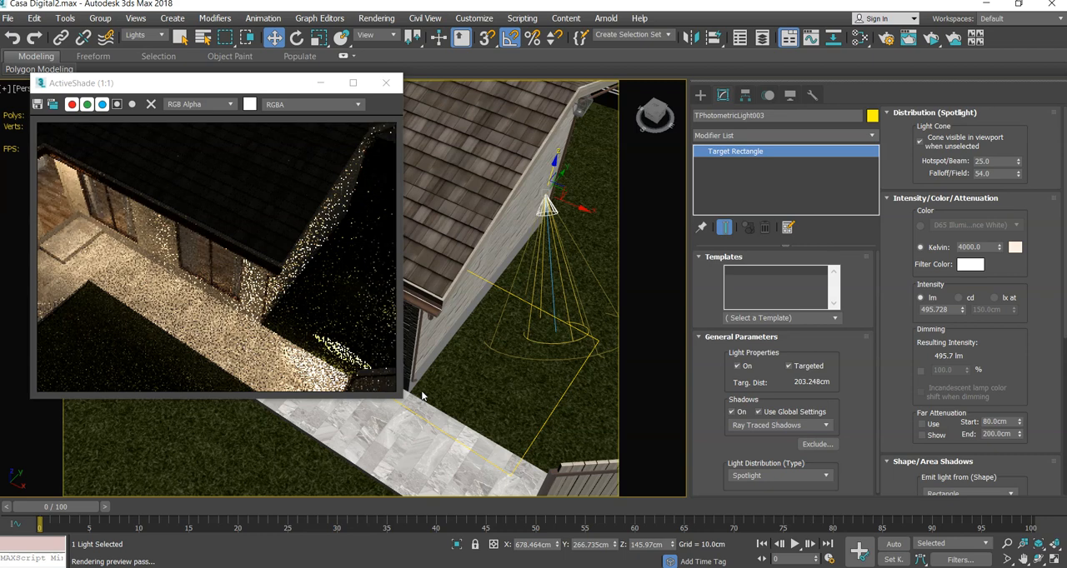
middle_drag(422, 395, 481, 374)
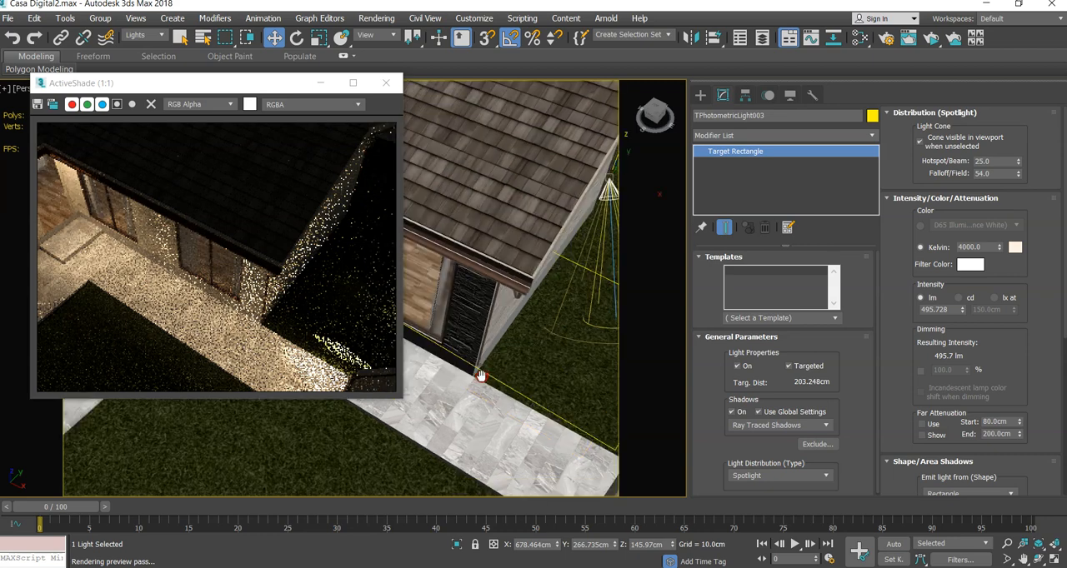
- Delete the copied photometric light and its target in front of the window on the front wall
scroll(484, 375, down, 4)
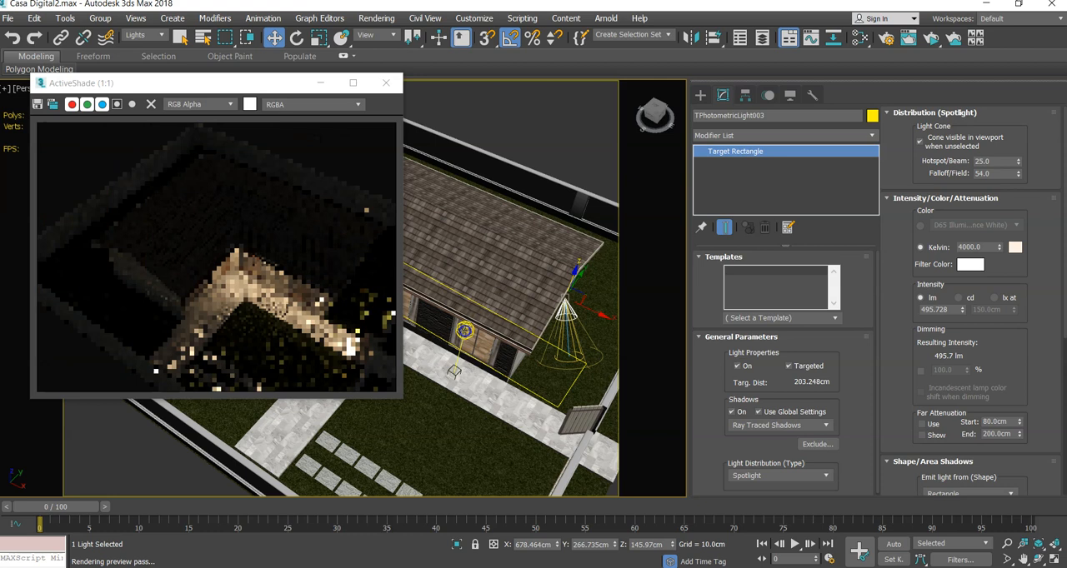
click(454, 372)
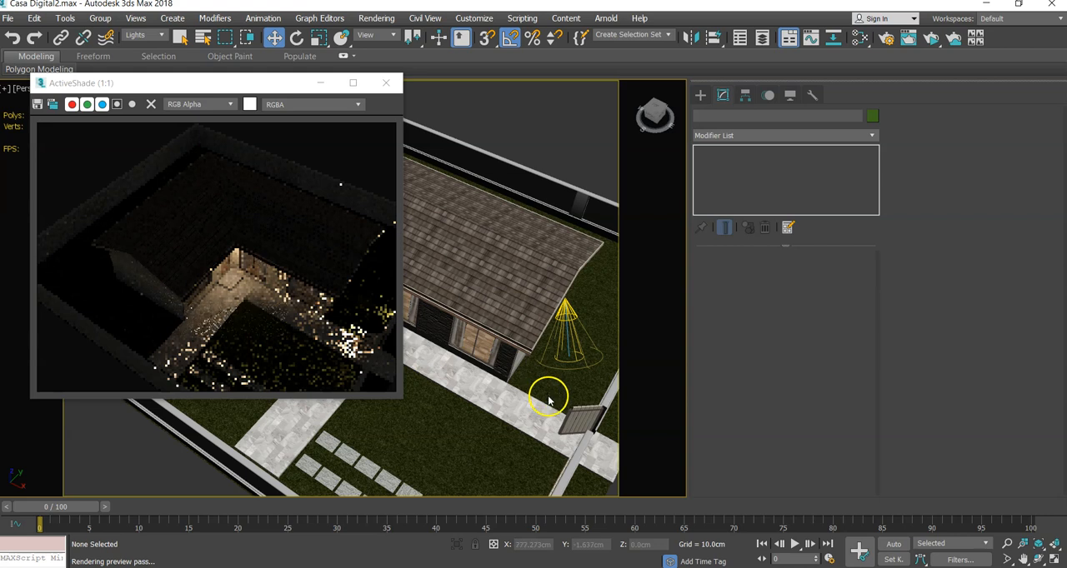
- Shift the gable spotlight toward the wall to about X 658 cm and its target to about X 708 cm
middle_drag(544, 398, 498, 394)
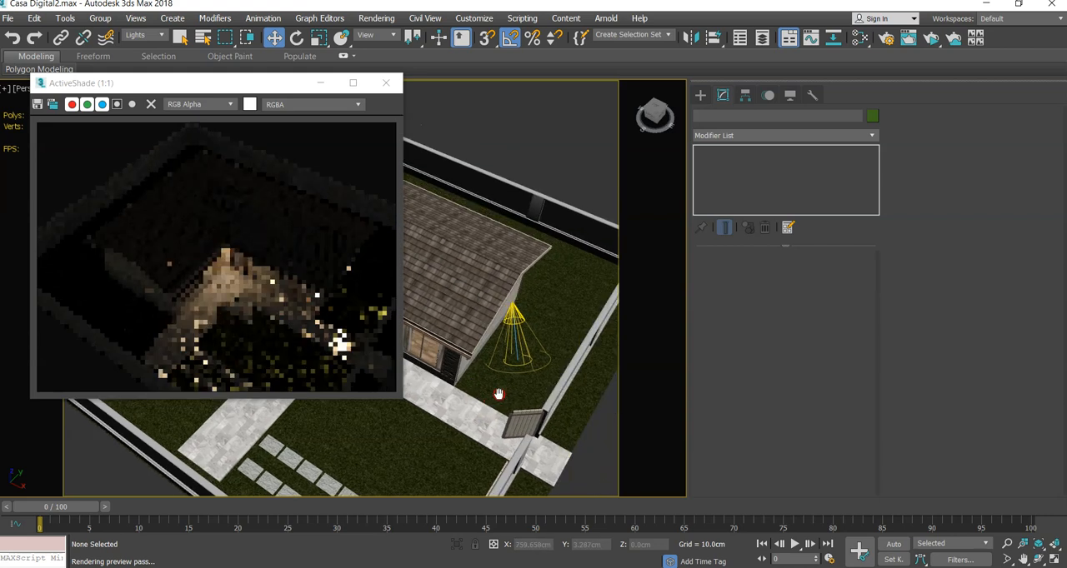
scroll(508, 385, up, 2)
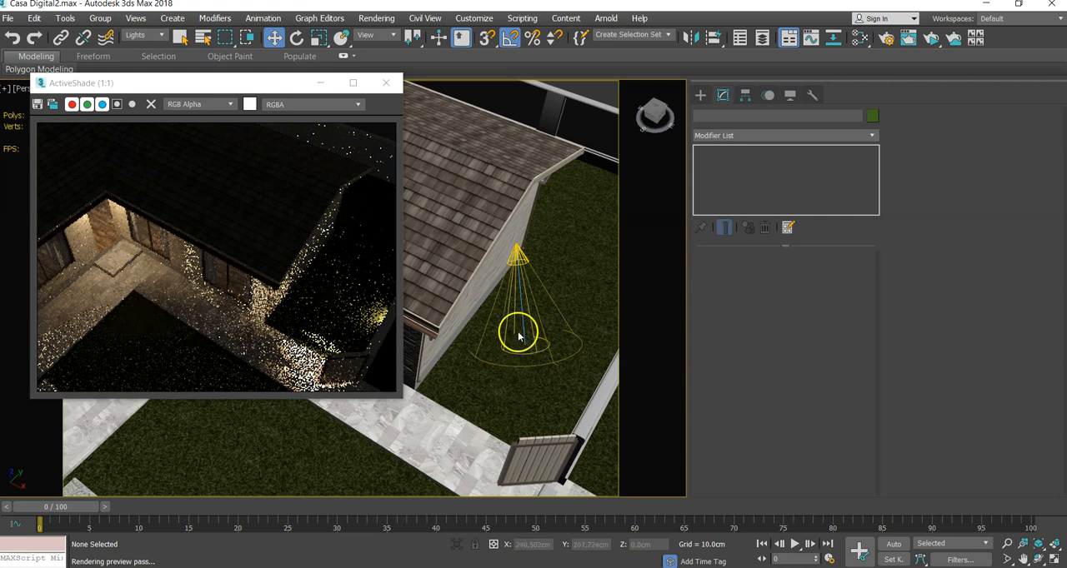
click(517, 259)
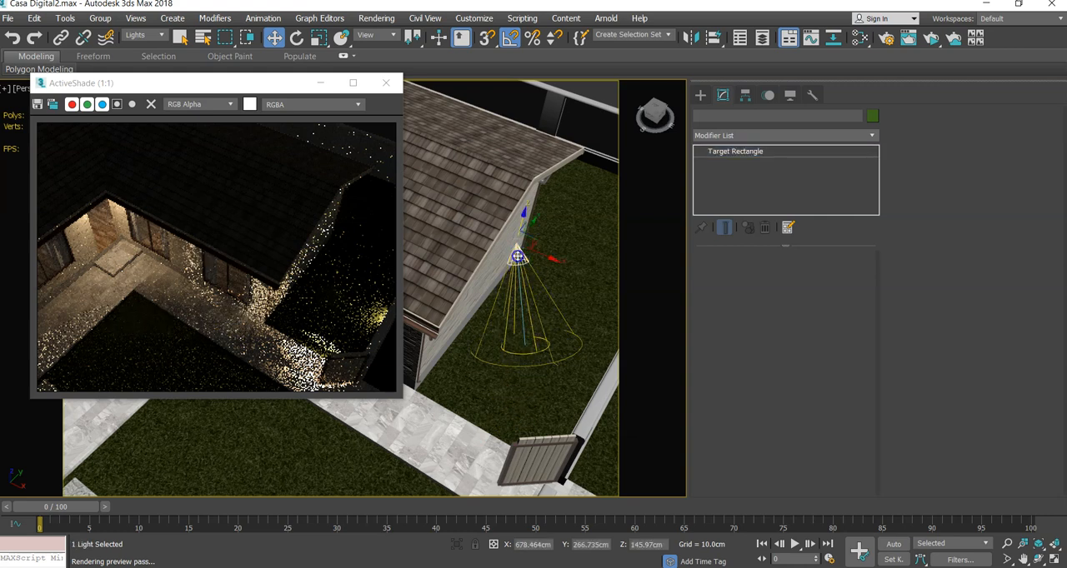
drag(543, 255, 533, 250)
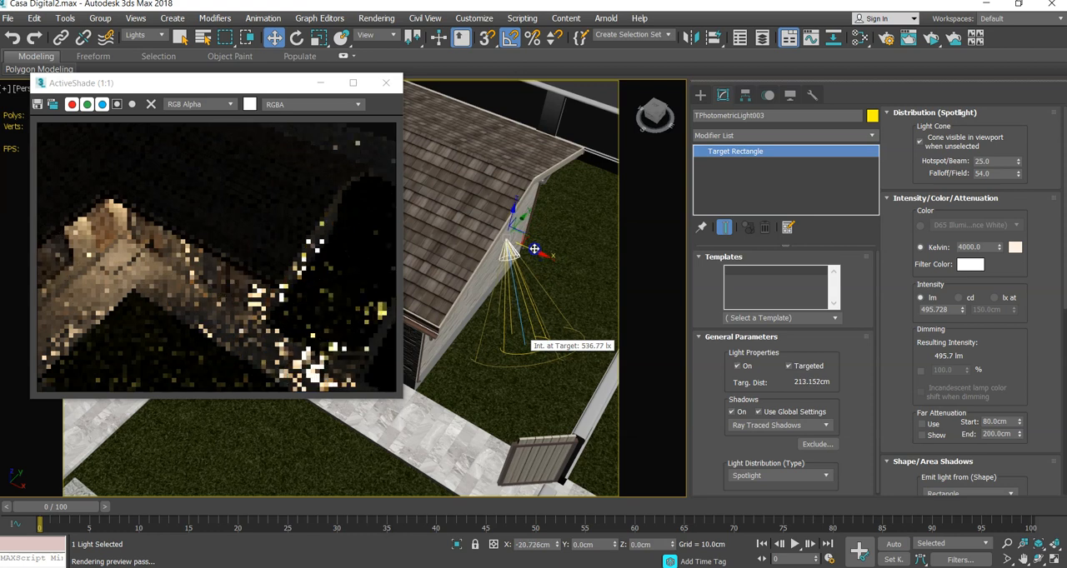
click(523, 346)
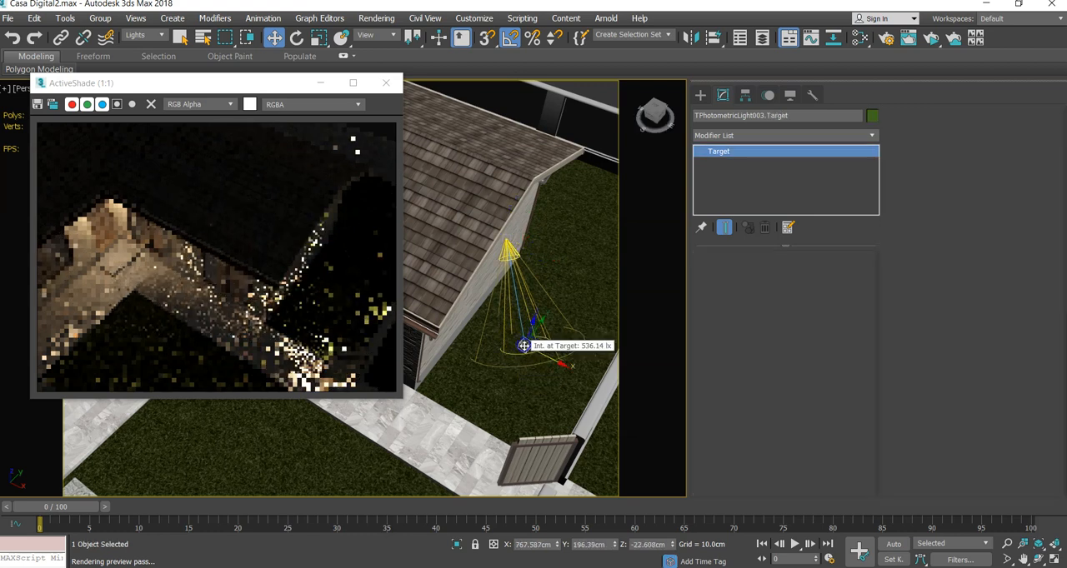
drag(550, 357, 523, 342)
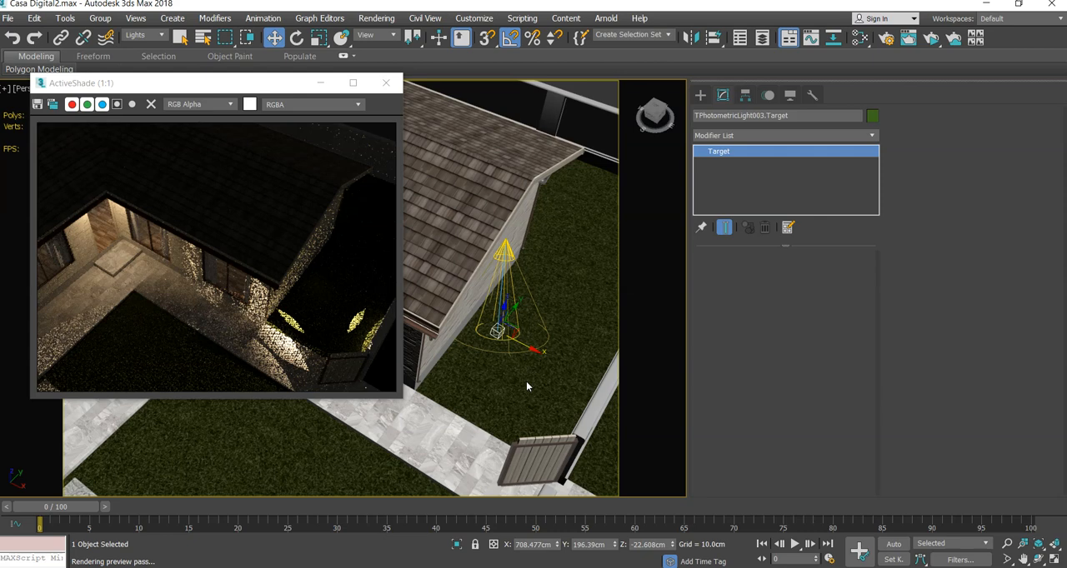
- Move the spotlight away from the gable wall to about X 849 cm and aim its target at about X 644, Z 82 cm
mouse_move(526, 382)
alt+middle_down()
mouse_move(531, 334)
mouse_move(537, 352)
mouse_move(508, 380)
alt+middle_up()
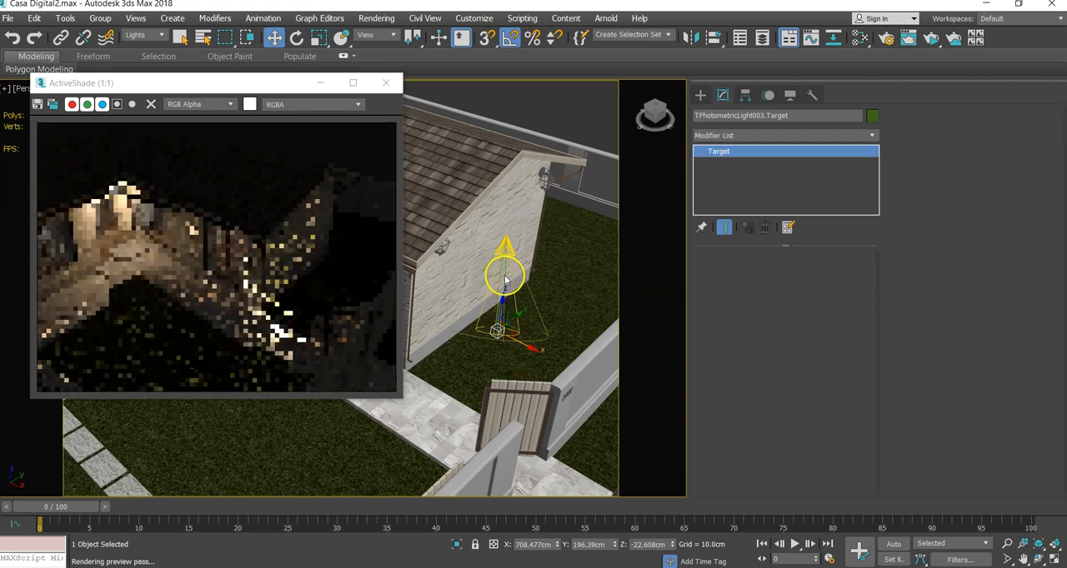
click(505, 243)
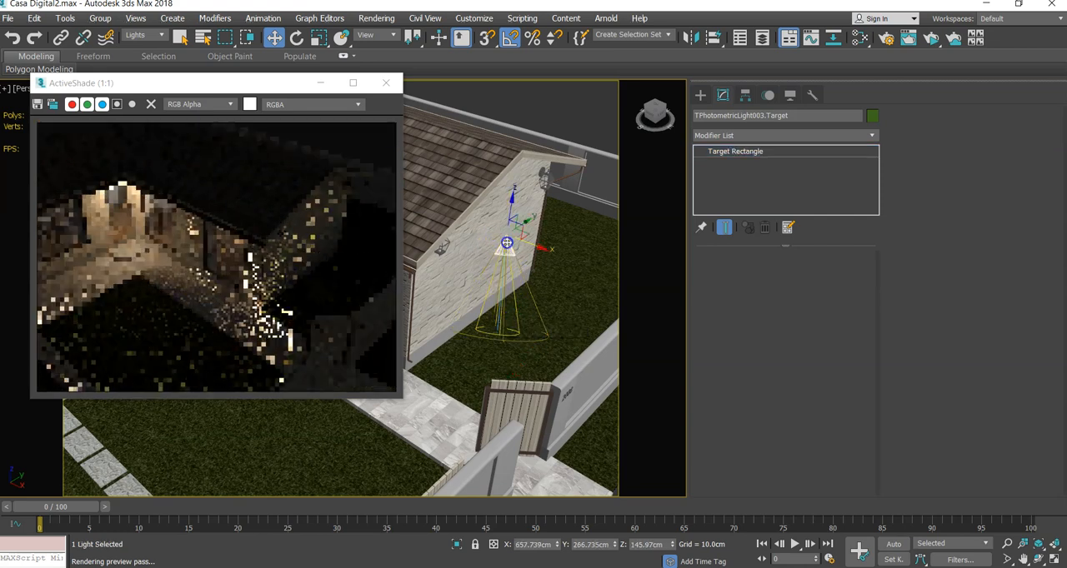
click(505, 221)
drag(518, 240, 586, 337)
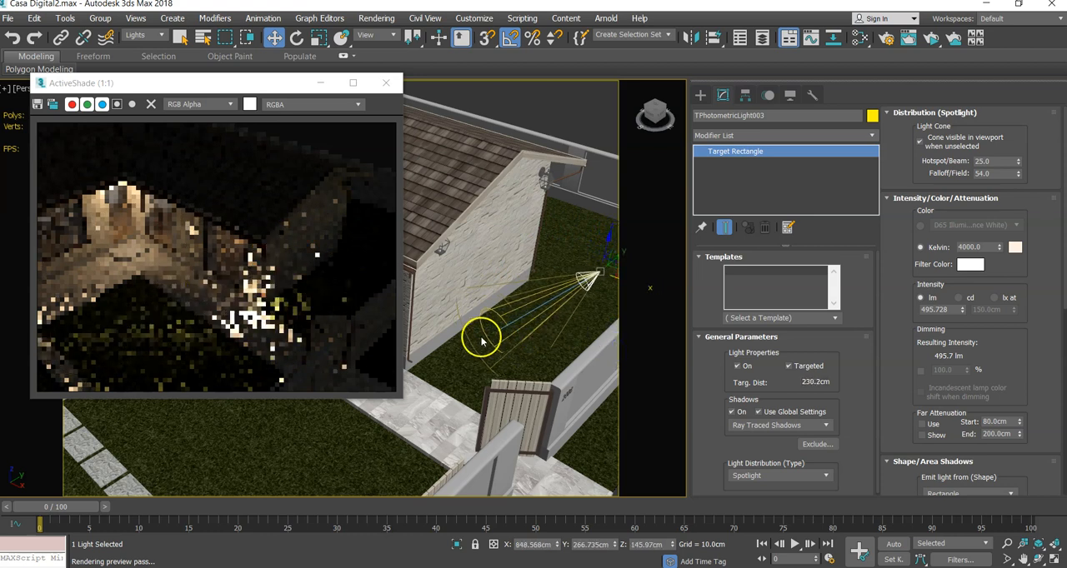
drag(506, 354, 504, 294)
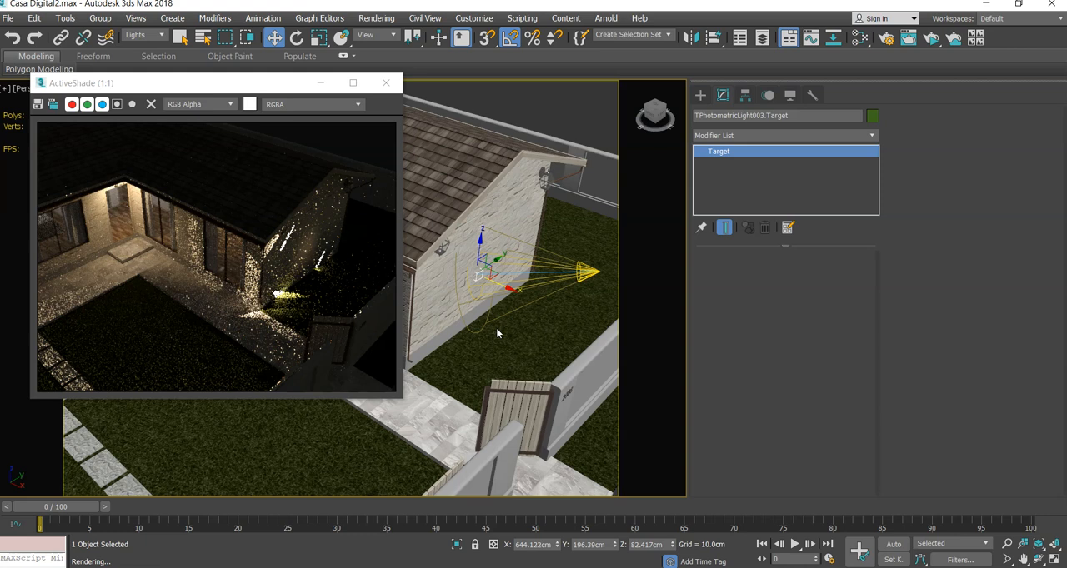
- Delete the gable spotlight together with its target
click(495, 332)
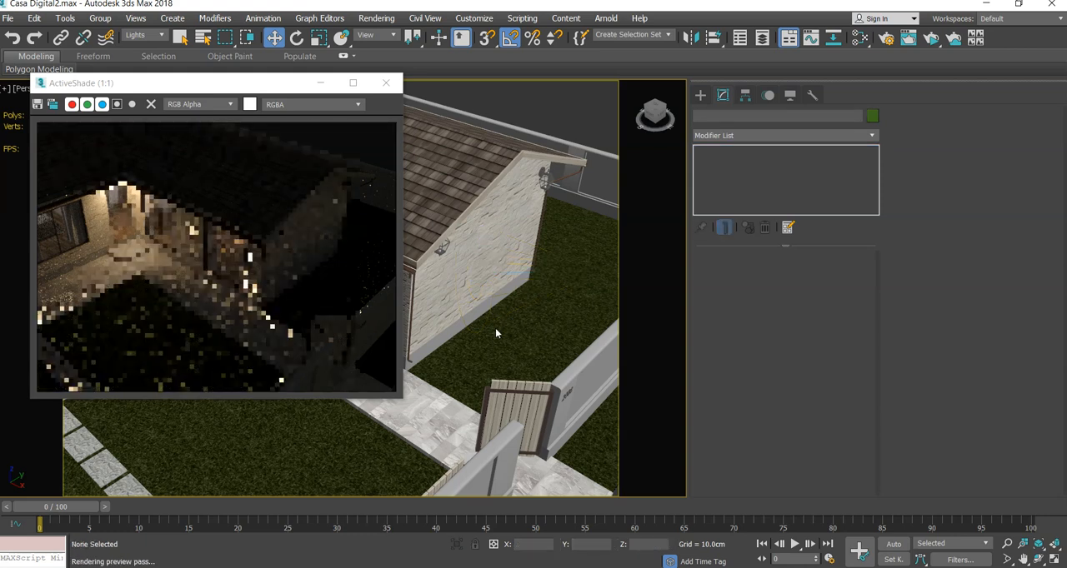
- Clone the entrance light with its target along the front wall as one independent copy
middle_drag(495, 328, 565, 325)
scroll(566, 326, down, 5)
scroll(463, 299, up, 5)
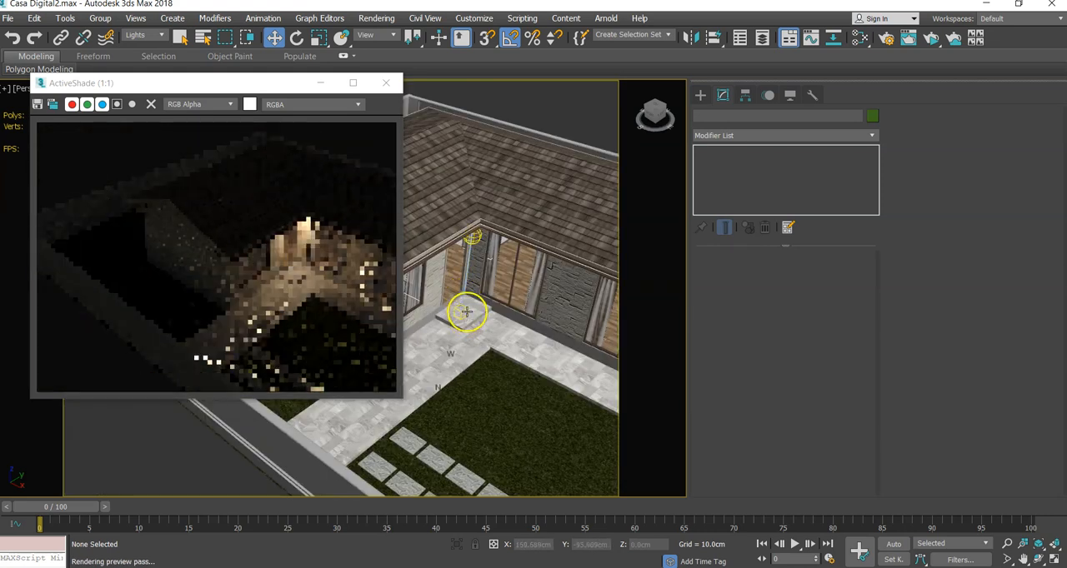
click(465, 295)
click(471, 238)
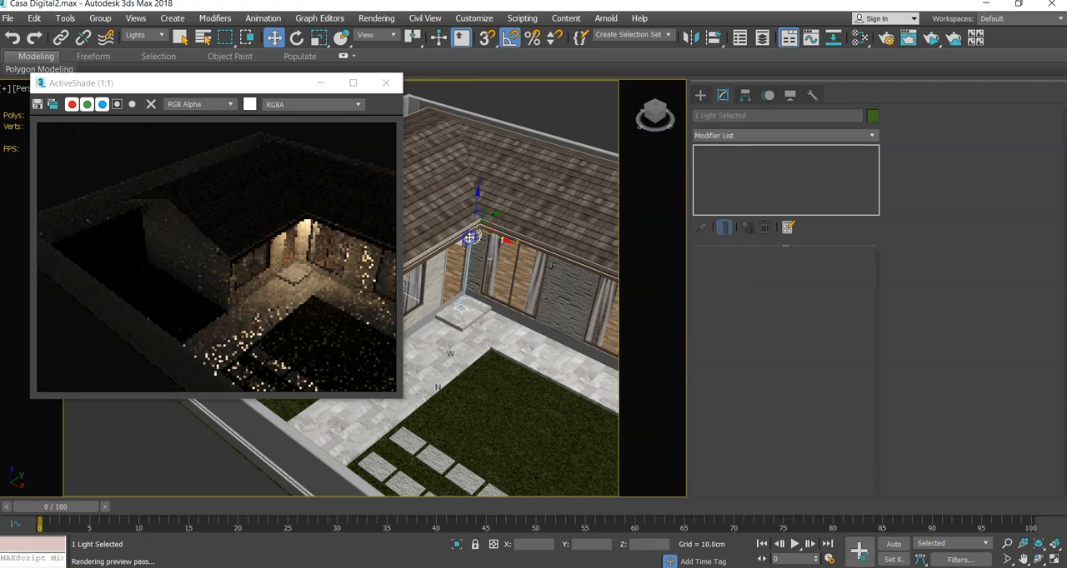
click(488, 235)
drag(492, 238, 602, 297)
click(536, 345)
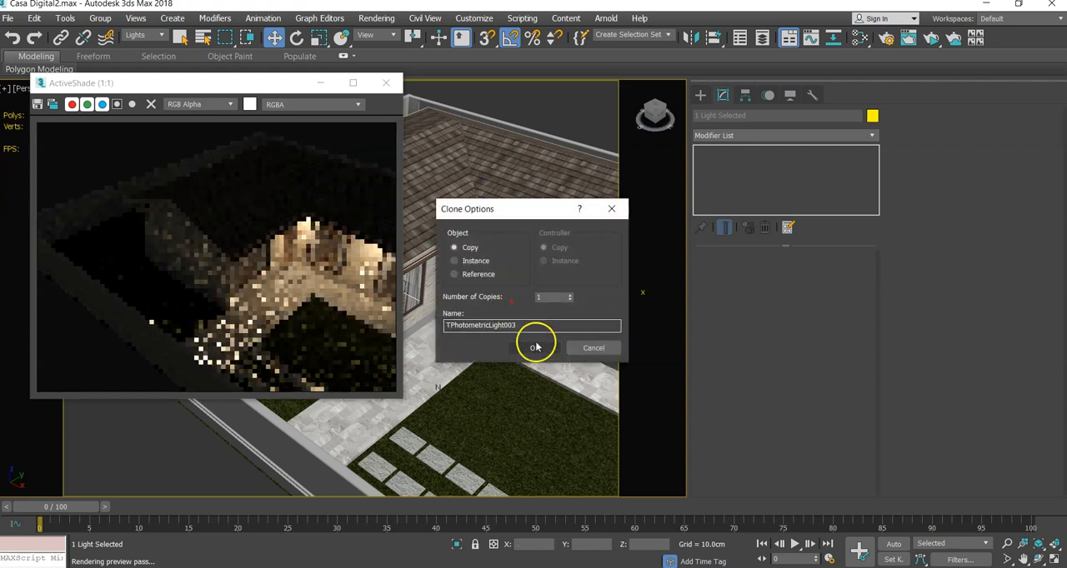
- Move the copied light and its target around the corner to the near gable lantern, at about X 711, Y 48 cm
middle_drag(520, 329, 442, 289)
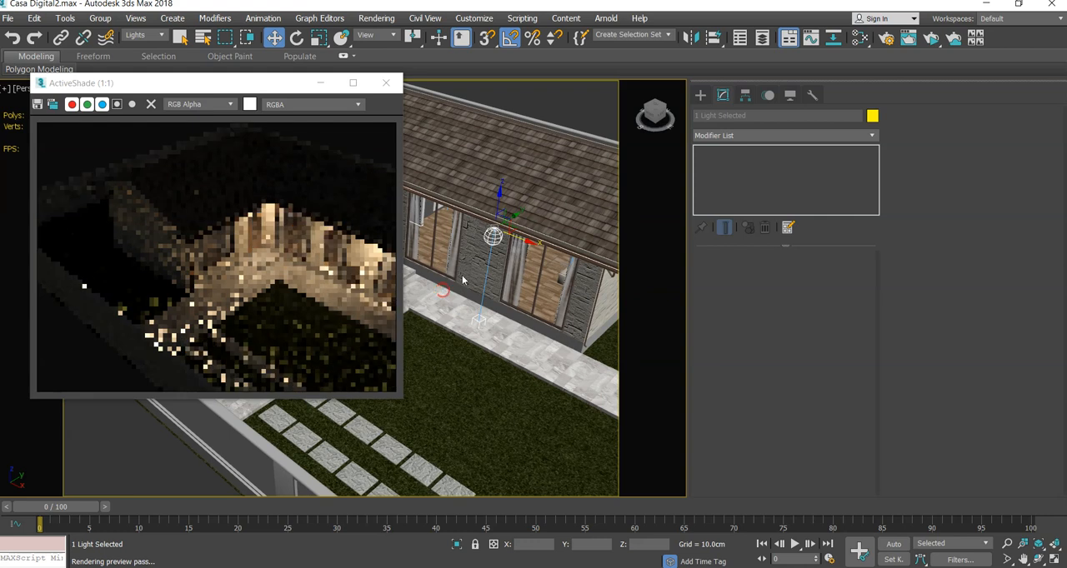
drag(517, 245, 558, 253)
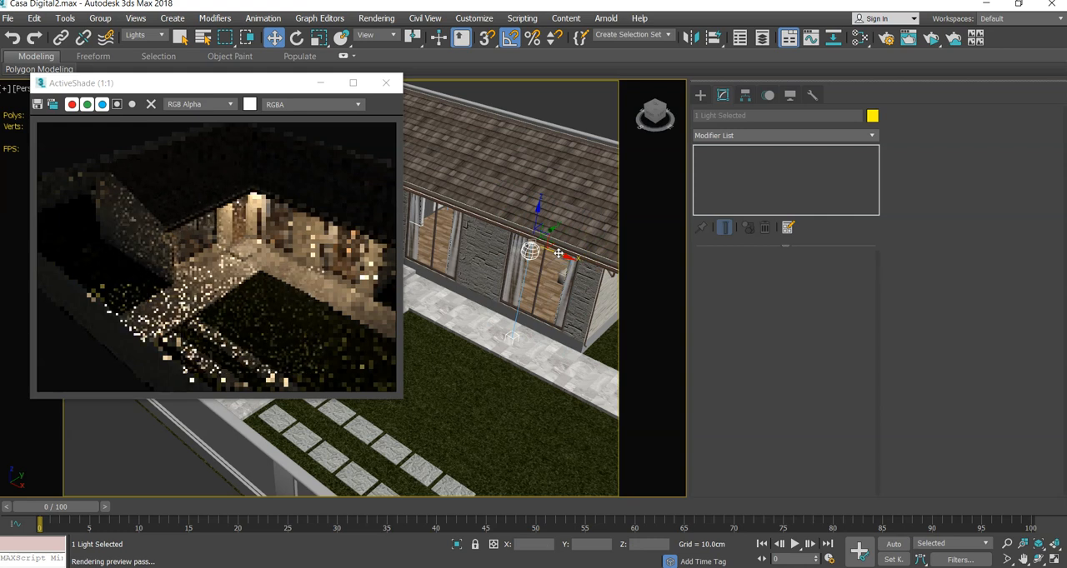
alt+middle_drag(547, 305, 497, 314)
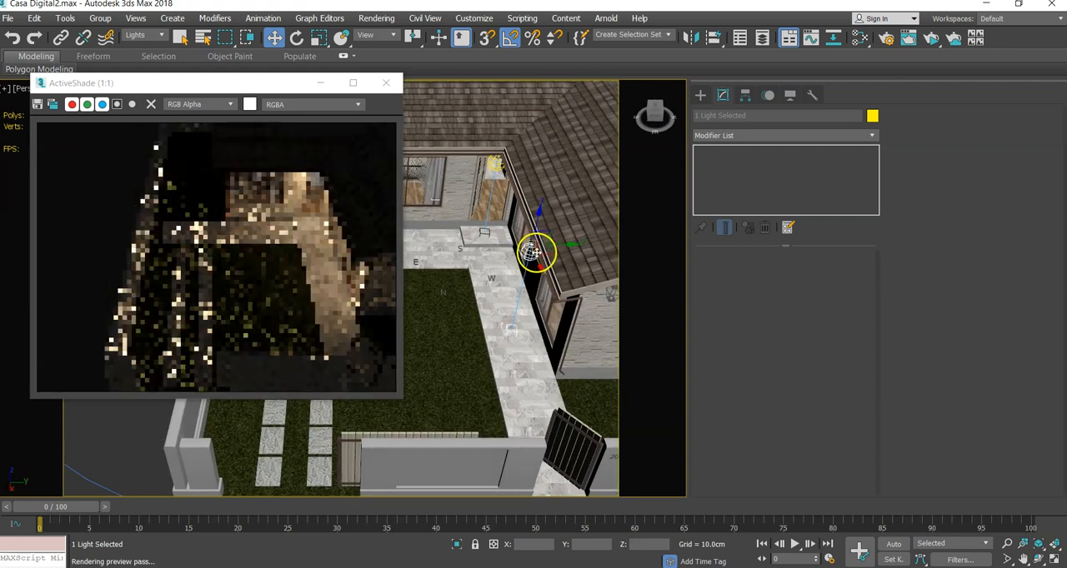
drag(541, 261, 657, 300)
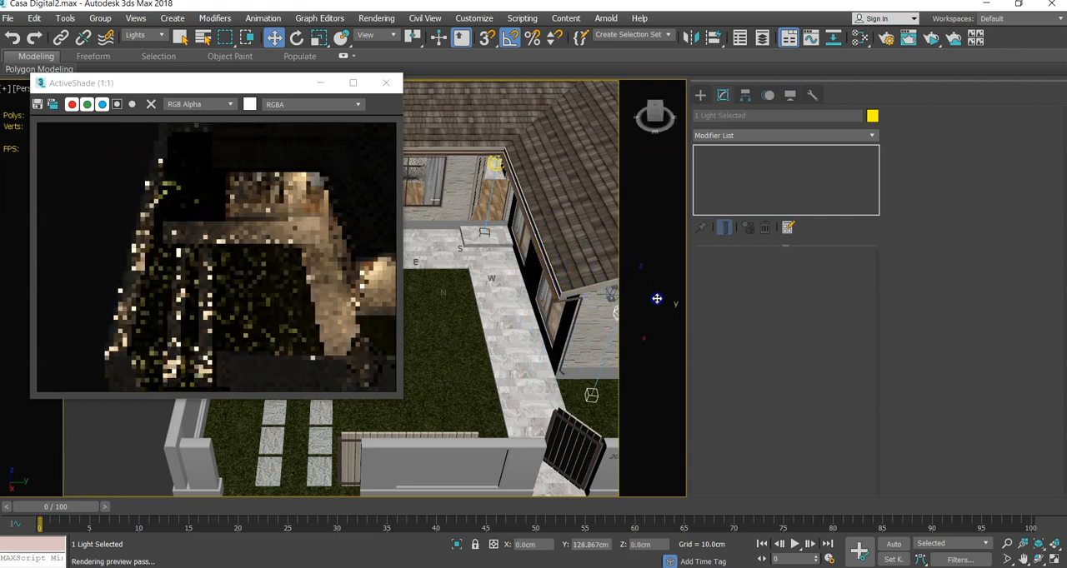
middle_drag(461, 318, 361, 301)
scroll(439, 305, up, 2)
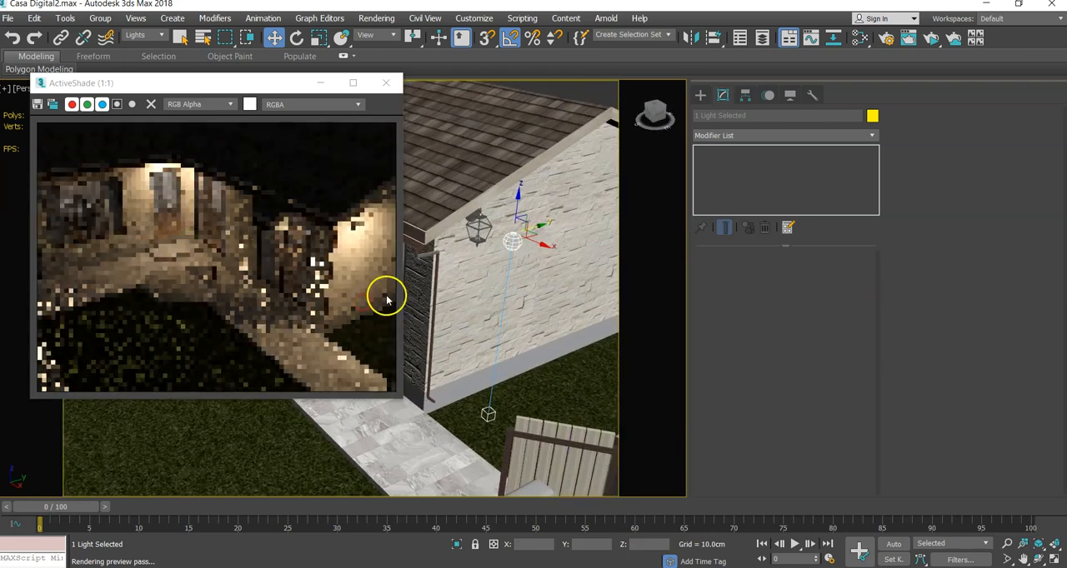
- Clone the gable light with its target along the wall to the far gable lantern as one independent copy
mouse_move(457, 316)
alt+middle_down()
mouse_move(489, 309)
mouse_move(500, 281)
mouse_move(459, 311)
alt+middle_up()
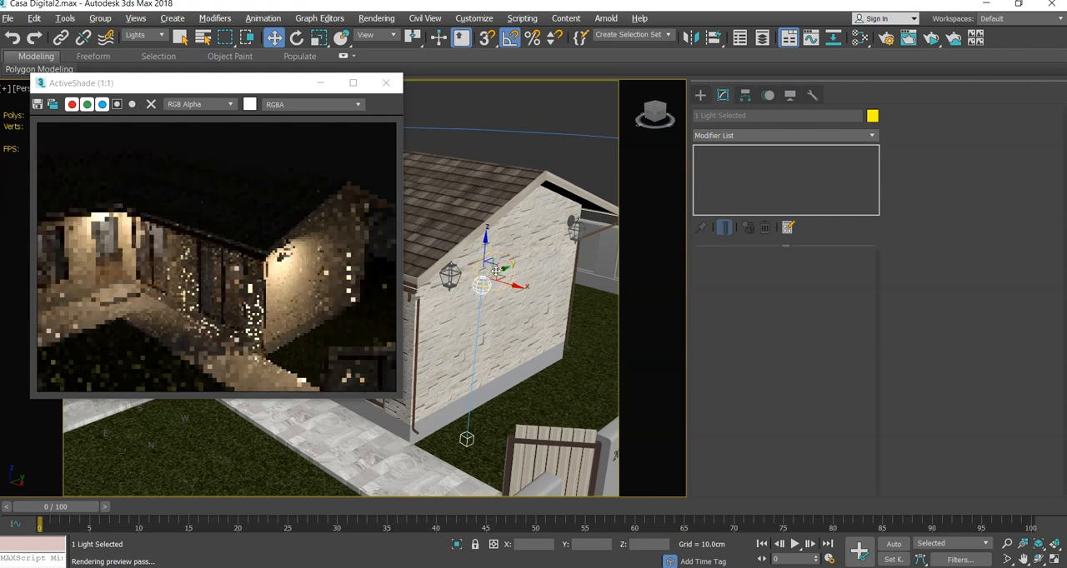
shift+drag(498, 265, 594, 228)
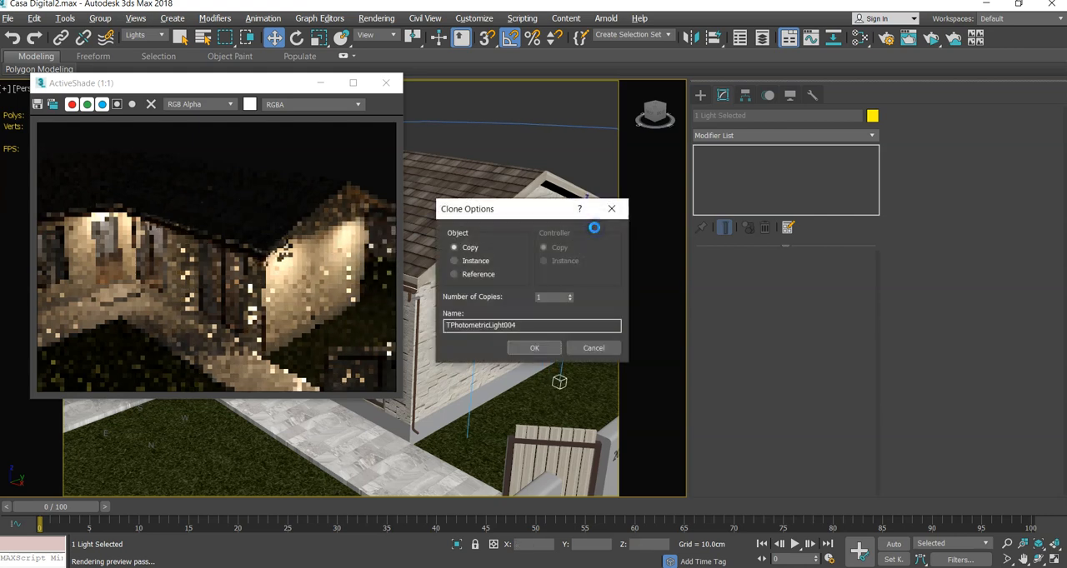
click(541, 349)
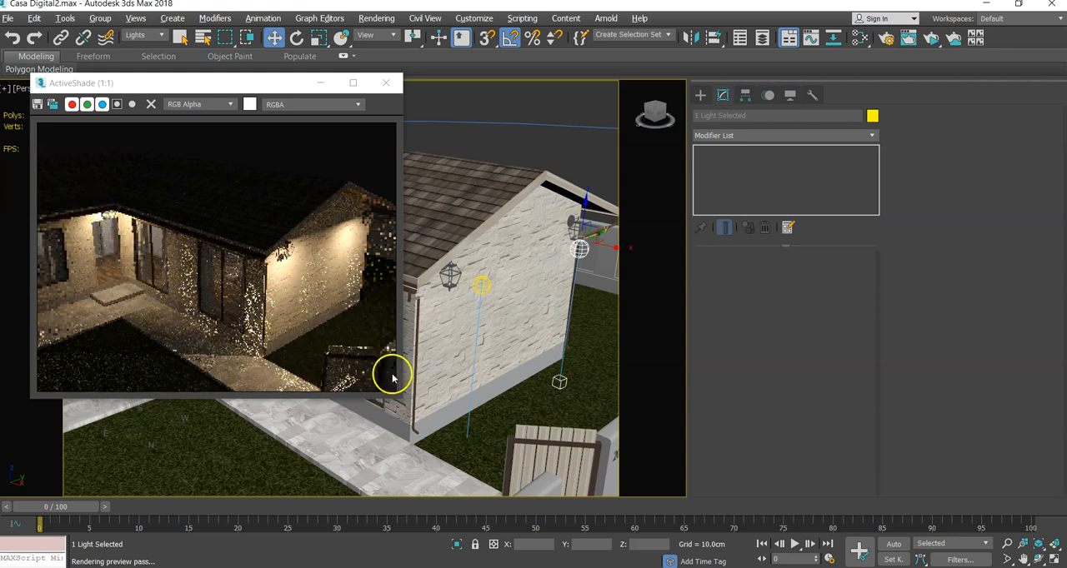
- Test a Disc emission shape of about 17 cm radius on the near gable light, and set its shape to Point
click(484, 287)
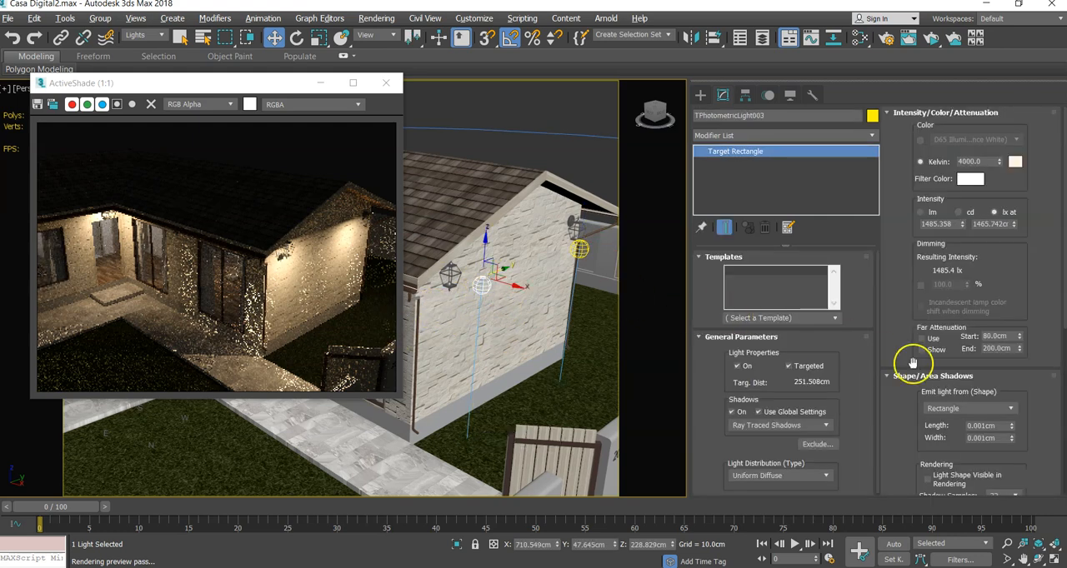
click(941, 410)
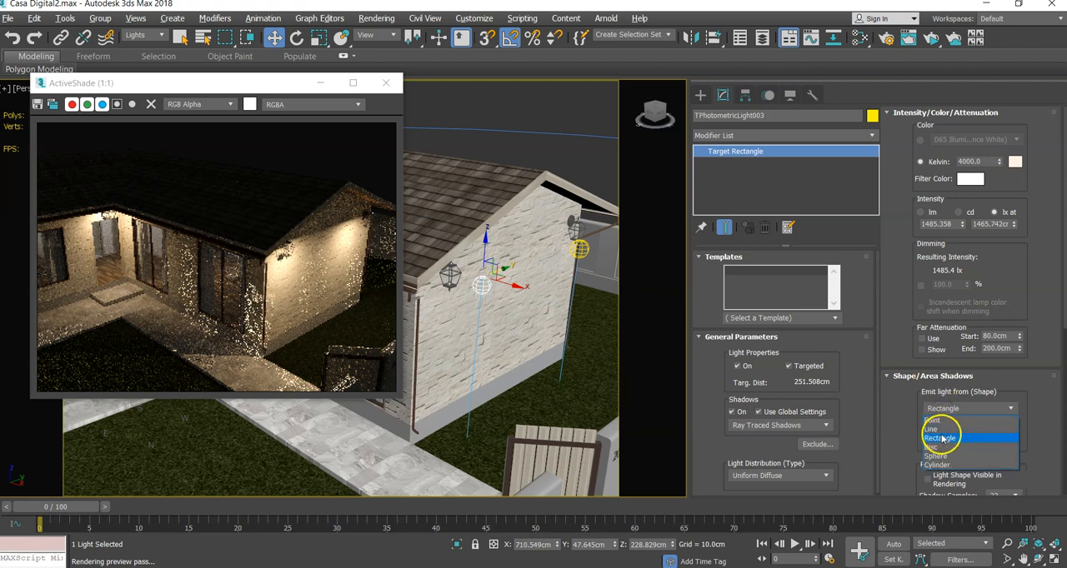
click(937, 447)
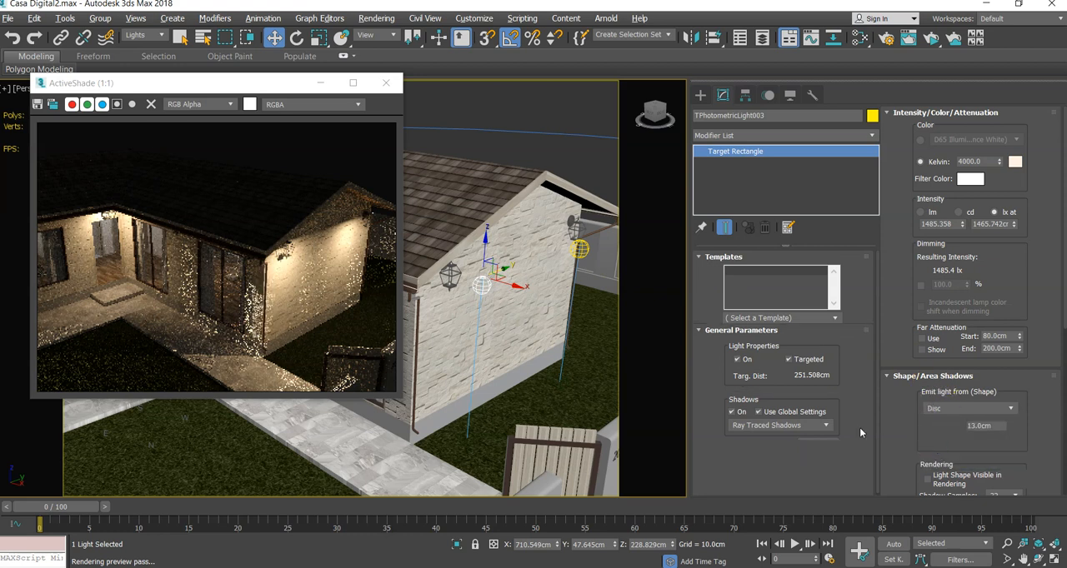
scroll(481, 283, up, 5)
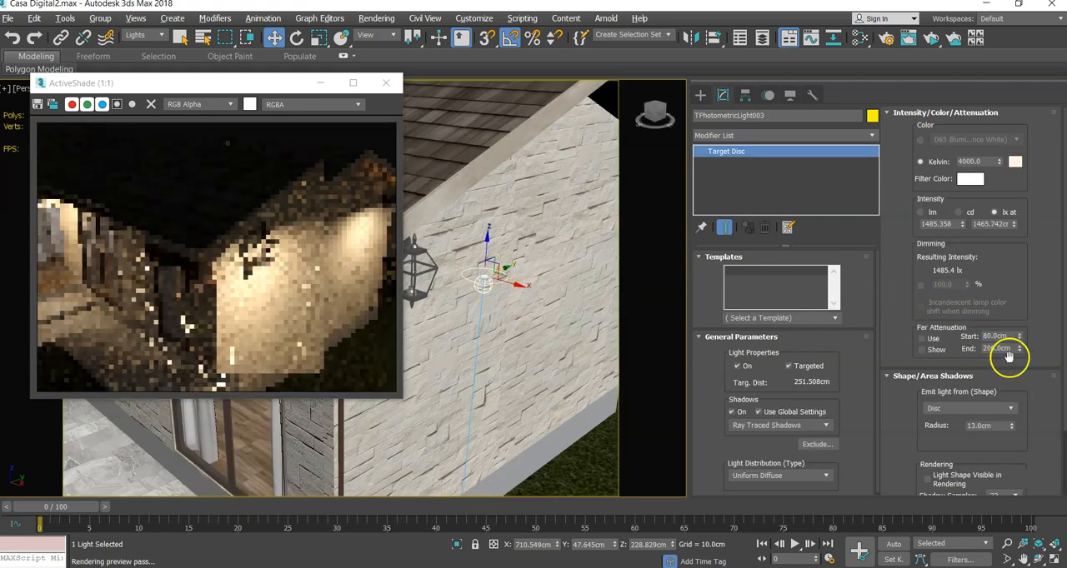
drag(1012, 428, 992, 372)
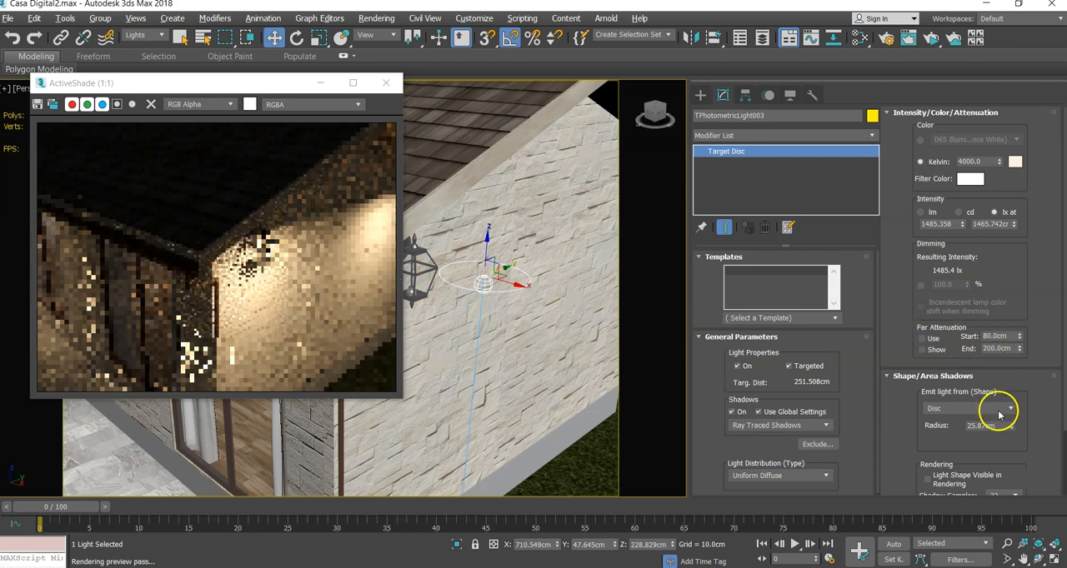
drag(1016, 427, 1010, 449)
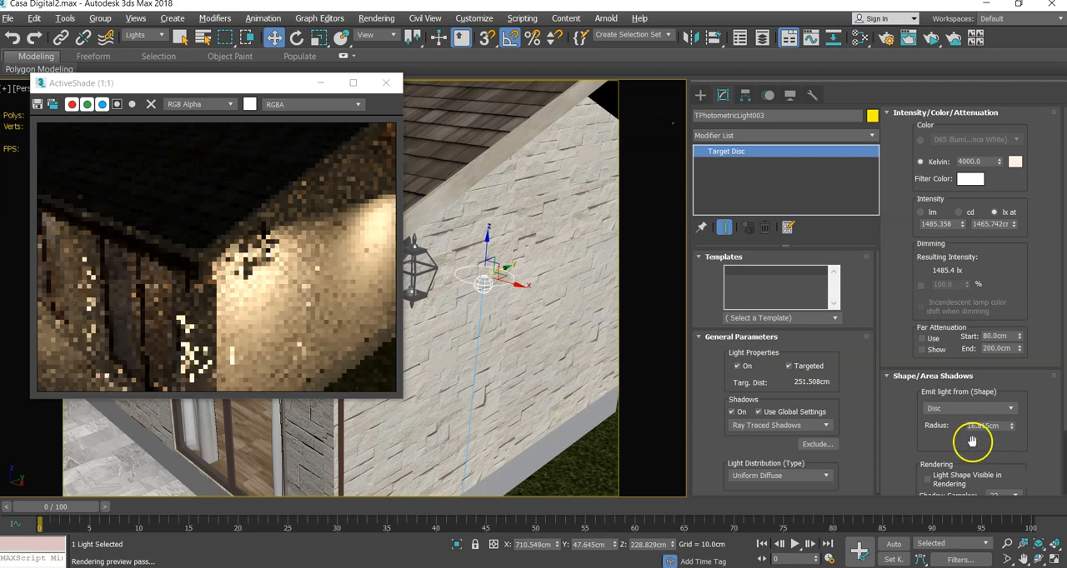
click(955, 408)
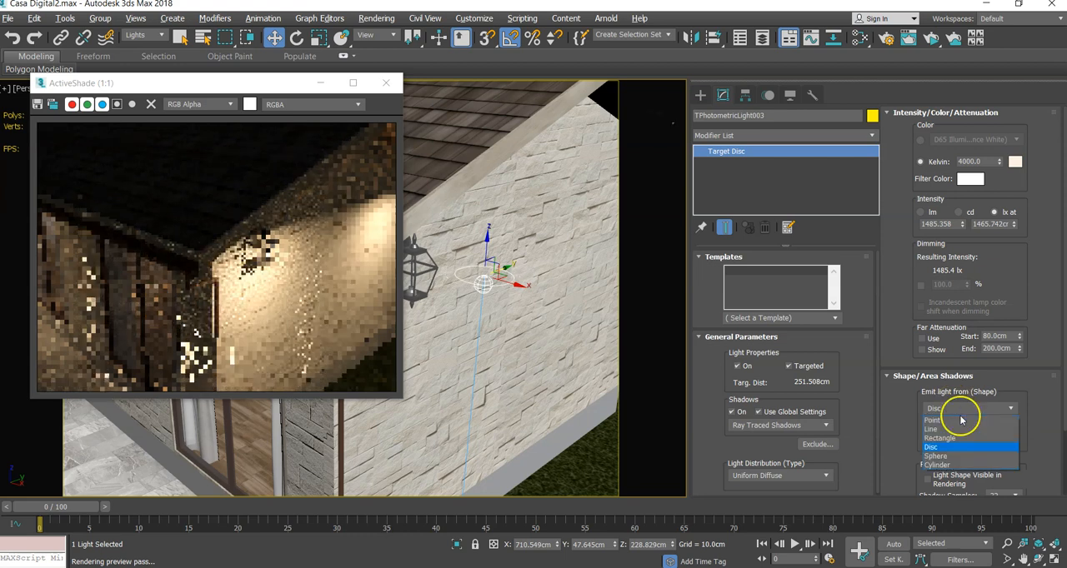
click(946, 419)
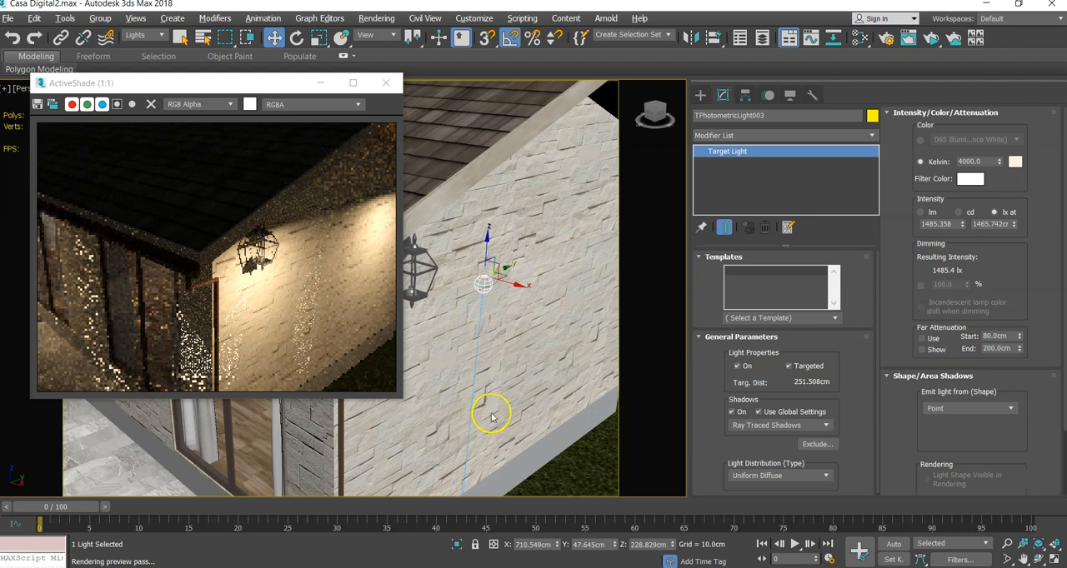
- Check the light on the gable wall near the lantern and close the ActiveShade preview
middle_drag(491, 412, 536, 306)
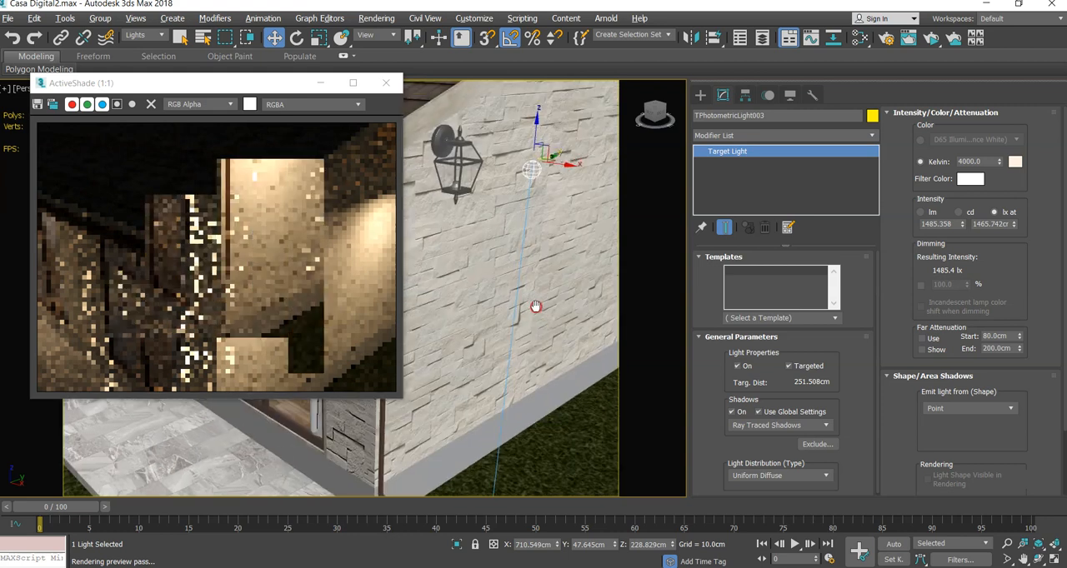
scroll(536, 307, down, 5)
scroll(530, 296, up, 4)
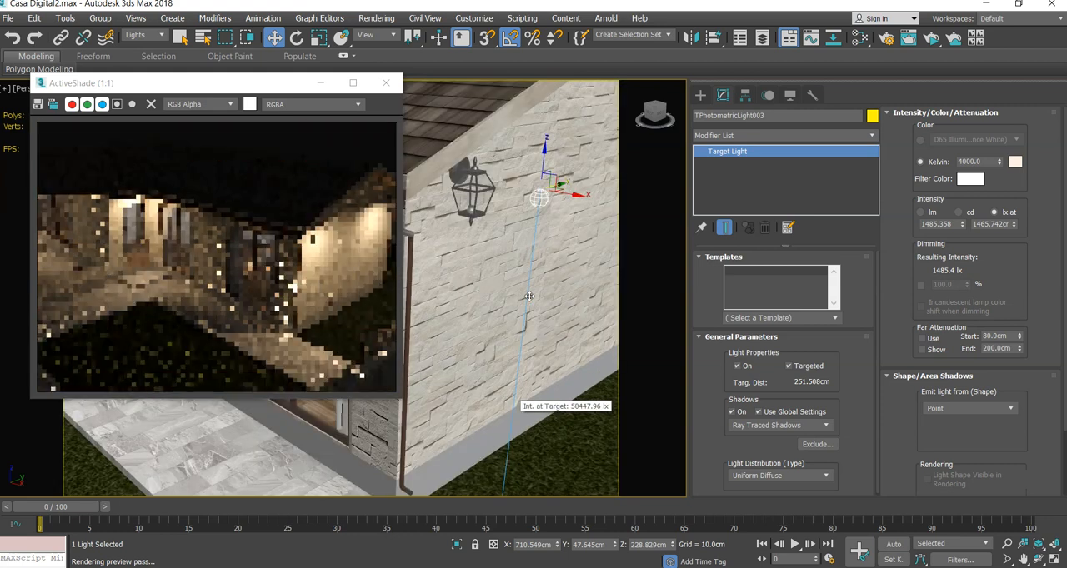
click(387, 85)
- Switch the viewport to a wireframe Top view framed on the living room and its ceiling lamps
scroll(407, 223, down, 4)
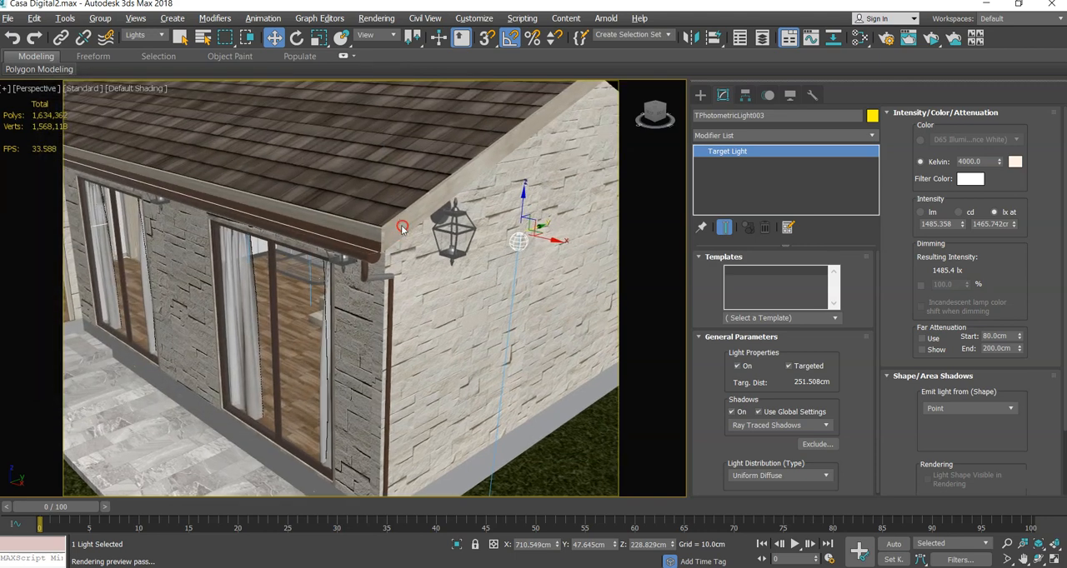
mouse_move(418, 265)
alt+middle_down()
mouse_move(442, 312)
mouse_move(471, 278)
mouse_move(414, 306)
mouse_move(436, 311)
mouse_move(444, 298)
mouse_move(434, 300)
mouse_move(445, 334)
mouse_move(502, 342)
alt+middle_up()
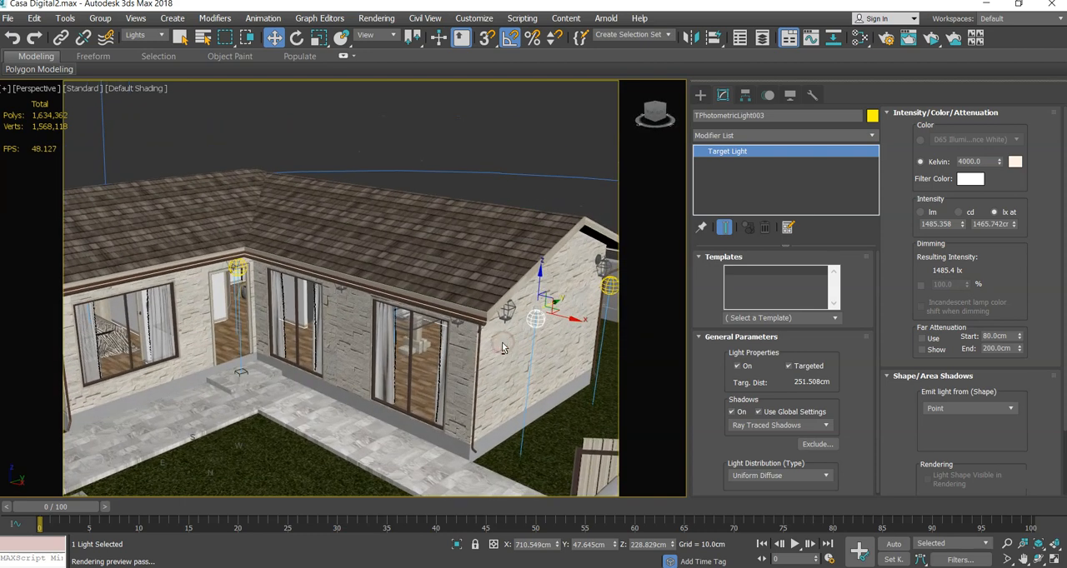
key(F3)
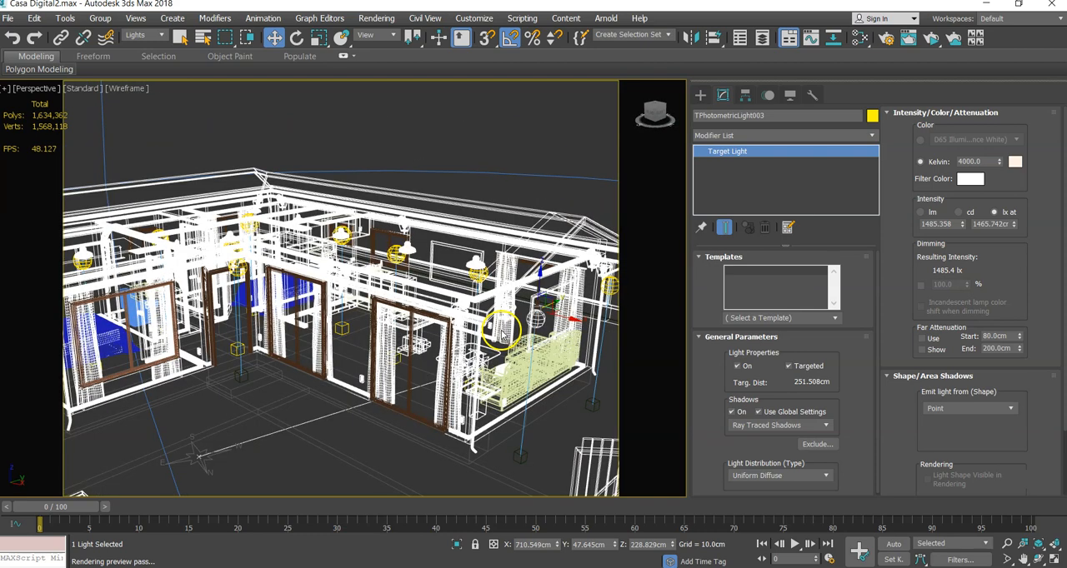
alt+middle_drag(471, 322, 444, 338)
key(t)
key(z)
scroll(442, 326, down, 3)
scroll(330, 270, up, 5)
scroll(486, 344, up, 7)
middle_drag(481, 343, 512, 200)
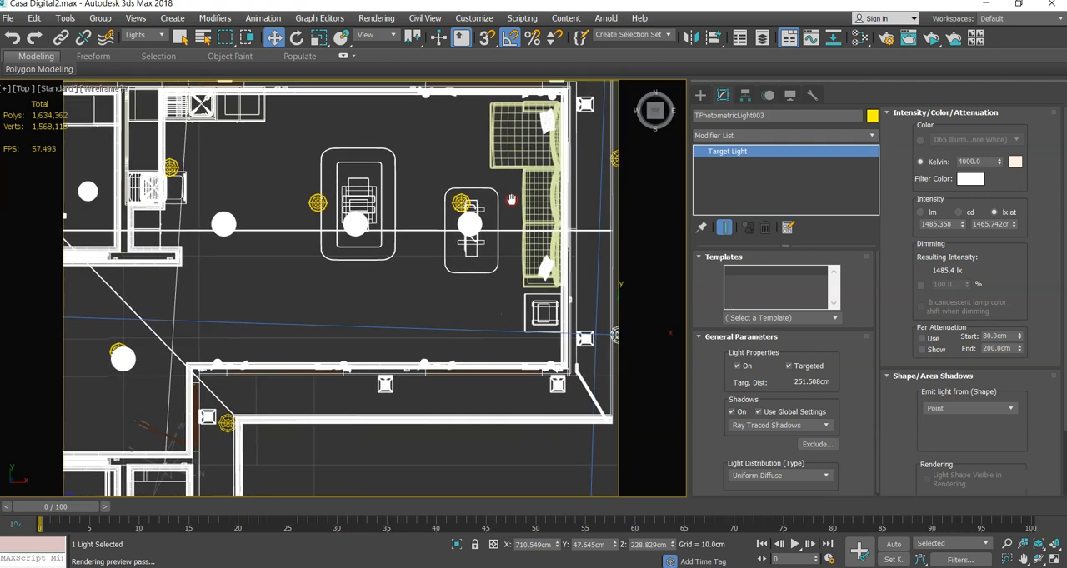
- Delete the interior Arnold light with its target beside the ceiling lamp nearest the sofa
click(477, 190)
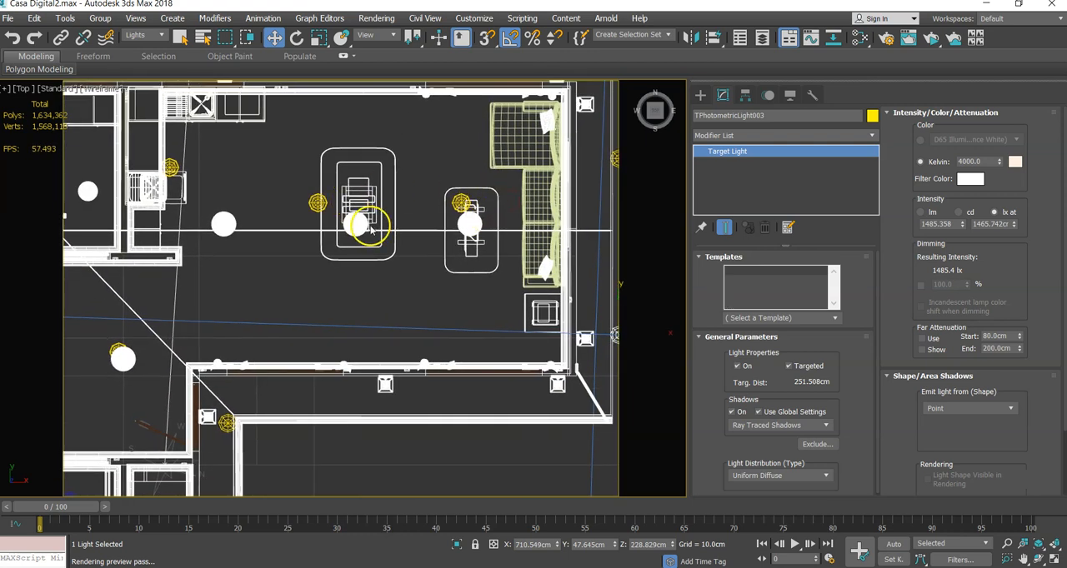
scroll(469, 226, up, 3)
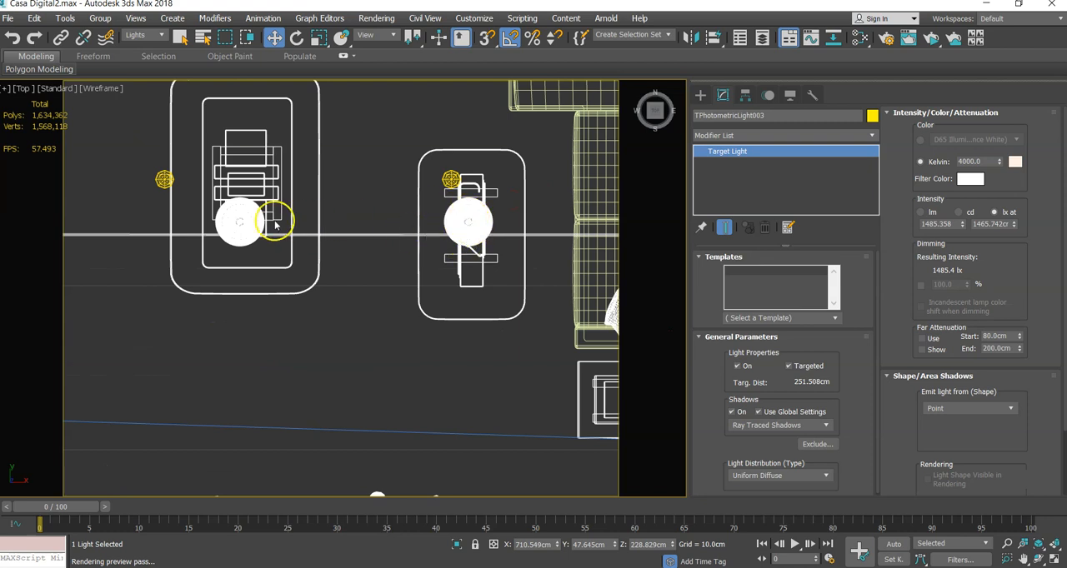
scroll(275, 229, down, 2)
middle_drag(410, 227, 410, 249)
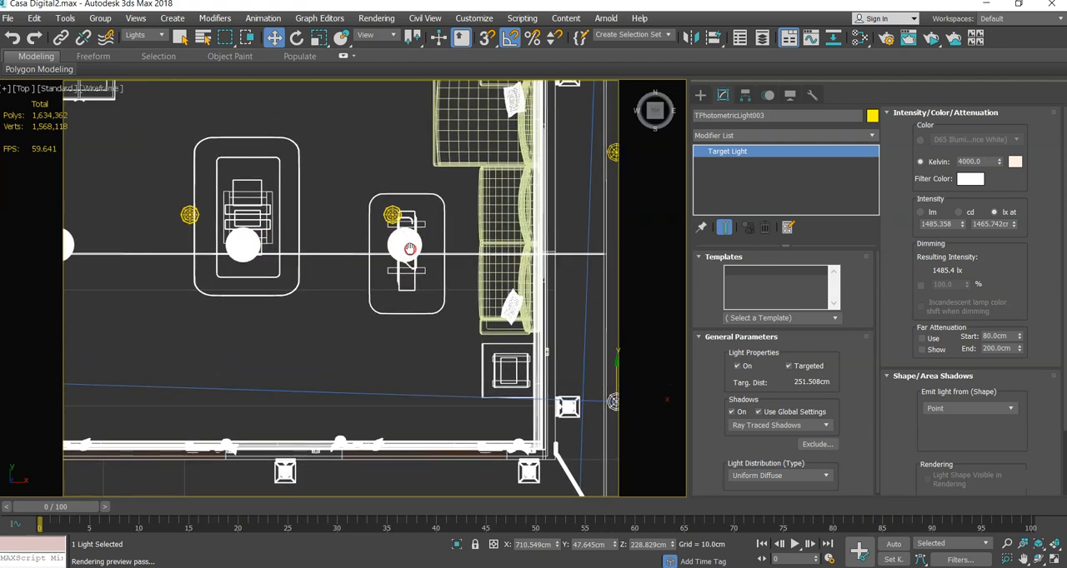
click(393, 215)
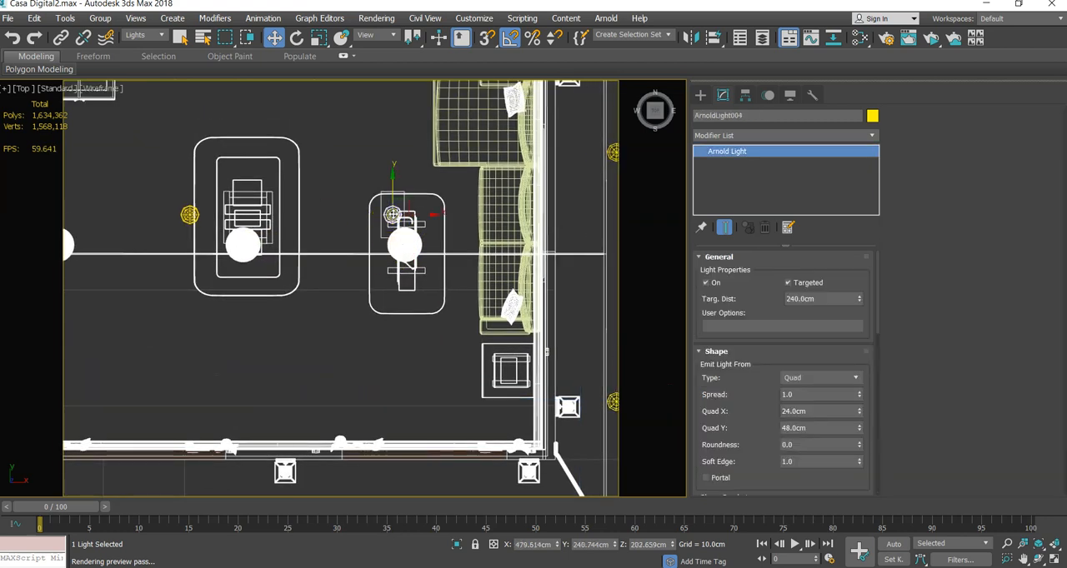
scroll(392, 215, up, 3)
scroll(393, 215, down, 5)
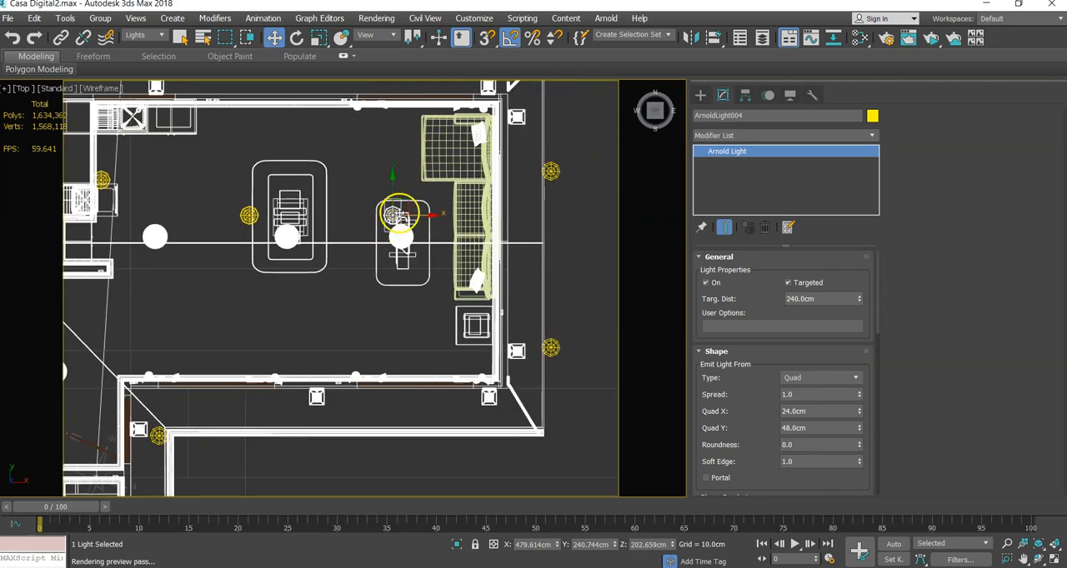
scroll(399, 215, up, 2)
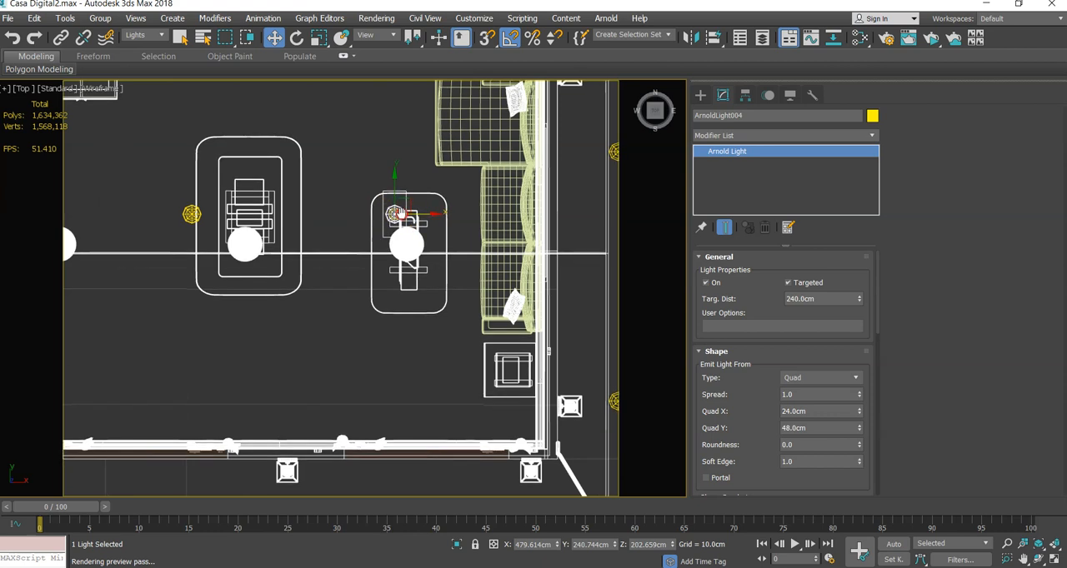
scroll(398, 215, up, 3)
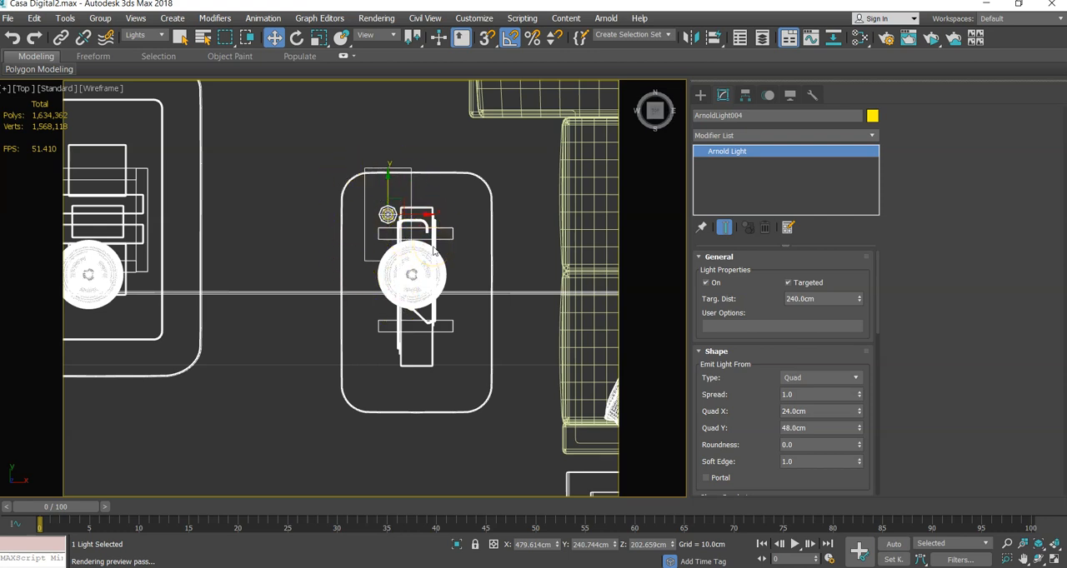
scroll(331, 191, down, 2)
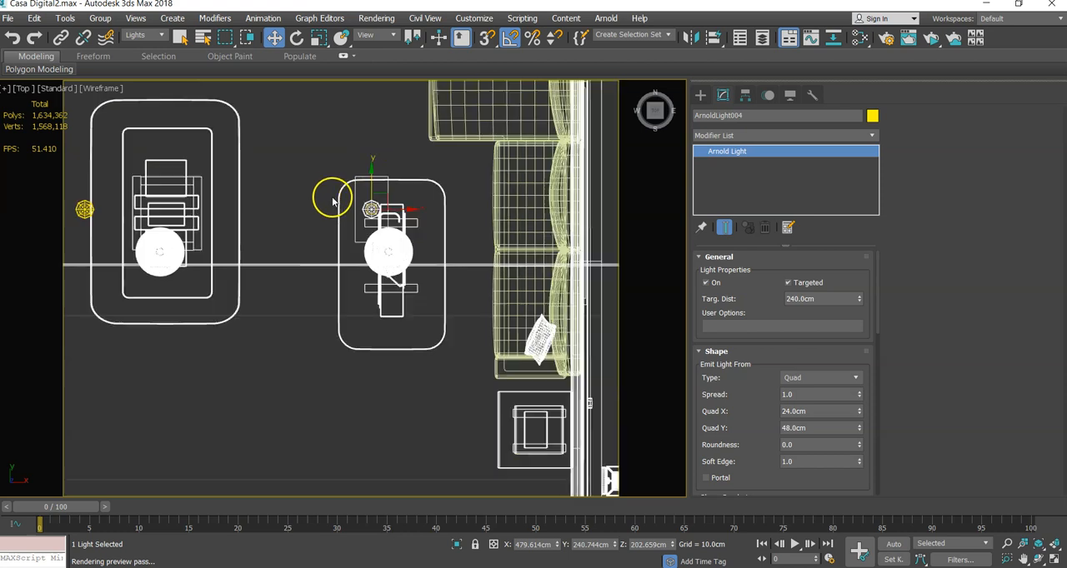
middle_drag(381, 233, 418, 220)
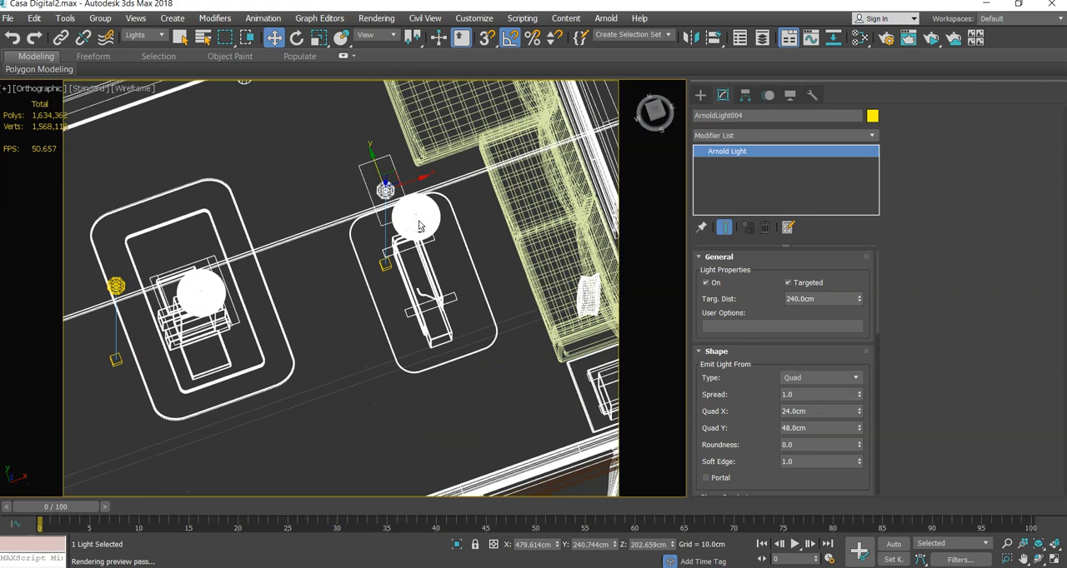
key(Delete)
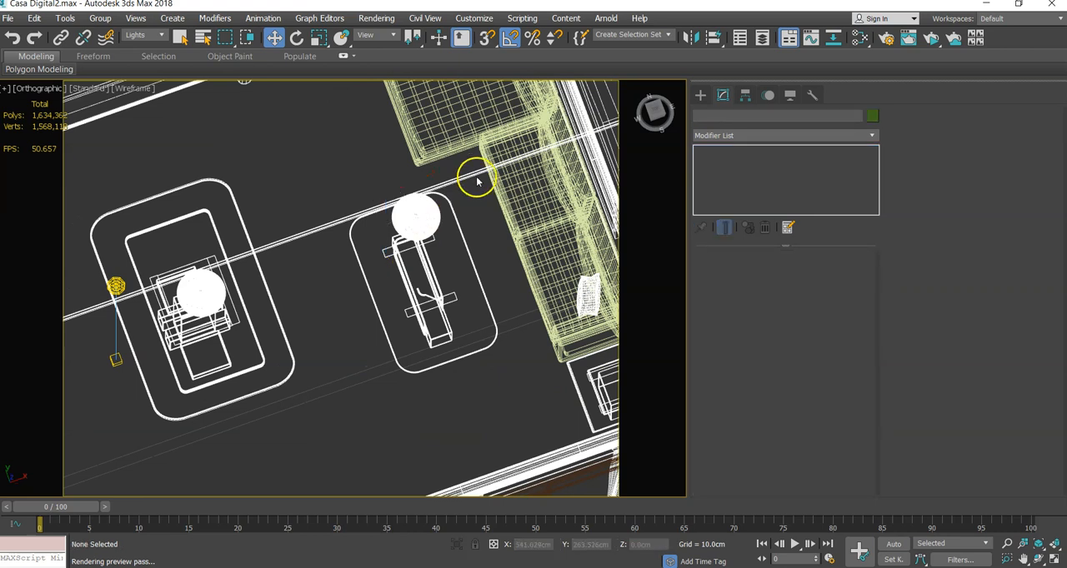
- Create a targeted Arnold light between the two living room tables, with its target about 53 cm away on the table nearest the sofa
click(702, 95)
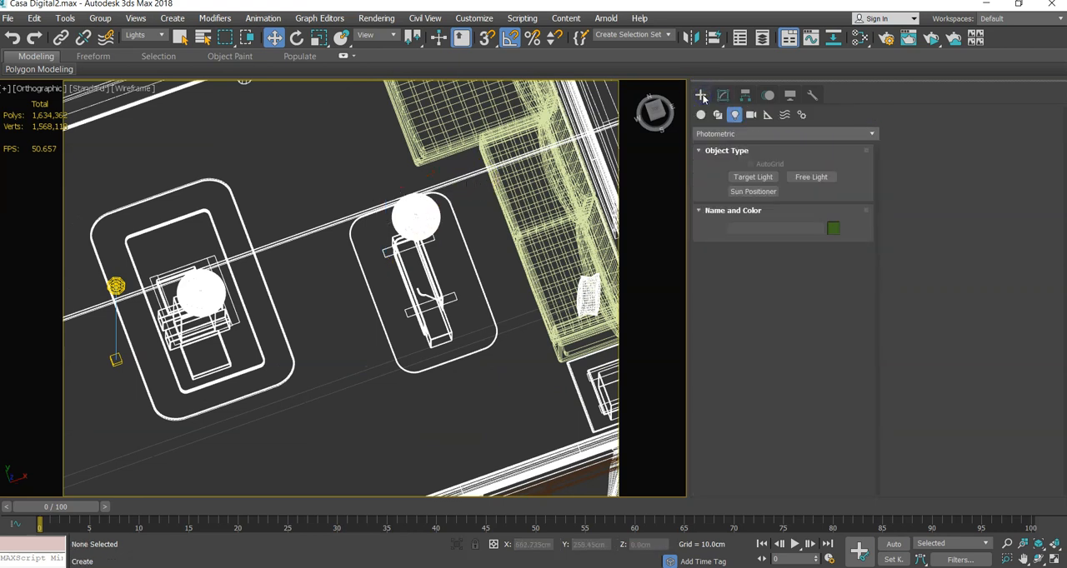
click(711, 134)
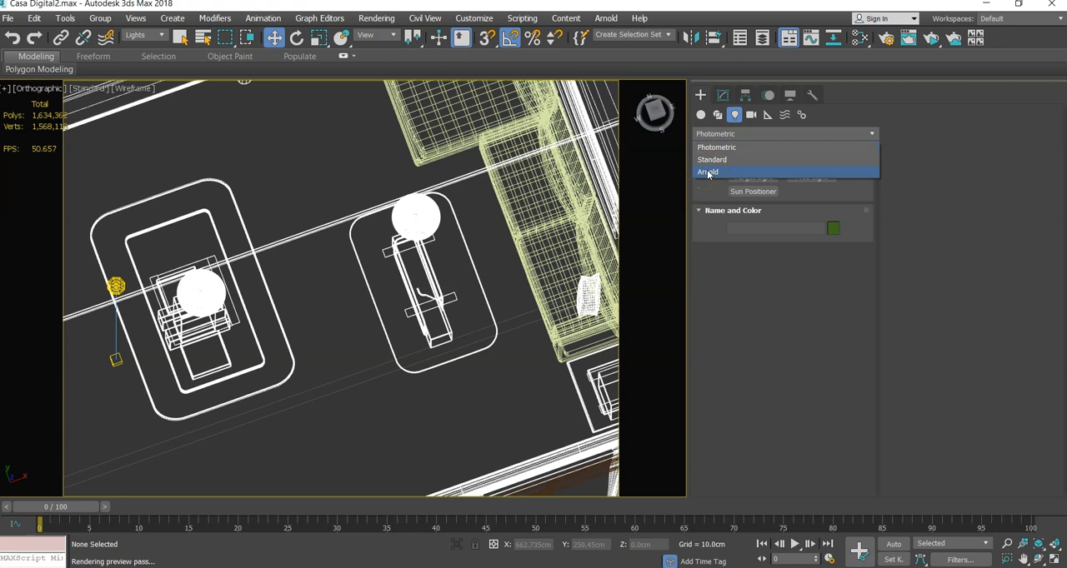
click(708, 173)
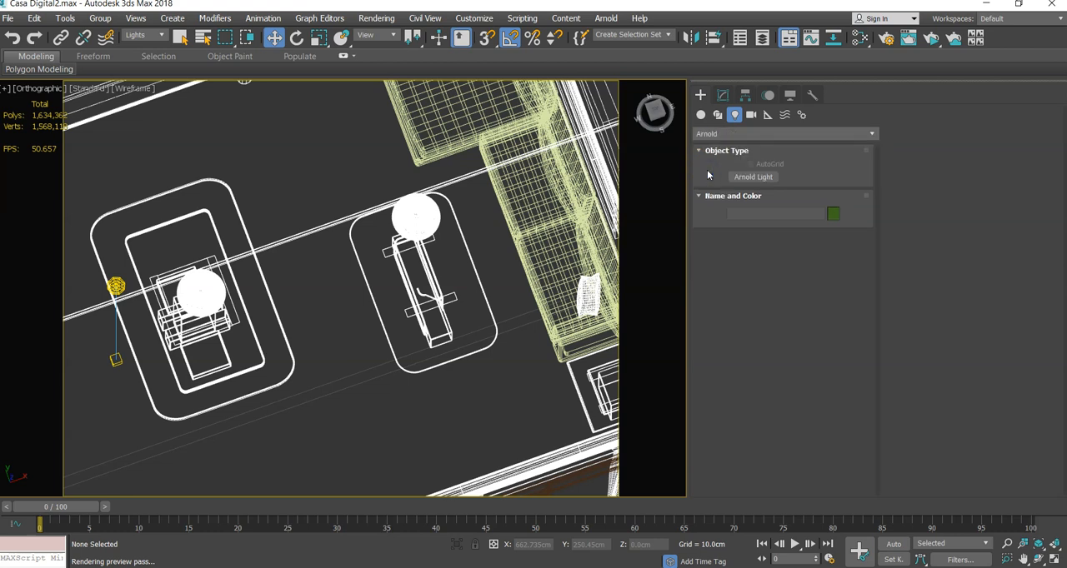
click(742, 181)
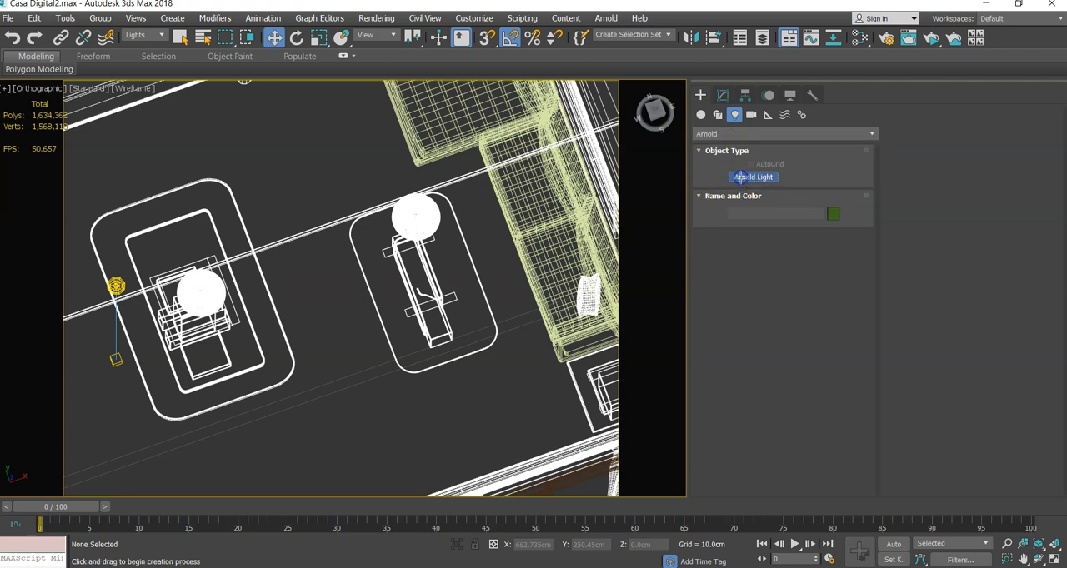
click(337, 285)
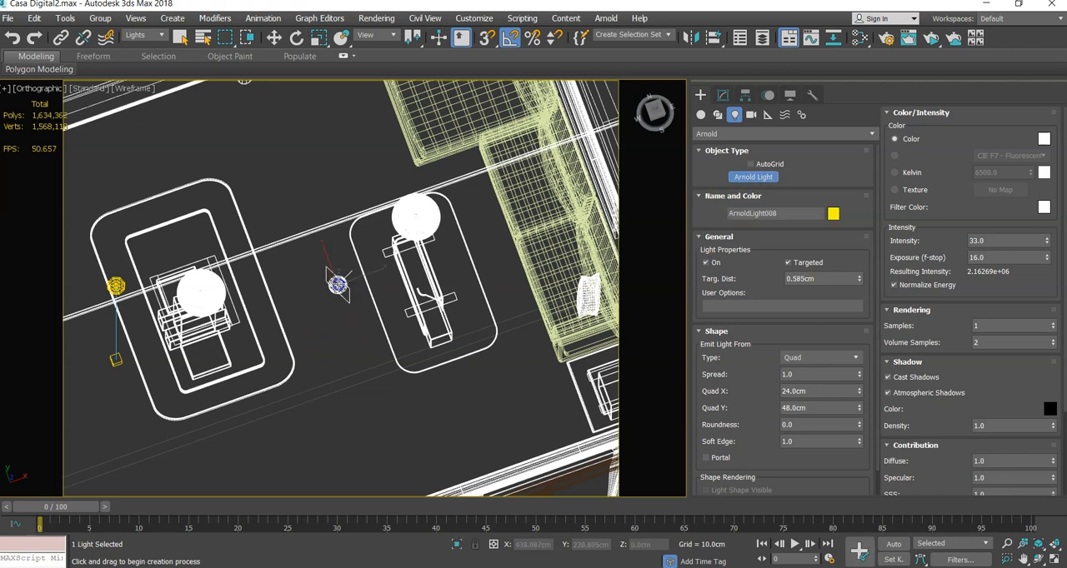
drag(327, 290, 405, 265)
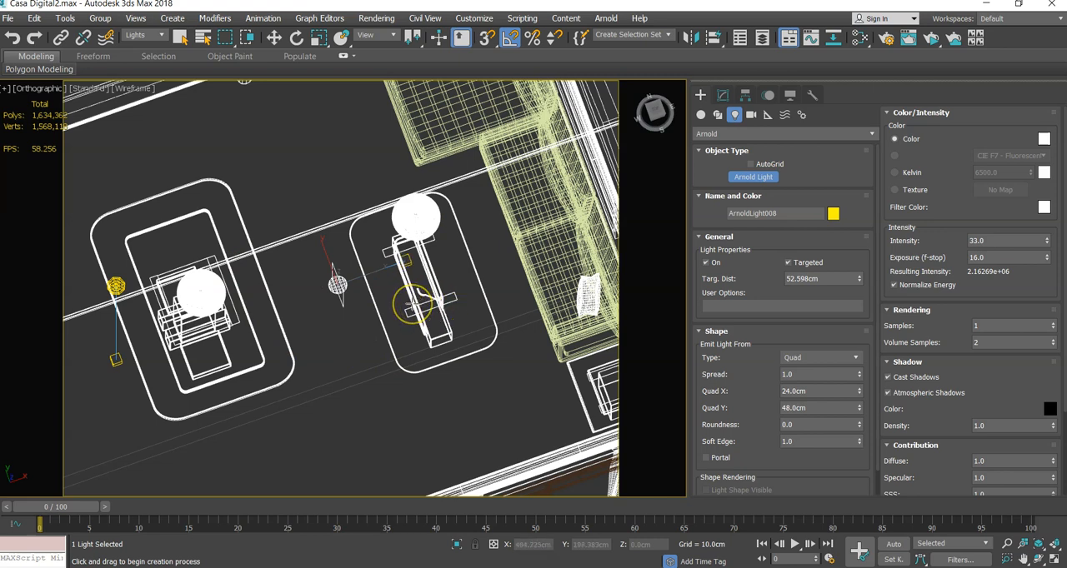
- Move the new Arnold light in the Top view to directly over its target at the table nearest the sofa
key(t)
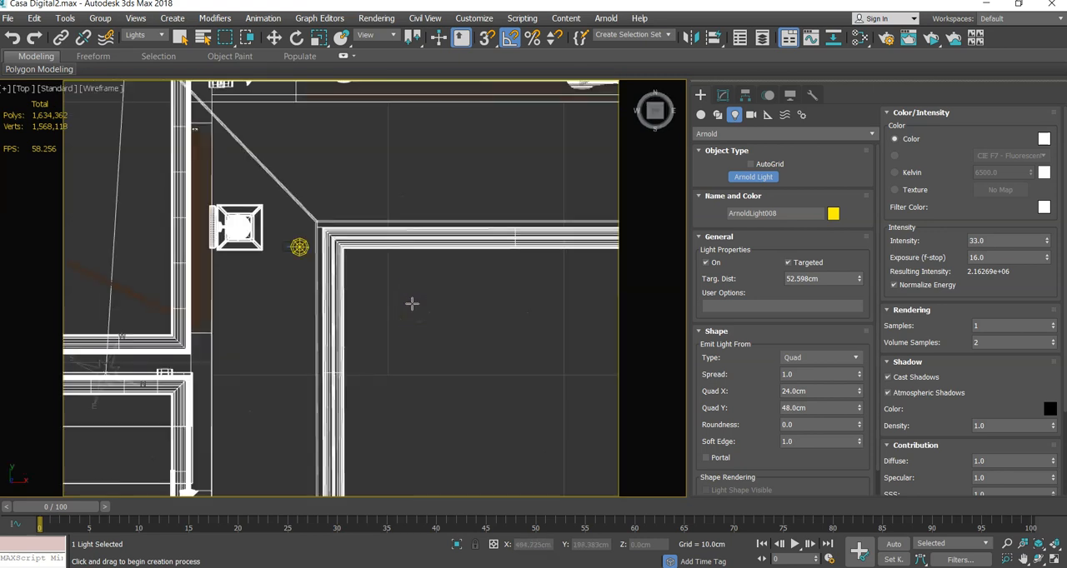
key(z)
scroll(413, 303, down, 5)
middle_drag(448, 291, 412, 278)
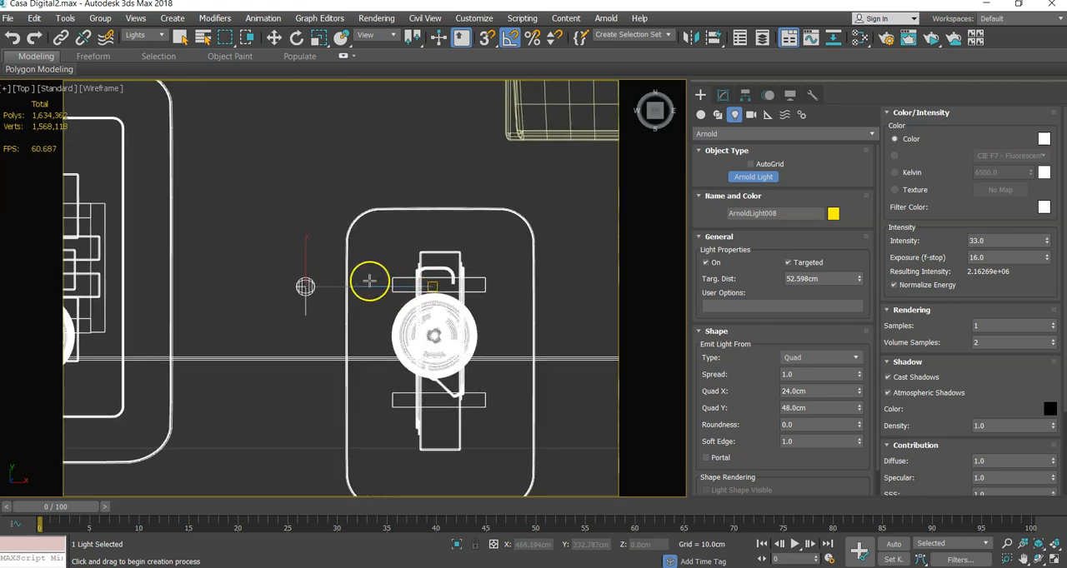
click(274, 38)
drag(342, 287, 472, 298)
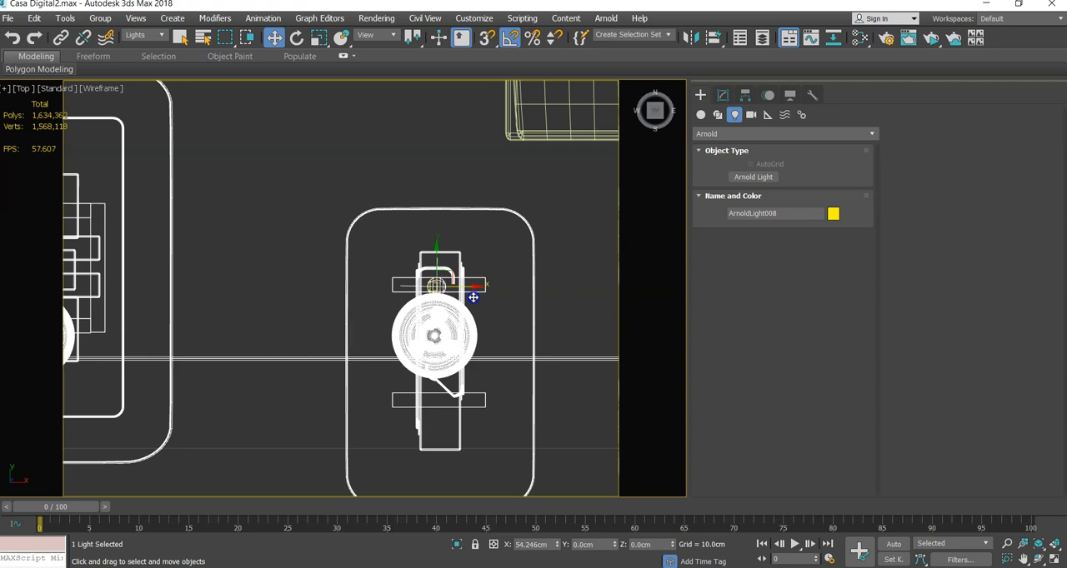
alt+middle_drag(473, 298, 442, 246)
- Raise the Arnold light to a height of about 207 cm, just below the ceiling lamp
drag(438, 256, 417, 42)
middle_drag(416, 240, 417, 350)
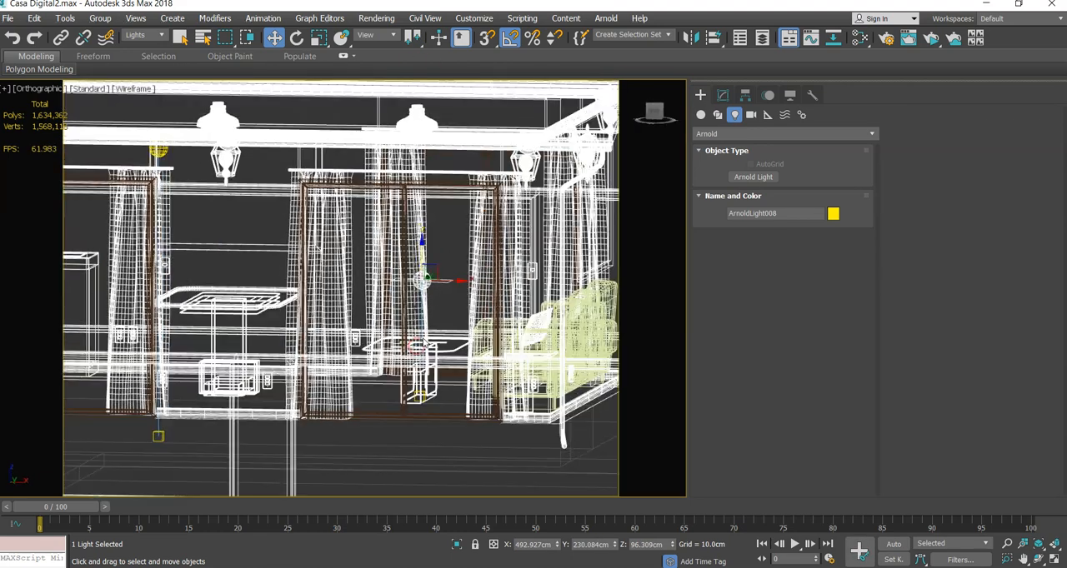
click(426, 253)
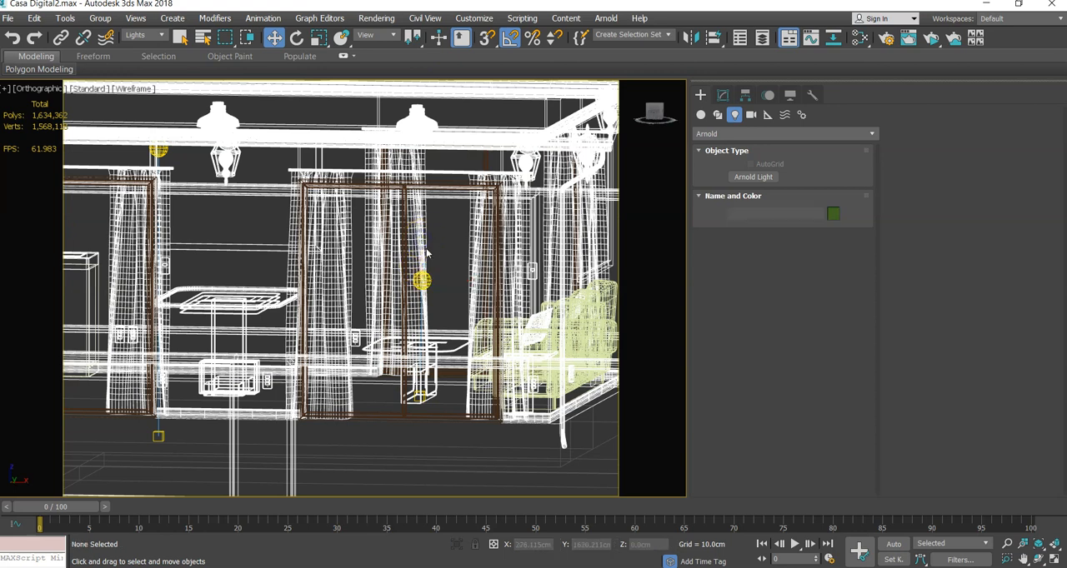
click(423, 282)
drag(424, 265, 433, 157)
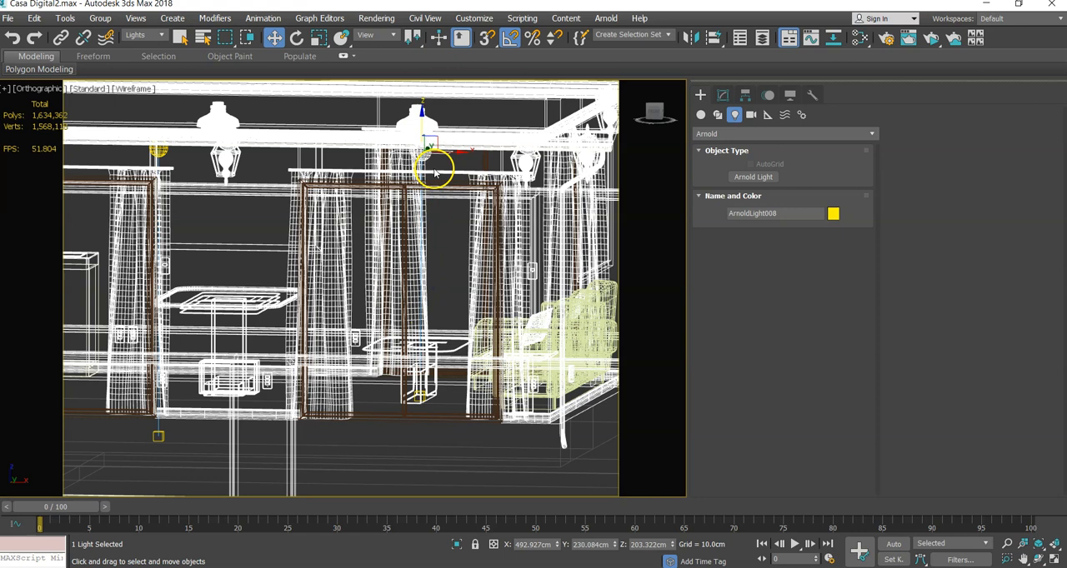
key(f)
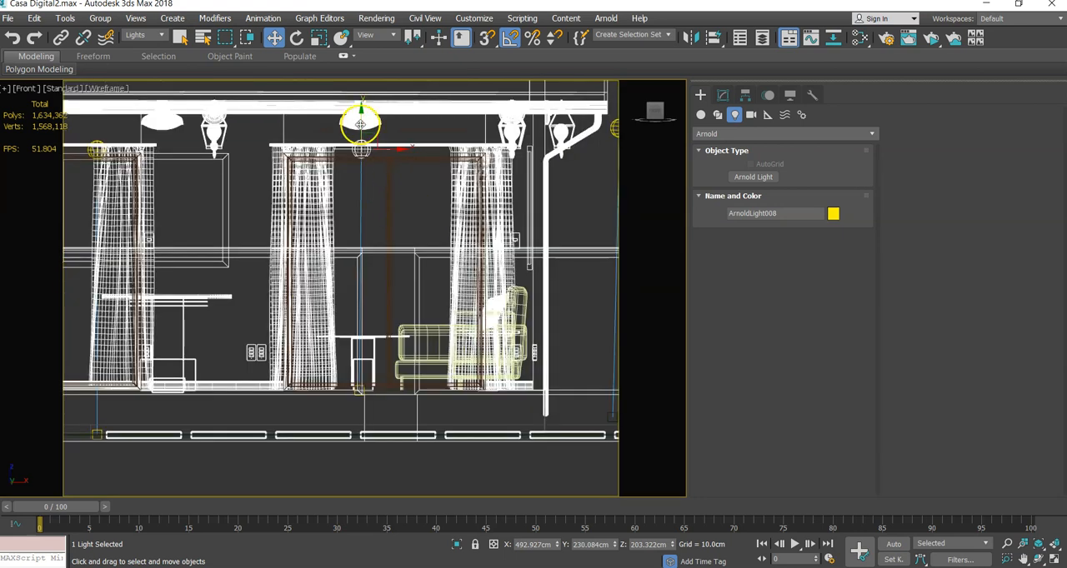
drag(361, 123, 333, 117)
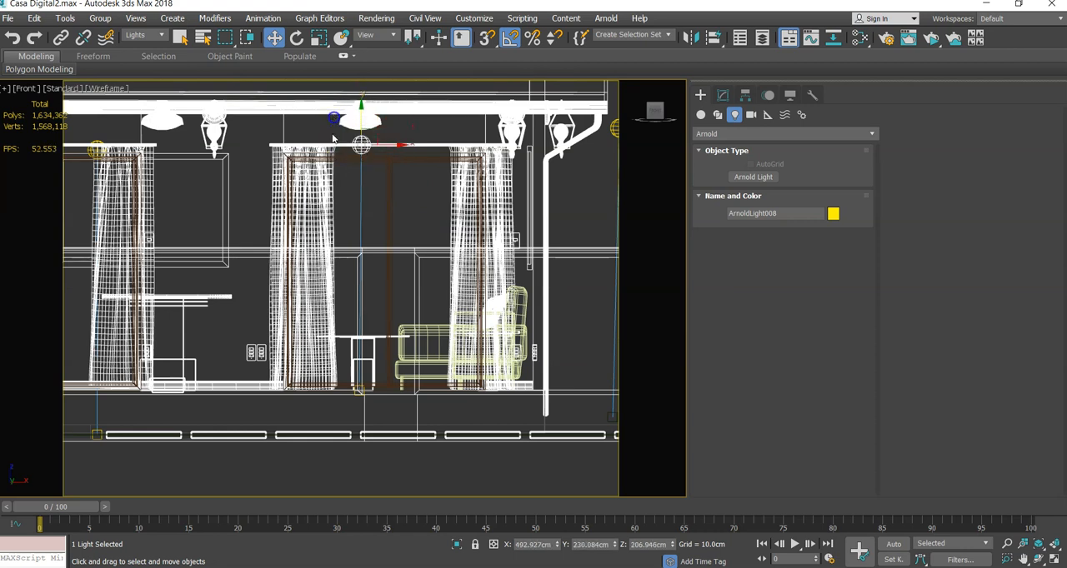
- Move the Arnold light together with its target about 281 cm along negative X, towards the middle of the living room and kitchen
drag(421, 481, 284, 160)
drag(274, 109, 273, 110)
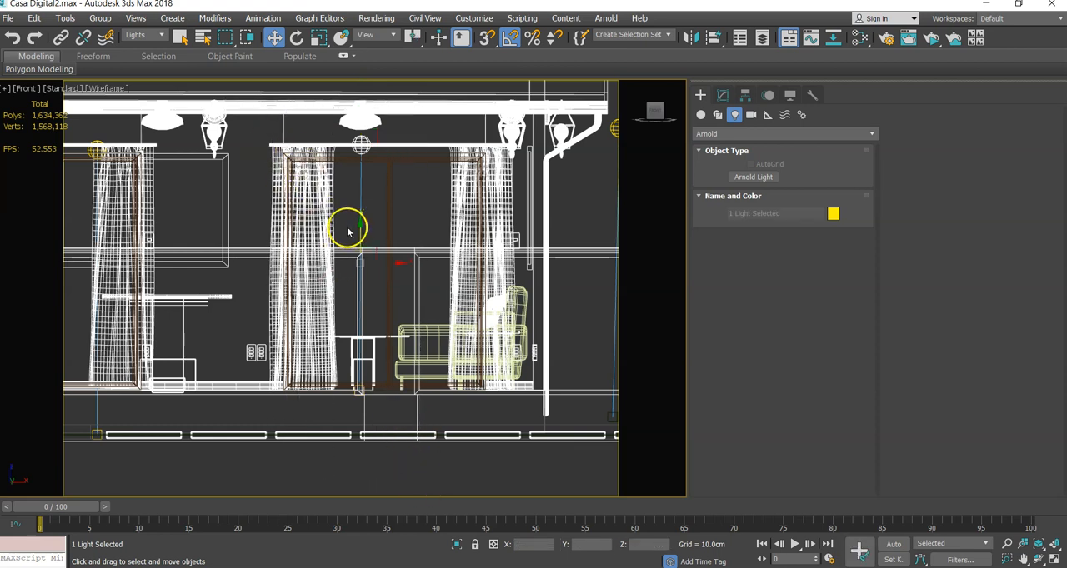
key(t)
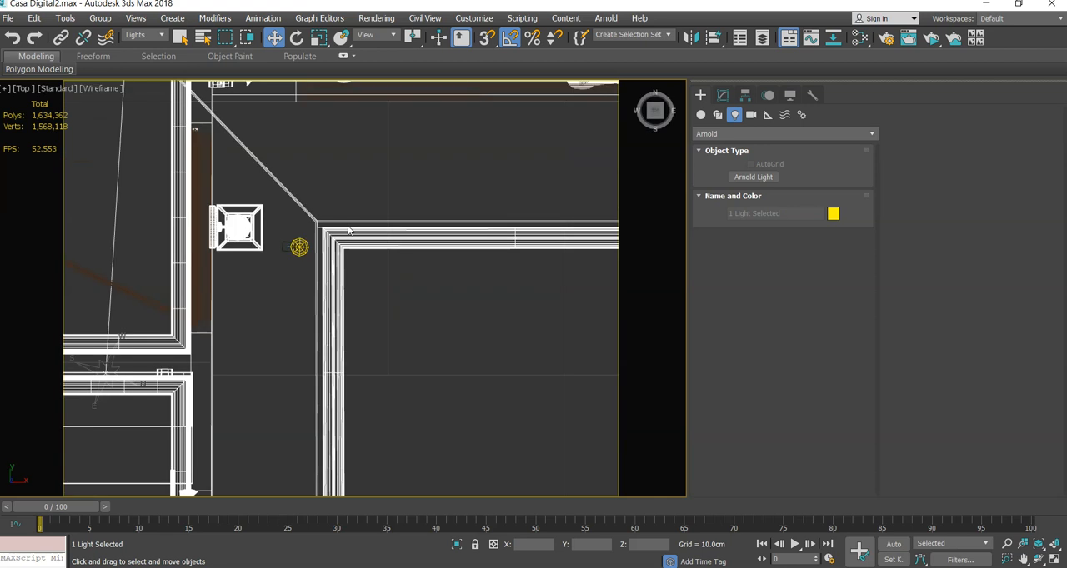
scroll(358, 243, down, 10)
scroll(441, 183, up, 4)
middle_drag(343, 241, 230, 286)
drag(449, 264, 300, 256)
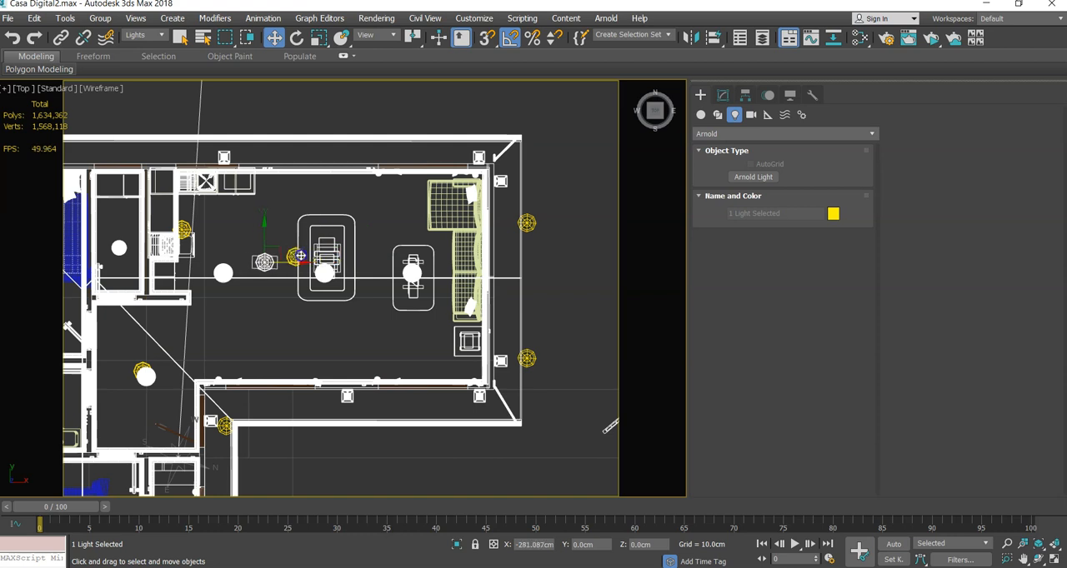
- Turn off angle snap and rotate the Arnold light about Z to about 89.5°, aligning its rectangle with the room's walls
scroll(222, 269, up, 5)
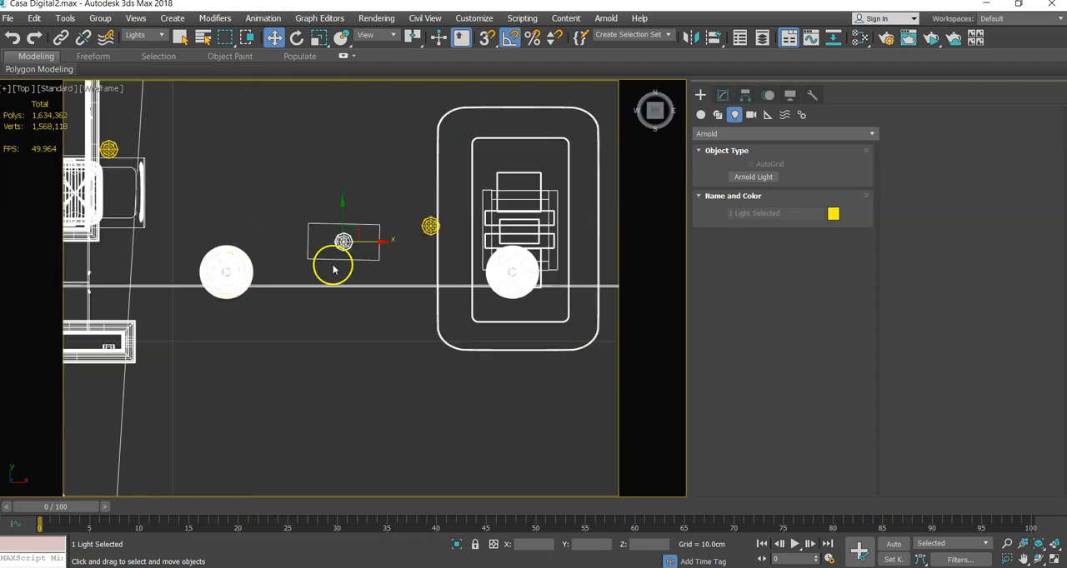
click(296, 38)
drag(375, 227, 356, 206)
click(379, 169)
click(342, 240)
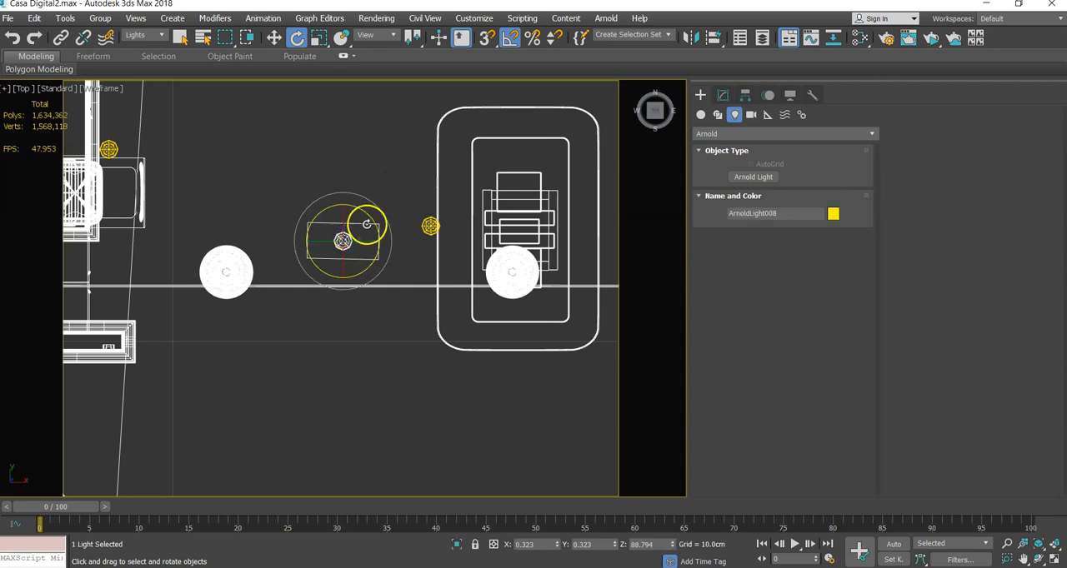
drag(368, 220, 397, 157)
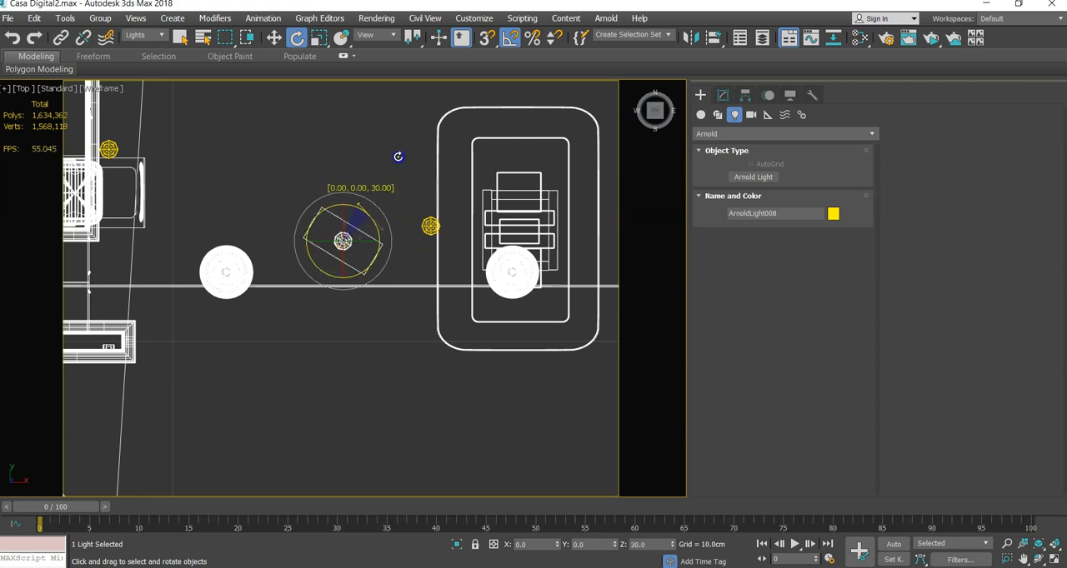
click(510, 39)
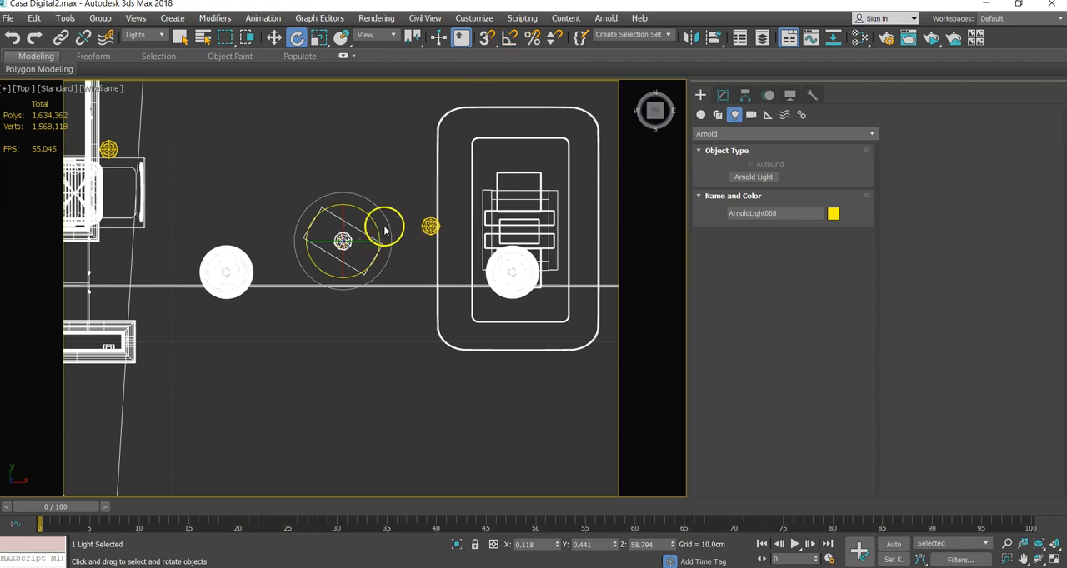
drag(375, 218, 394, 250)
scroll(394, 258, down, 3)
middle_drag(396, 264, 324, 273)
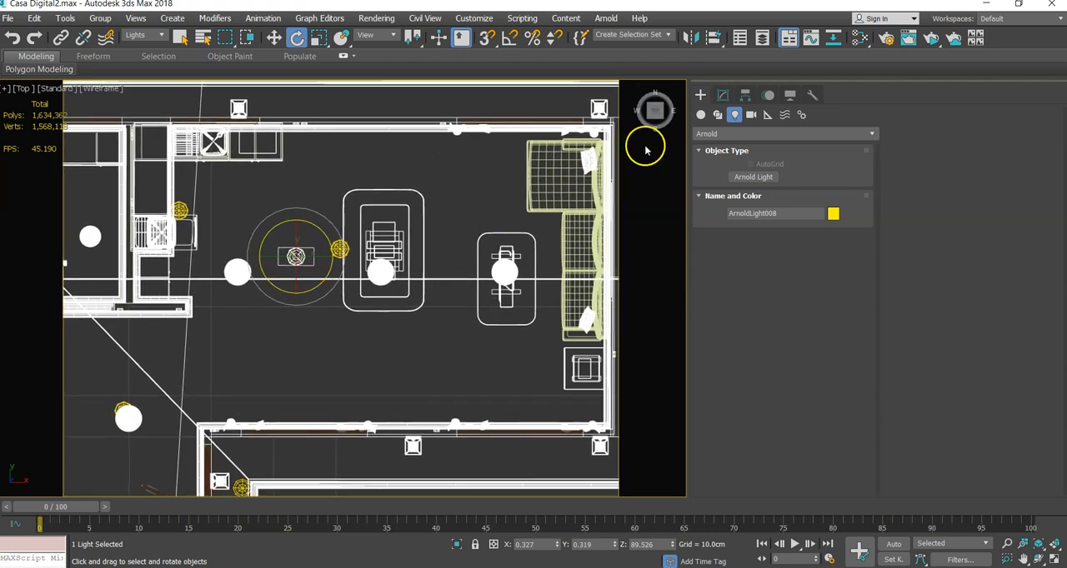
- Keep the light's Quad shape and enlarge it to about 331 cm in X and 692 cm in Y to span the living room
click(722, 96)
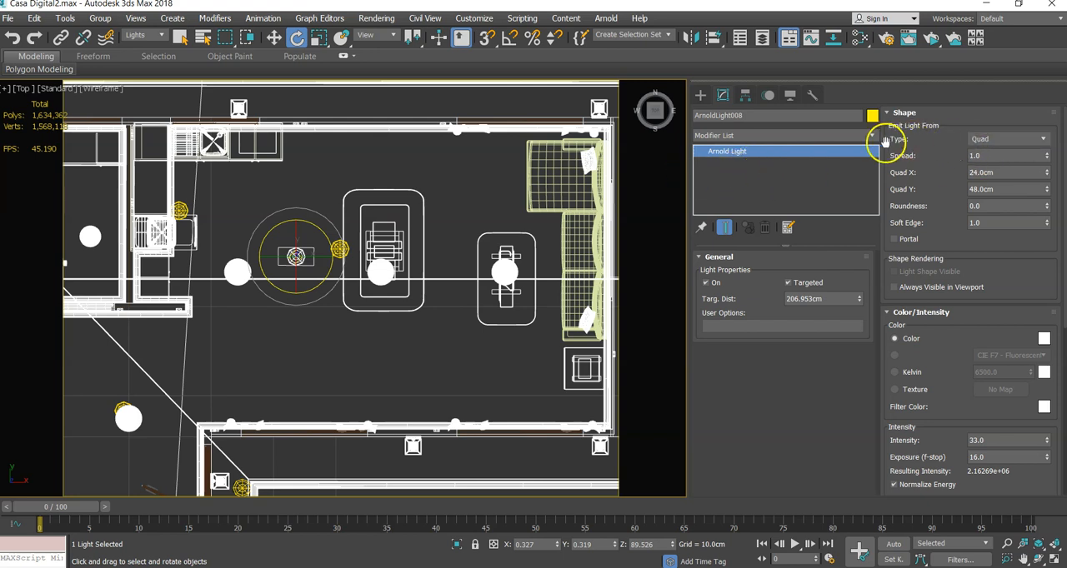
click(988, 142)
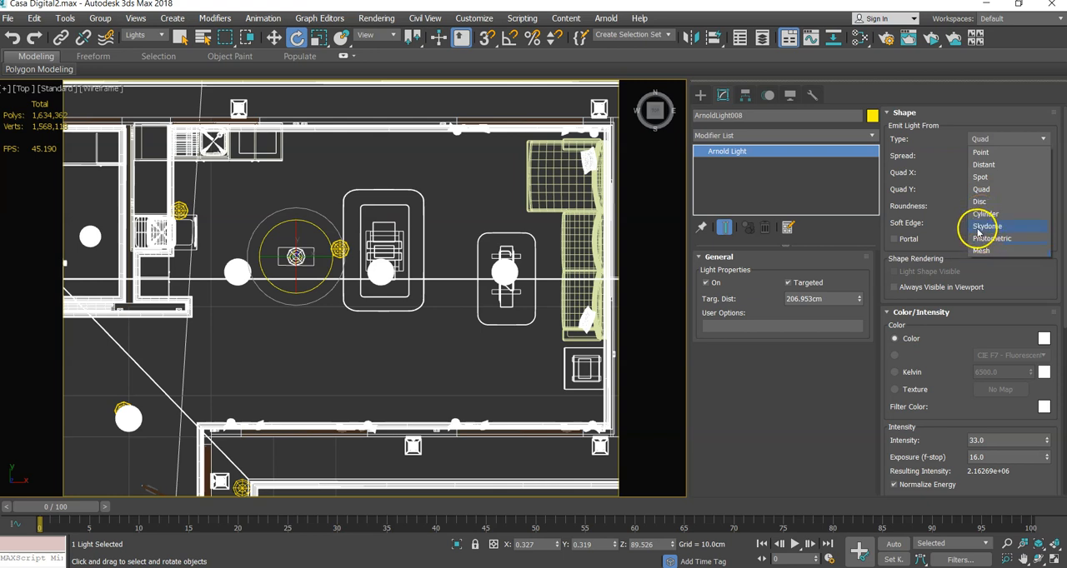
click(981, 190)
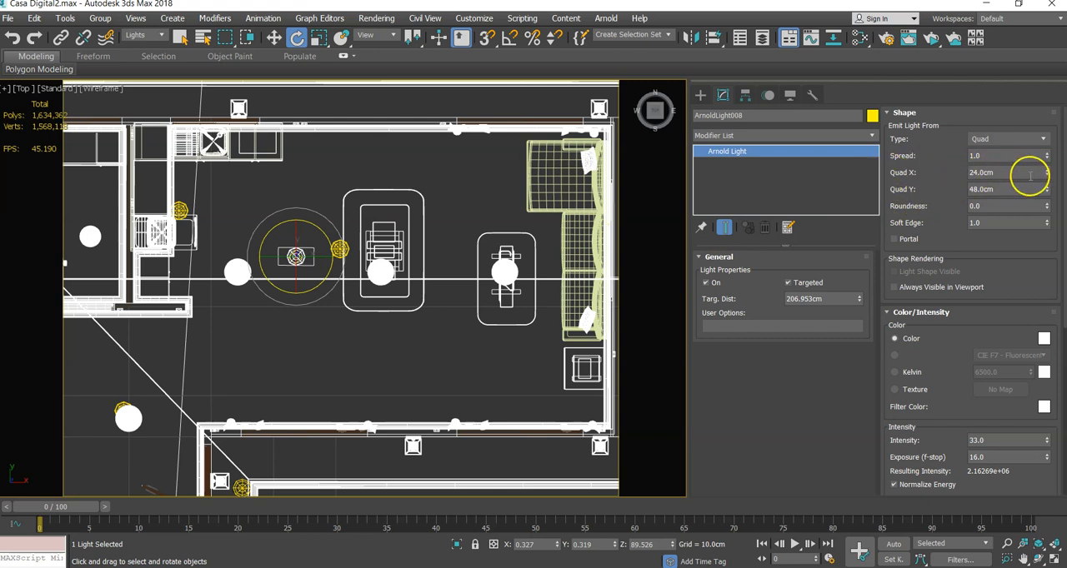
drag(1032, 8, 1030, 566)
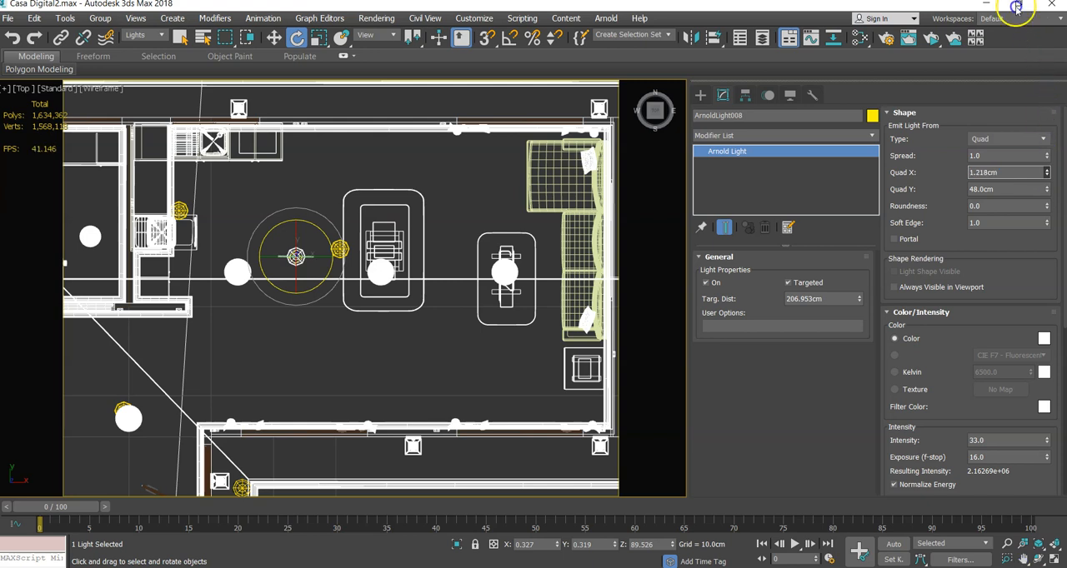
drag(998, 533, 956, 118)
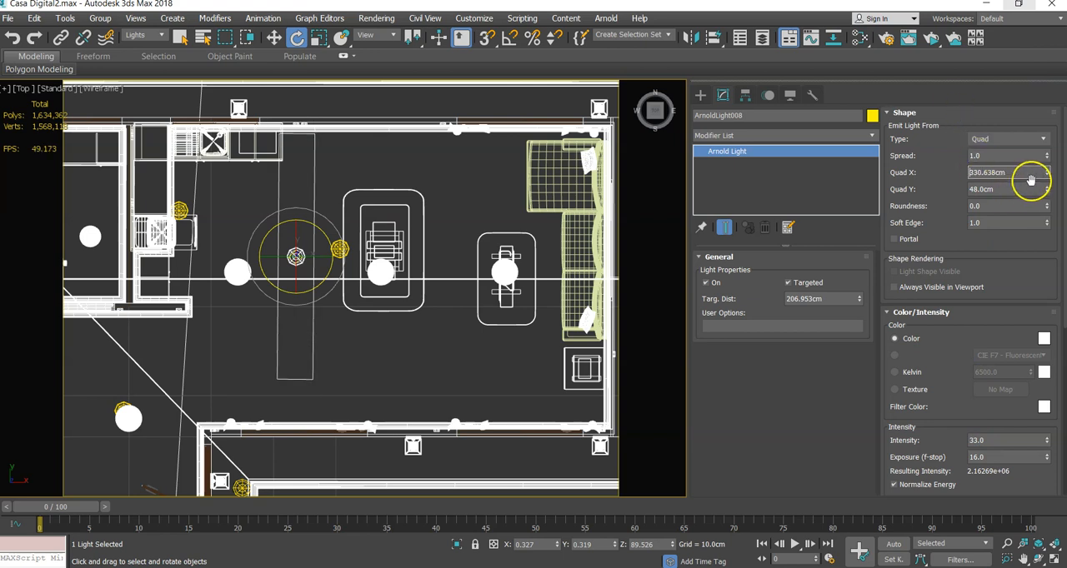
drag(1048, 191, 991, 542)
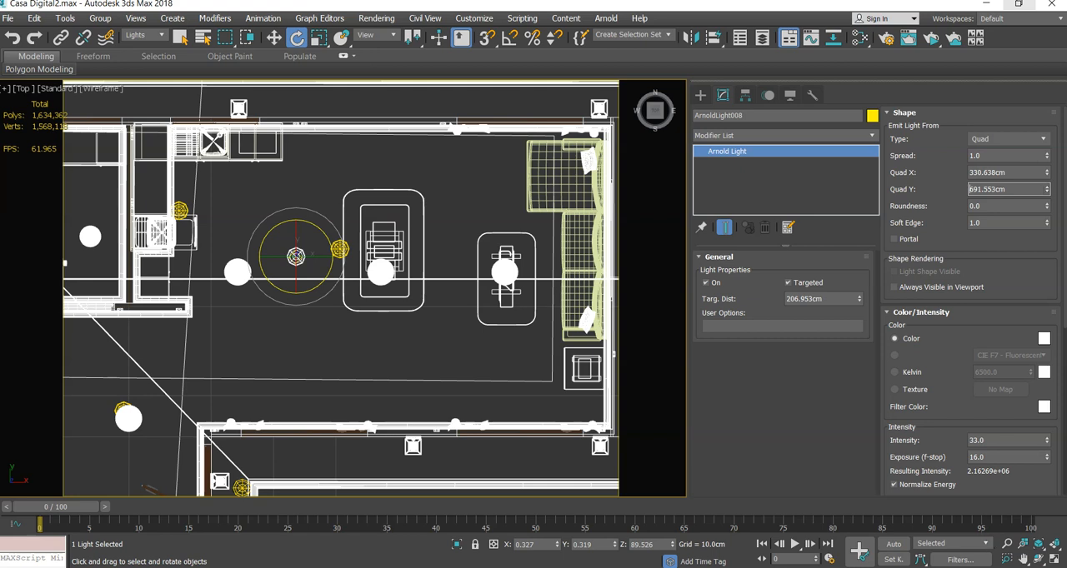
- Move the enlarged Quad light together with its target slightly along negative Y to centre it between the living room walls
ctrl+click(264, 187)
click(307, 334)
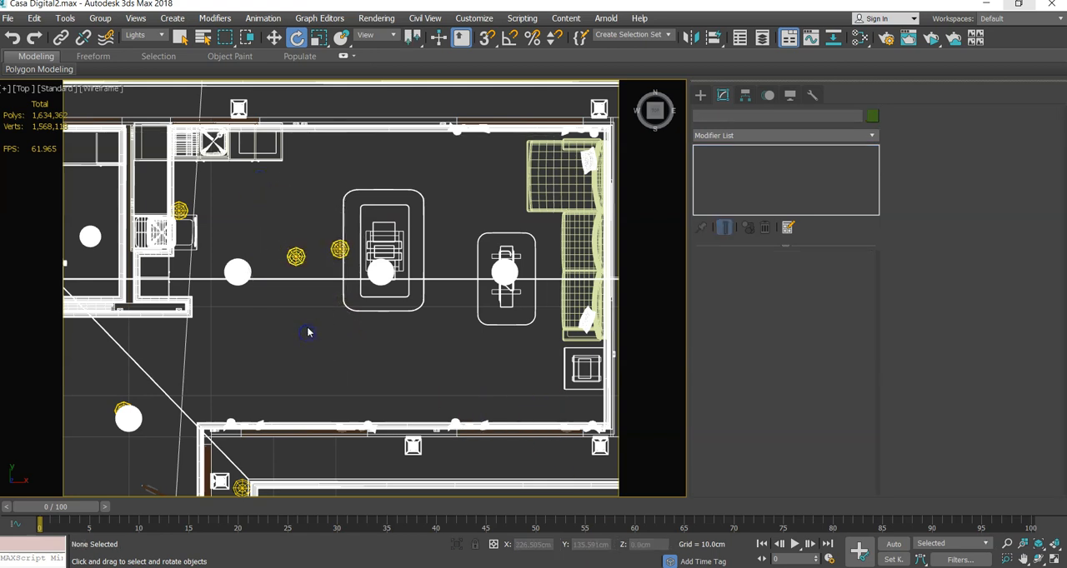
click(276, 269)
scroll(279, 265, down, 5)
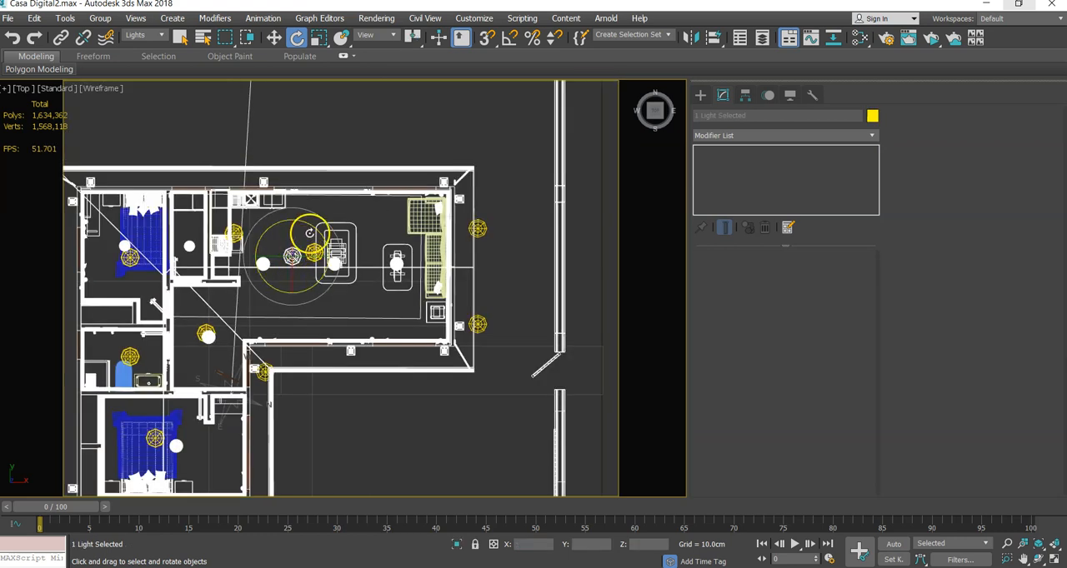
click(274, 38)
drag(293, 240, 295, 249)
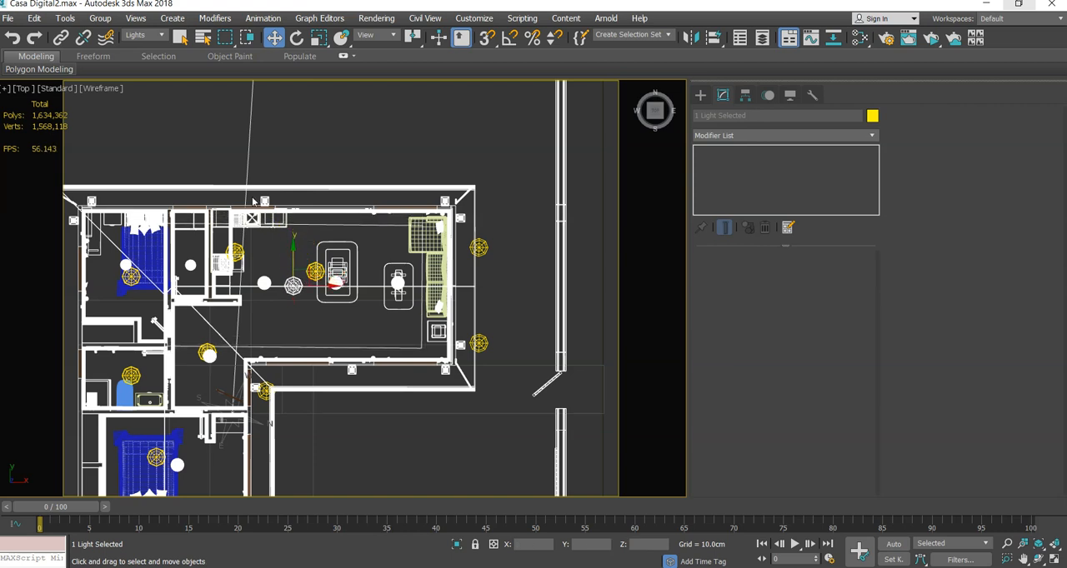
- Select only the Quad light and fine-tune its Z rotation to about 90.1°
click(297, 38)
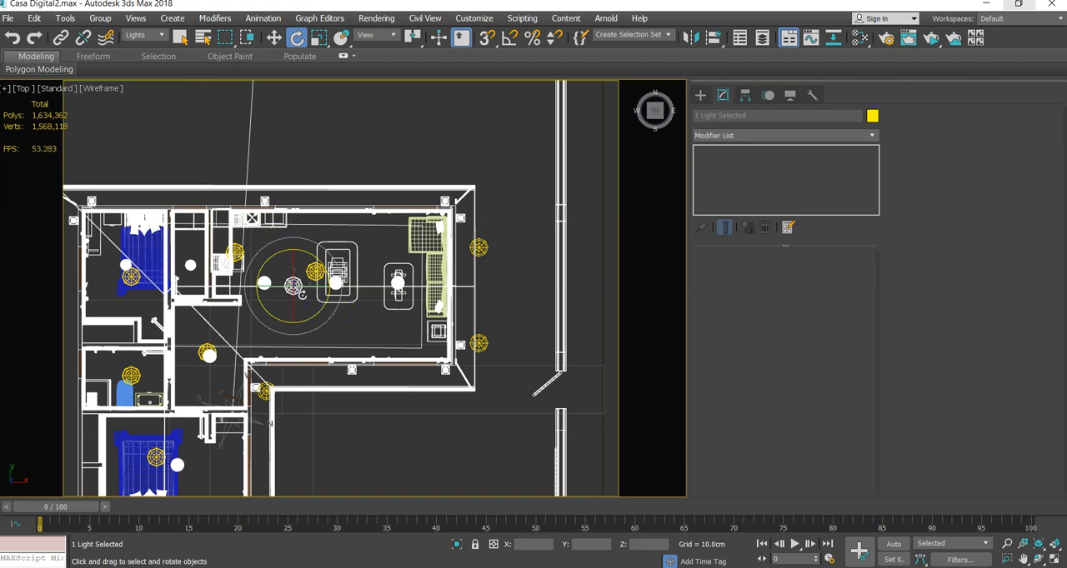
click(329, 321)
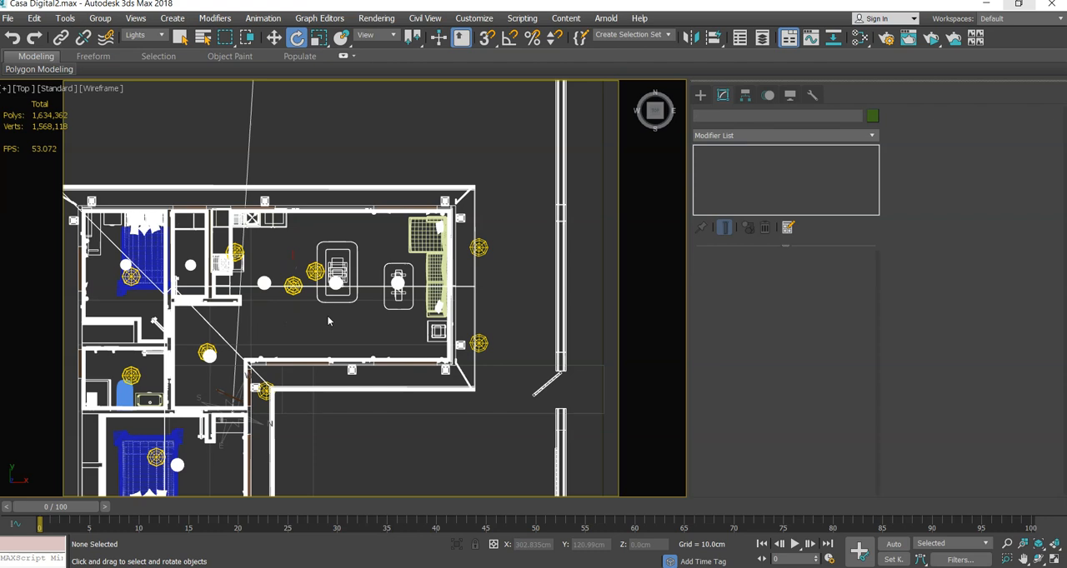
click(294, 287)
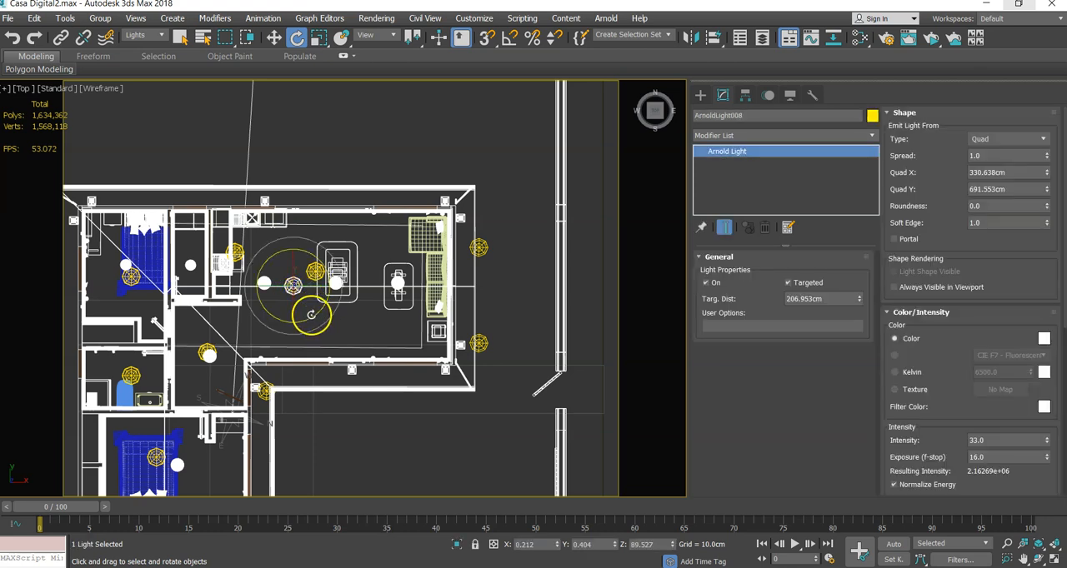
drag(311, 315, 311, 318)
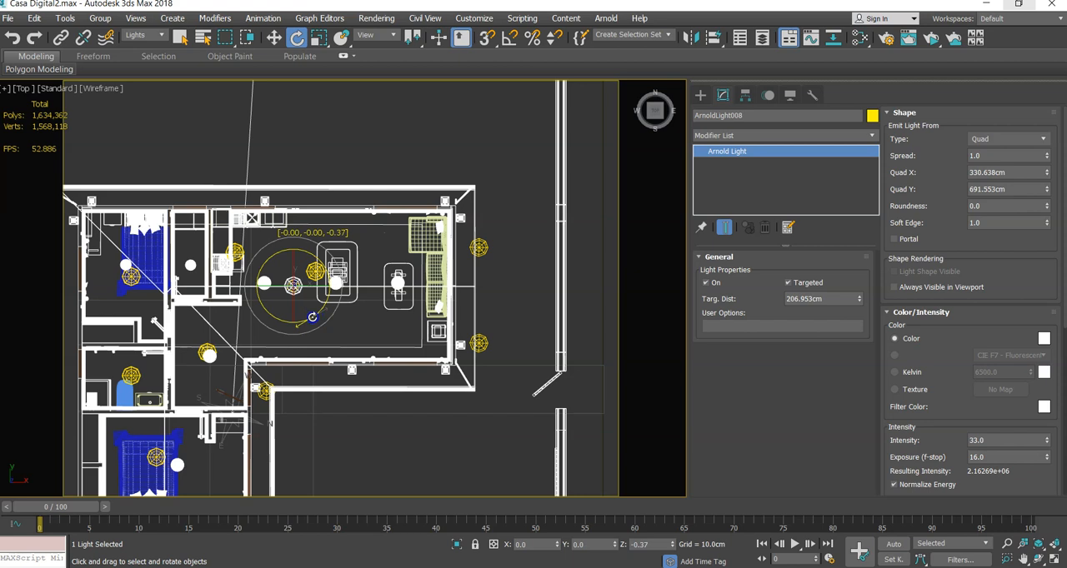
- Move the Quad light with its target to about X 253 cm, Y 199 cm over the living room, and reselect only the light
click(273, 38)
drag(316, 288, 313, 283)
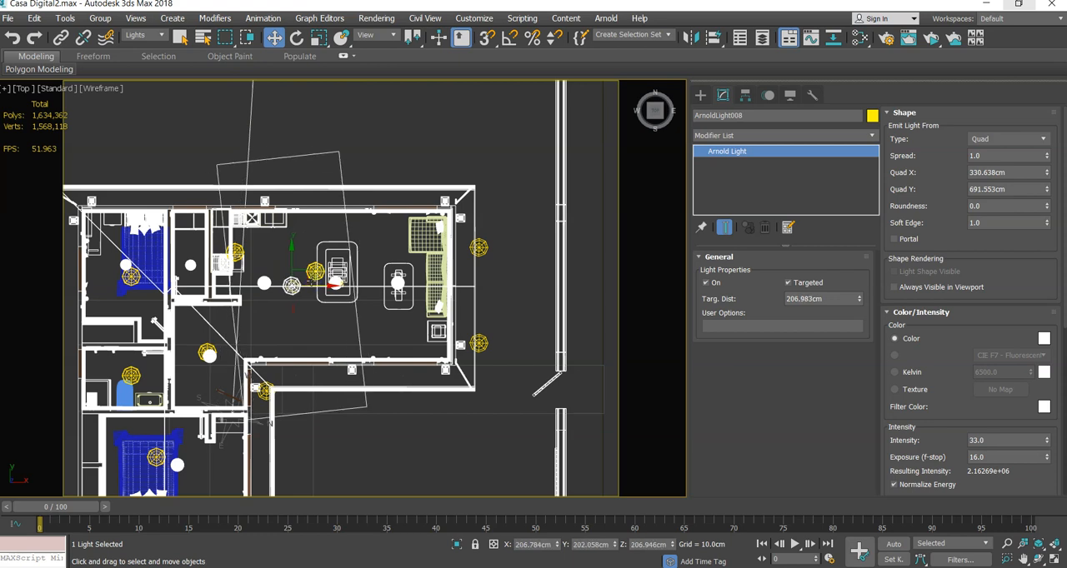
key(ctrl+z)
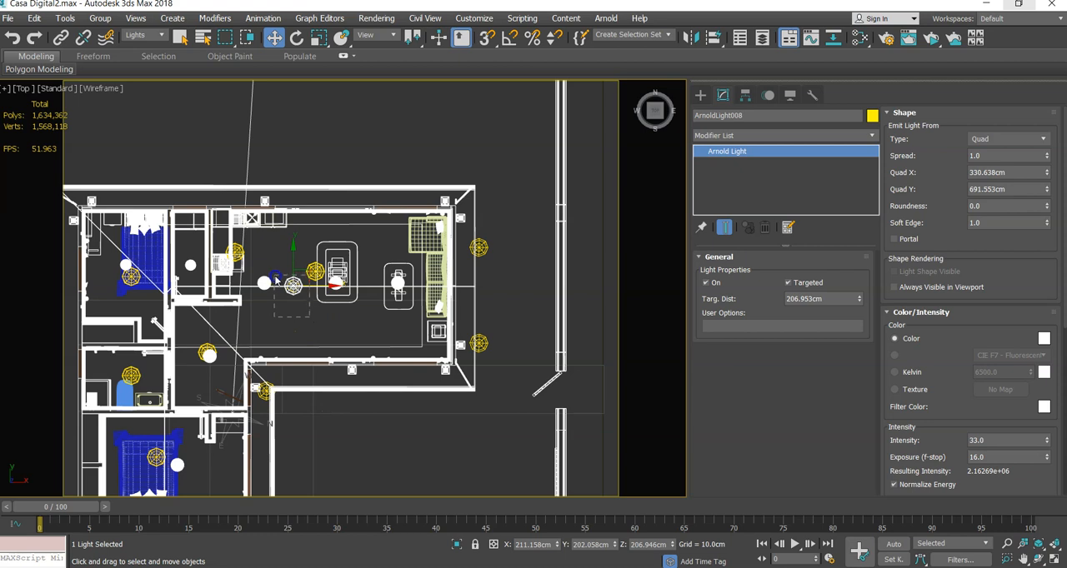
scroll(283, 284, up, 4)
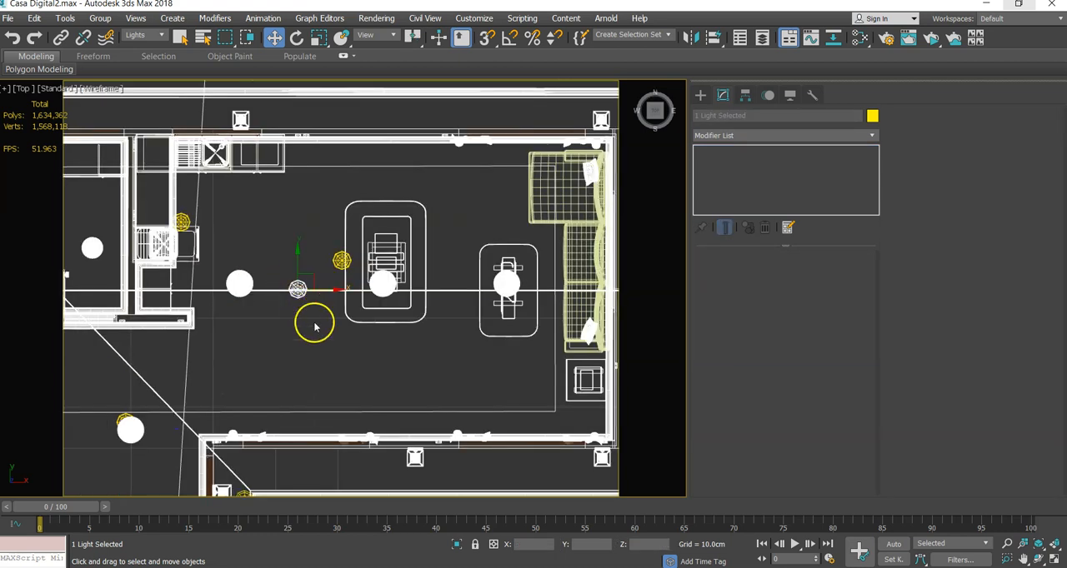
scroll(305, 290, down, 3)
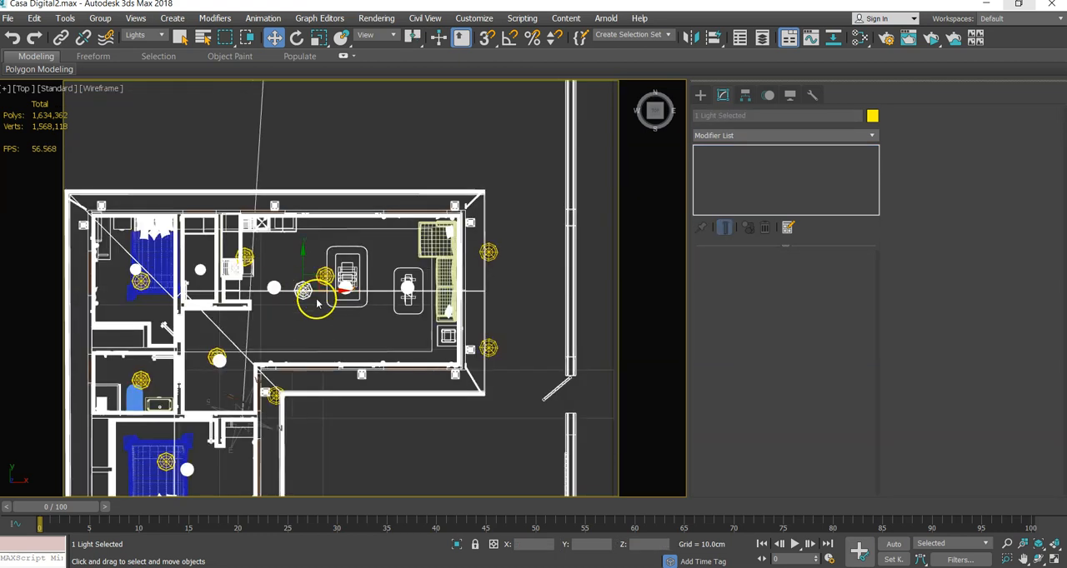
drag(321, 290, 338, 290)
drag(317, 256, 321, 257)
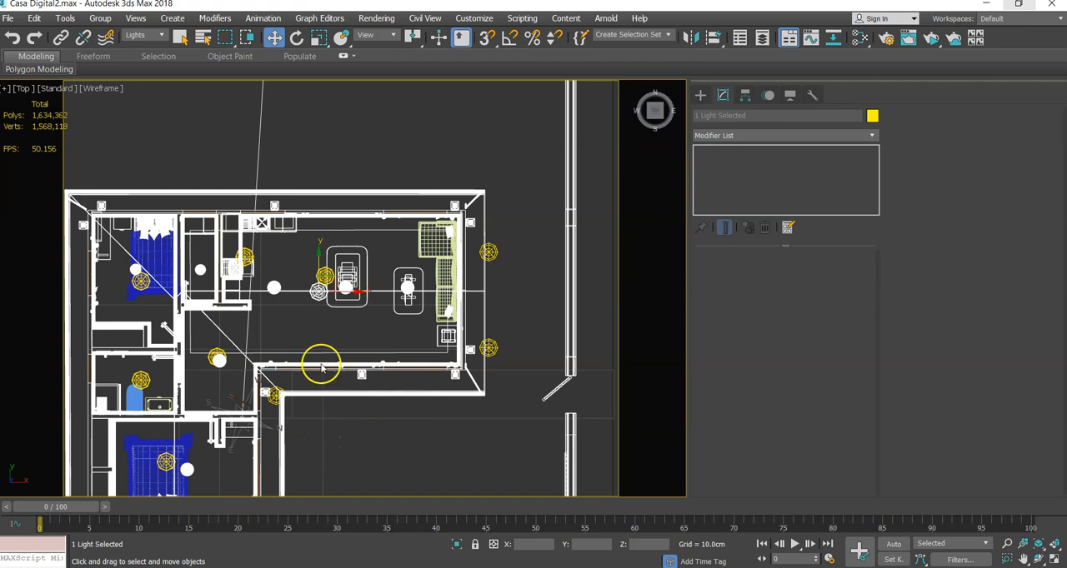
click(319, 314)
click(319, 292)
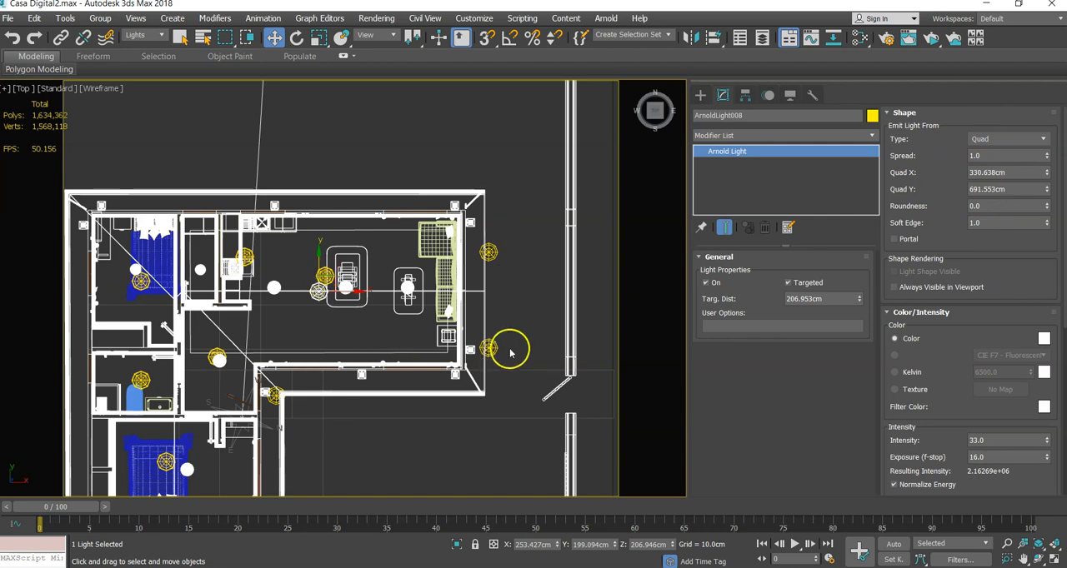
- Select the Sun Positioner's compass and start an ActiveShade preview of the shaded house from an elevated orthographic view
alt+middle_drag(505, 371, 448, 317)
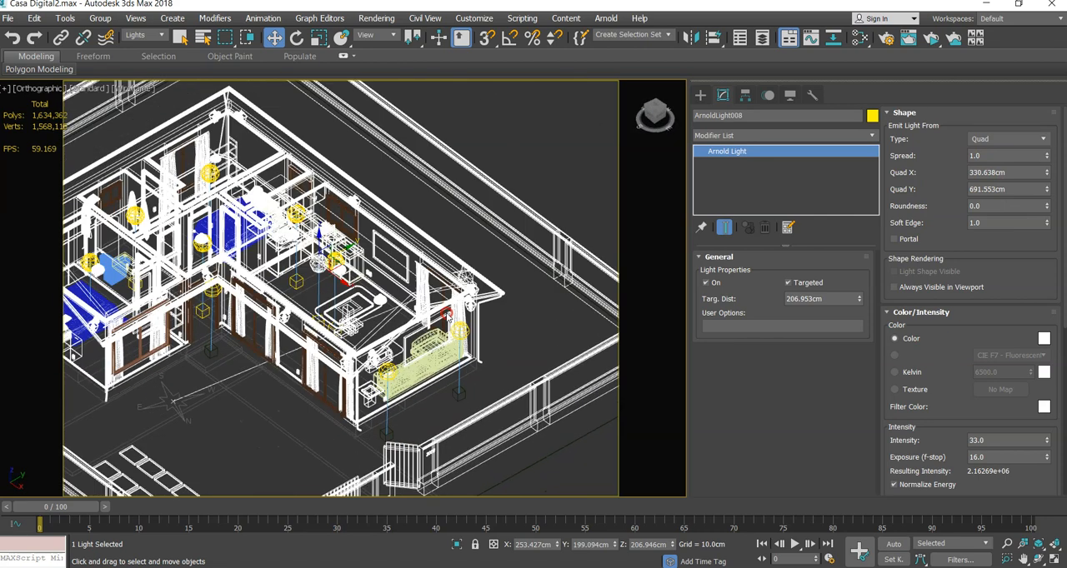
click(177, 403)
middle_drag(266, 400, 358, 383)
key(F3)
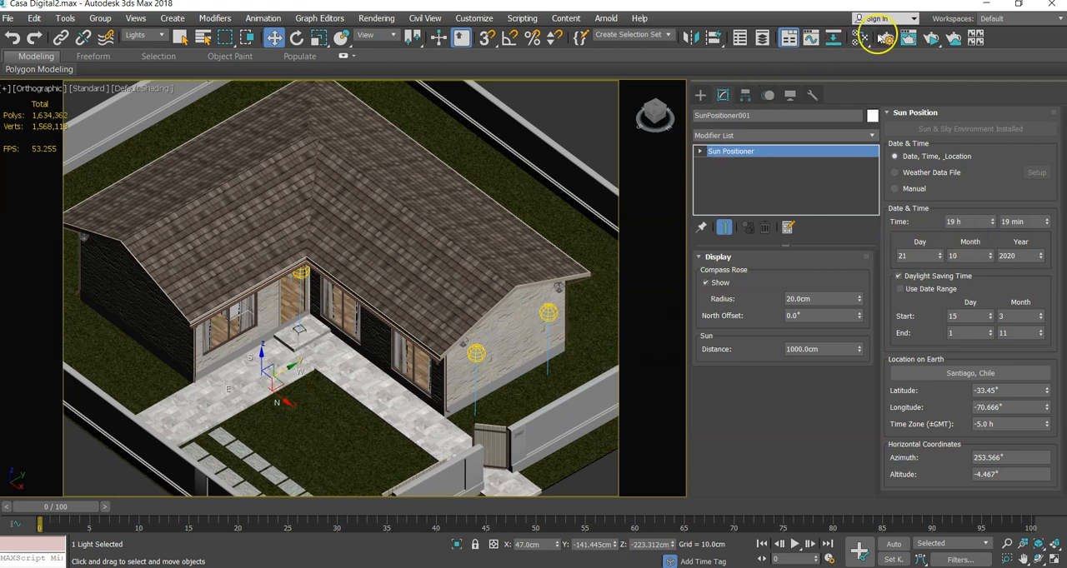
click(931, 39)
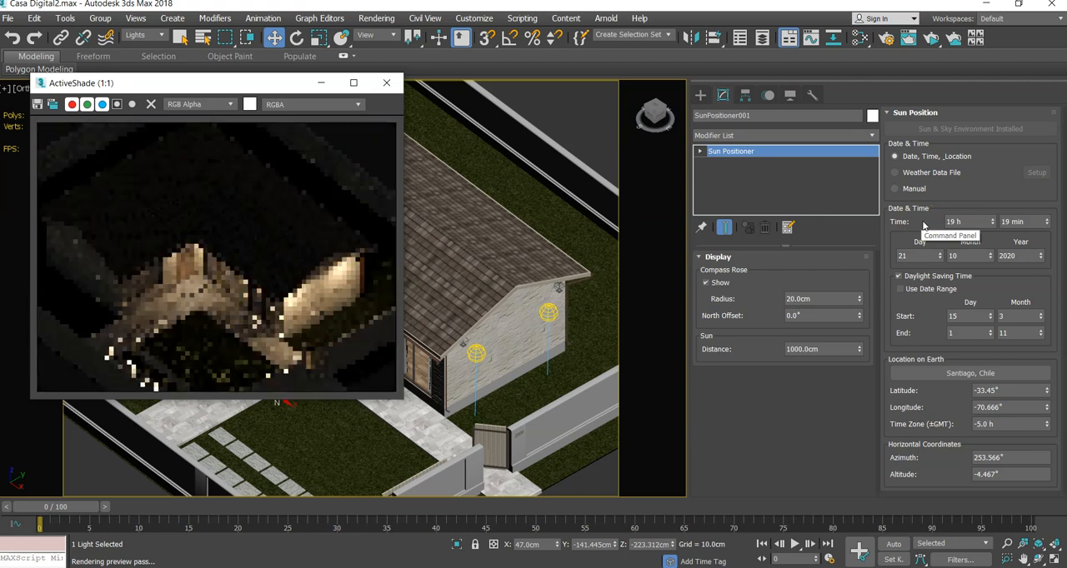
- Set the Sun Positioner's hour to 13 h for a daylight preview and clear the selection
click(993, 223)
drag(993, 218, 994, 227)
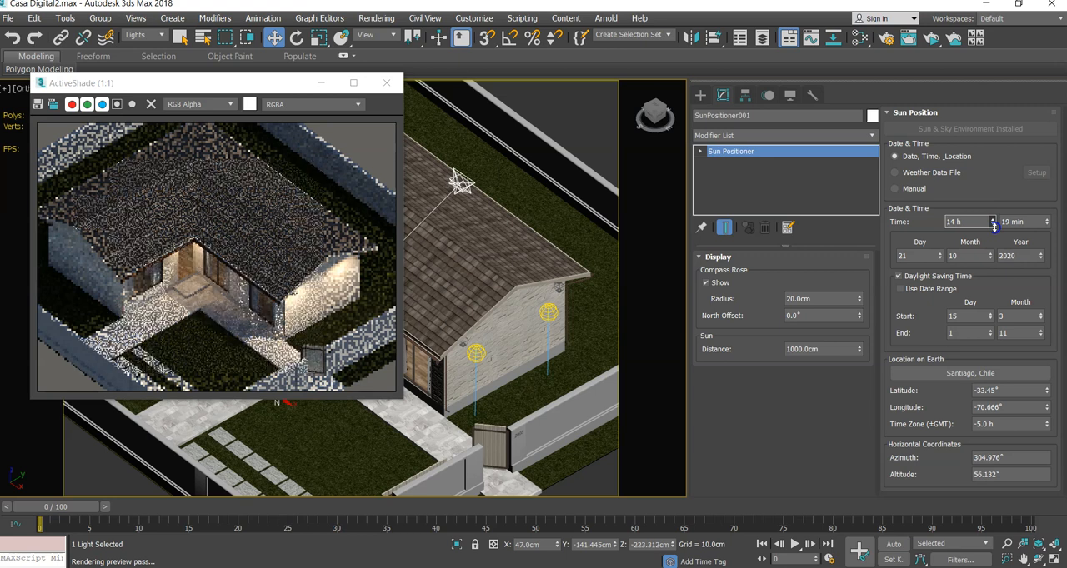
click(991, 222)
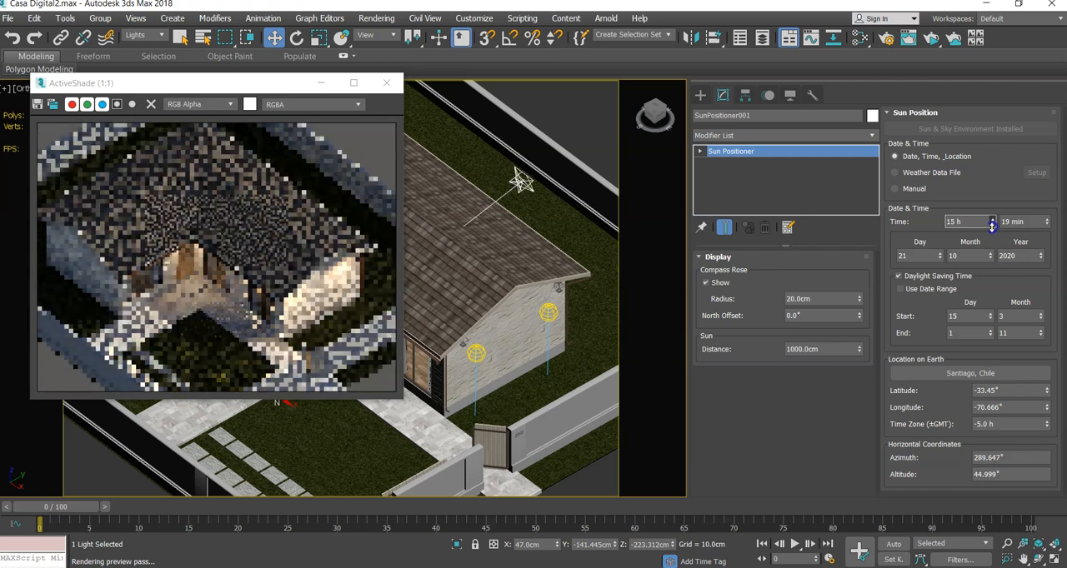
click(992, 226)
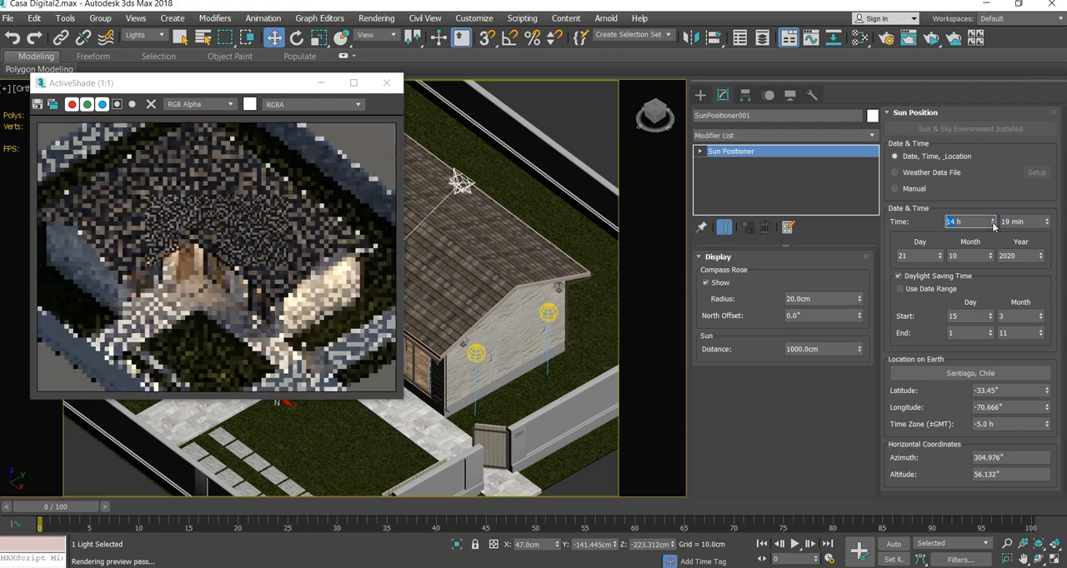
click(992, 226)
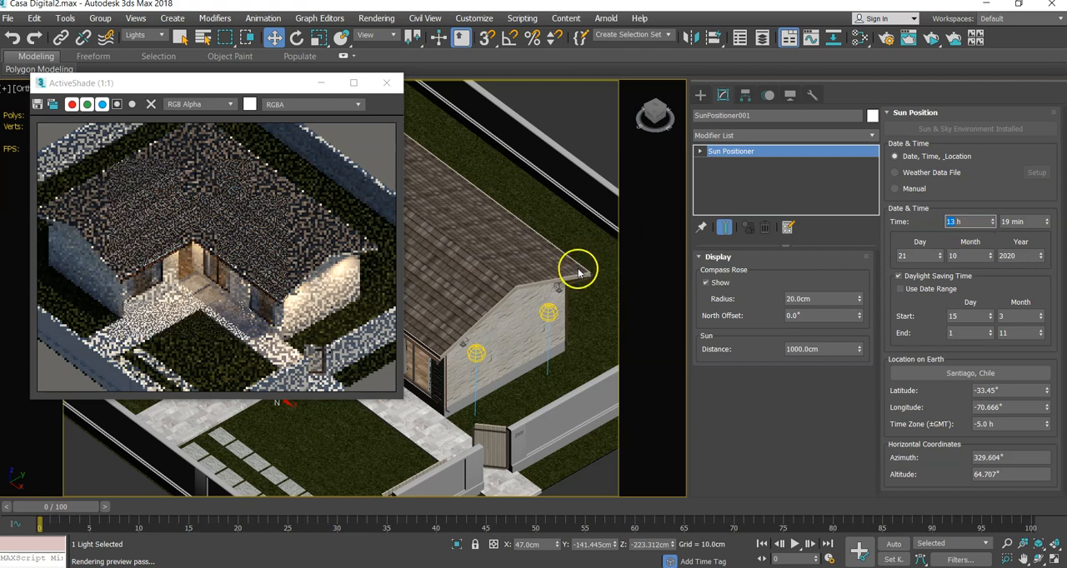
text(9)
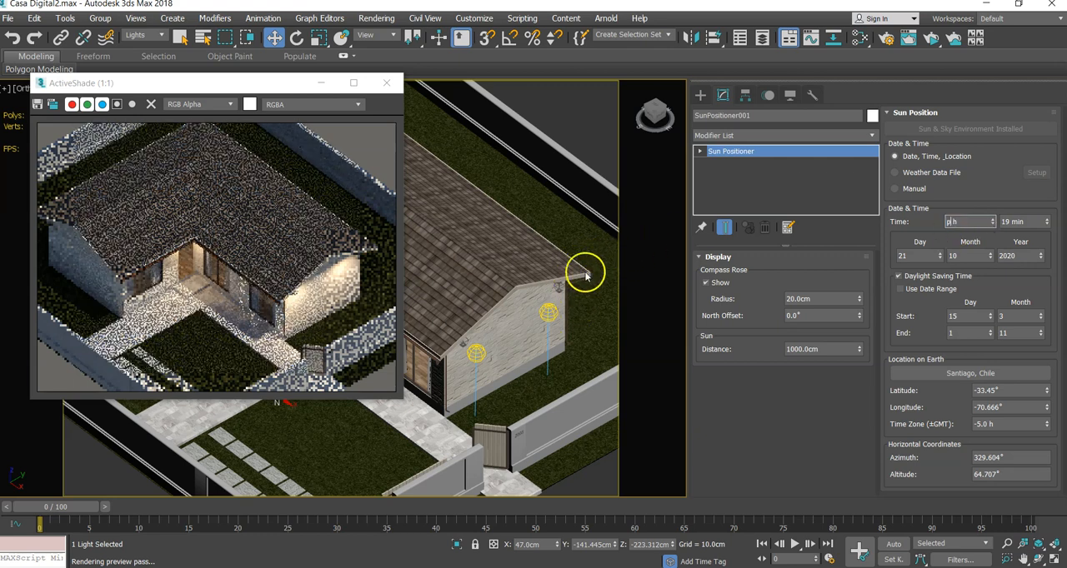
click(578, 147)
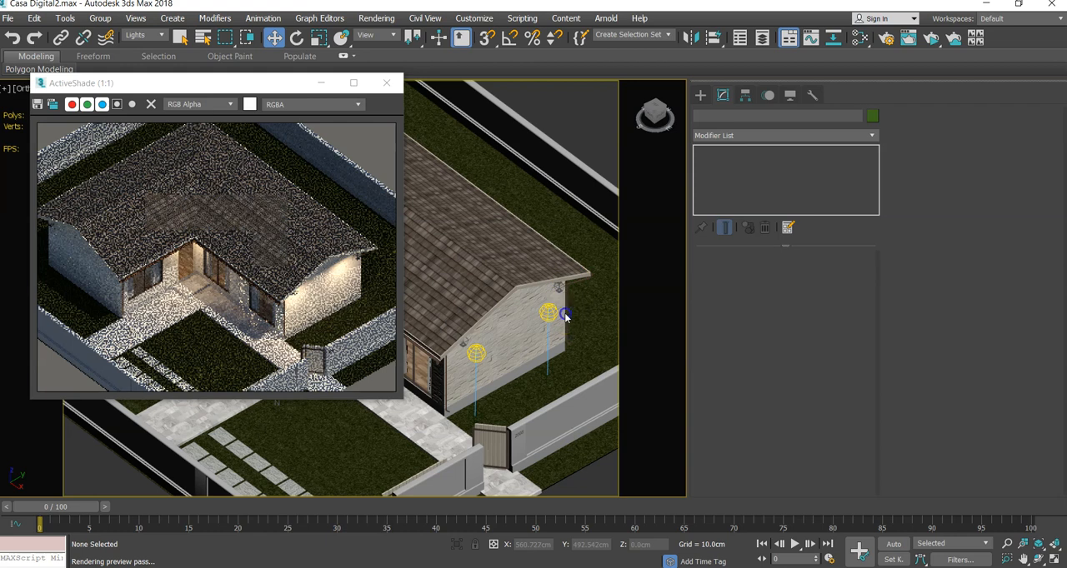
- Switch to a low perspective view of the front patio and move the ActiveShade window clear of the entrance
alt+middle_drag(565, 317, 603, 308)
key(p)
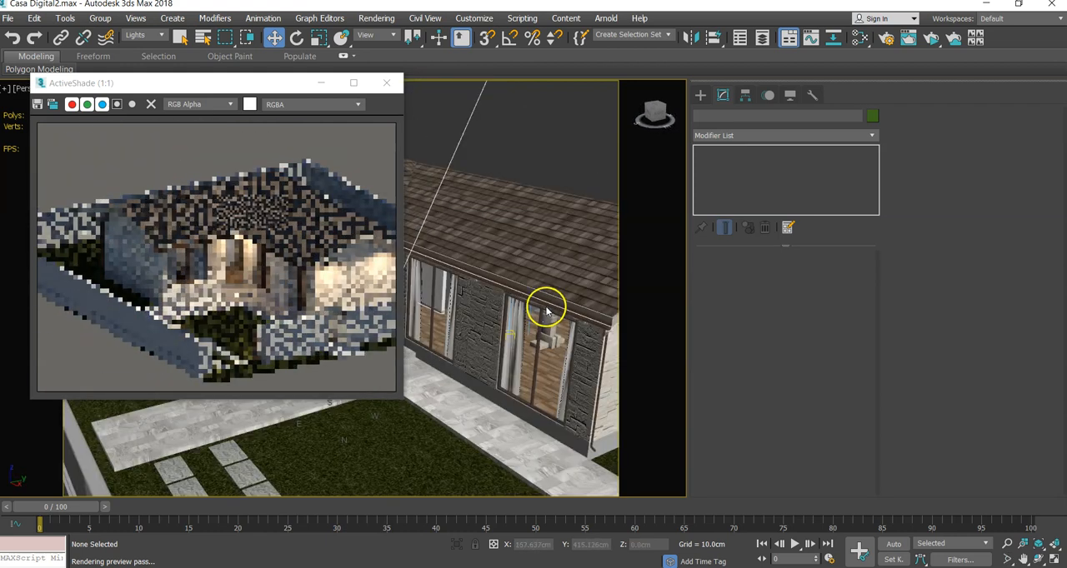
middle_drag(526, 305, 516, 282)
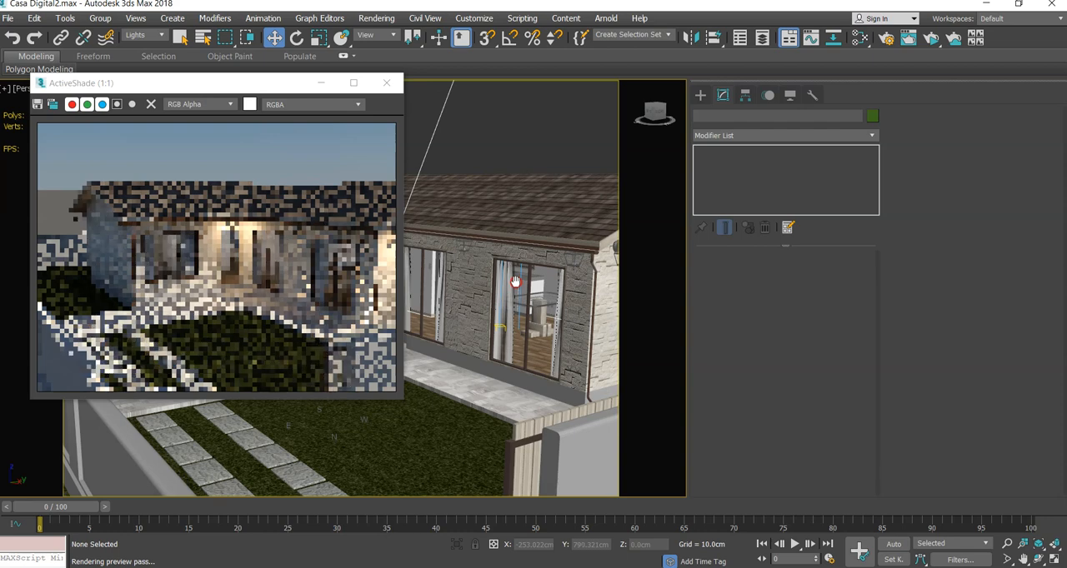
drag(267, 82, 208, 116)
- Remove the exterior photometric wall light at the entrance and select the living room's Quad light
click(366, 240)
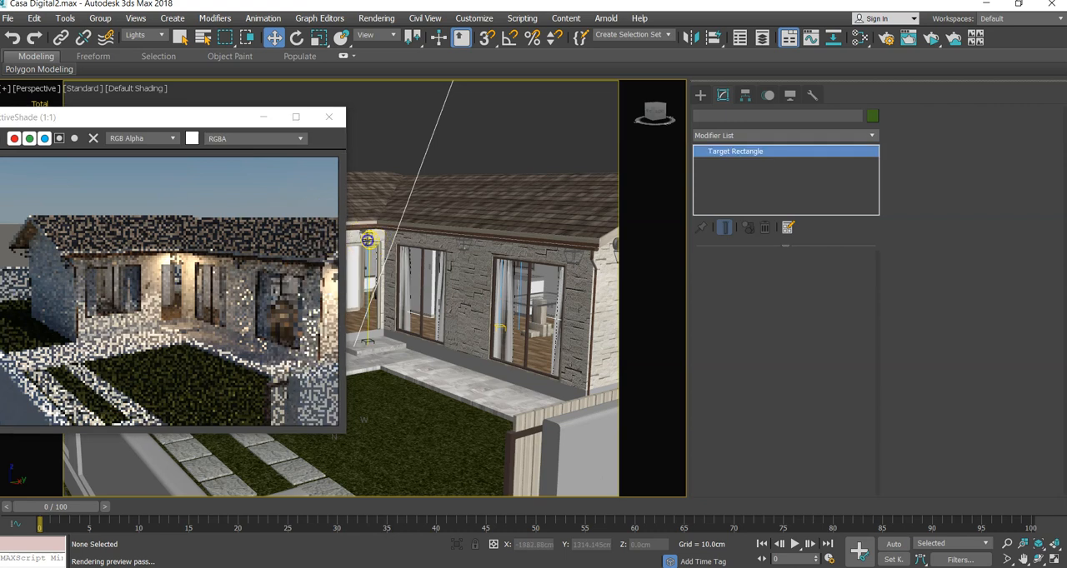
click(372, 246)
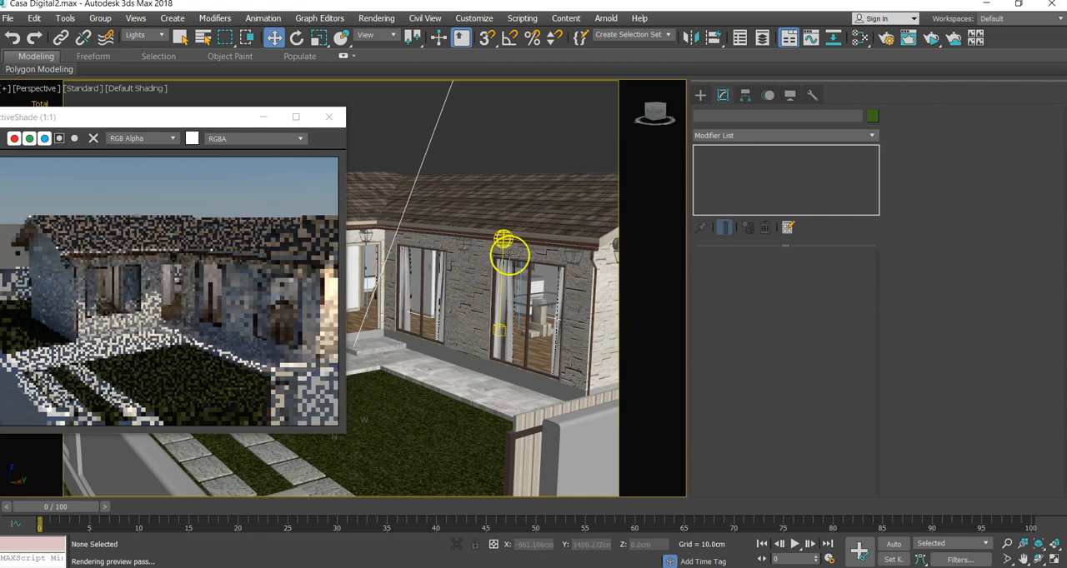
click(500, 236)
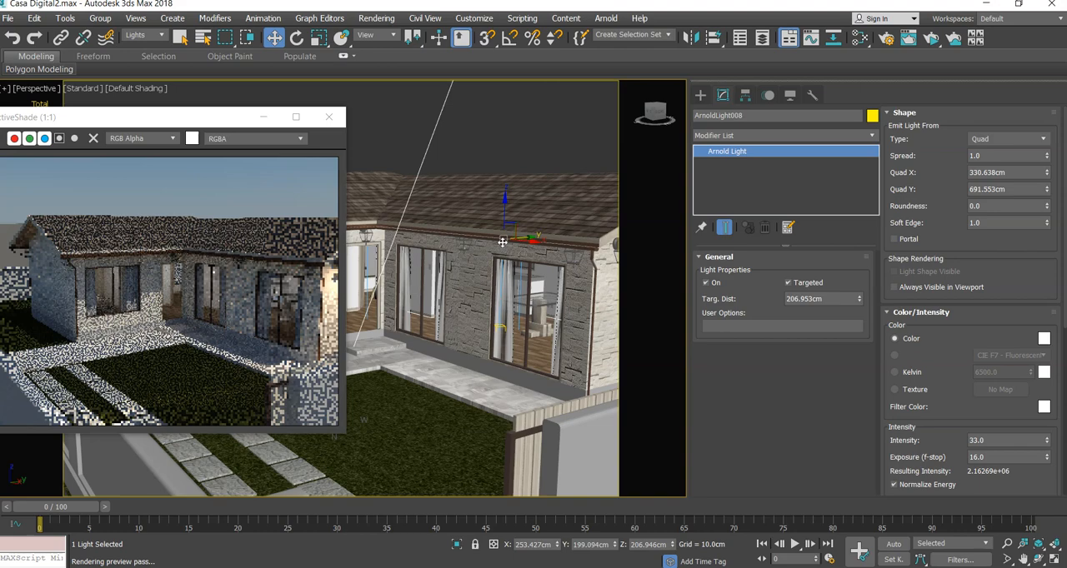
- Check the Quad light's placement in wireframe from above and from the patio, ending in a shaded close view of the living room windows
key(F3)
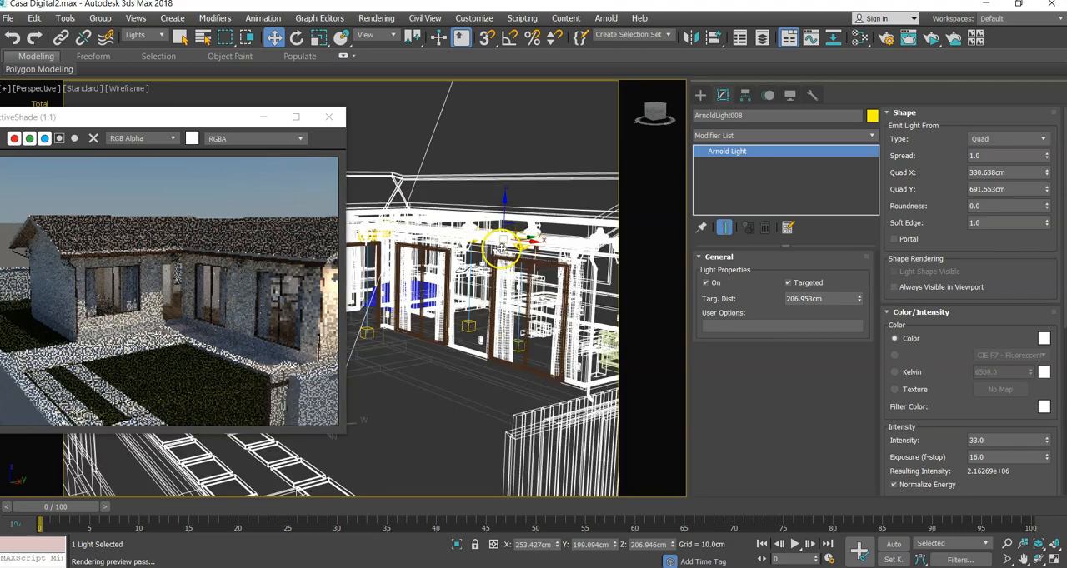
alt+middle_drag(501, 247, 509, 341)
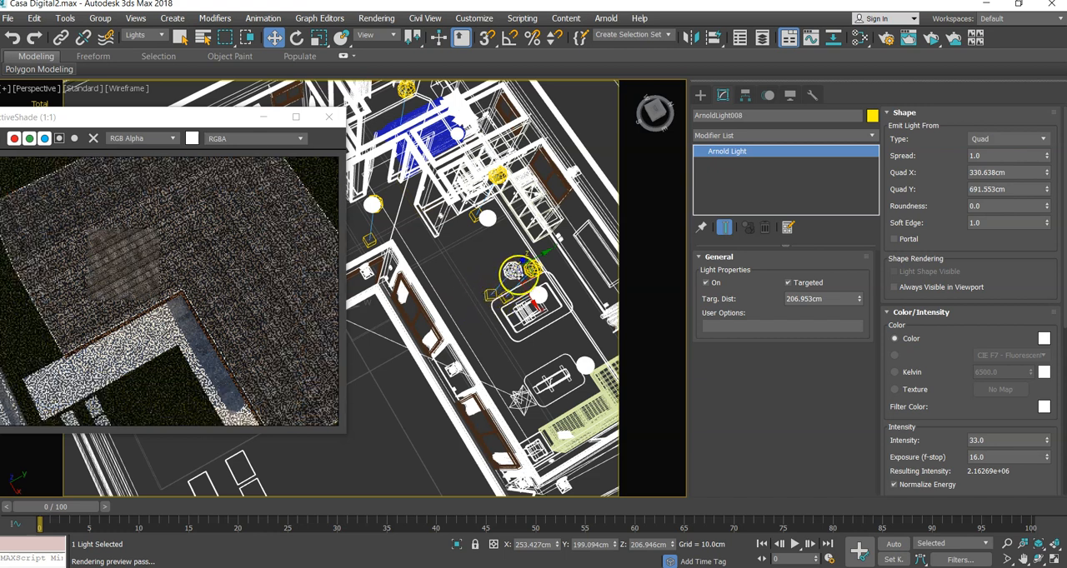
drag(547, 254, 530, 226)
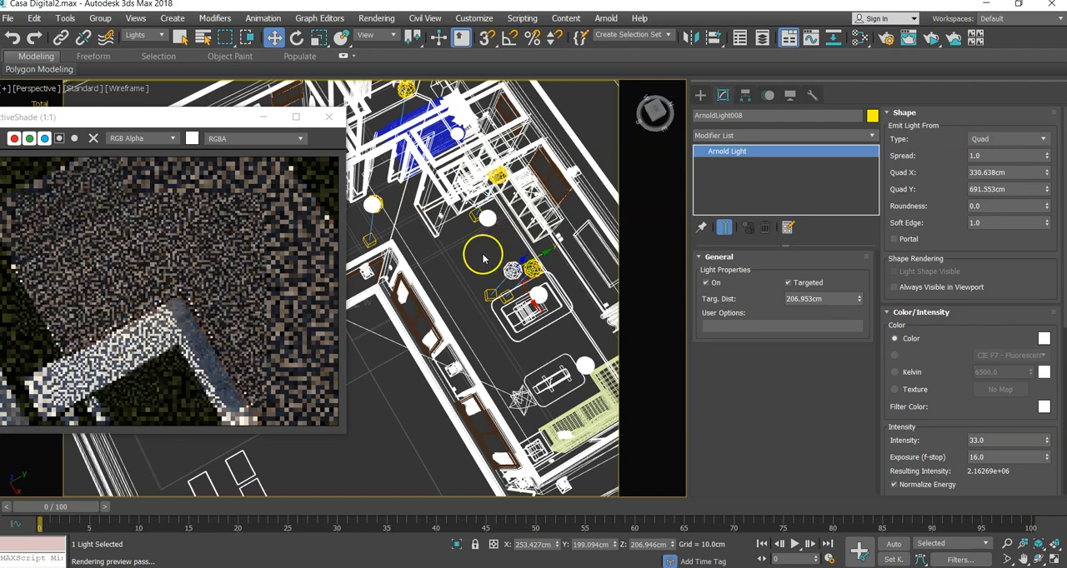
alt+middle_drag(417, 291, 426, 214)
alt+middle_drag(430, 209, 414, 178)
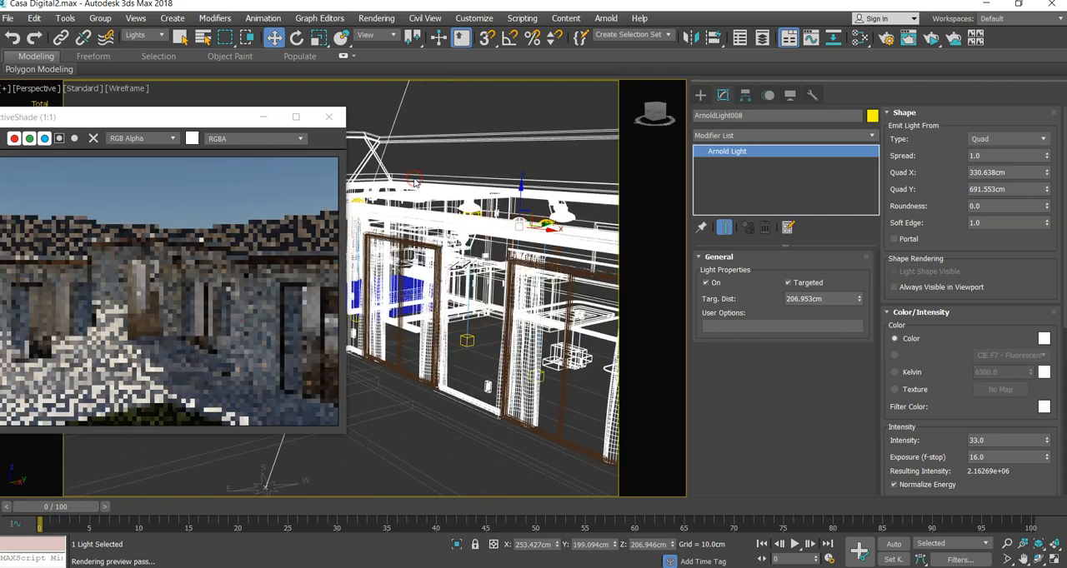
key(F3)
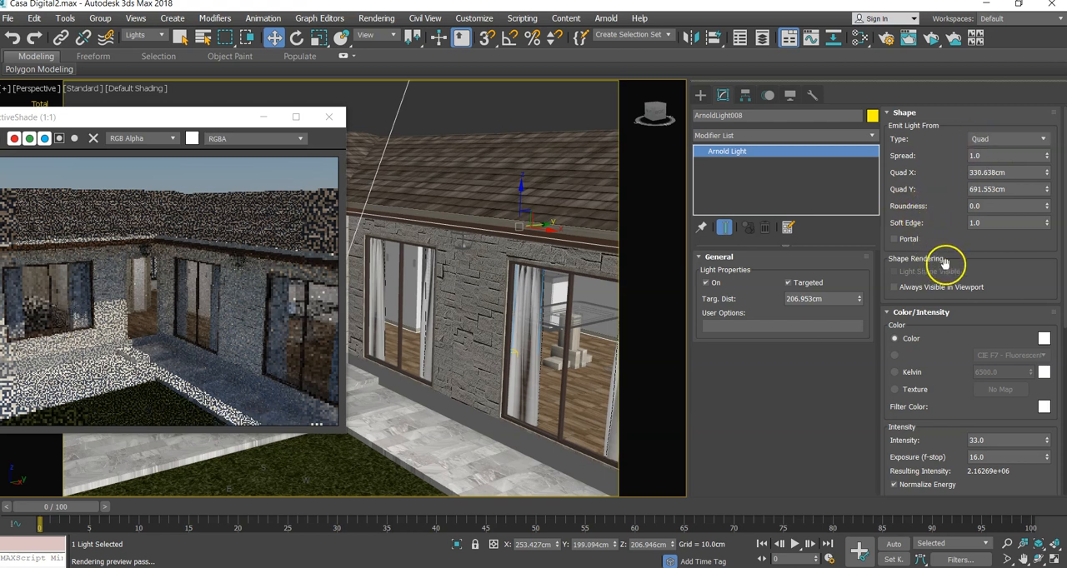
- Switch the Quad light's colour to Kelvin at about 3615 and raise its intensity to about 397 with the exposure at 16
click(894, 374)
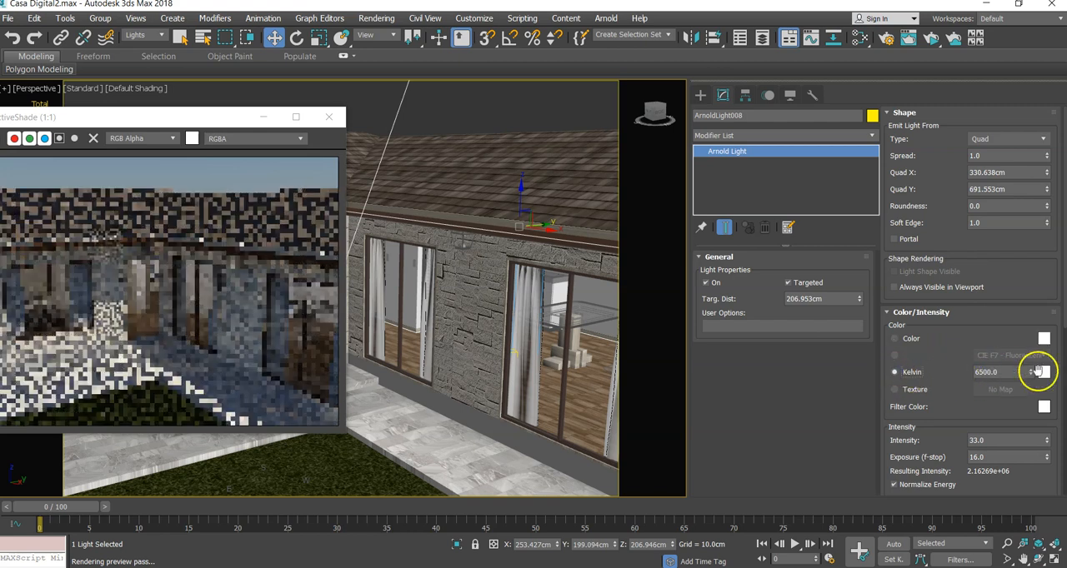
drag(1030, 375, 1035, 429)
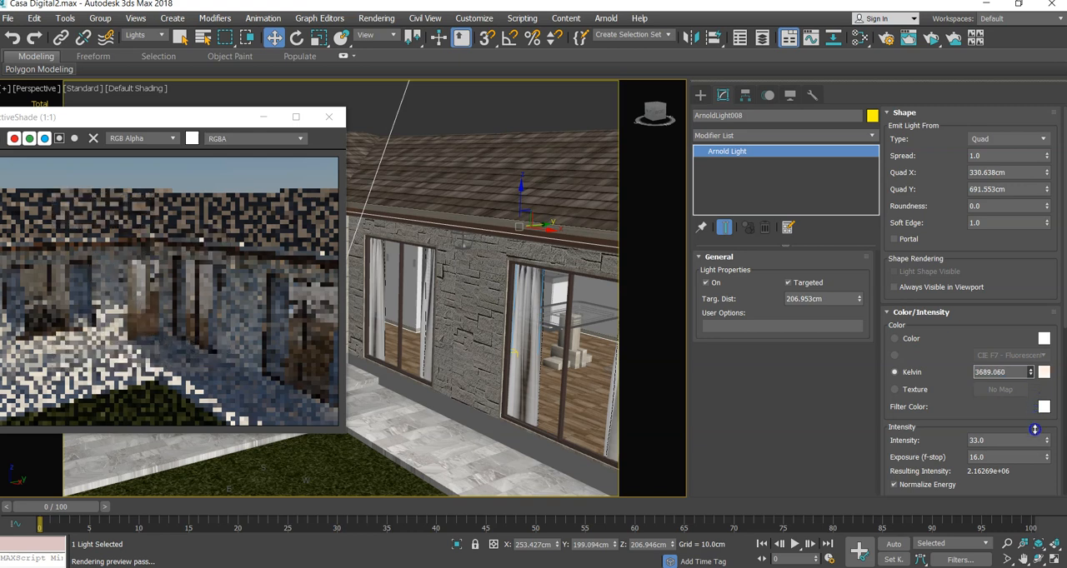
drag(963, 409, 960, 245)
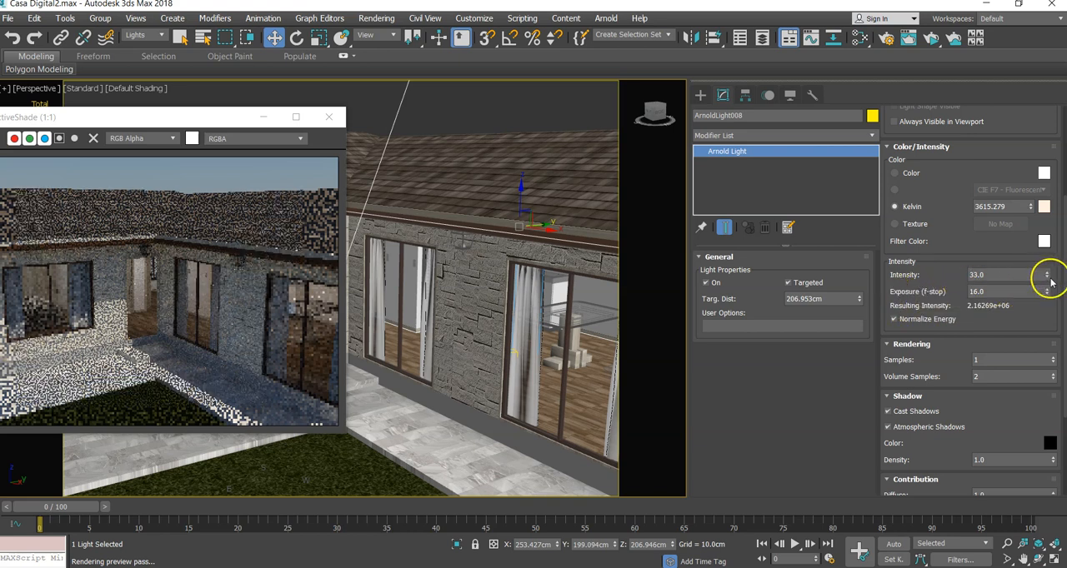
drag(1047, 275, 1046, 265)
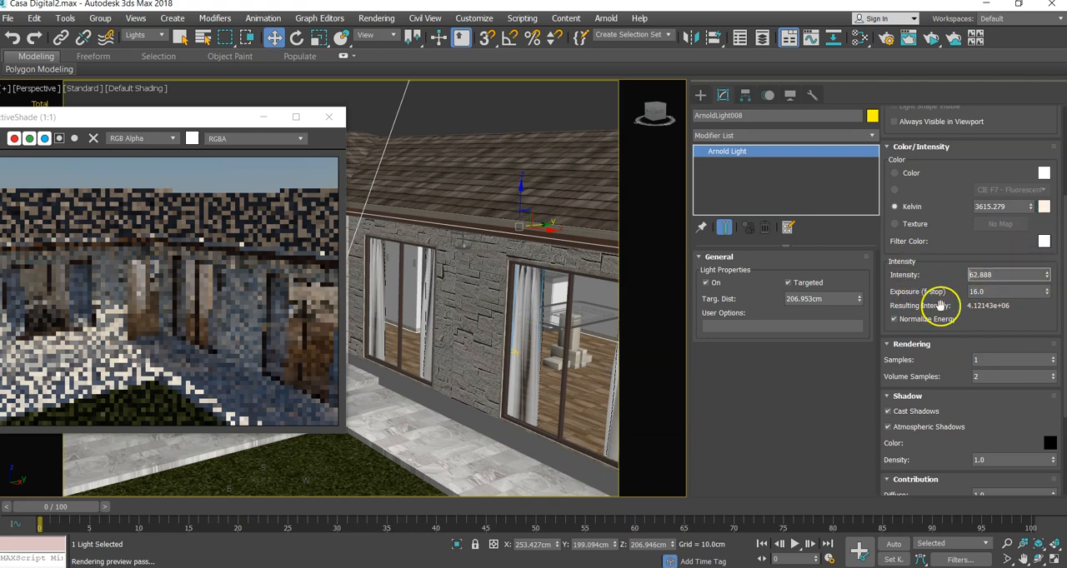
click(1047, 291)
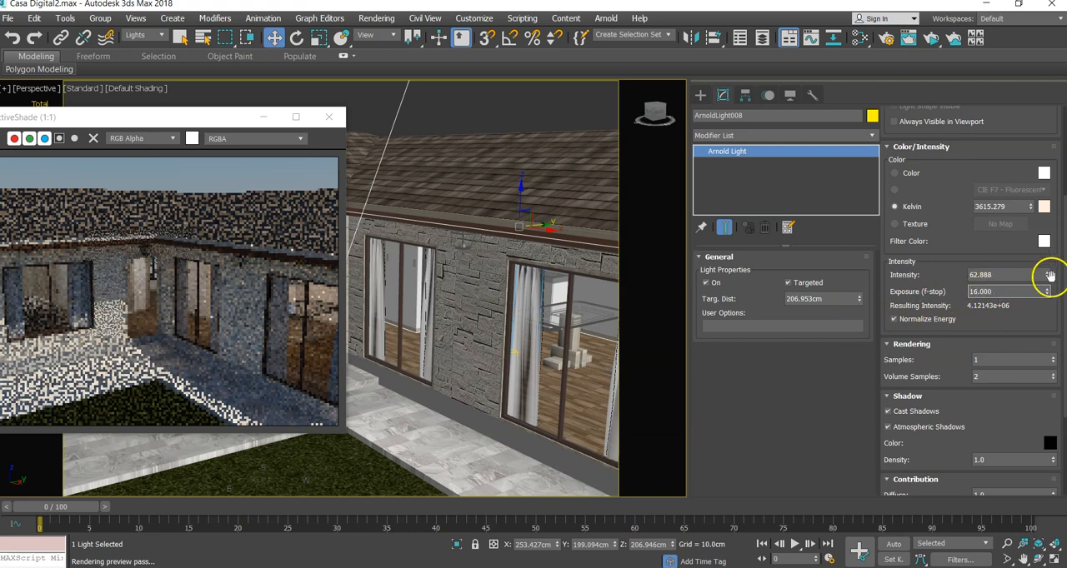
drag(1048, 275, 1021, 68)
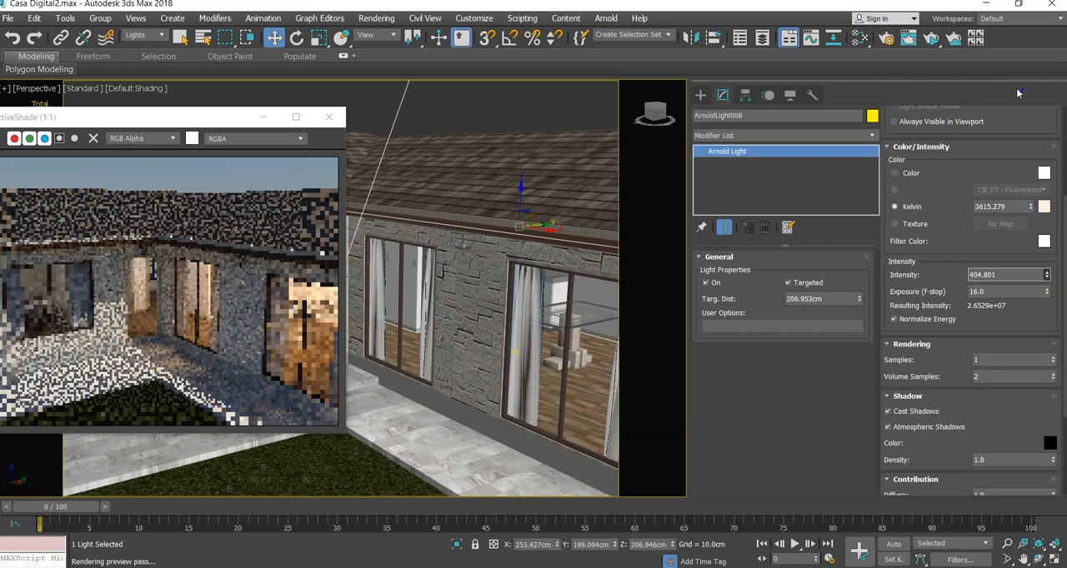
drag(1017, 90, 1016, 92)
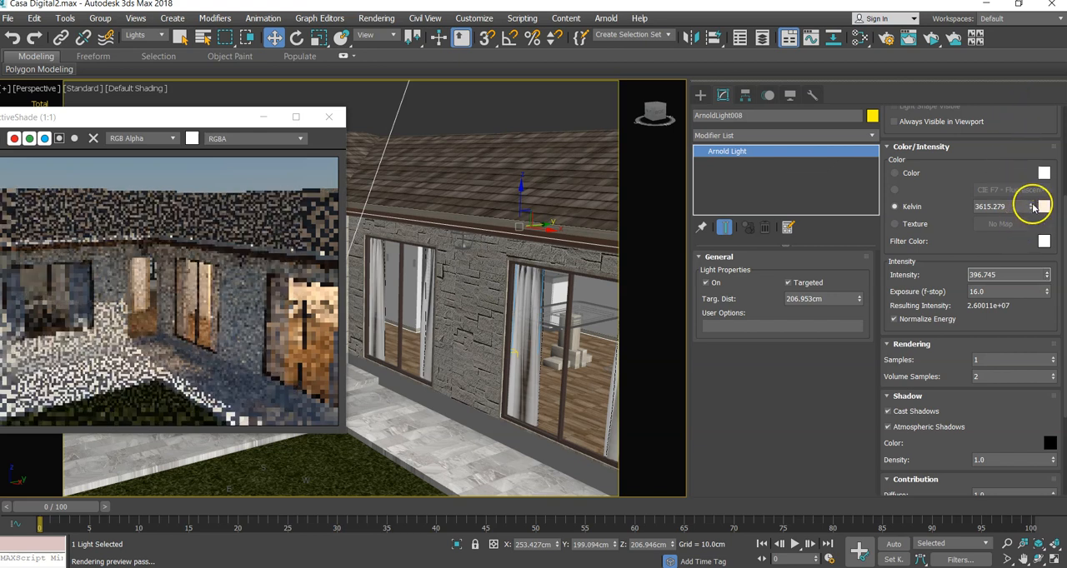
- Set the Quad light's colour temperature to about 4917 Kelvin and bring the whole ActiveShade window into view
drag(1032, 210, 1029, 199)
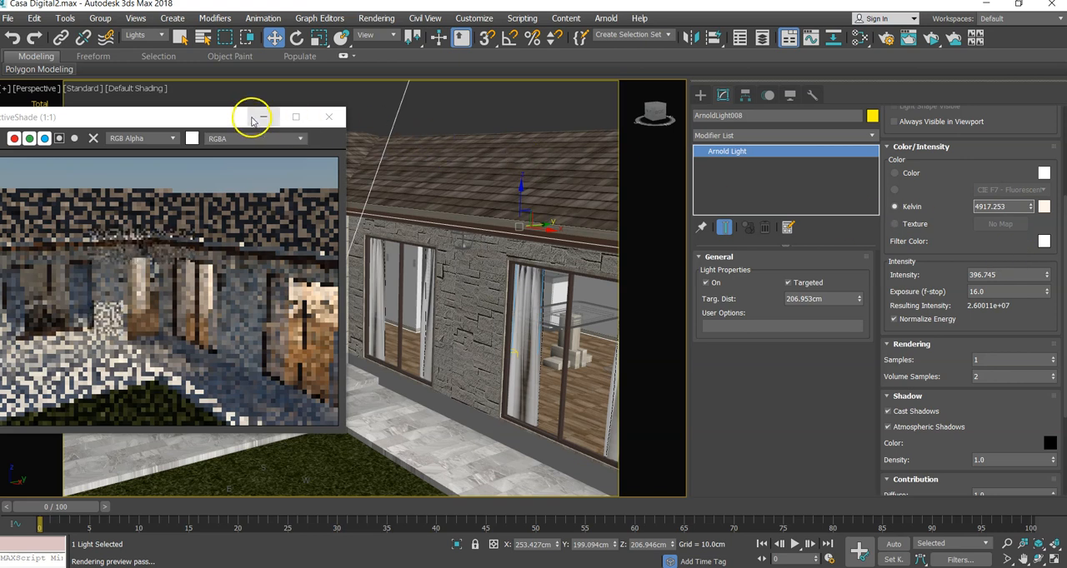
drag(218, 118, 301, 107)
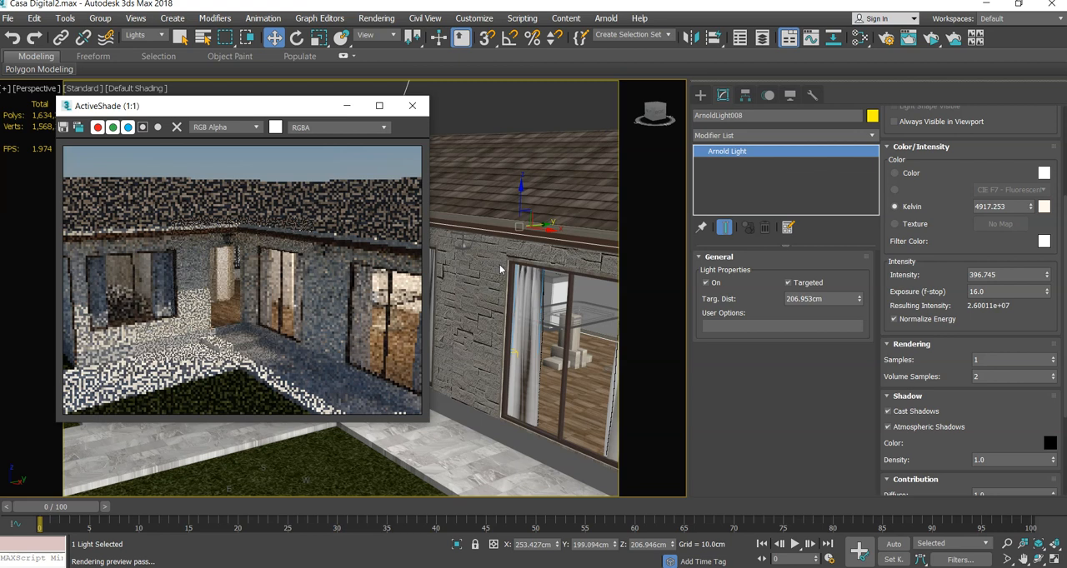
click(489, 234)
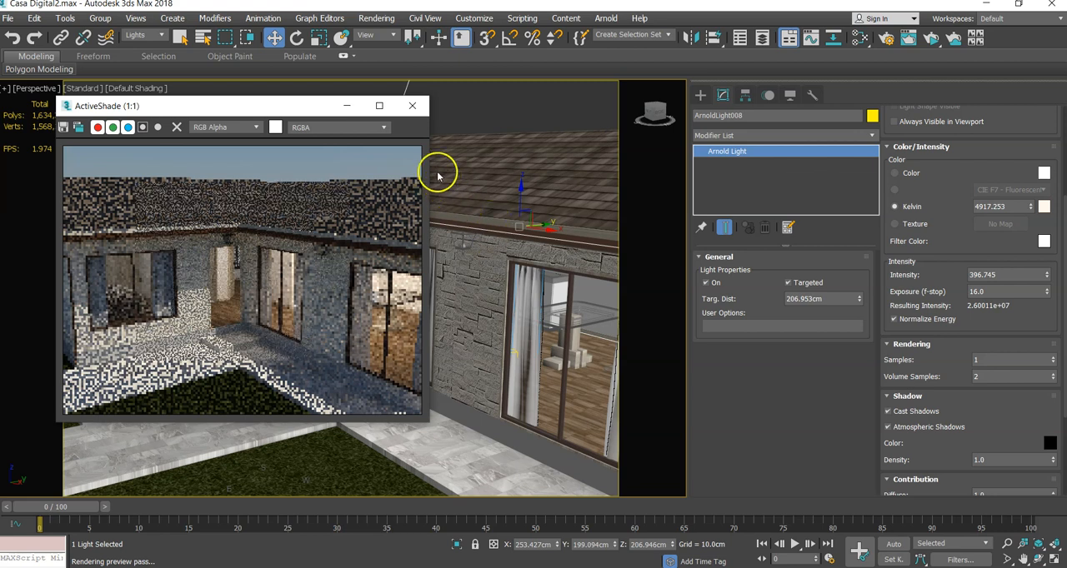
- Move the ActiveShade window off the bedroom wing, and try the selection filter on All before restoring it to Lights
drag(305, 106, 559, 109)
drag(143, 261, 140, 223)
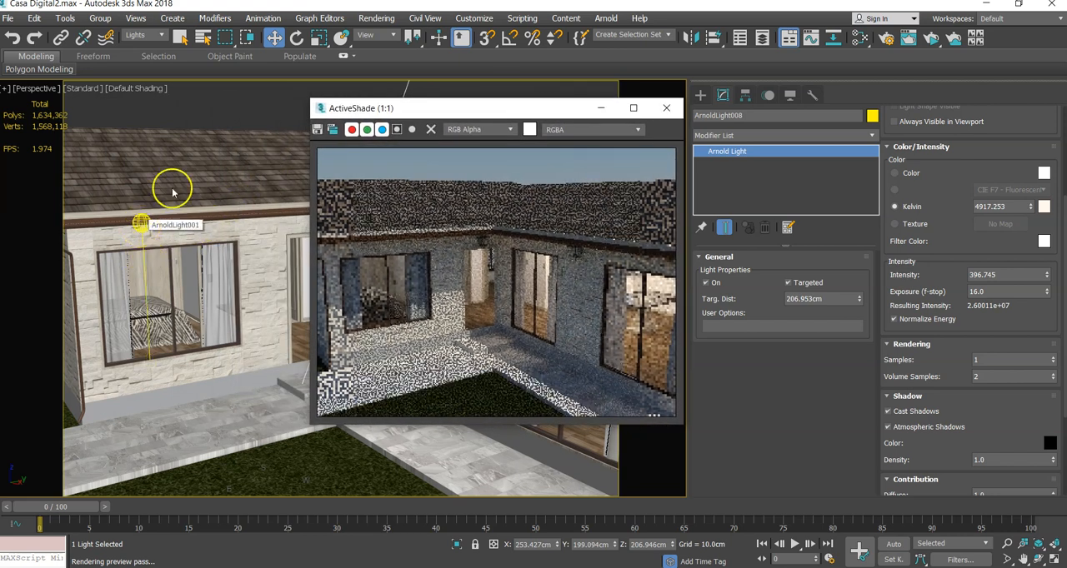
click(134, 38)
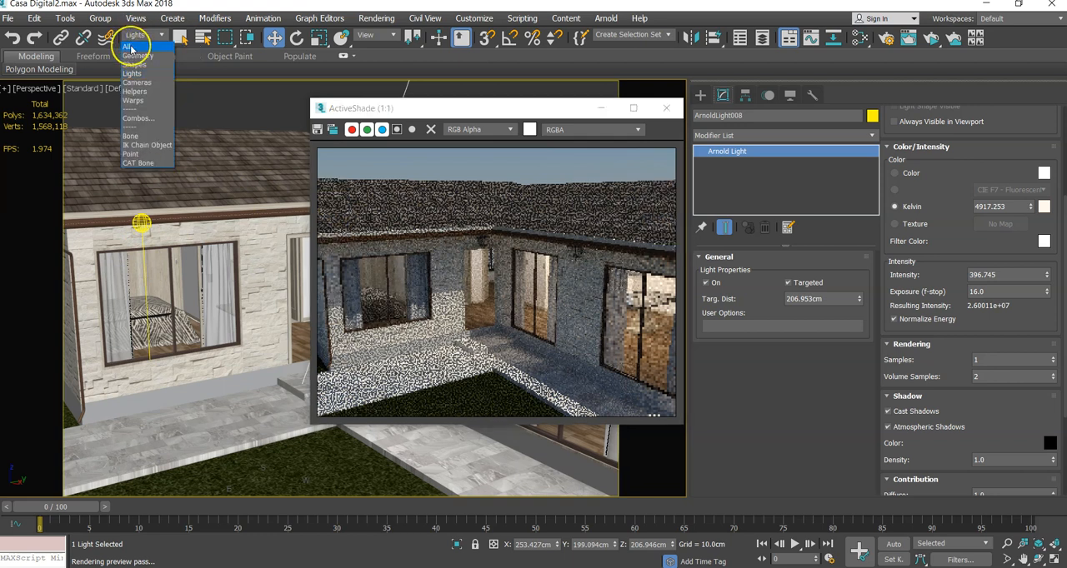
click(129, 48)
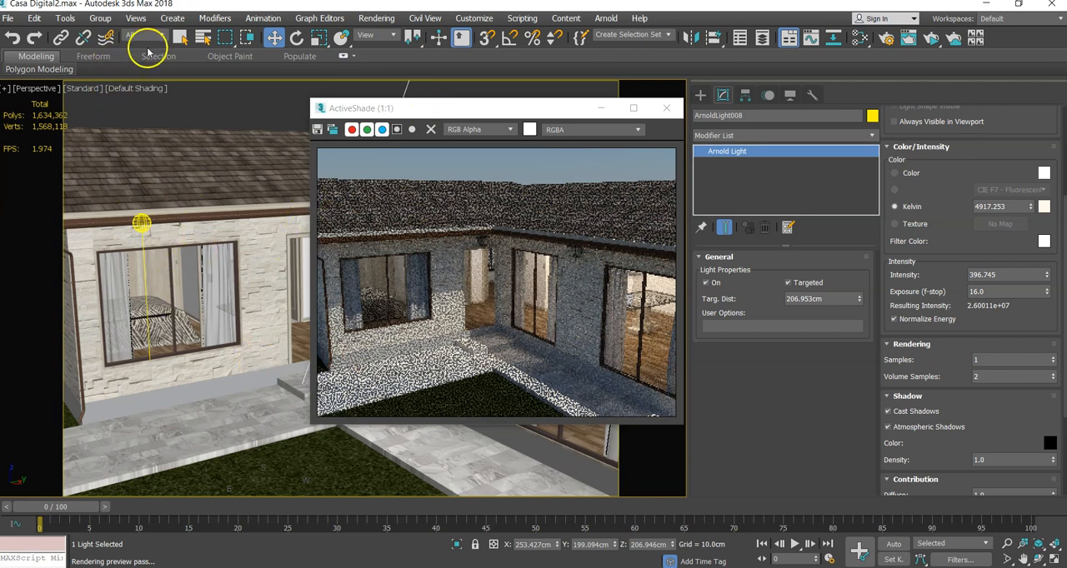
click(144, 38)
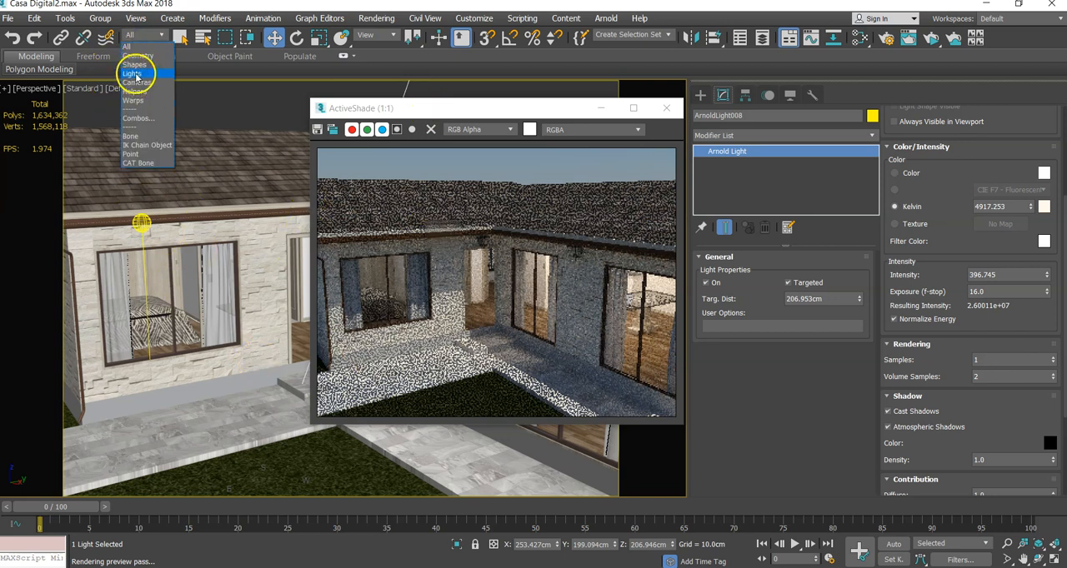
click(130, 75)
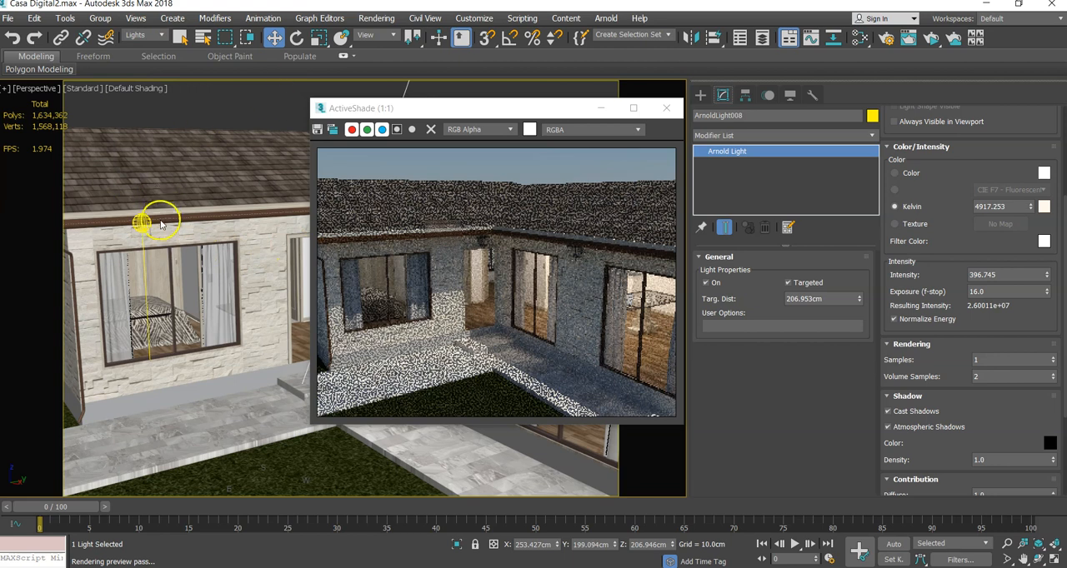
click(144, 38)
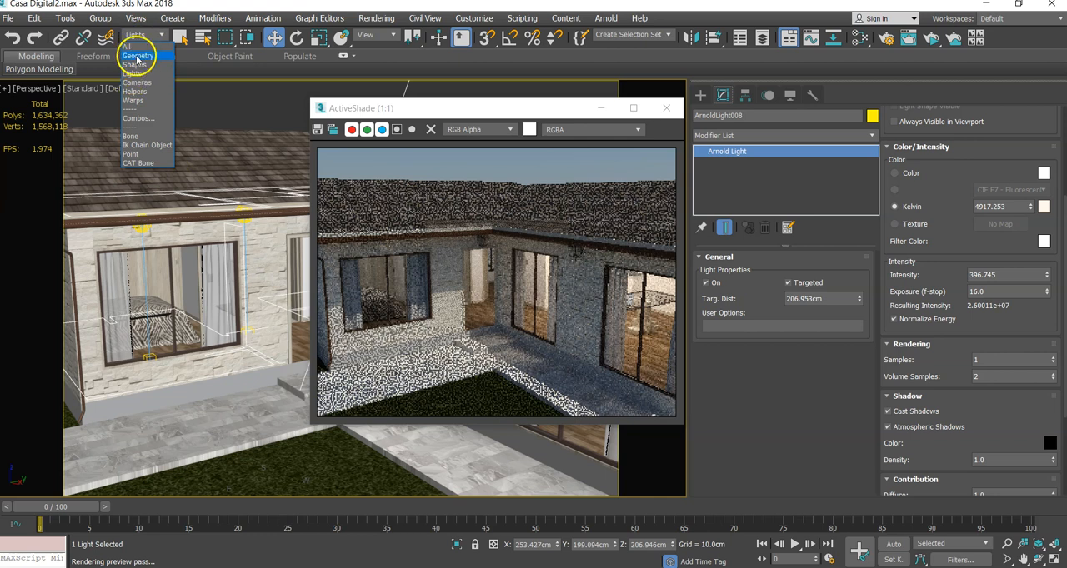
click(134, 75)
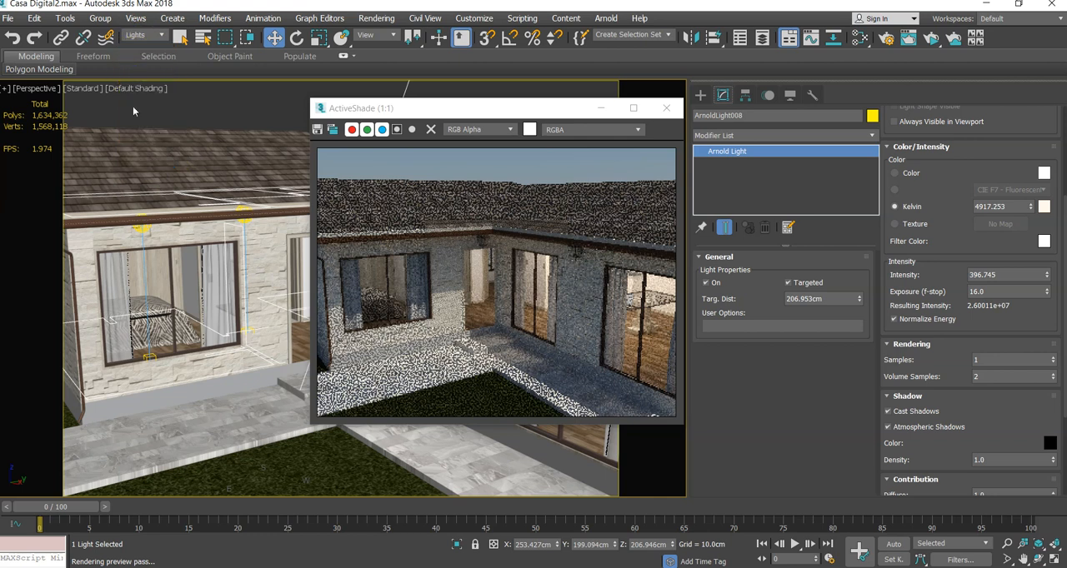
- Select the bedroom's Quad light and raise its intensity to about 84.7
click(141, 224)
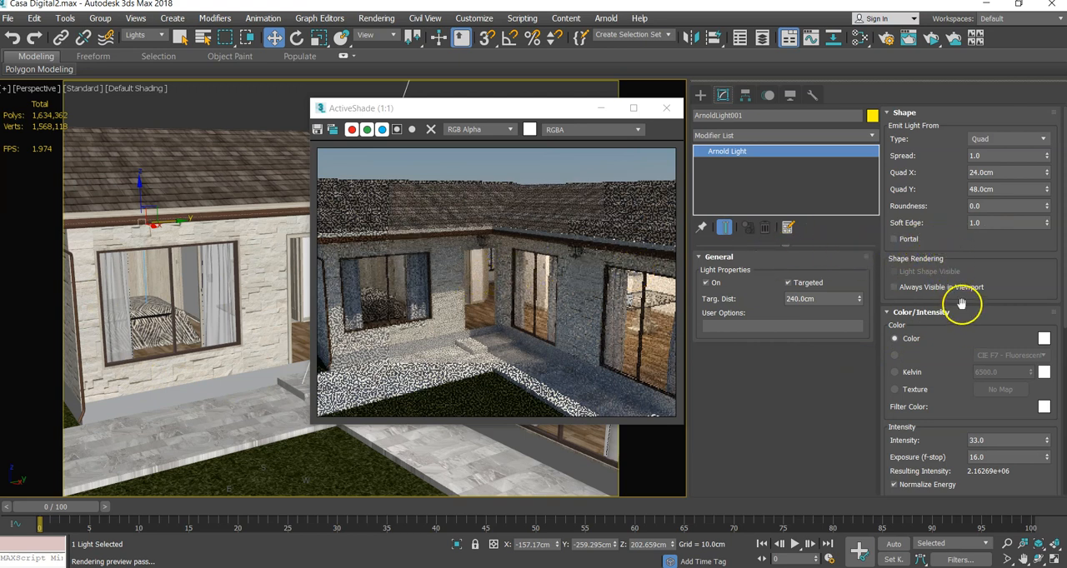
drag(964, 370, 970, 247)
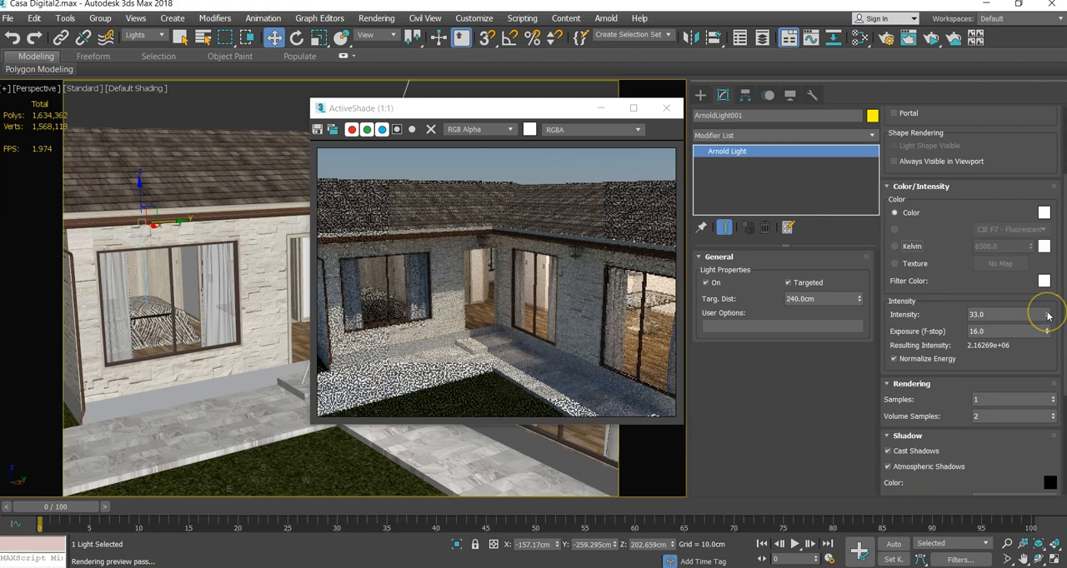
drag(1048, 315, 1041, 214)
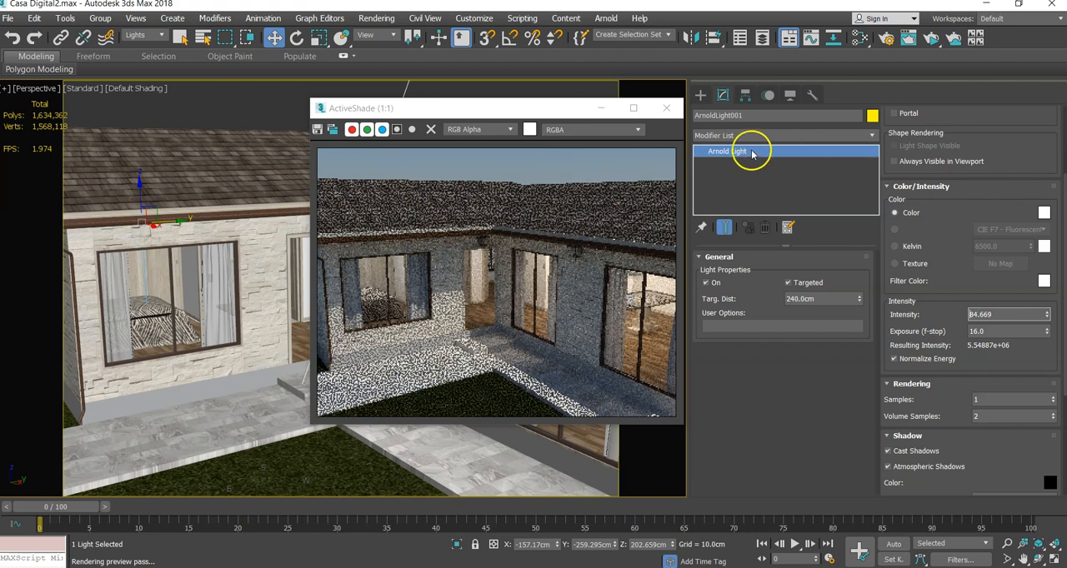
- Create a targeted Arnold Spot light on the patio, aimed towards the bedroom wall with a target distance of about 140 cm
click(701, 94)
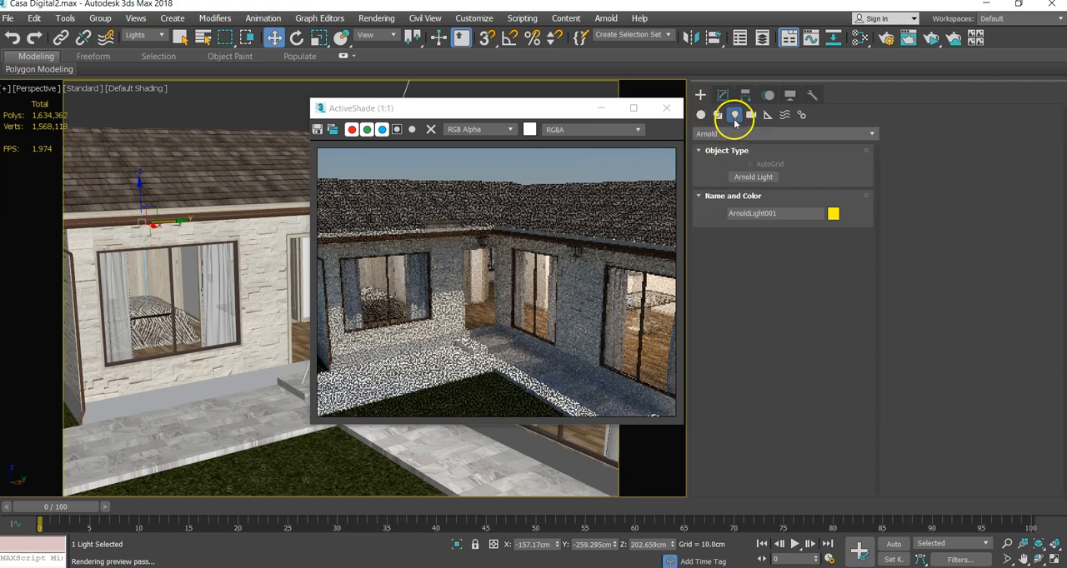
click(705, 134)
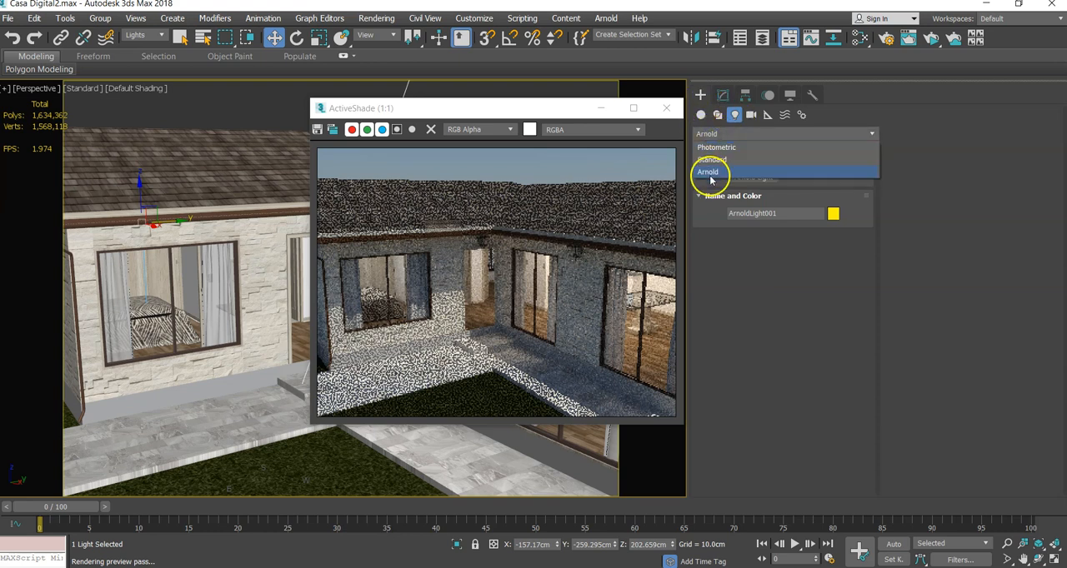
click(710, 176)
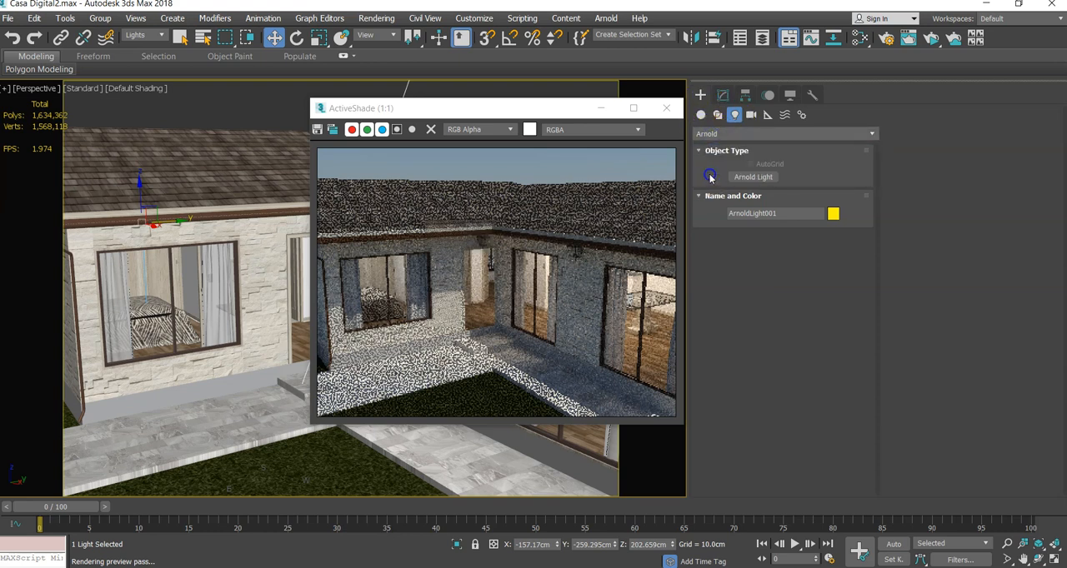
click(752, 176)
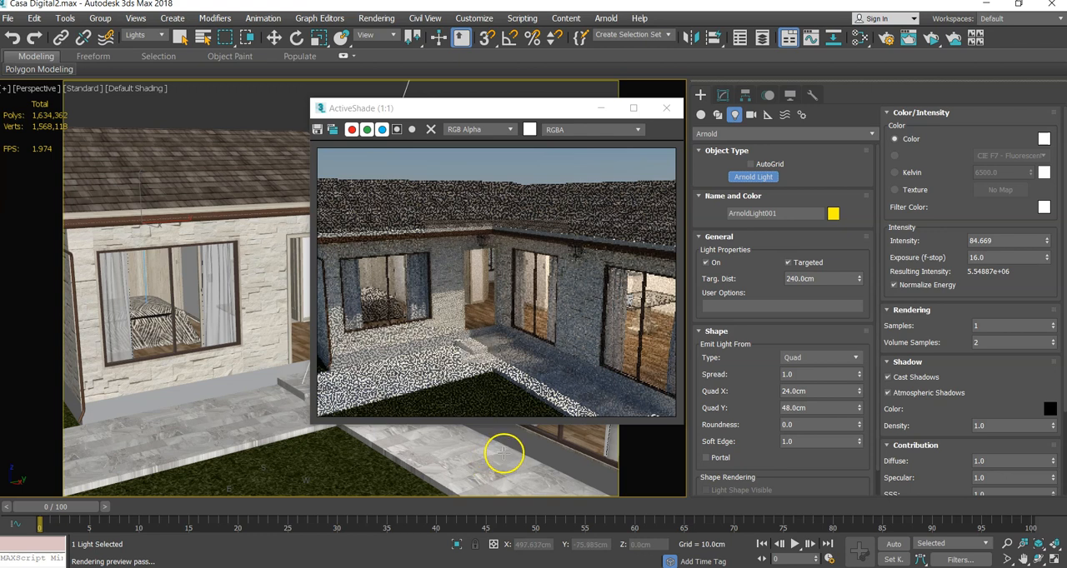
click(802, 358)
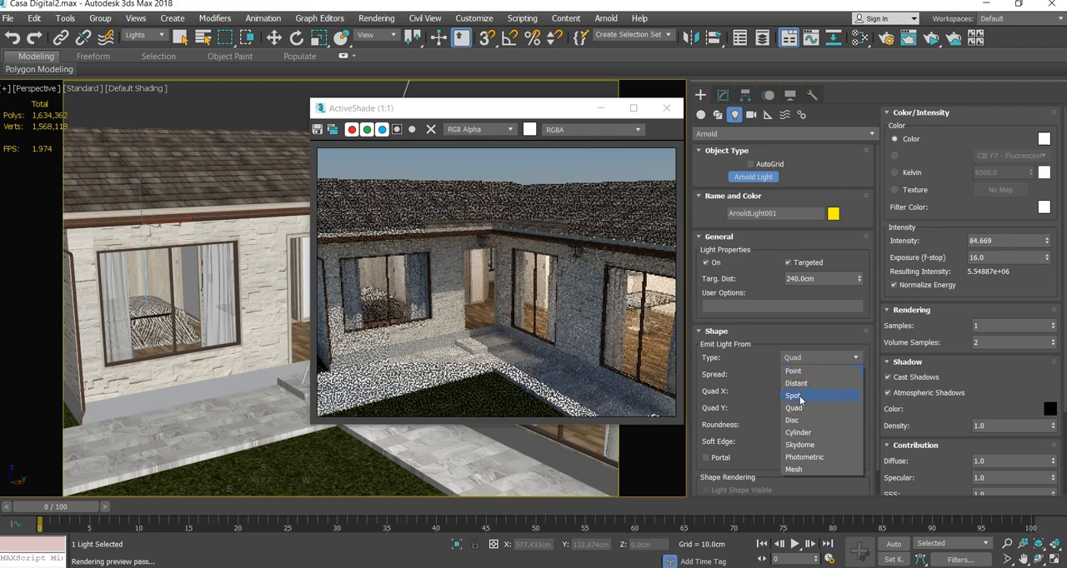
click(799, 396)
click(218, 421)
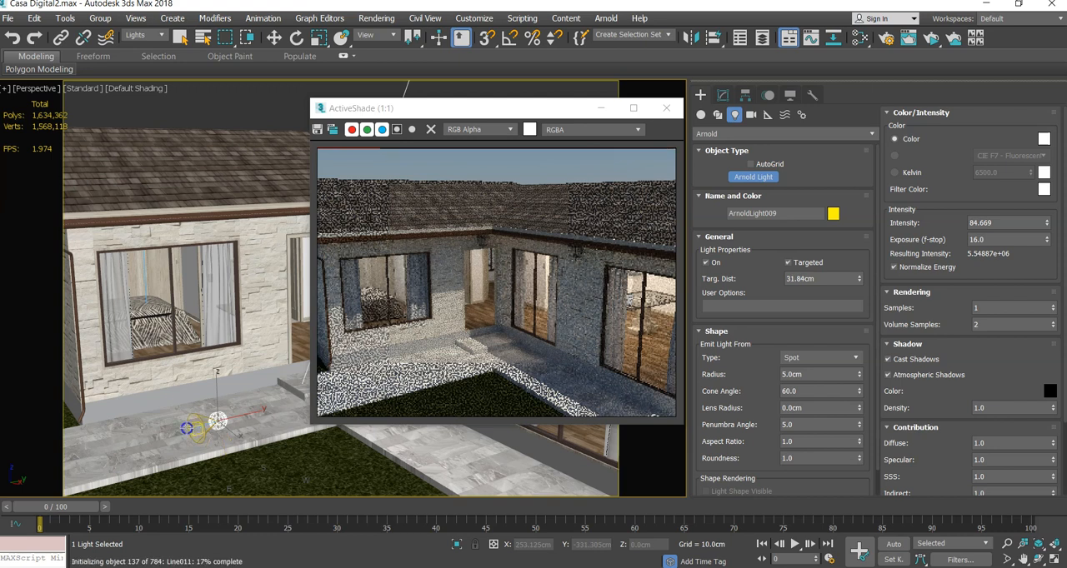
drag(164, 408, 215, 379)
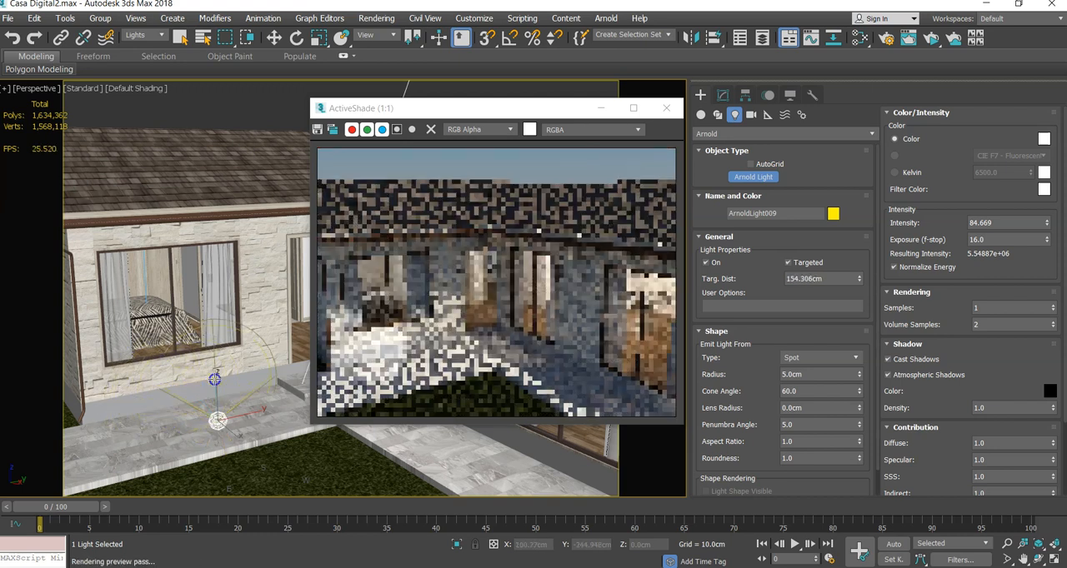
drag(196, 343, 147, 384)
drag(198, 405, 288, 441)
drag(151, 420, 142, 398)
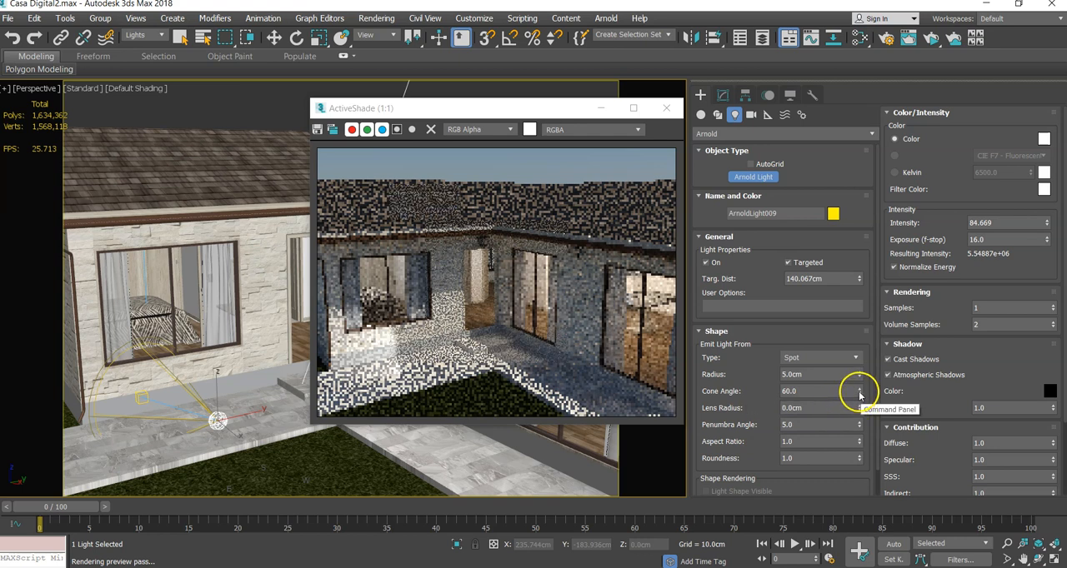
- Widen the patio spot light's cone angle to about 66.5 and its penumbra angle to about 25.7
drag(860, 395, 854, 375)
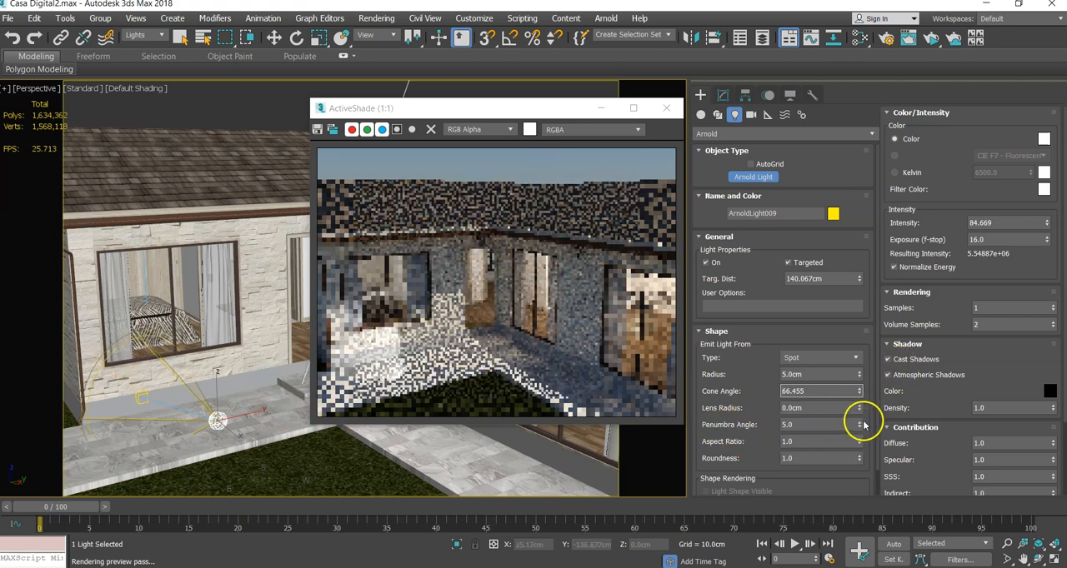
drag(860, 424, 857, 403)
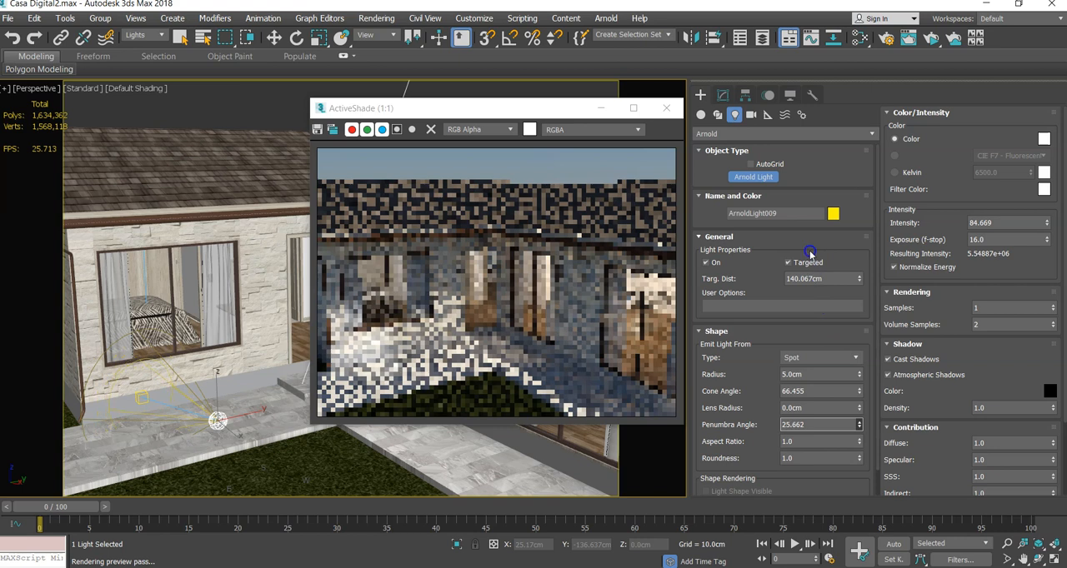
middle_drag(156, 452, 225, 378)
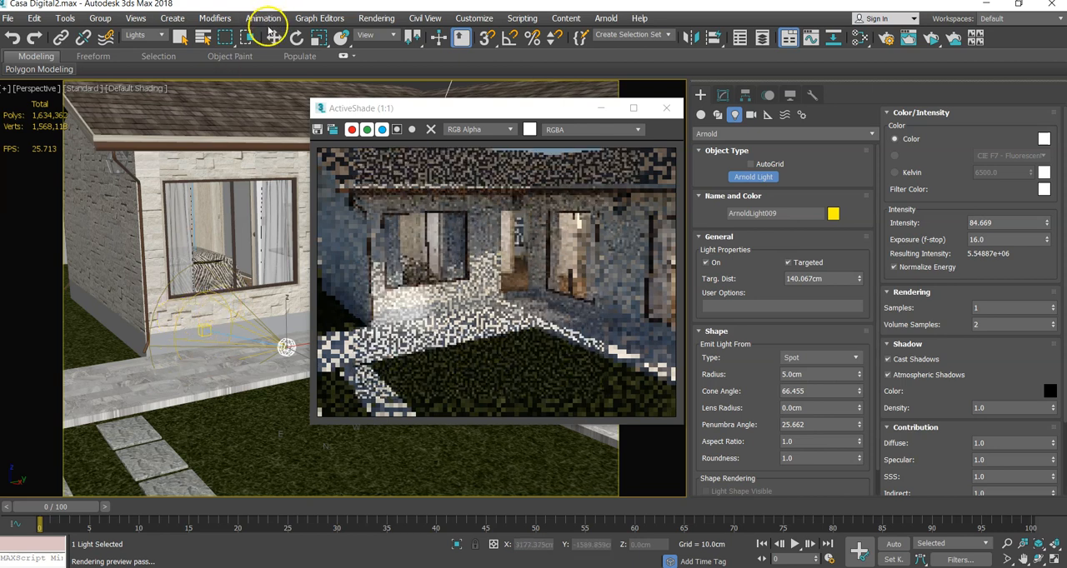
- Move the spot light along Y past the bedroom's outer corner to about -509 cm and raise it to about 132 cm
click(274, 37)
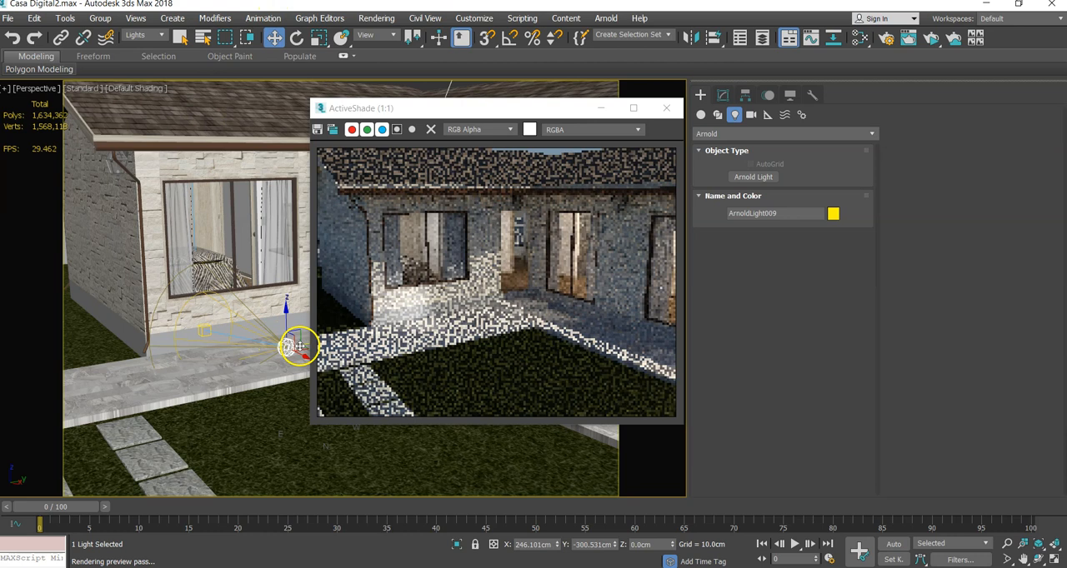
drag(297, 344, 112, 377)
drag(106, 332, 111, 211)
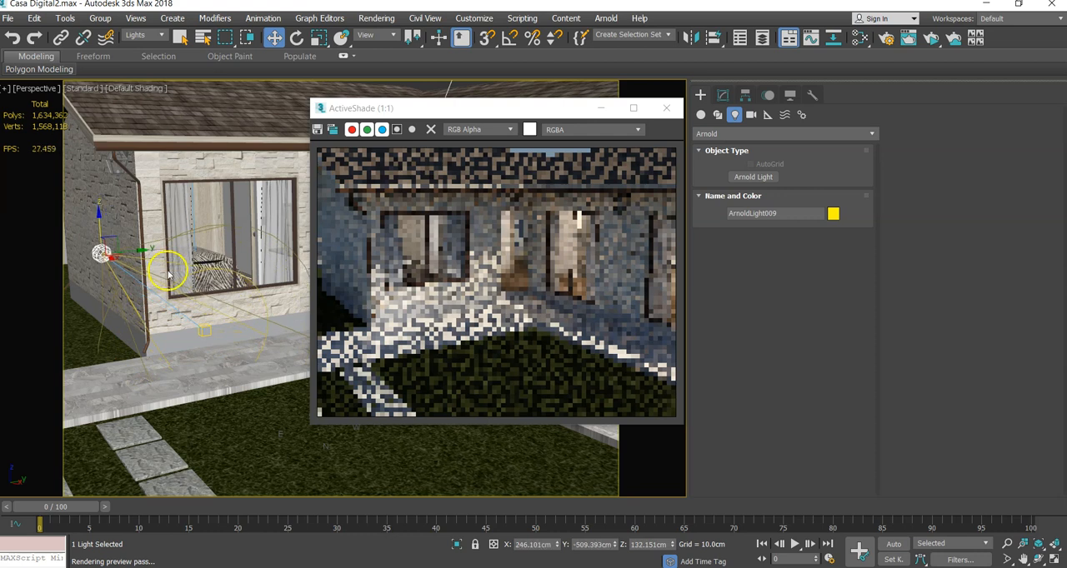
middle_drag(128, 272, 145, 299)
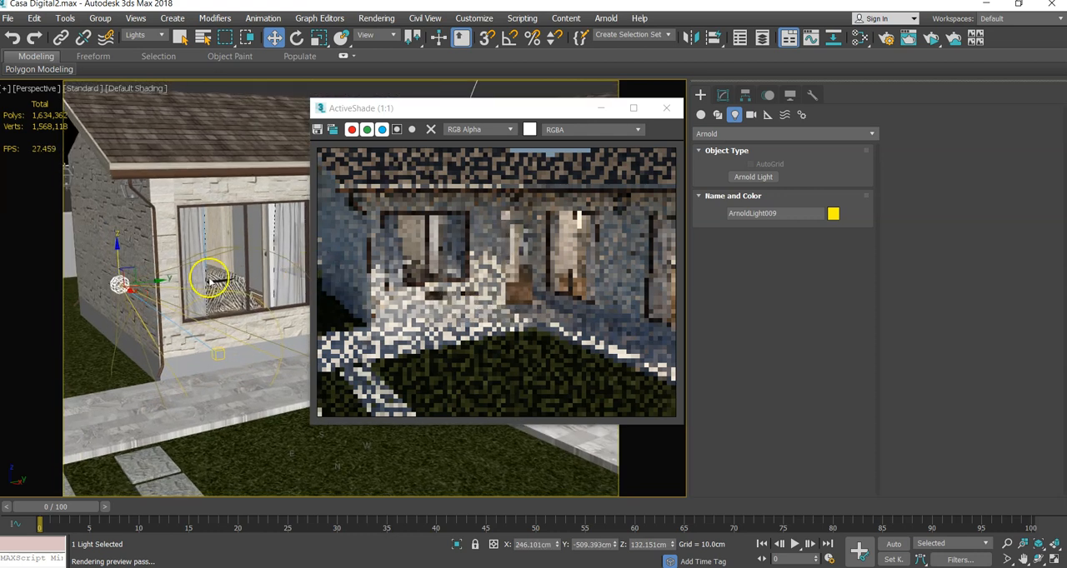
- Switch the spot light's colour to Kelvin at 6500, and set its cone angle to about 107 and penumbra angle to about 9.8
click(723, 95)
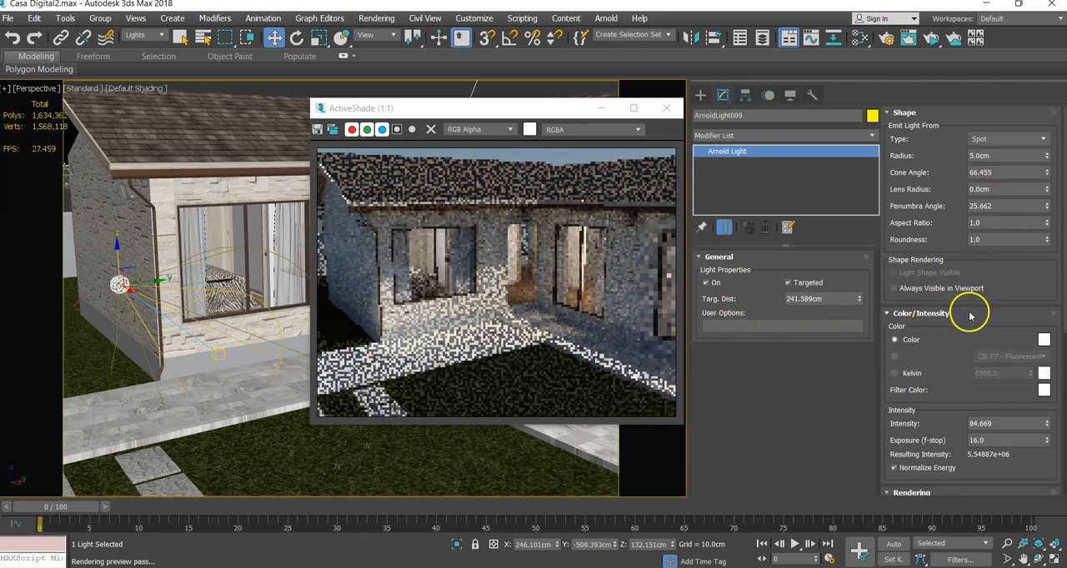
click(895, 373)
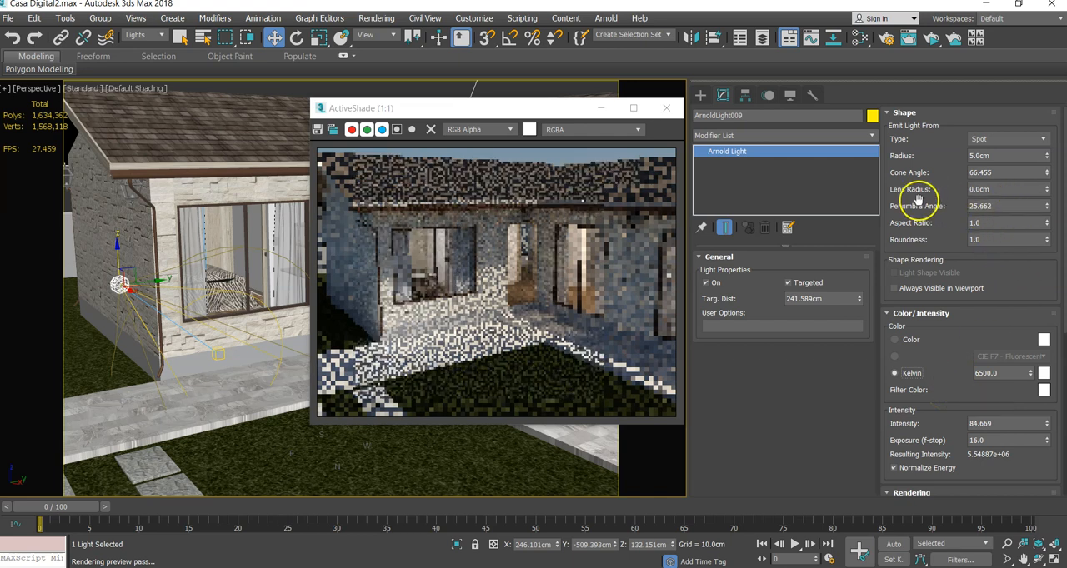
click(1048, 172)
mouse_move(1048, 172)
mouse_down()
mouse_move(1050, 141)
mouse_move(1049, 166)
mouse_up()
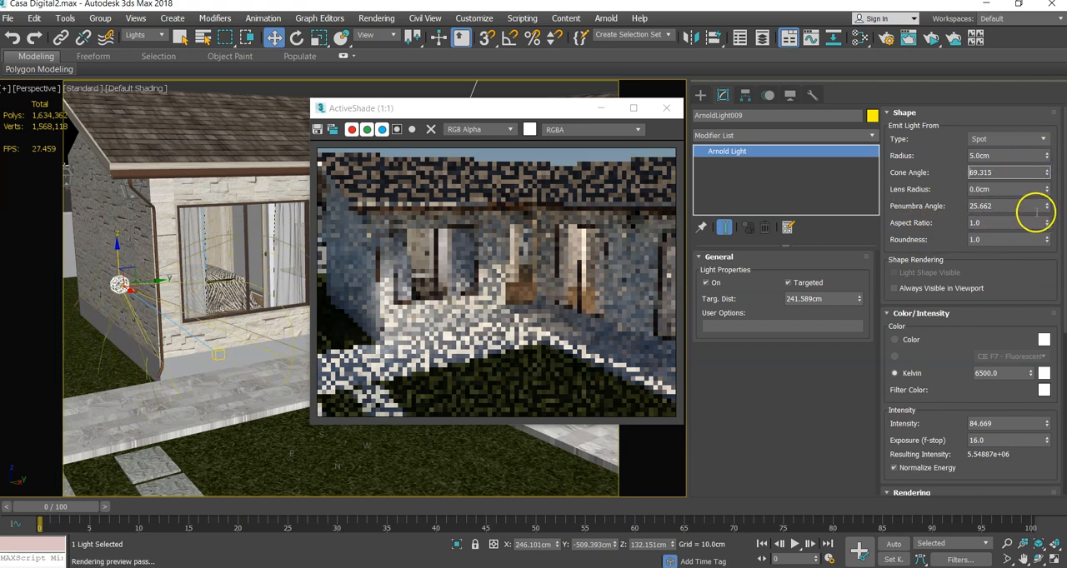
drag(1048, 212, 1049, 213)
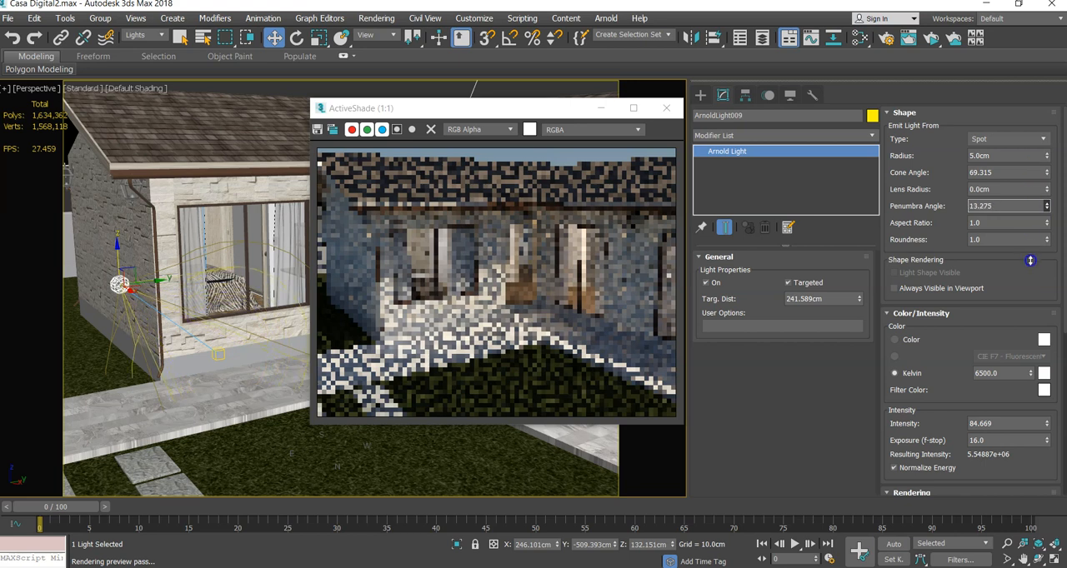
drag(1059, 493, 1064, 47)
drag(1053, 566, 1036, 42)
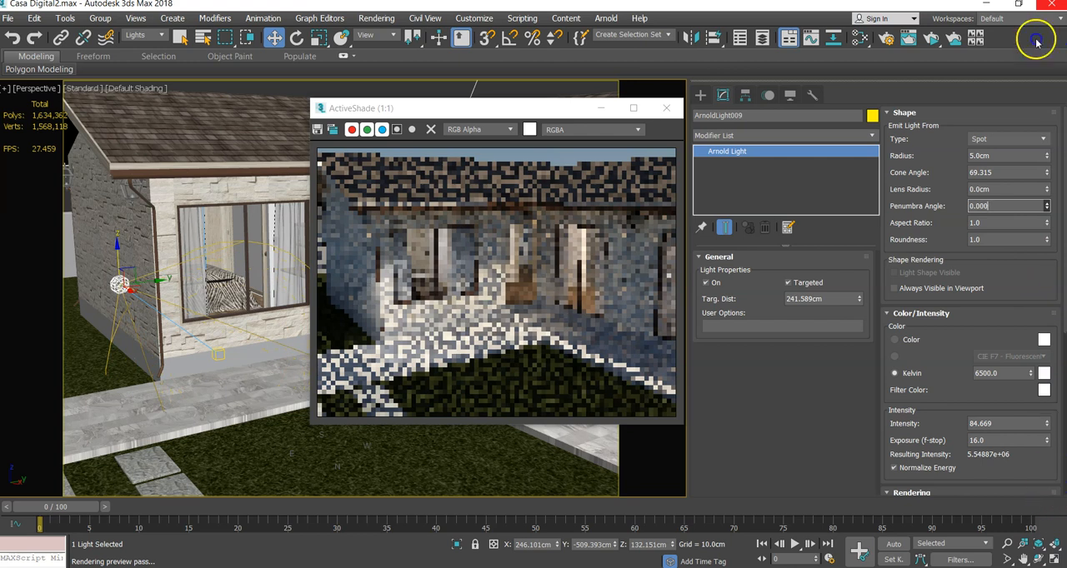
drag(1032, 110, 984, 363)
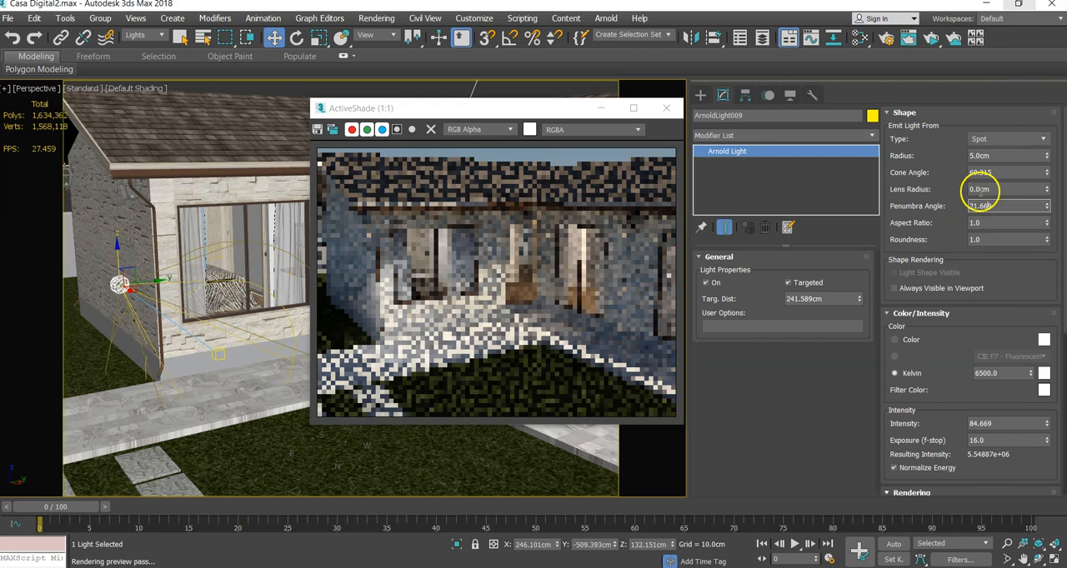
drag(1050, 170, 1040, 241)
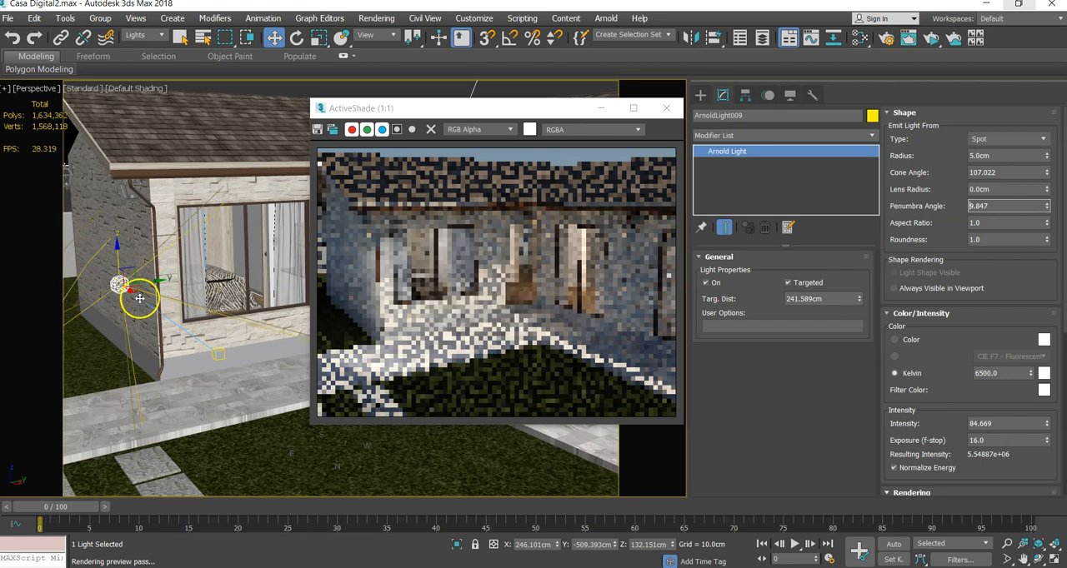
- Move the spot light farther out from the house to about X -337 cm and Y -692 cm, leaving its target in place
drag(130, 293, 5, 164)
drag(35, 200, 58, 202)
scroll(175, 257, down, 5)
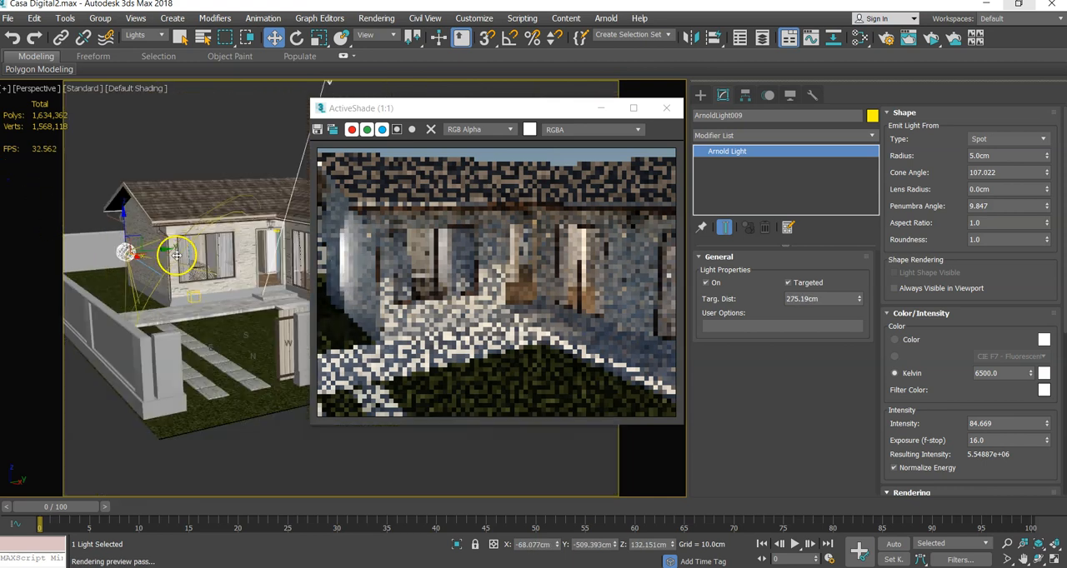
drag(147, 251, 60, 238)
scroll(442, 266, up, 1)
scroll(445, 266, down, 1)
- Rearrange the ActiveShade window clear of the house and frame the patio from above to examine the spot light's effect
drag(463, 111, 363, 110)
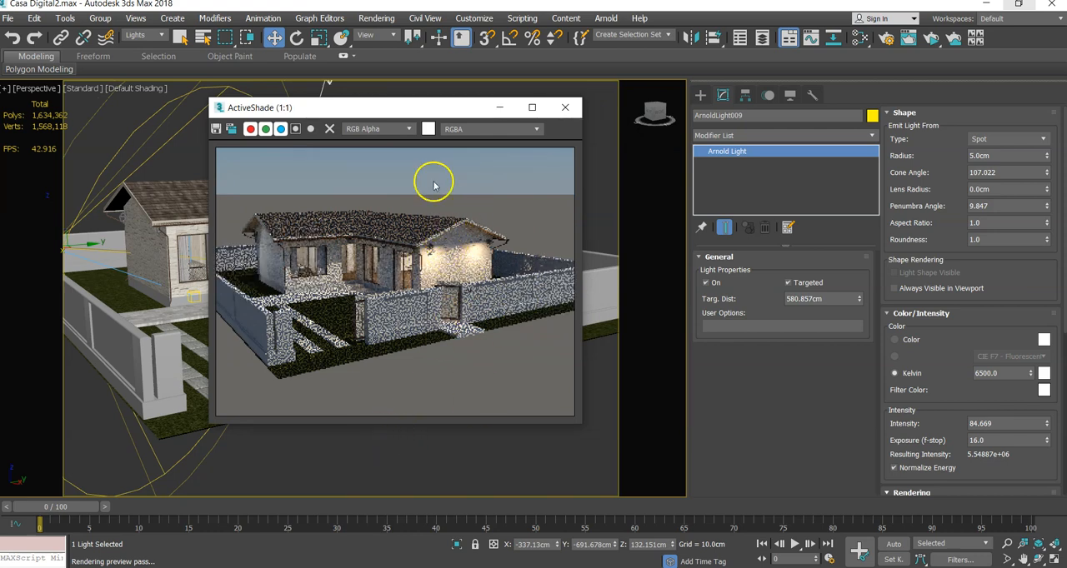
drag(419, 105, 306, 183)
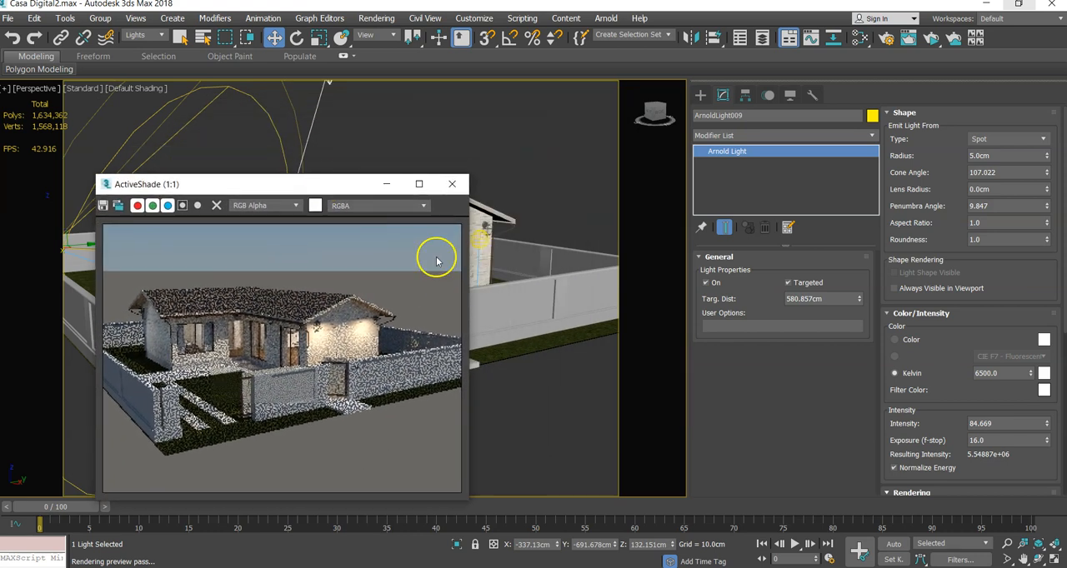
mouse_move(533, 216)
middle_down()
mouse_move(536, 208)
mouse_move(536, 218)
middle_up()
drag(318, 189, 754, 182)
middle_drag(395, 166, 434, 139)
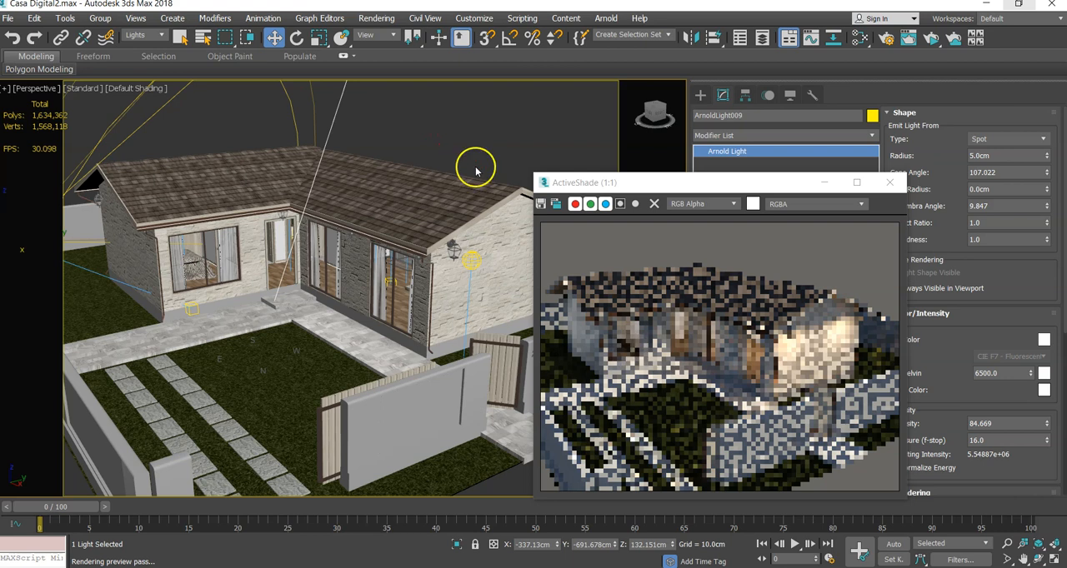
- Set the Sun Positioner's time to 23 h 19 min for a night scene
click(473, 259)
click(473, 259)
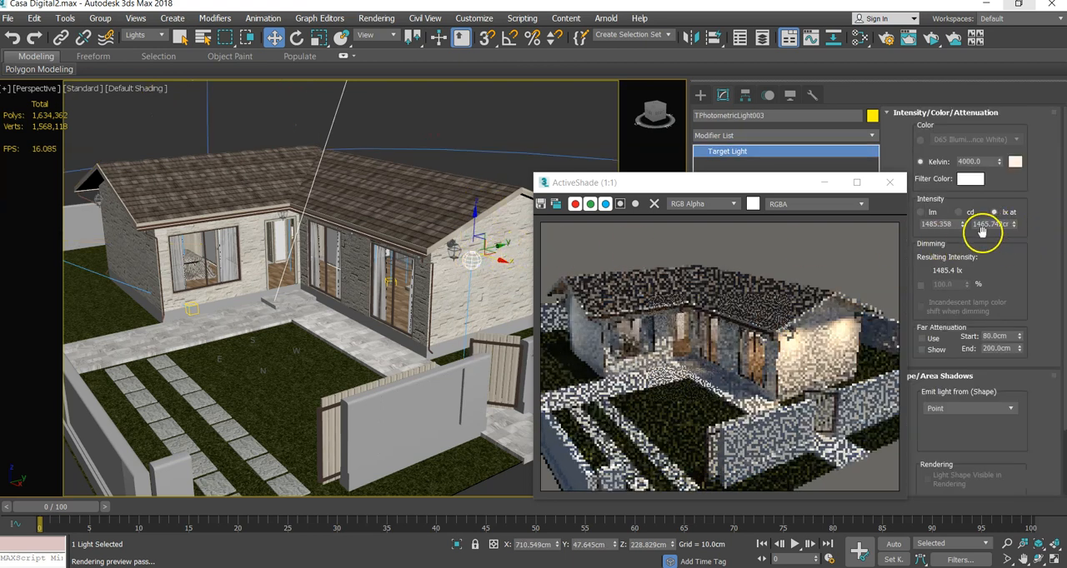
drag(756, 182, 748, 217)
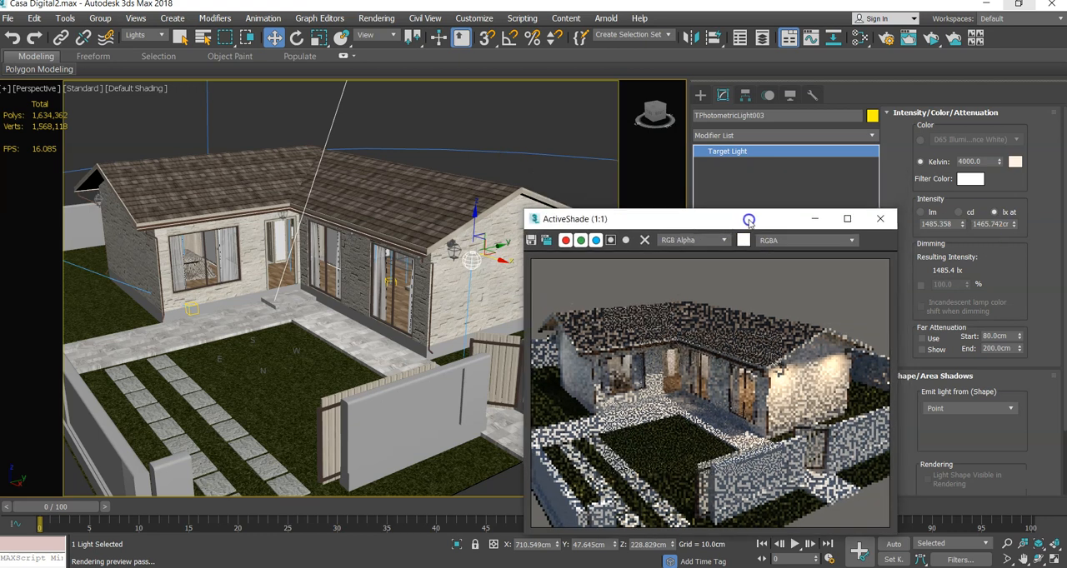
click(254, 363)
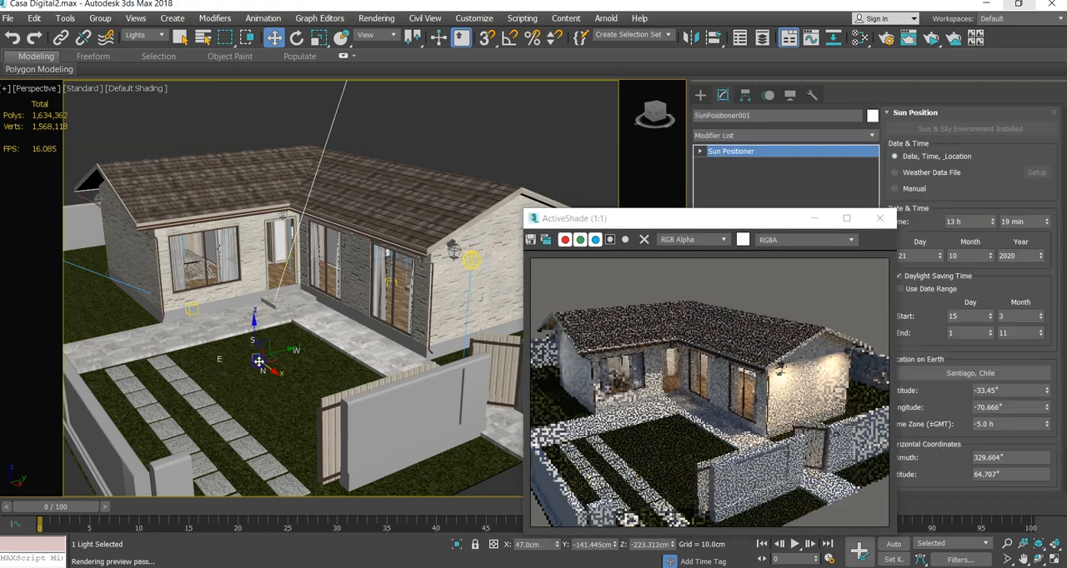
drag(788, 221, 686, 218)
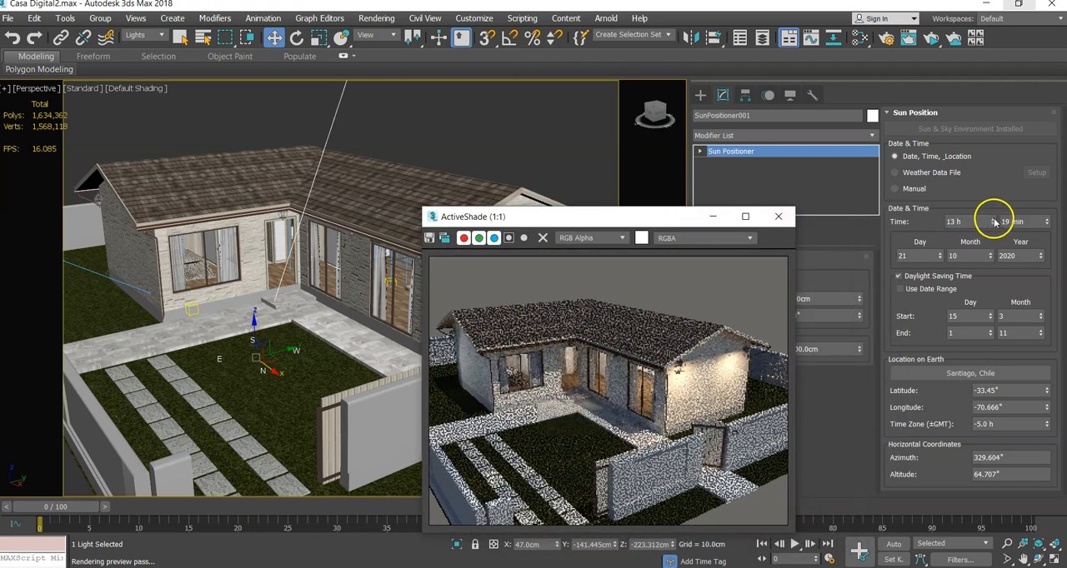
drag(994, 222, 994, 220)
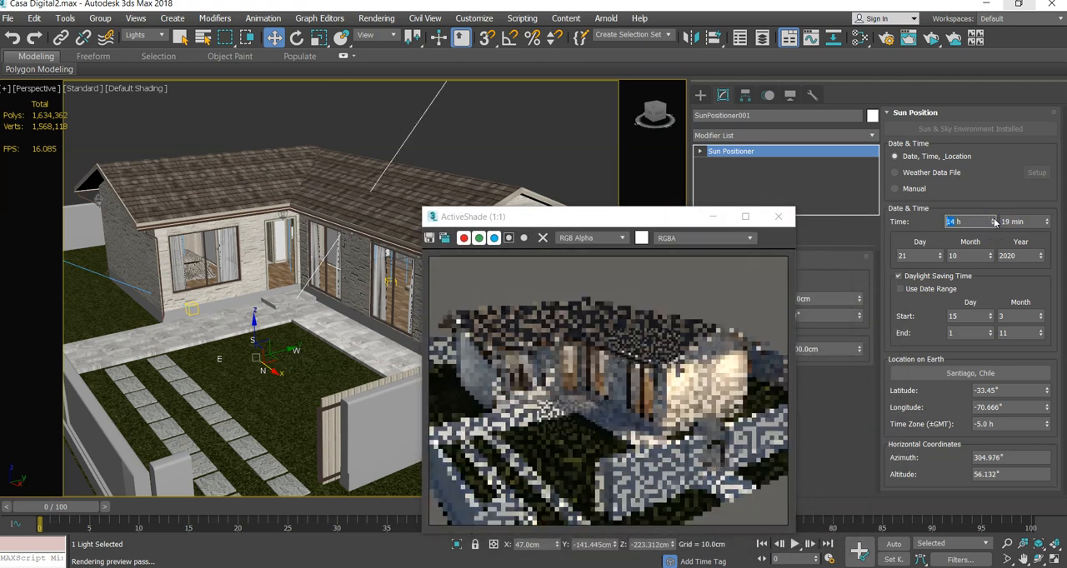
click(994, 220)
click(994, 220)
click(994, 220)
click(994, 220)
click(993, 220)
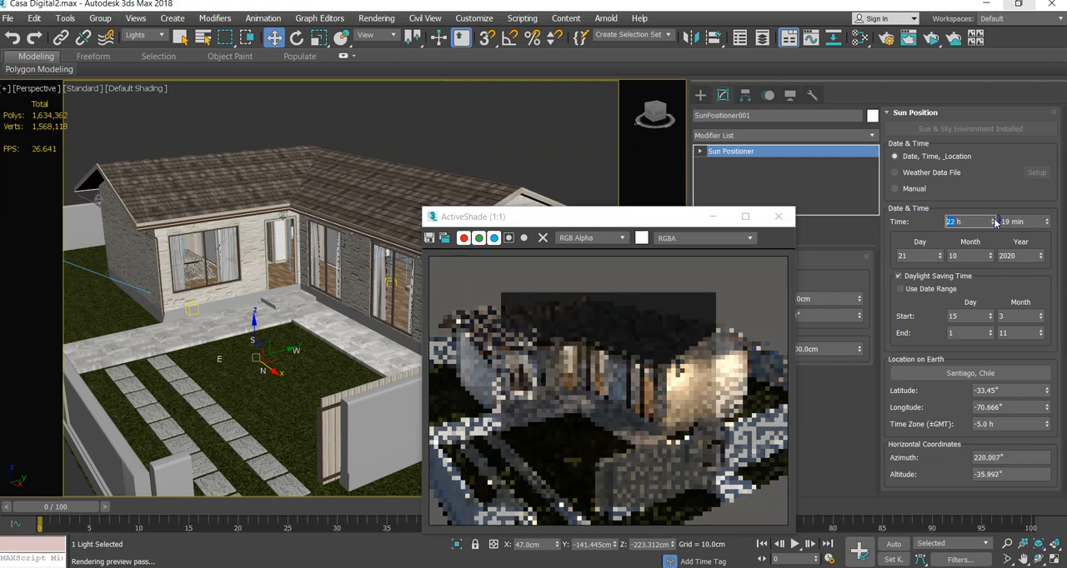
click(994, 220)
click(995, 220)
click(995, 220)
click(994, 220)
click(994, 220)
click(994, 220)
drag(995, 220, 994, 225)
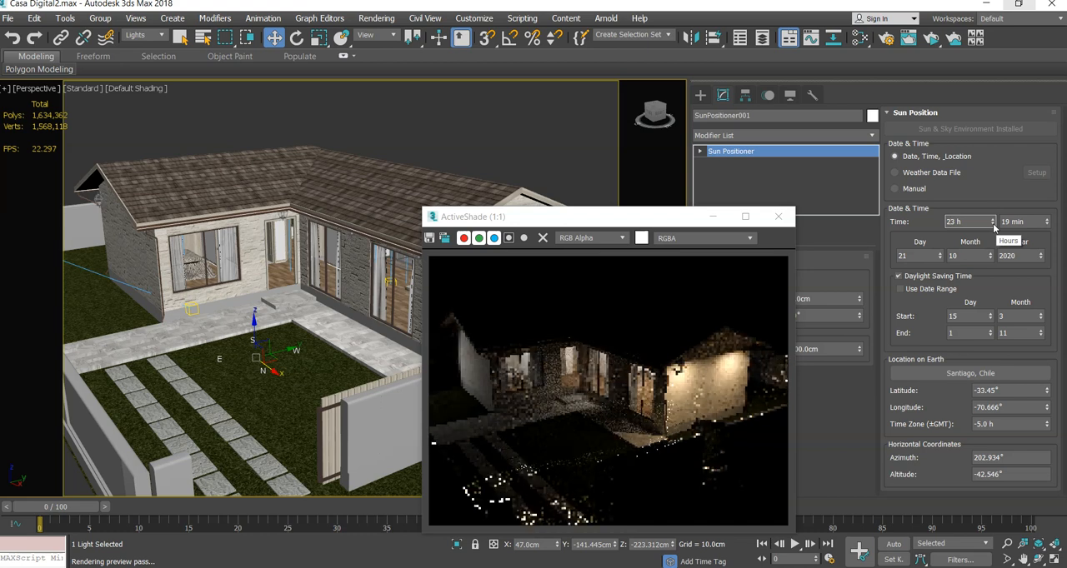
- Raise the Arnold spot light high above the house, to about X -337 cm, Y -445 cm and Z 792 cm
scroll(215, 255, down, 3)
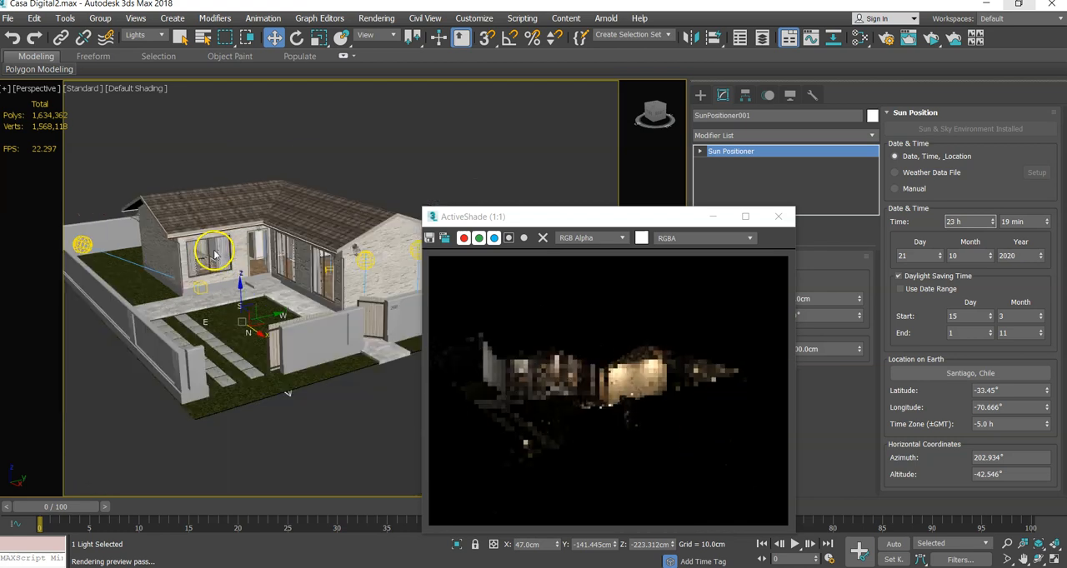
scroll(204, 257, down, 2)
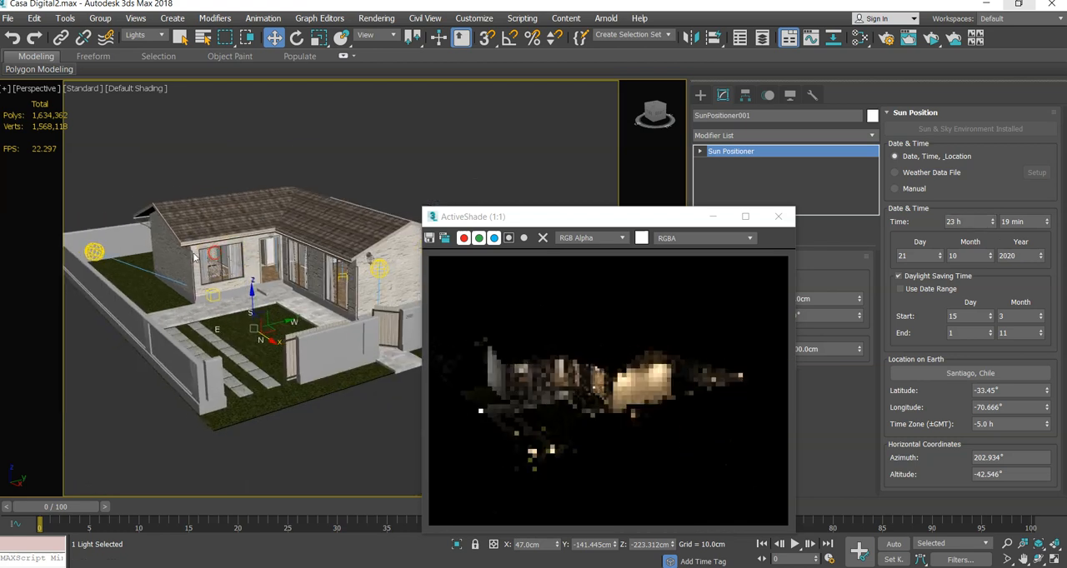
click(95, 251)
drag(94, 251, 134, 85)
middle_drag(144, 129, 163, 194)
drag(131, 164, 189, 135)
mouse_move(173, 195)
alt+middle_down()
mouse_move(221, 185)
mouse_move(167, 196)
alt+middle_up()
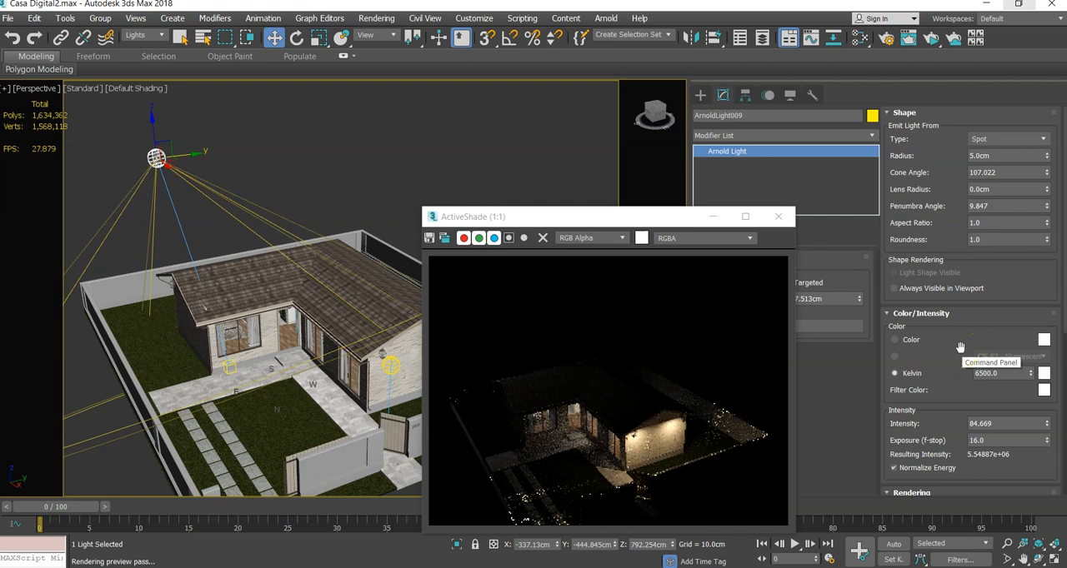
- Increase the Arnold spot light's intensity to about 1144, keeping its exposure at 16
scroll(960, 350, down, 2)
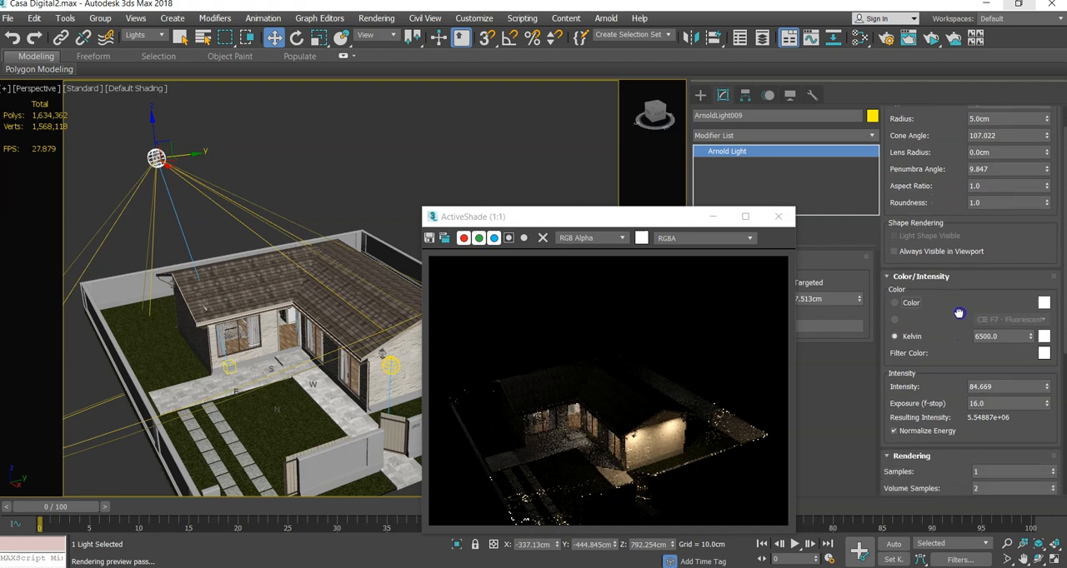
click(997, 373)
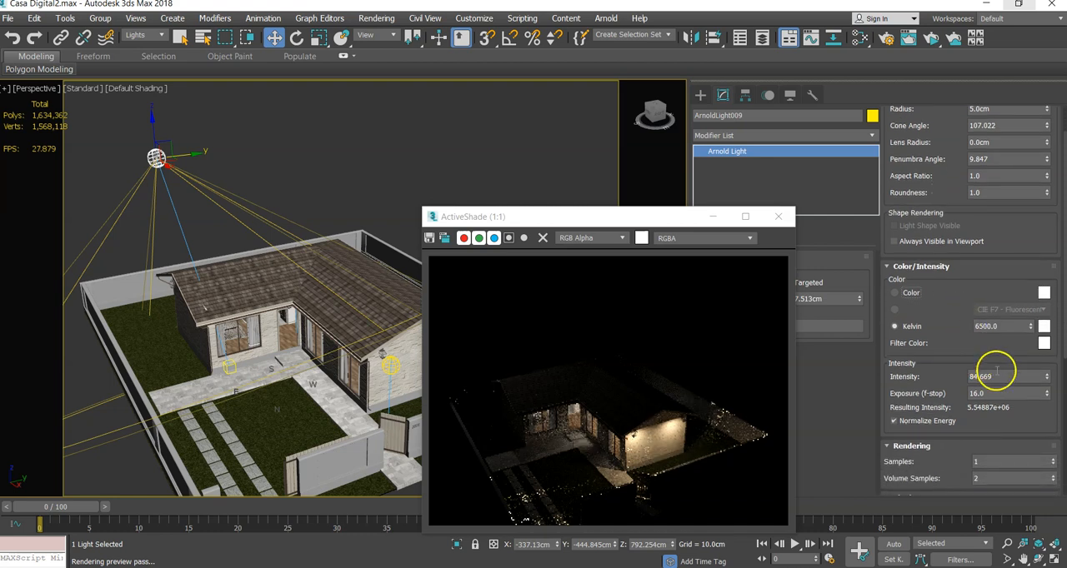
click(1047, 376)
drag(1047, 376, 976, 110)
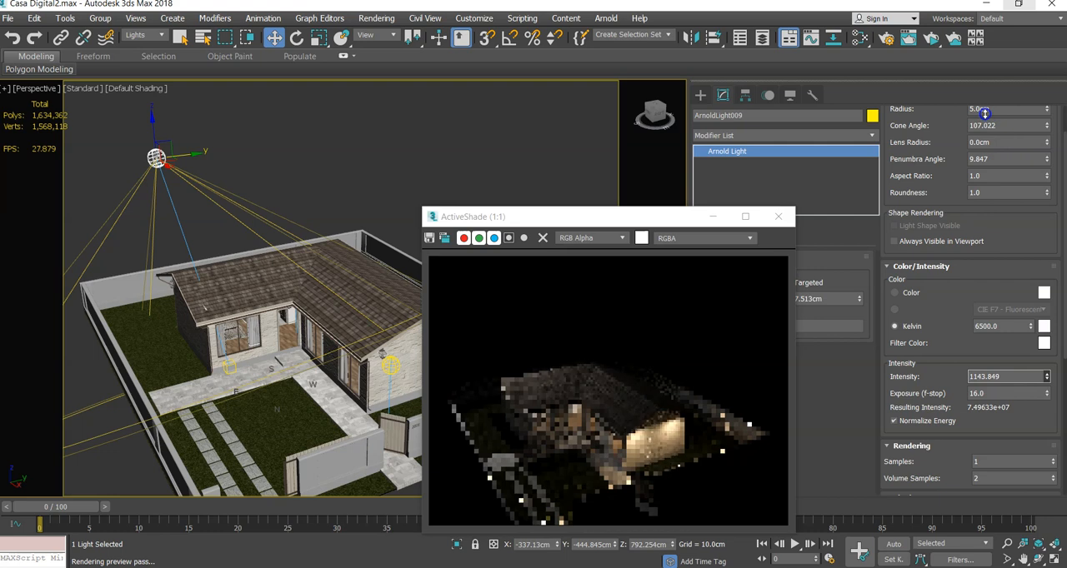
- Clear the selection and frame the house closer to examine the night lighting in the ActiveShade window
drag(598, 217, 443, 104)
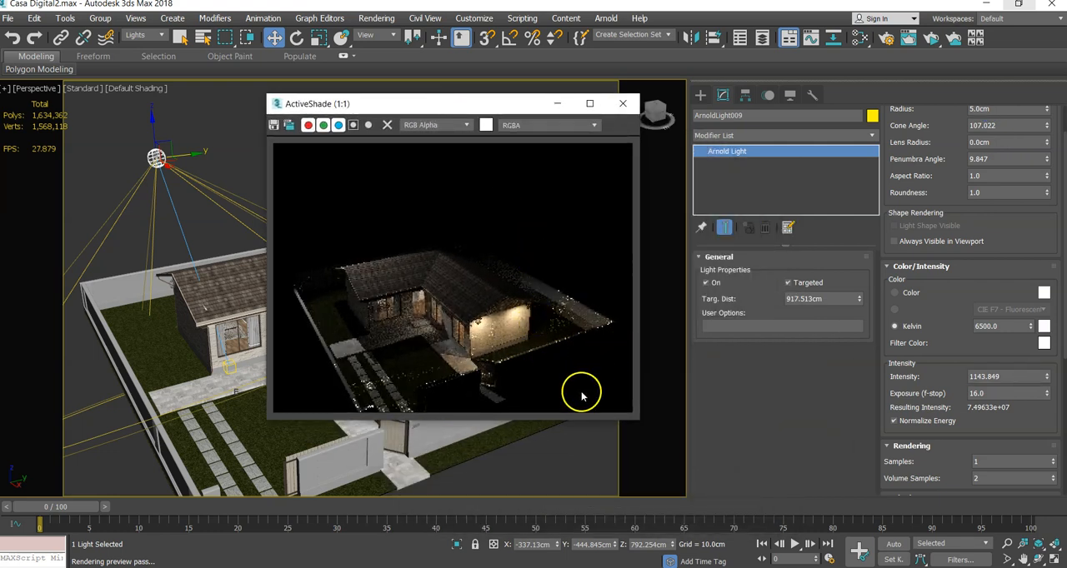
key(ctrl+shift+d)
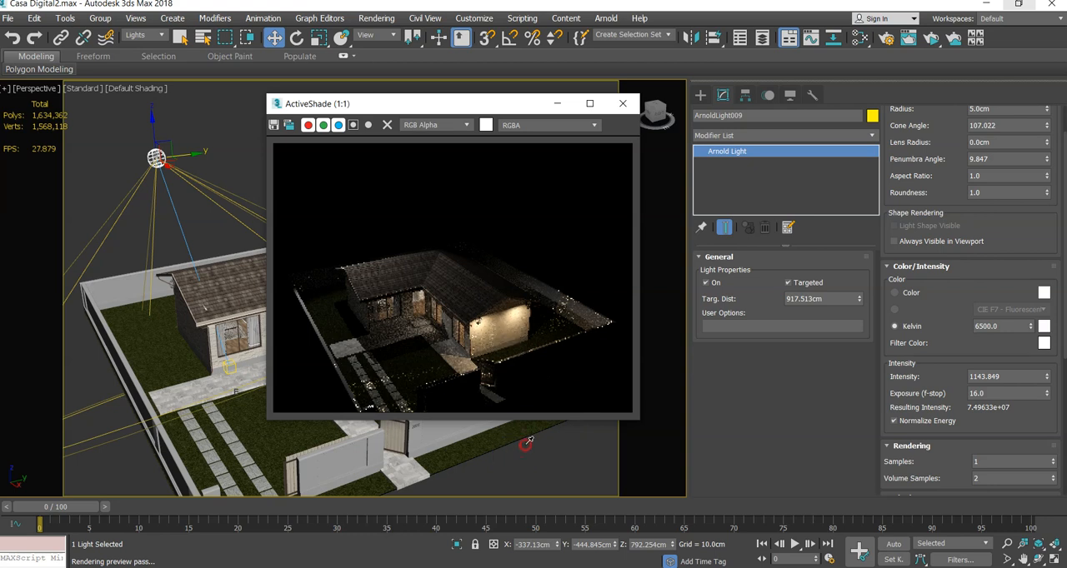
middle_click(520, 460)
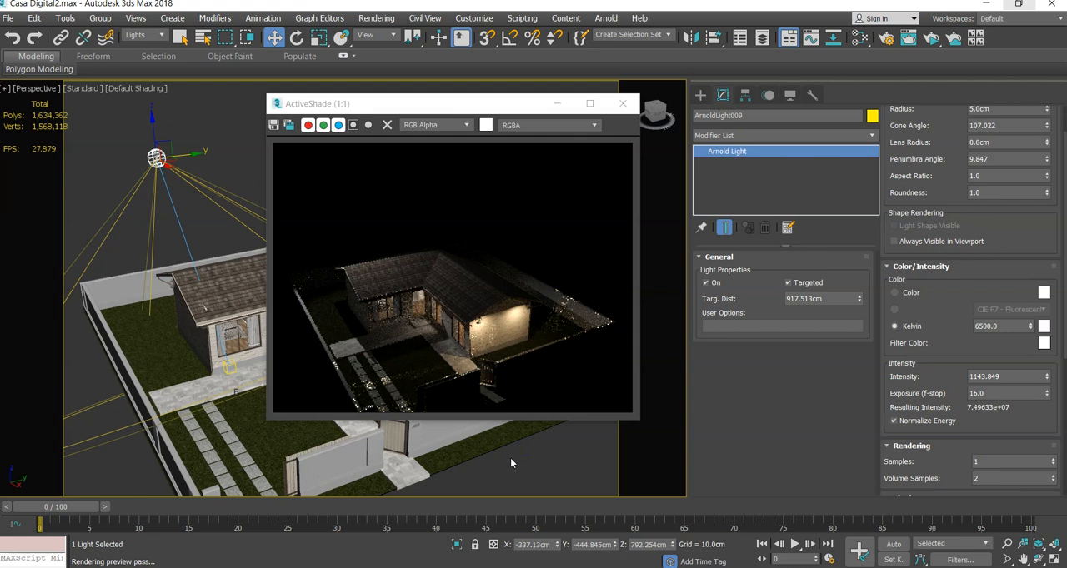
click(510, 458)
alt+middle_drag(511, 460, 554, 403)
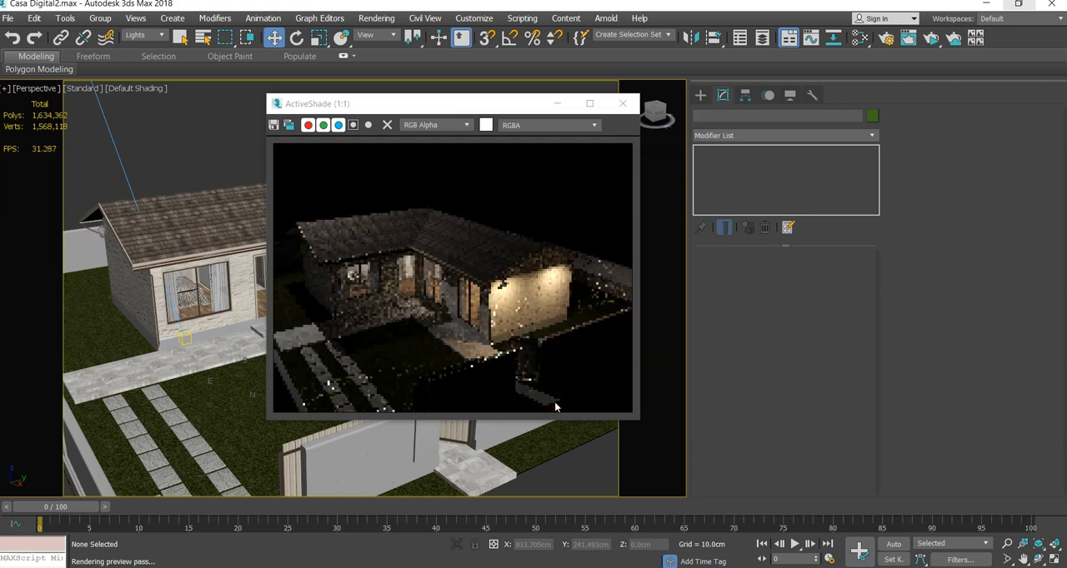
click(539, 401)
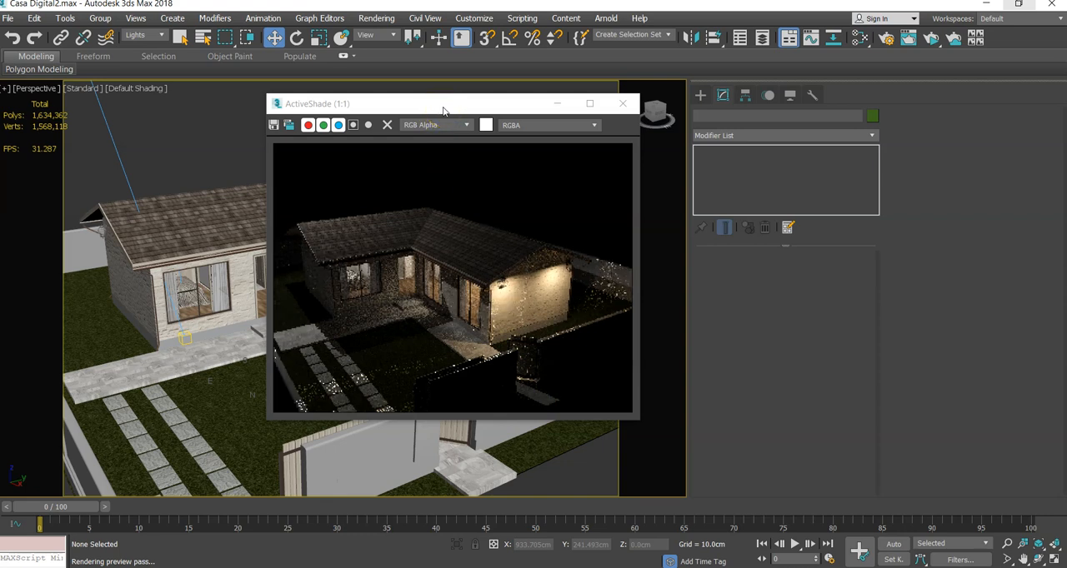
drag(443, 111, 783, 184)
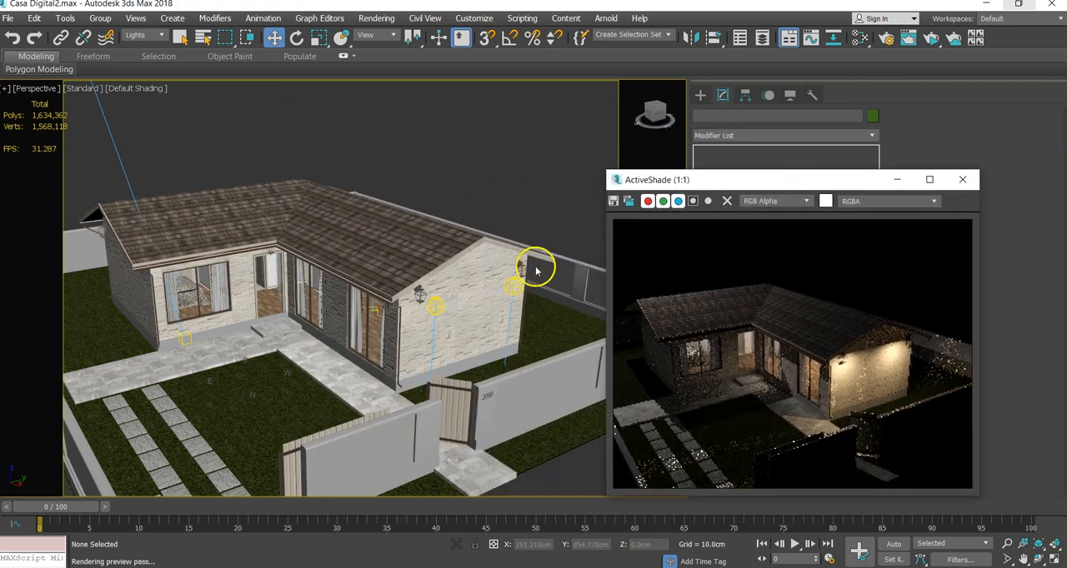
- Move the two gable wall lights closer to their lamps, at about X 657, Y 54 cm and X 662, Y 395 cm
click(427, 302)
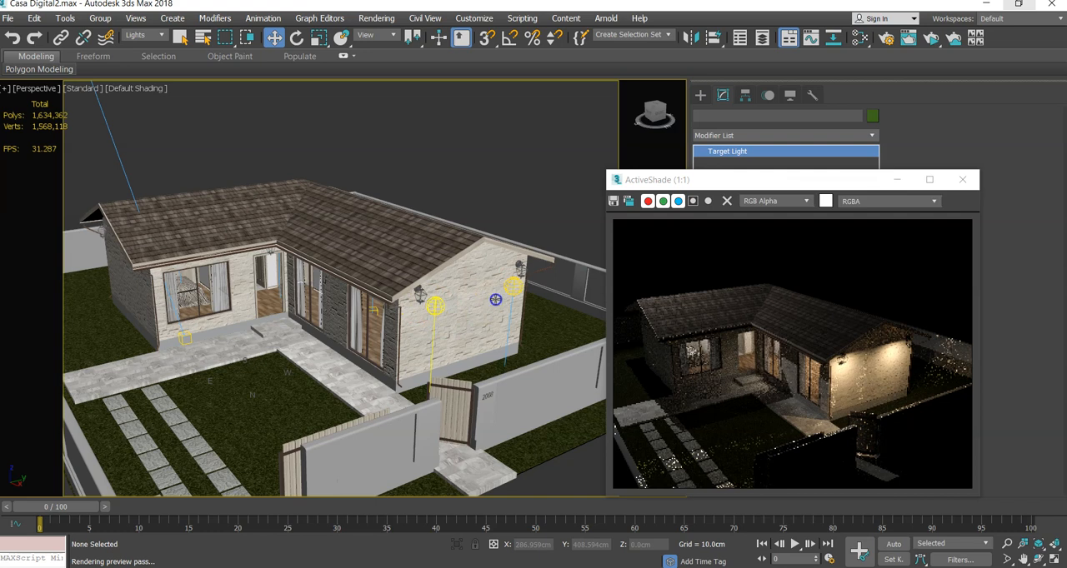
mouse_move(456, 305)
mouse_down()
mouse_move(442, 284)
mouse_move(447, 304)
mouse_up()
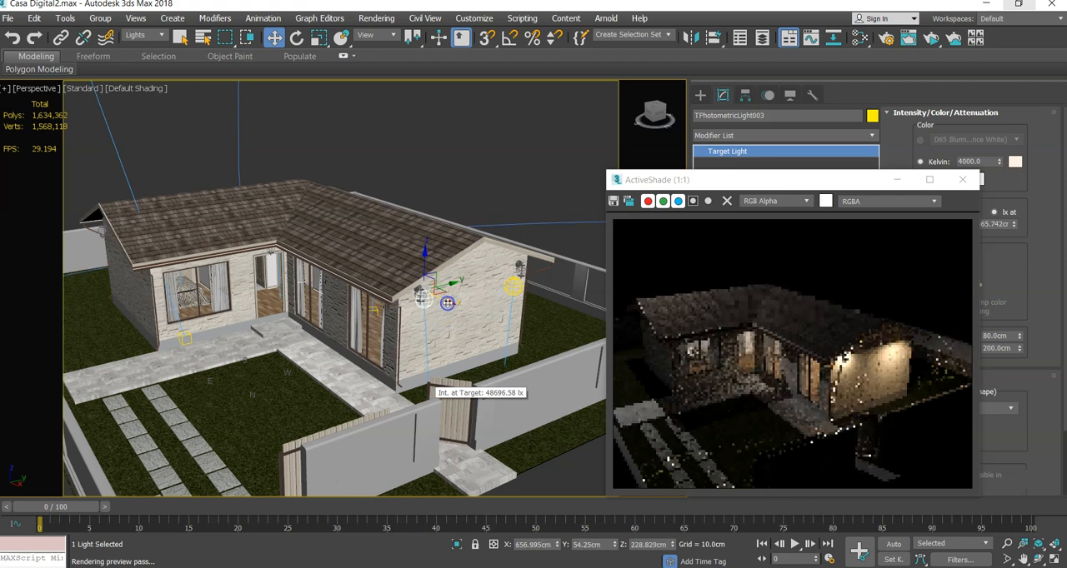
click(511, 286)
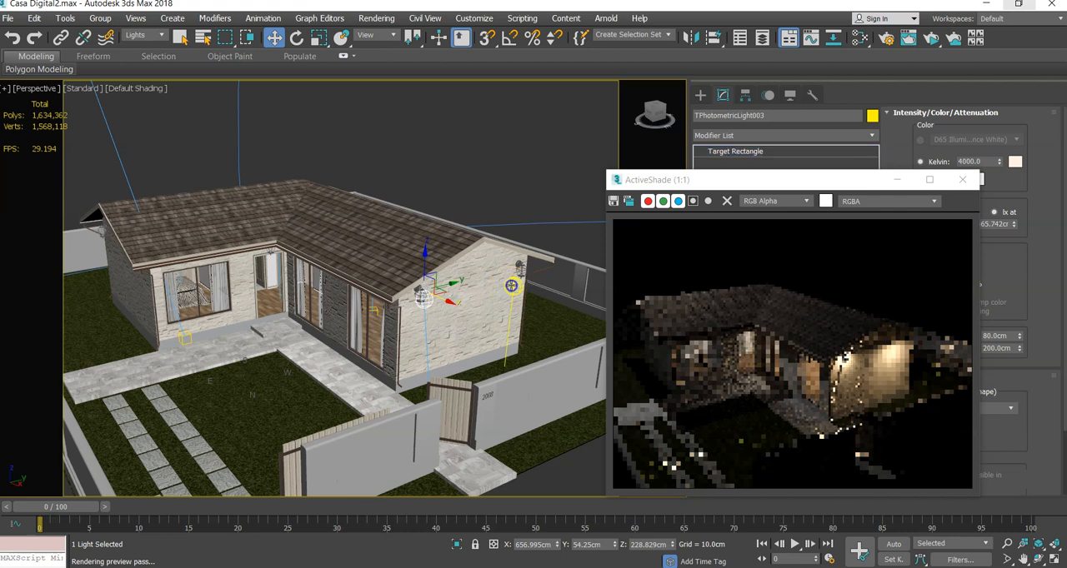
shift+drag(511, 286, 553, 269)
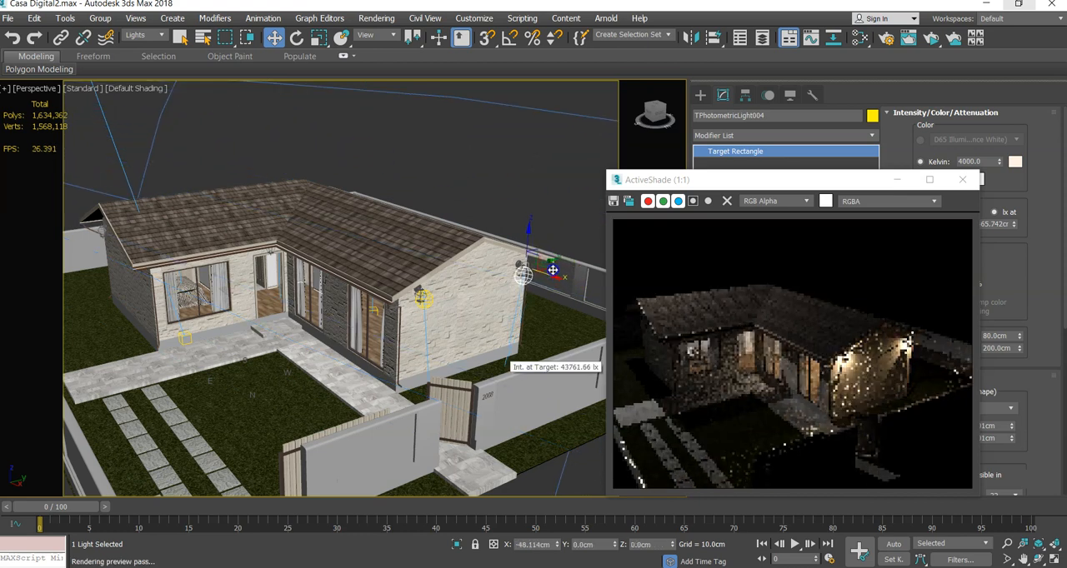
drag(553, 270, 553, 270)
alt+middle_drag(572, 334, 609, 309)
drag(748, 179, 270, 97)
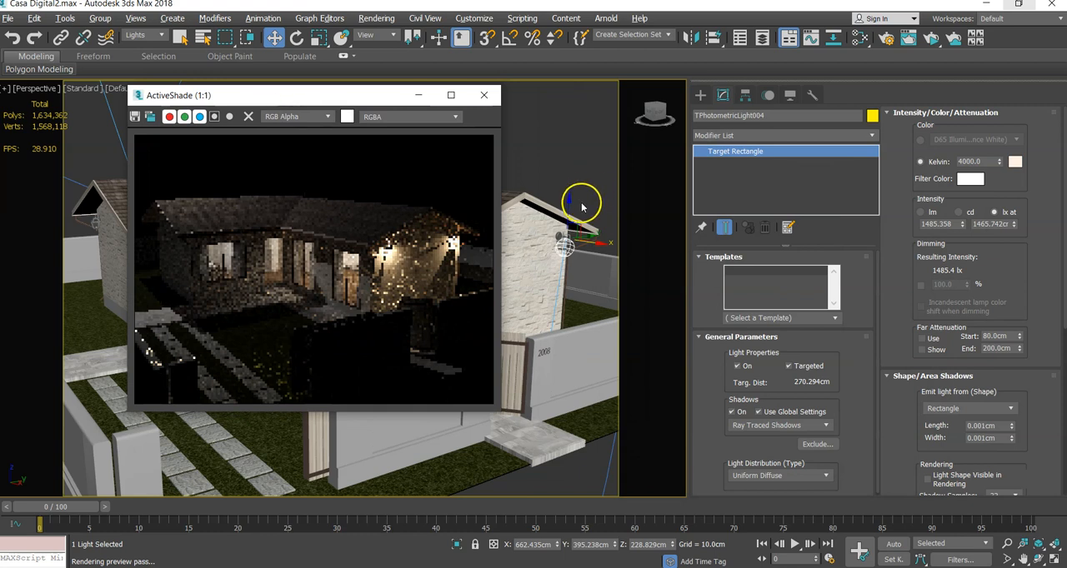
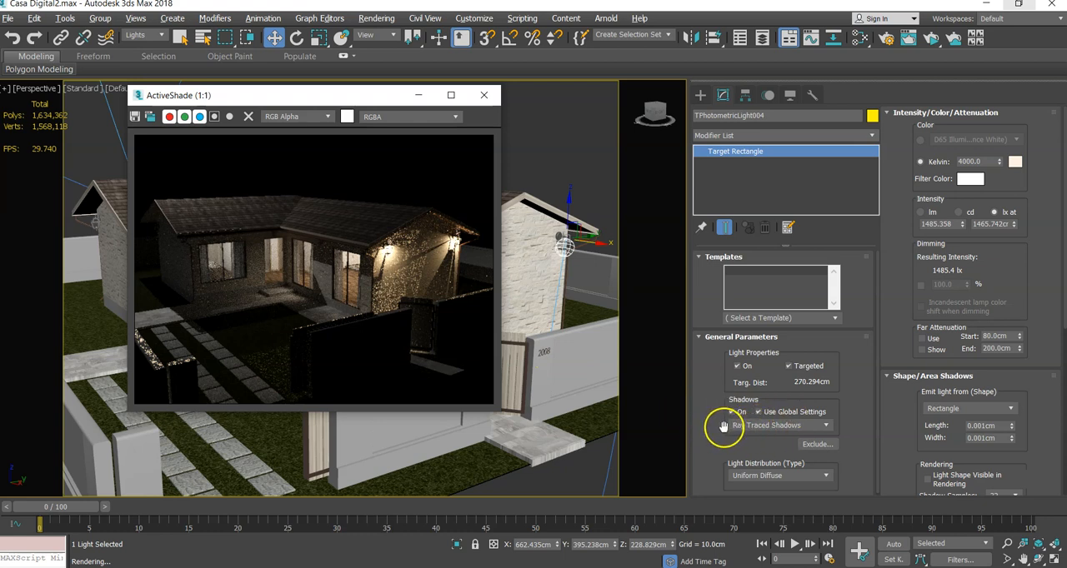
- Close the ActiveShade preview to clear the perspective view of the house
drag(353, 94, 258, 63)
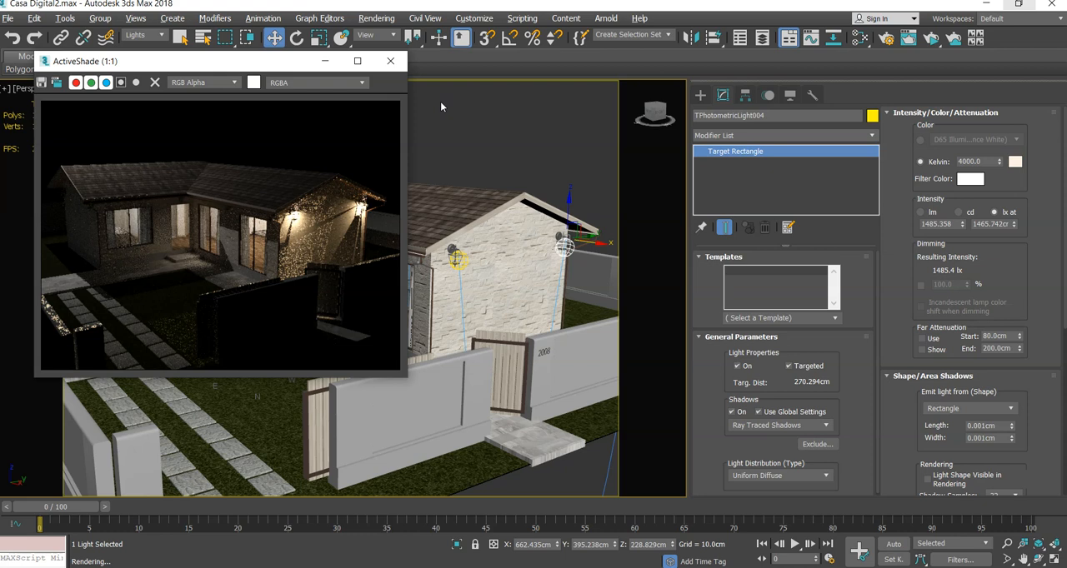
click(390, 60)
alt+middle_drag(477, 238, 477, 239)
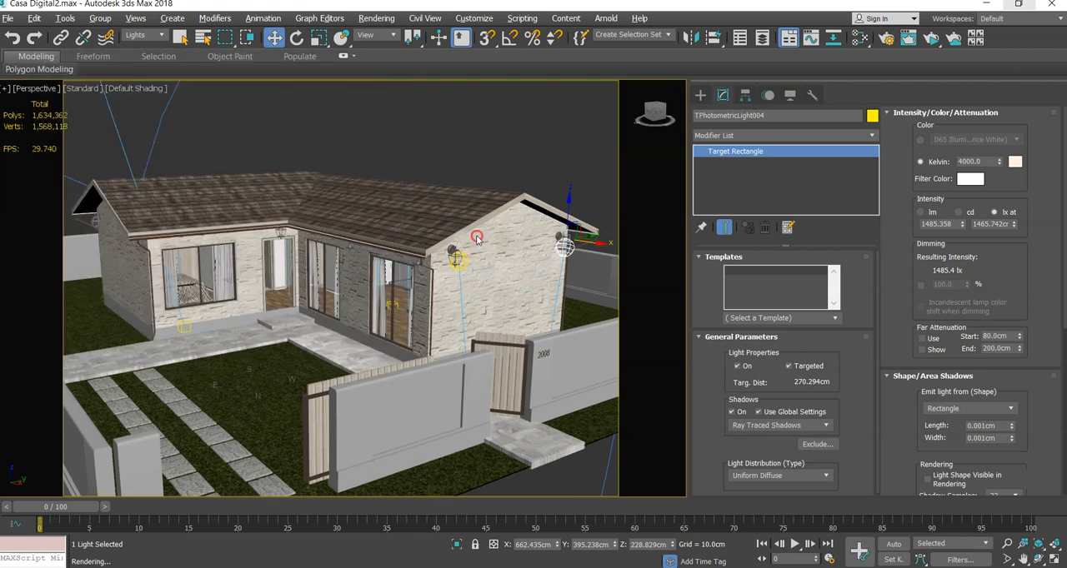
- Copy the far gable wall light together with its target and place the copy in front of the gable, at about X 932, Y 53 cm
click(355, 181)
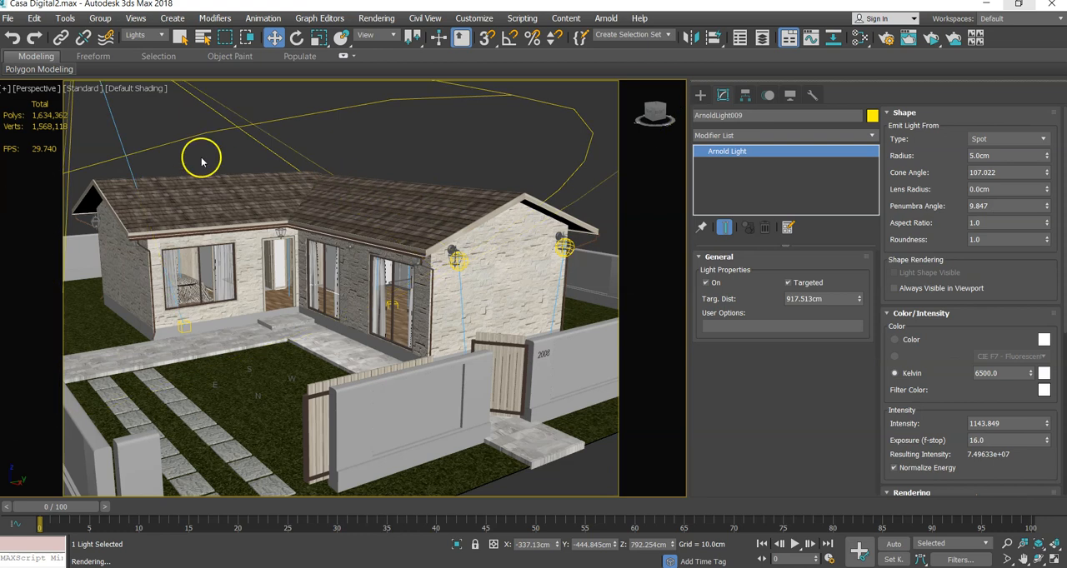
alt+middle_drag(246, 147, 352, 270)
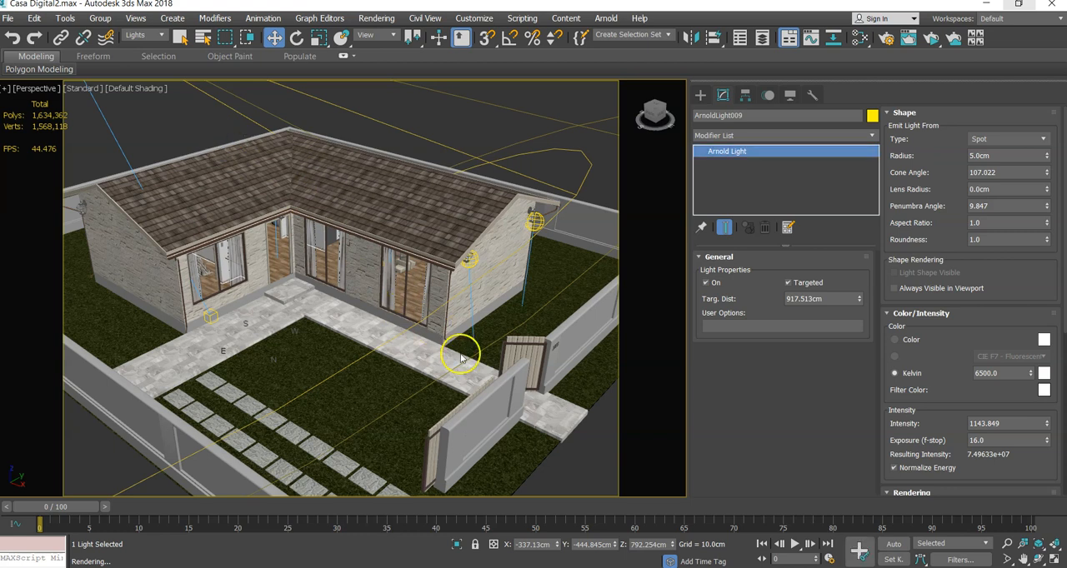
drag(542, 333, 506, 171)
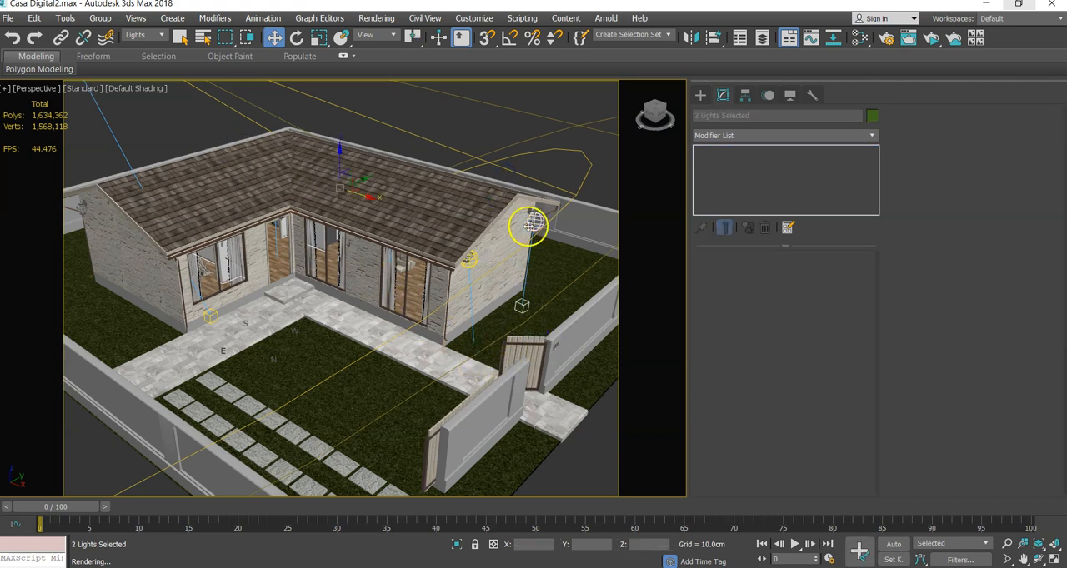
alt+middle_drag(526, 241, 519, 270)
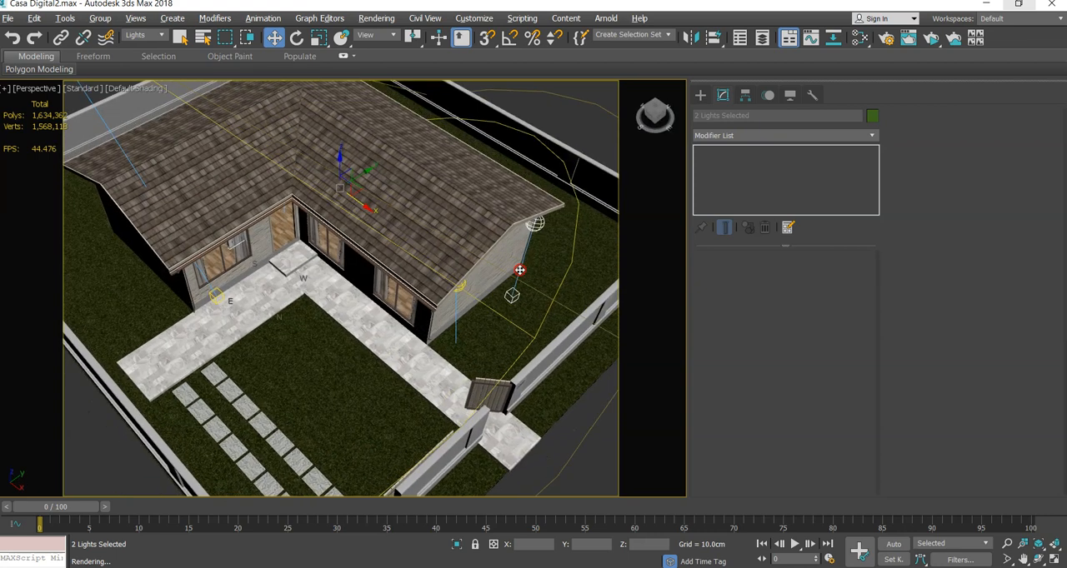
click(535, 224)
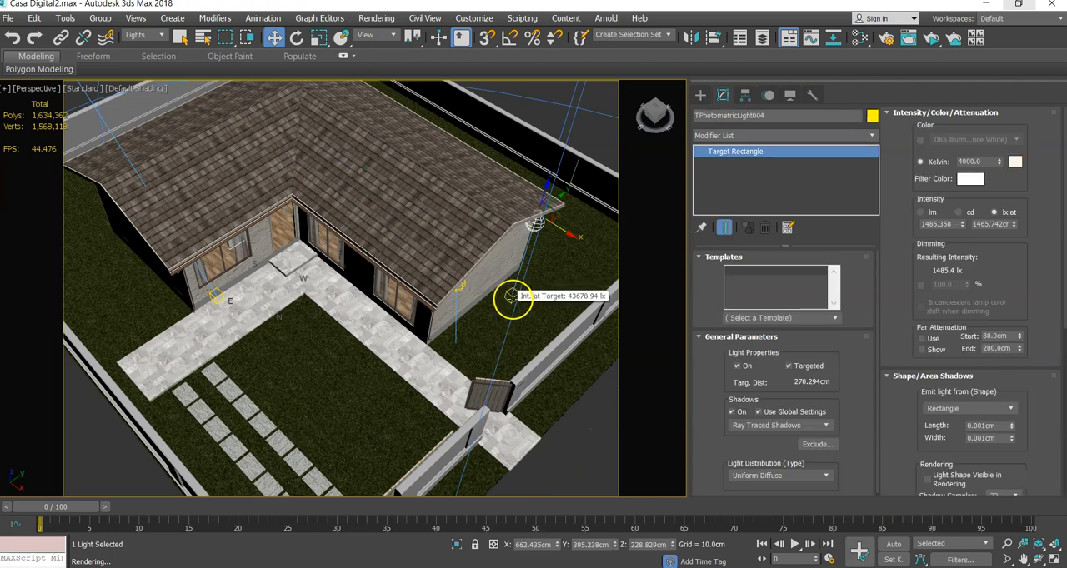
click(512, 296)
mouse_move(512, 297)
mouse_down()
mouse_move(550, 205)
mouse_move(512, 249)
mouse_move(497, 300)
mouse_move(476, 319)
mouse_move(533, 262)
mouse_move(558, 198)
mouse_move(517, 250)
mouse_move(476, 239)
mouse_move(465, 252)
mouse_move(481, 265)
mouse_up()
click(538, 348)
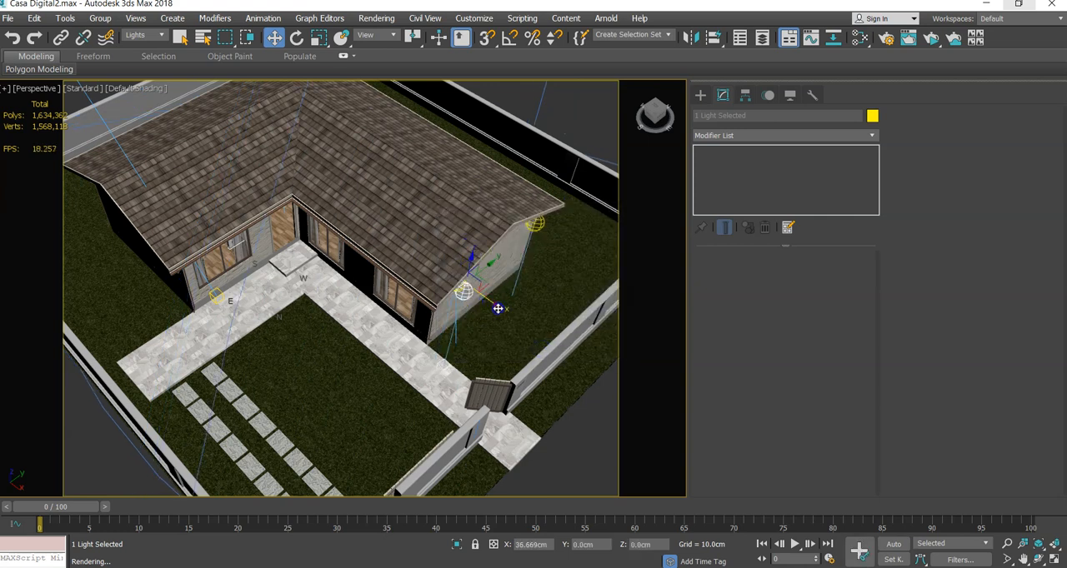
drag(541, 337, 574, 359)
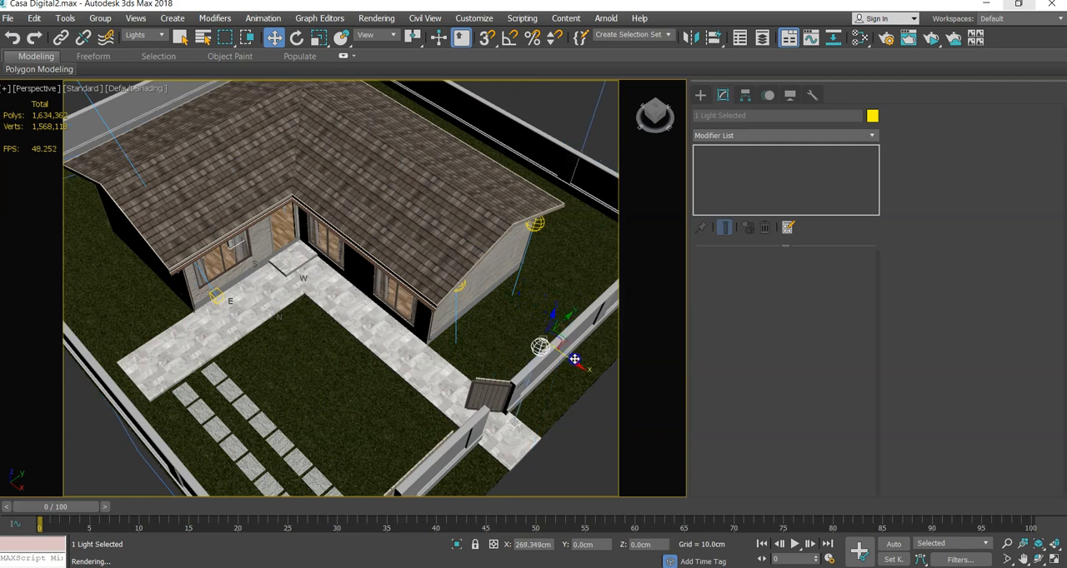
- Lower the copied light without its target to about X 932, Y -26 and Z 118 cm, near the gate
alt+middle_drag(560, 385, 537, 340)
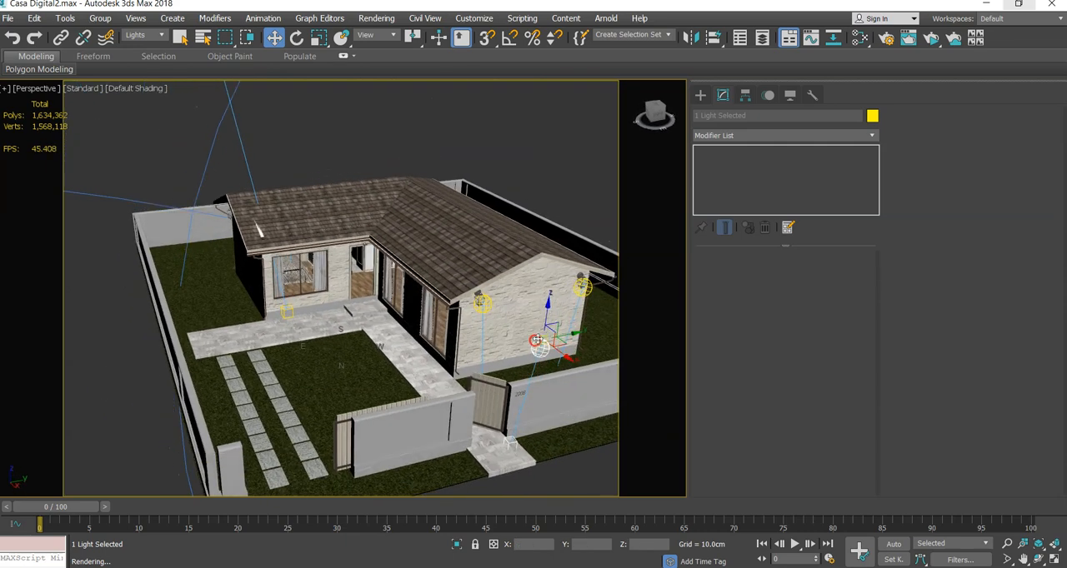
click(539, 349)
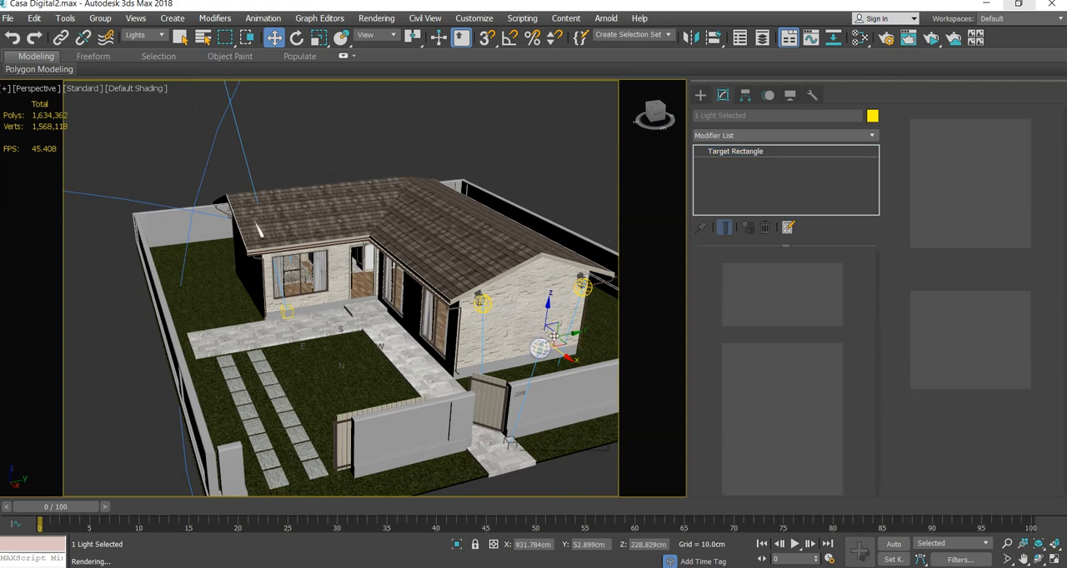
drag(553, 336, 524, 350)
alt+middle_drag(472, 381, 513, 391)
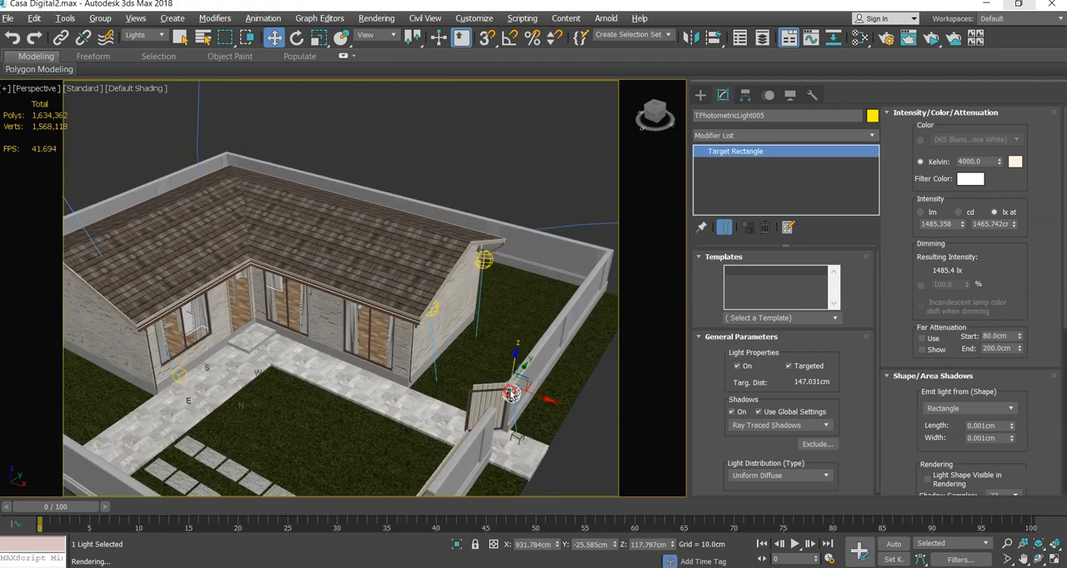
- Move the copied light and its target outside the boundary wall and raise the light to about X 1098, Y 77, Z 239 cm
drag(540, 398, 569, 356)
click(517, 440)
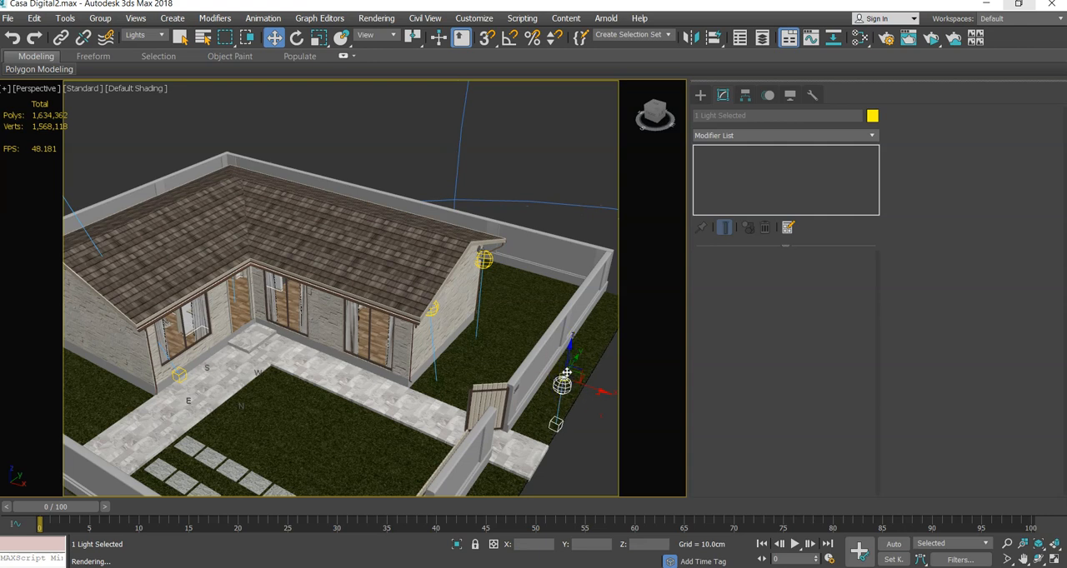
mouse_move(569, 352)
mouse_down()
mouse_move(570, 339)
mouse_move(570, 351)
mouse_up()
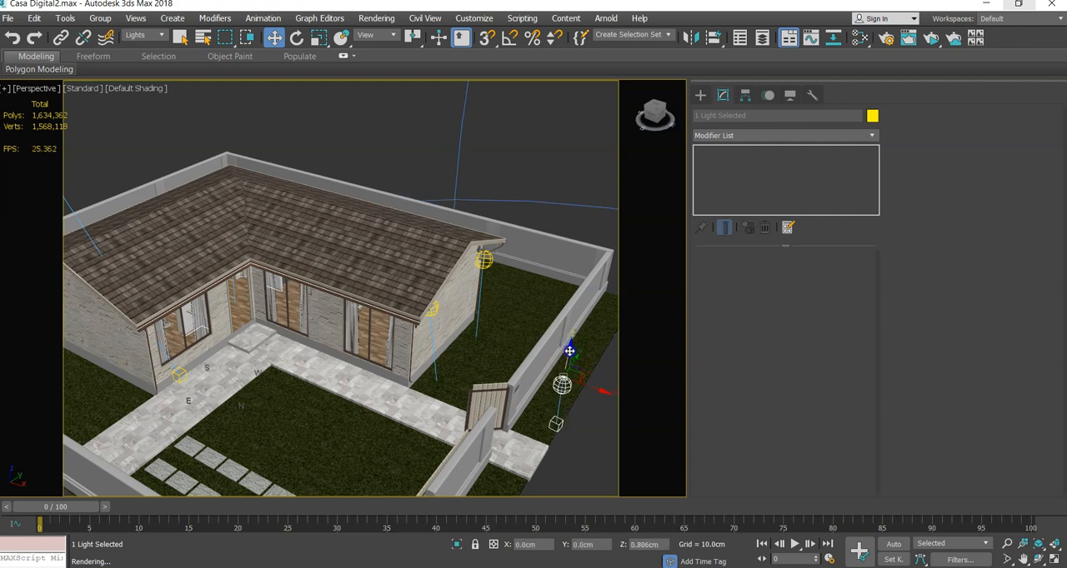
click(563, 385)
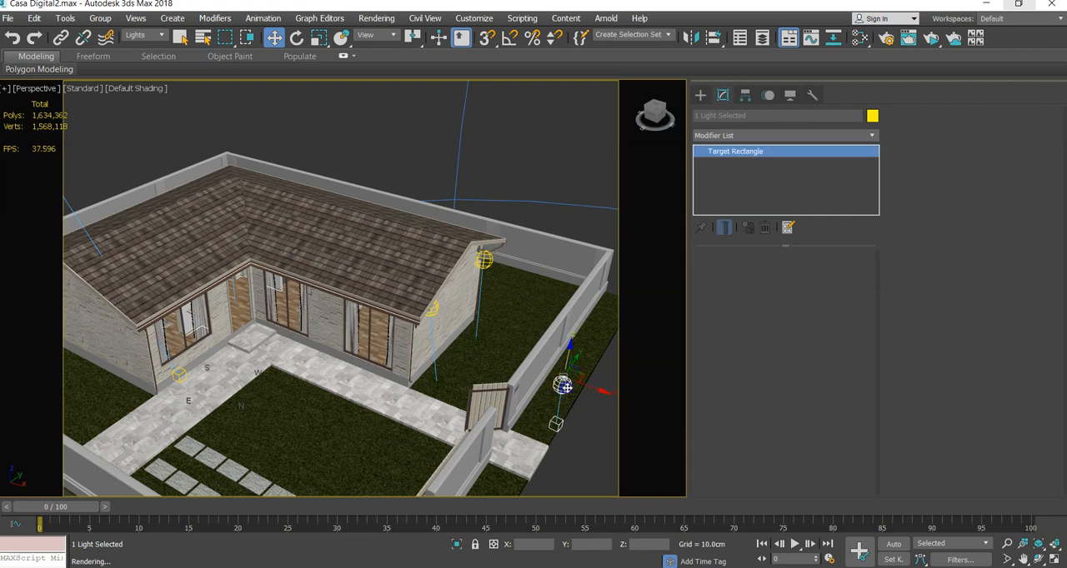
drag(571, 346, 578, 305)
drag(593, 346, 621, 361)
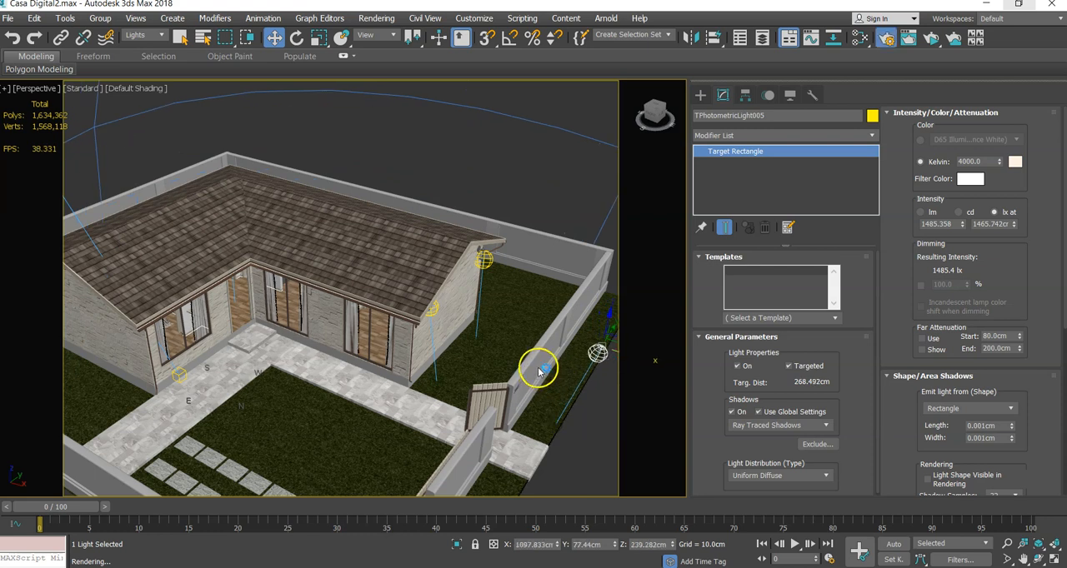
- Set the render output size to 720x486, run an ActiveShade preview and close Render Setup
key(F10)
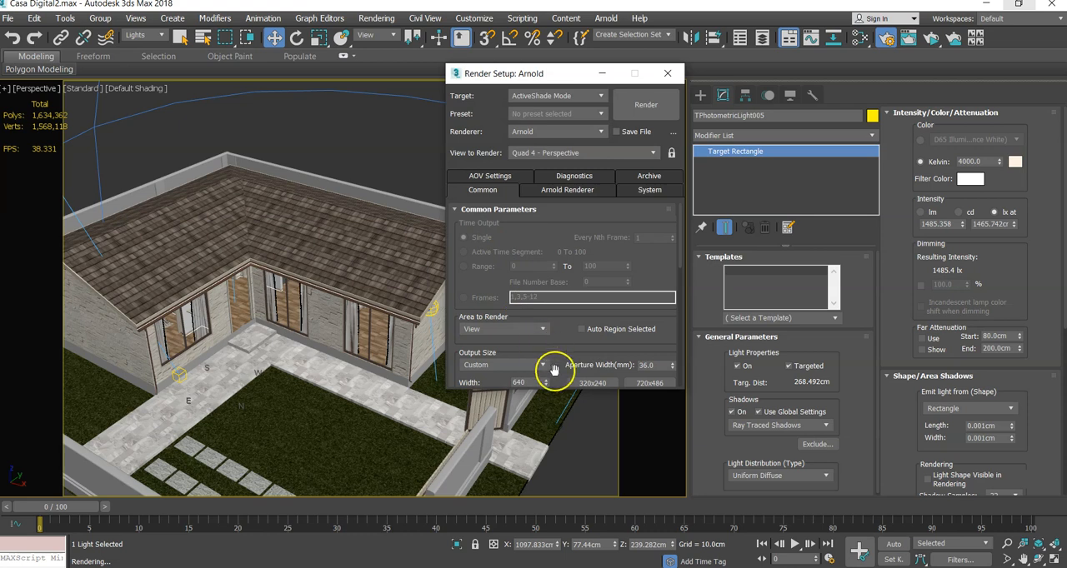
scroll(586, 376, down, 1)
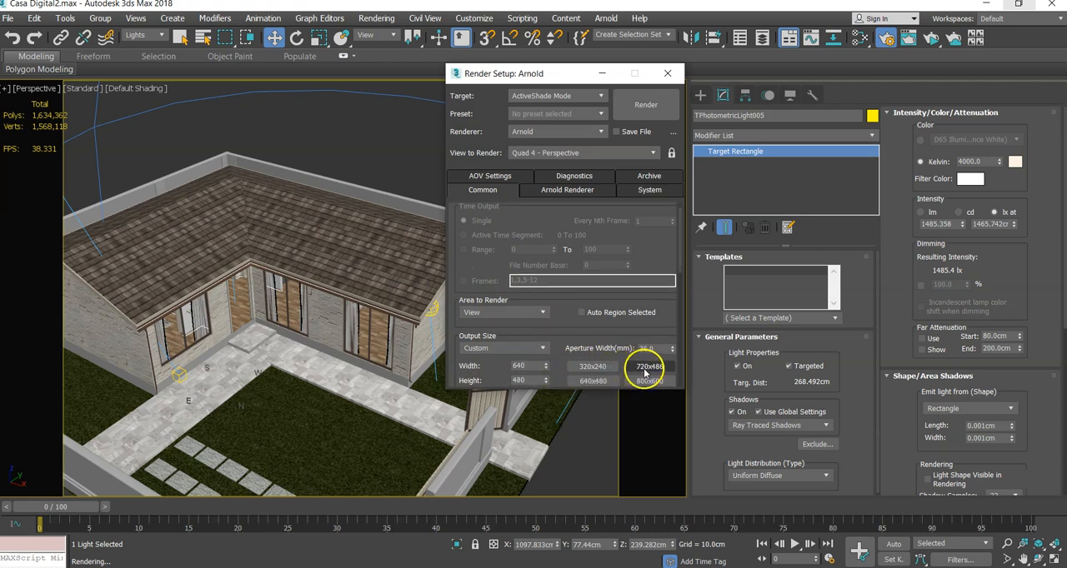
scroll(611, 372, down, 1)
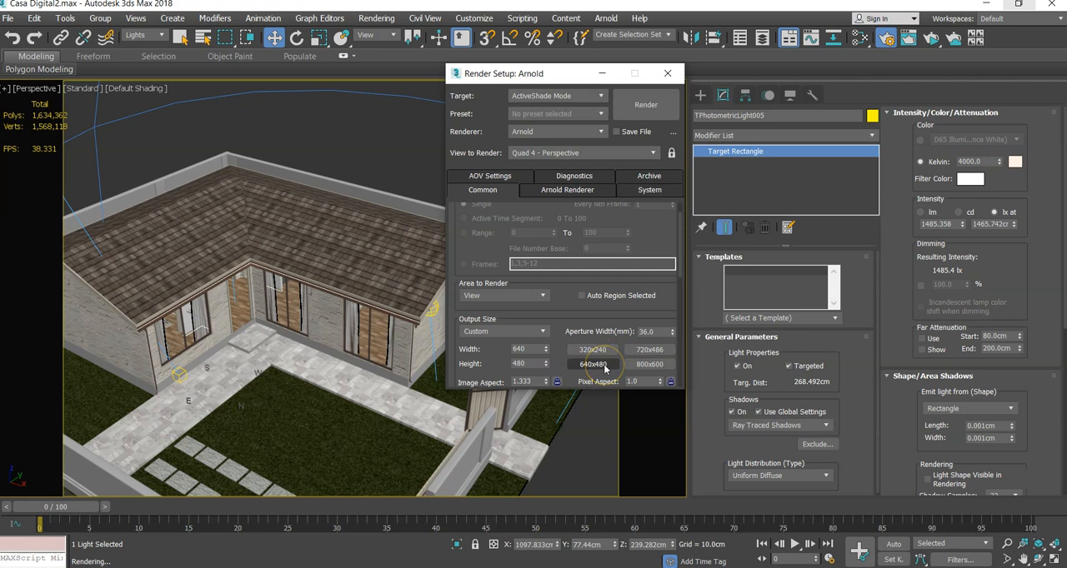
click(648, 351)
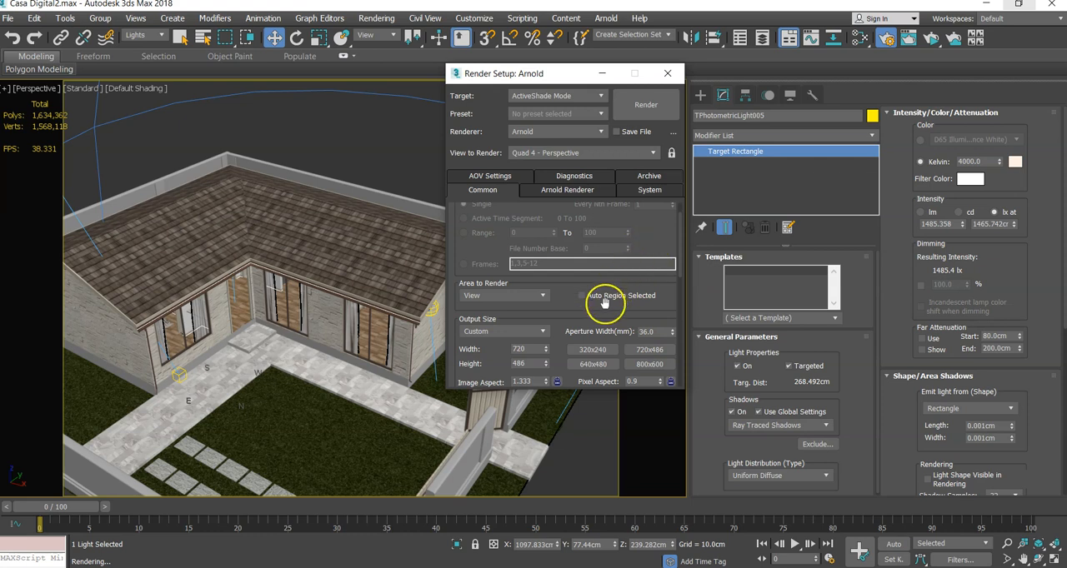
click(642, 109)
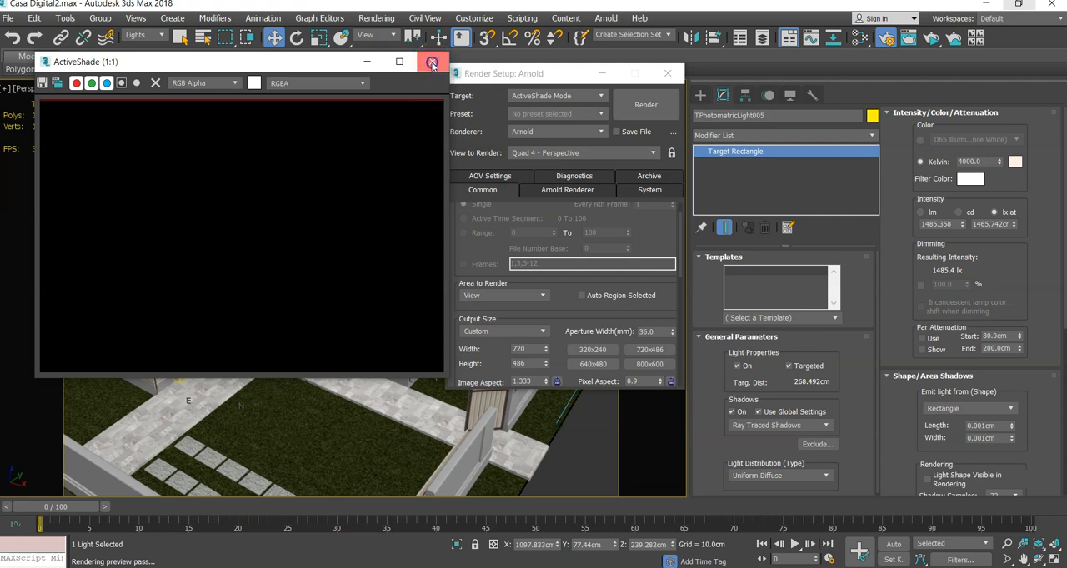
click(433, 65)
click(640, 100)
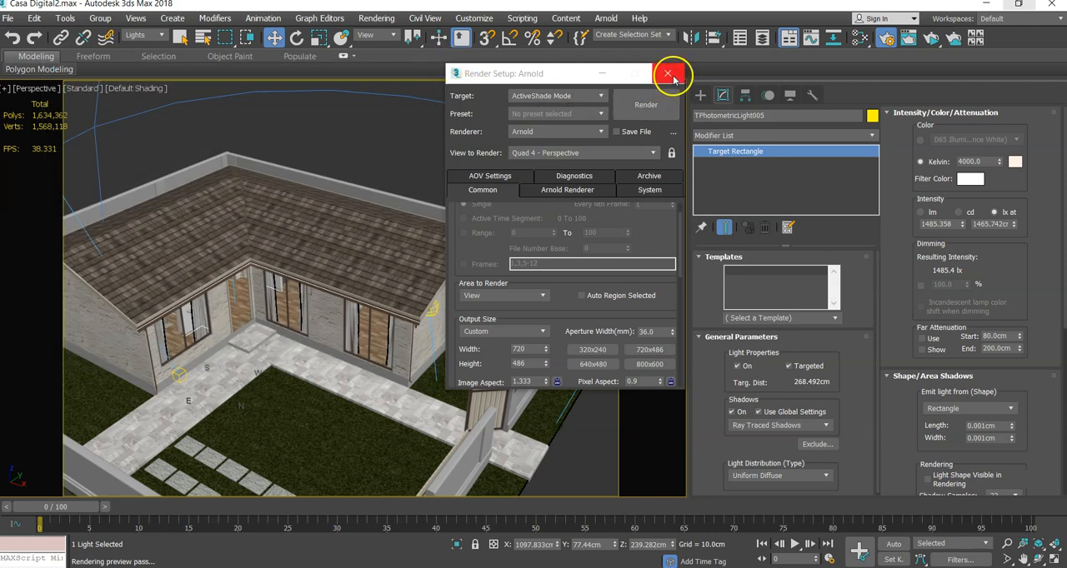
click(668, 73)
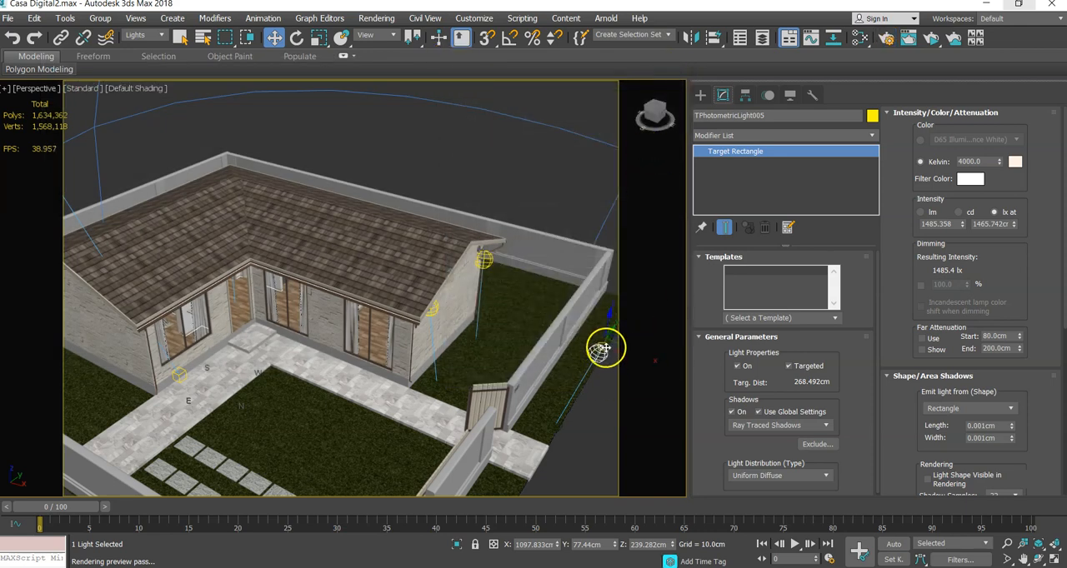
- Shift the copied light outside the boundary wall along Y to about 5 cm and delete it
alt+middle_drag(578, 369, 479, 330)
scroll(487, 352, down, 3)
scroll(488, 351, up, 5)
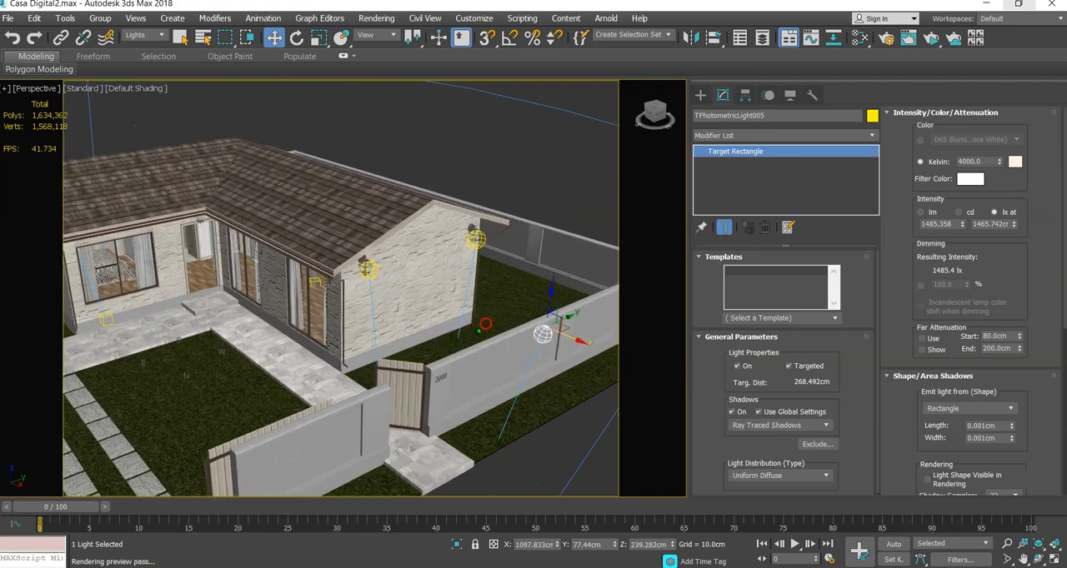
click(566, 324)
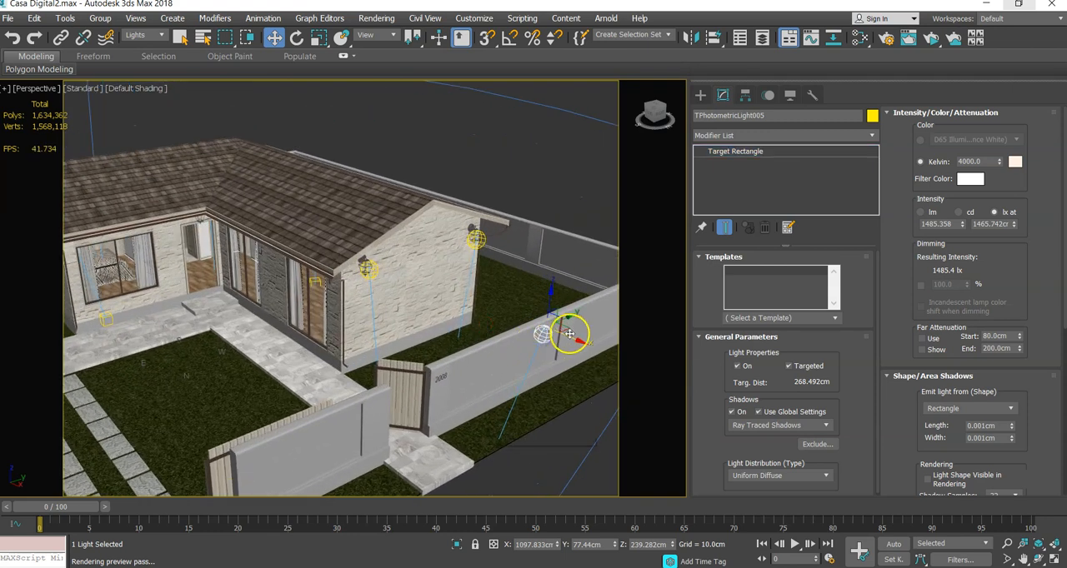
drag(552, 327, 532, 337)
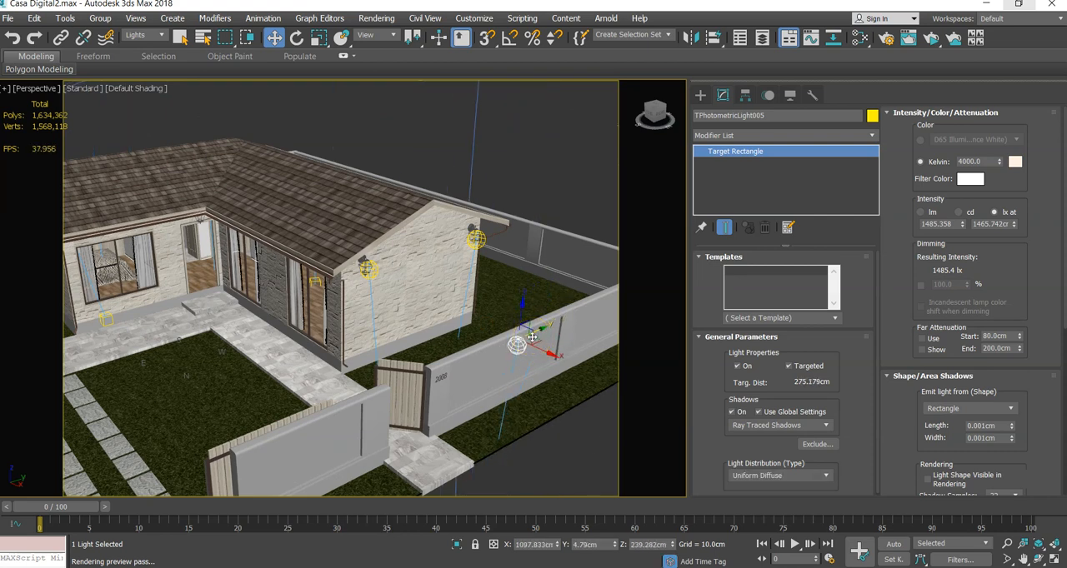
key(Delete)
- Clone the far gable wall light with its target as a single Copy, placed out toward the boundary wall
middle_drag(476, 339, 517, 344)
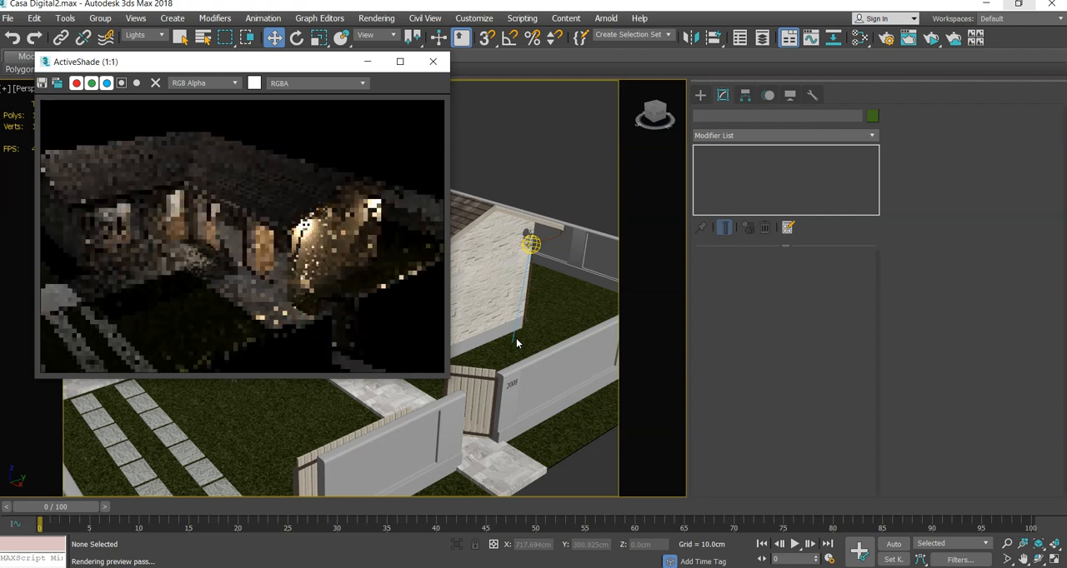
click(511, 339)
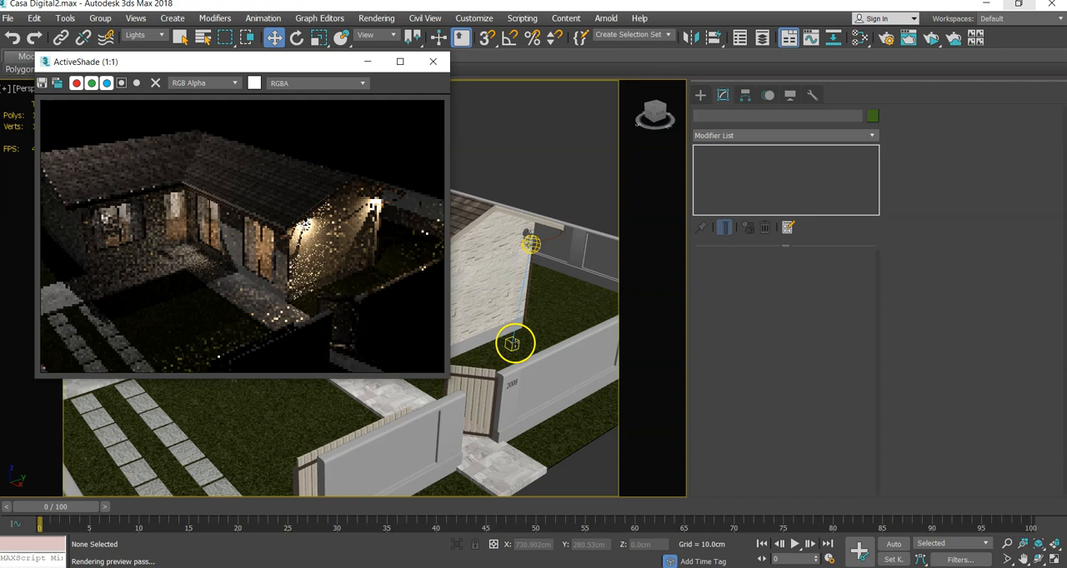
click(511, 342)
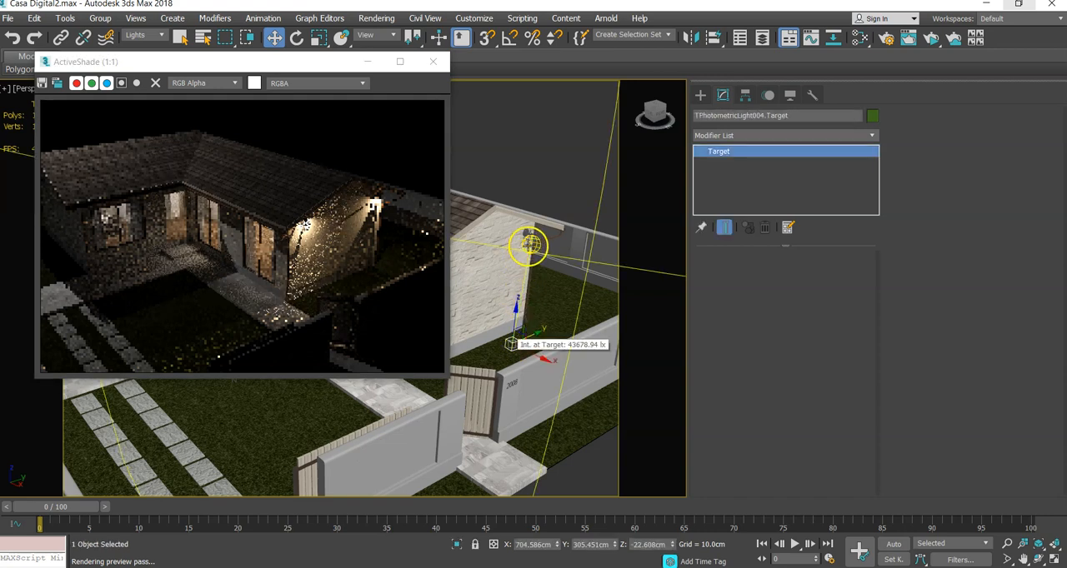
click(530, 243)
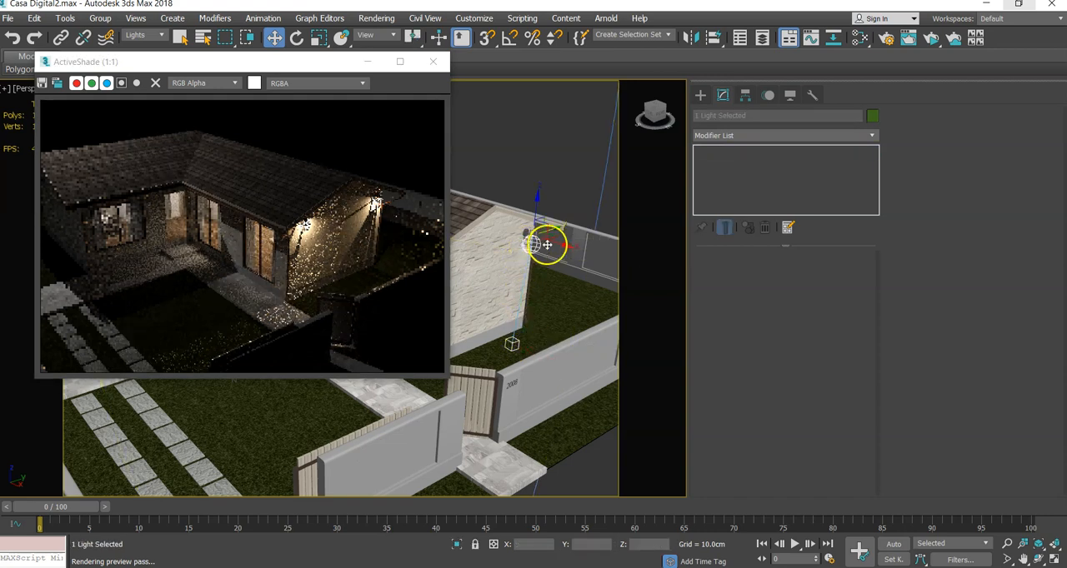
drag(551, 244, 634, 292)
click(553, 341)
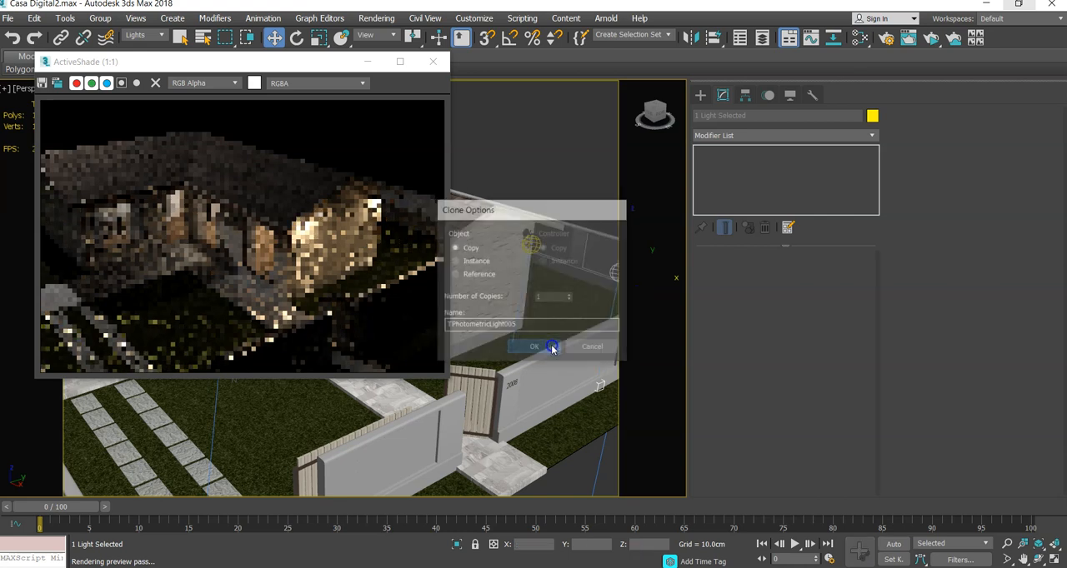
- Move the new light without its target farther from the gable along X, to about X 1045 cm
mouse_move(554, 342)
middle_down()
mouse_move(510, 323)
mouse_move(511, 301)
middle_up()
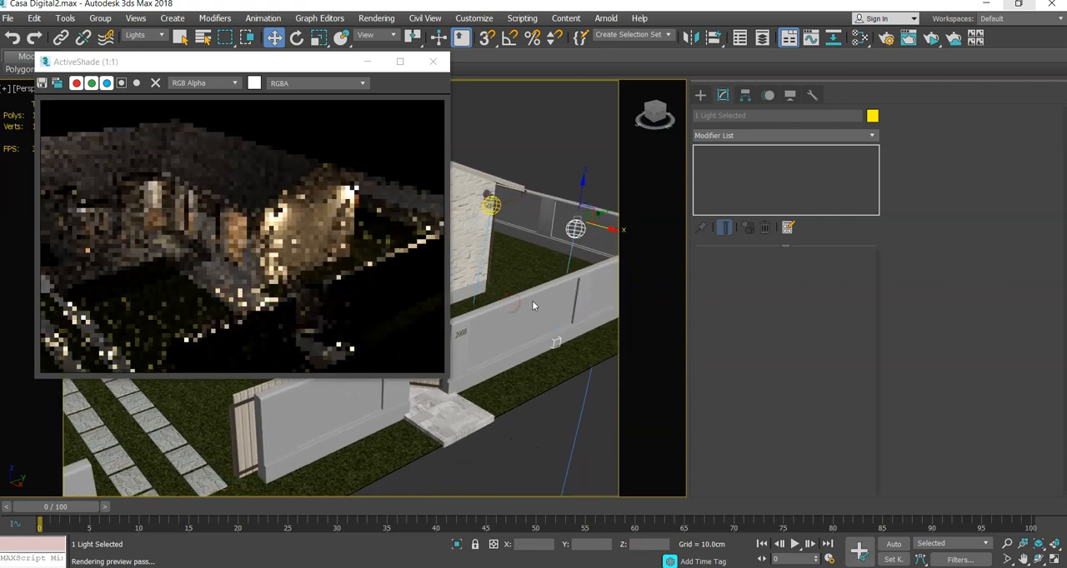
click(578, 226)
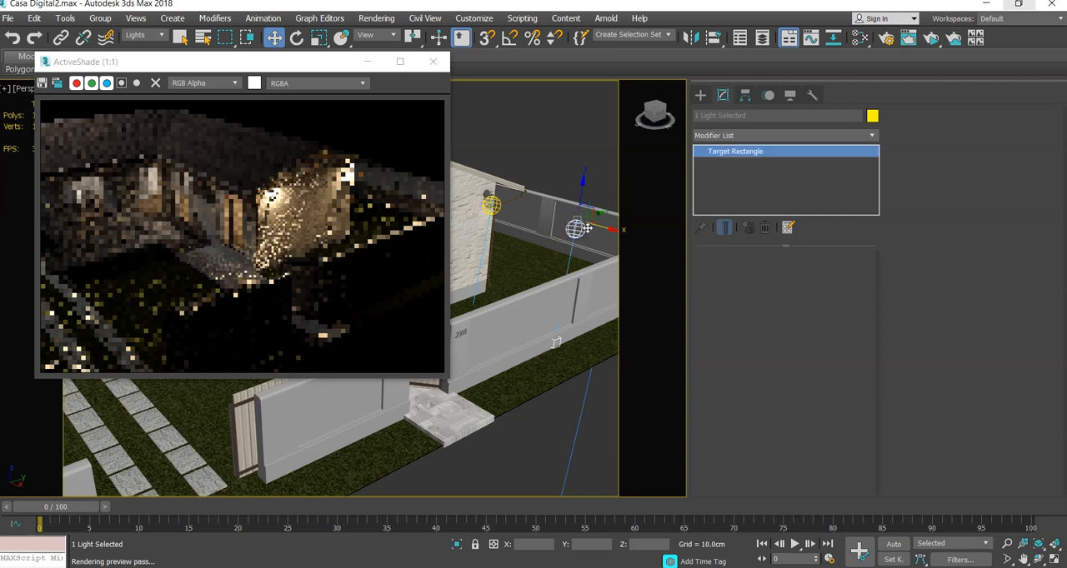
drag(587, 228, 648, 276)
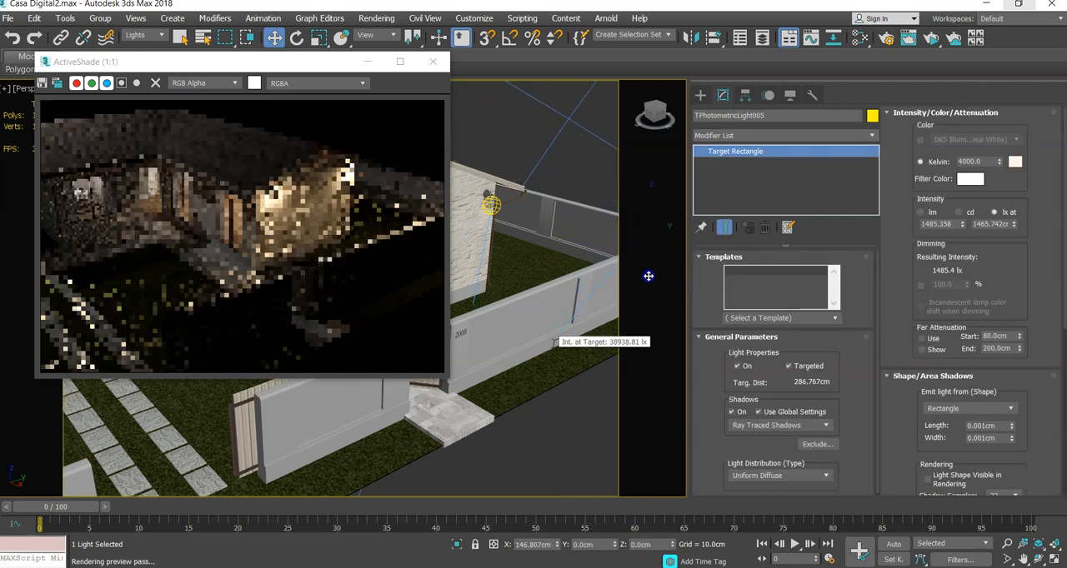
scroll(569, 269, down, 5)
middle_drag(578, 259, 545, 285)
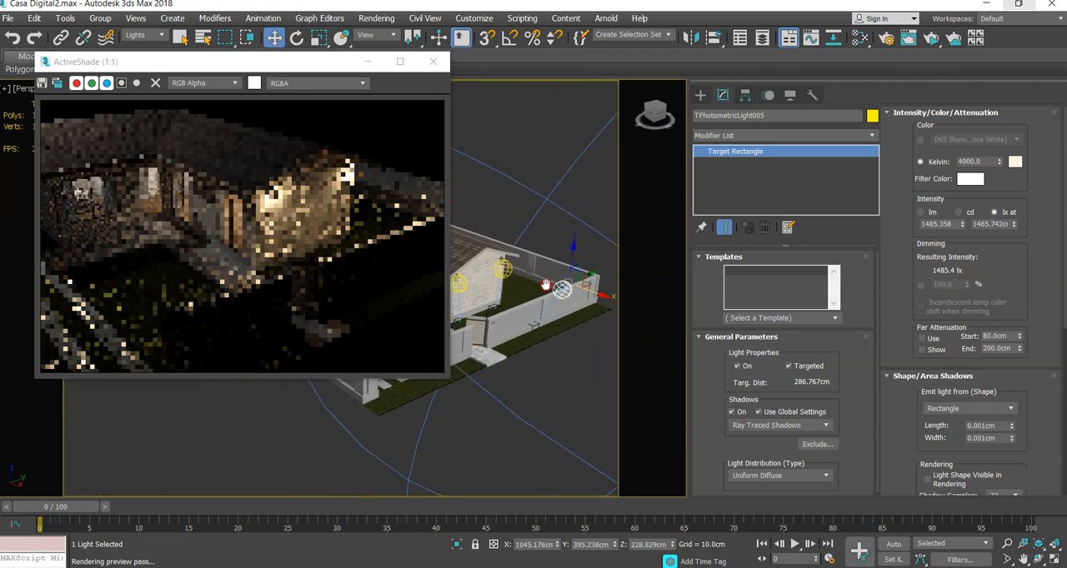
- Move the copied photometric light together with its target along Y toward the street, to about Y 0 cm
drag(590, 268, 539, 319)
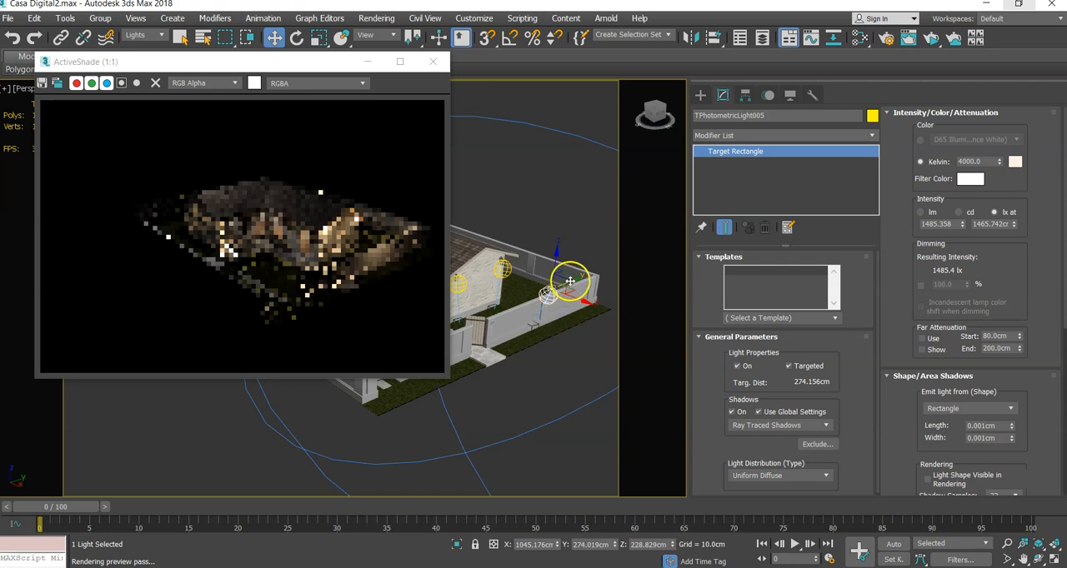
click(530, 327)
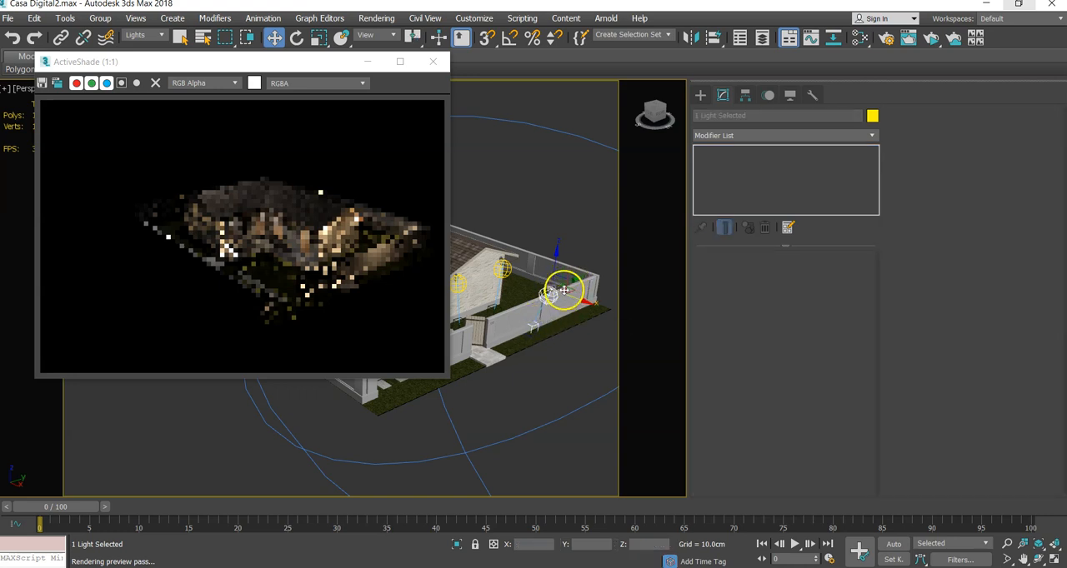
drag(564, 285, 524, 322)
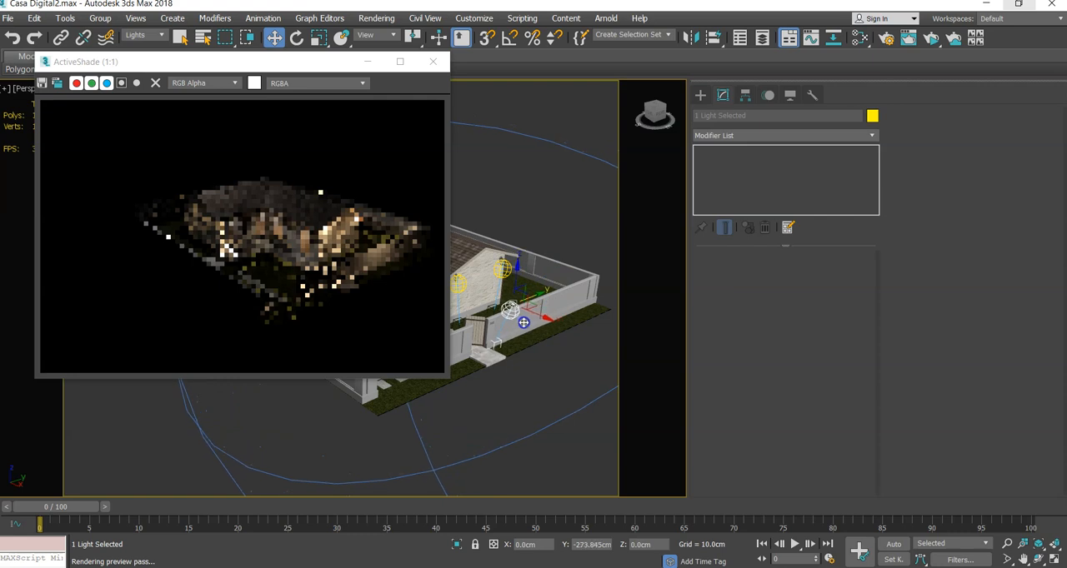
scroll(498, 343, up, 2)
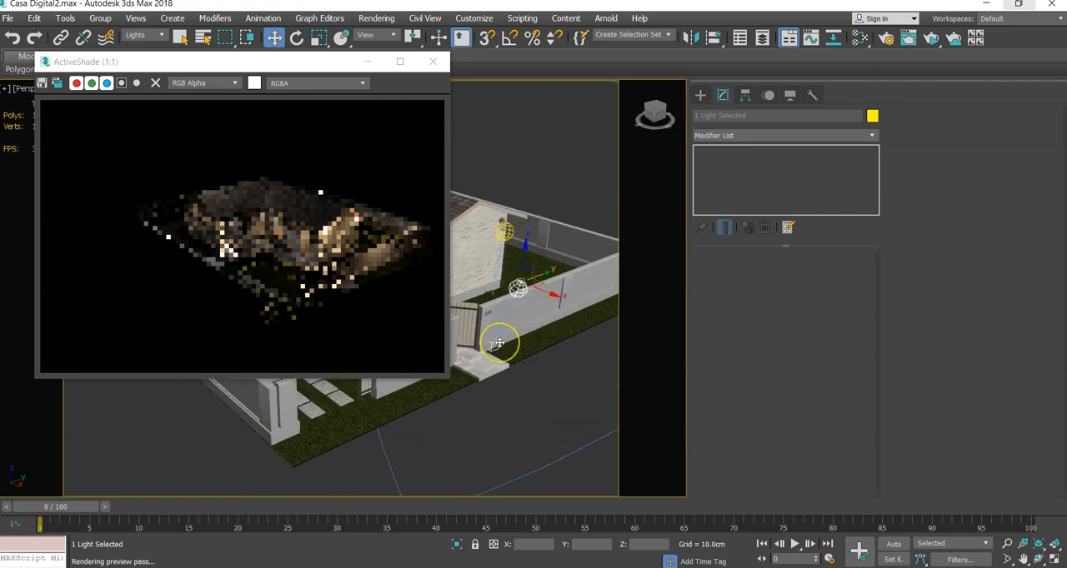
scroll(498, 343, up, 2)
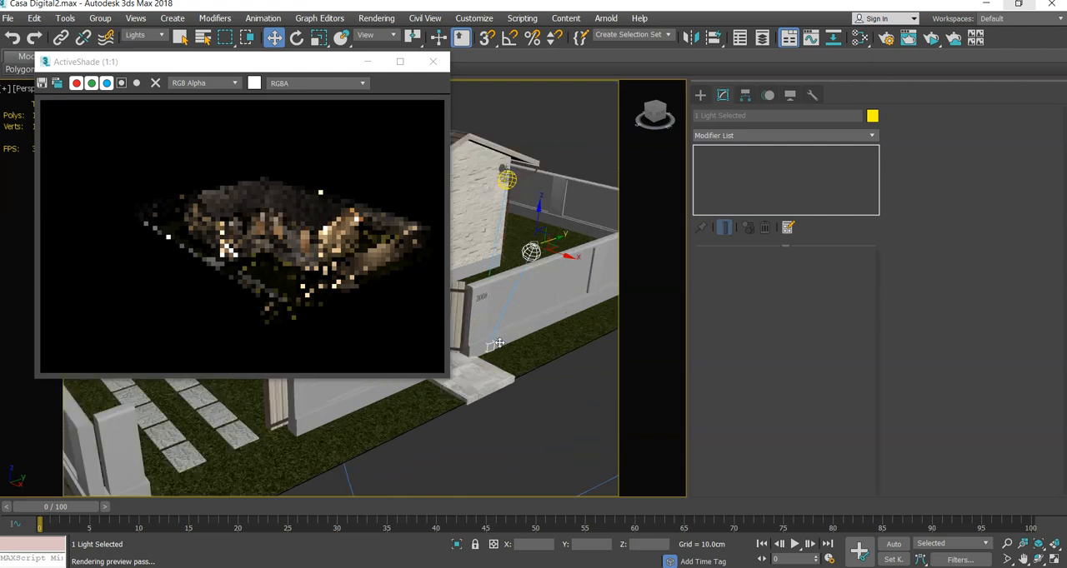
- Rerun the ActiveShade preview from a closer view of the gable wall and pedestrian gate, with nothing selected
click(432, 61)
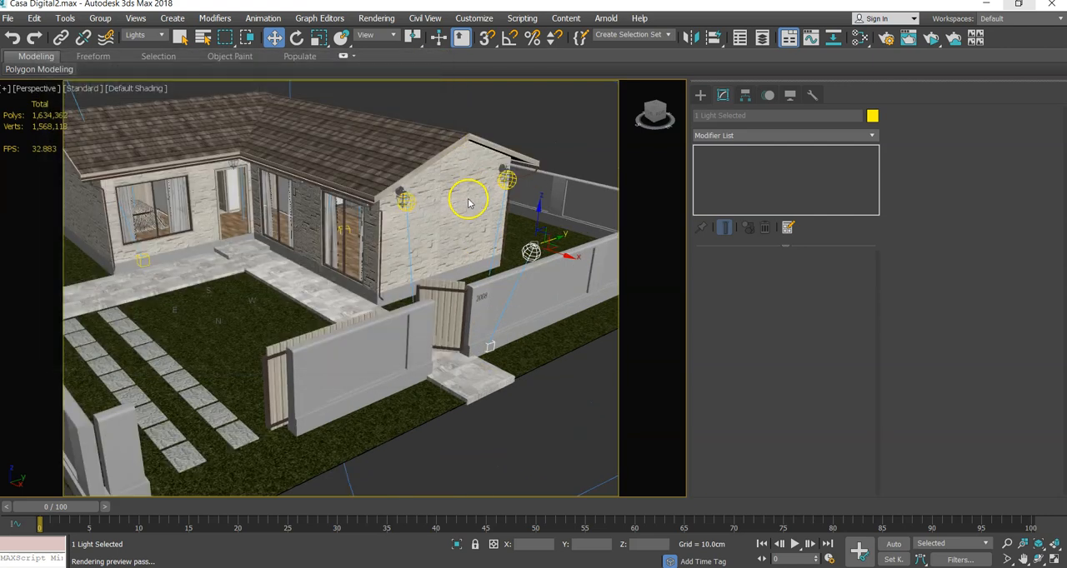
mouse_move(466, 249)
alt+middle_down()
mouse_move(405, 240)
mouse_move(461, 230)
mouse_move(458, 242)
alt+middle_up()
click(481, 117)
middle_drag(483, 112, 486, 148)
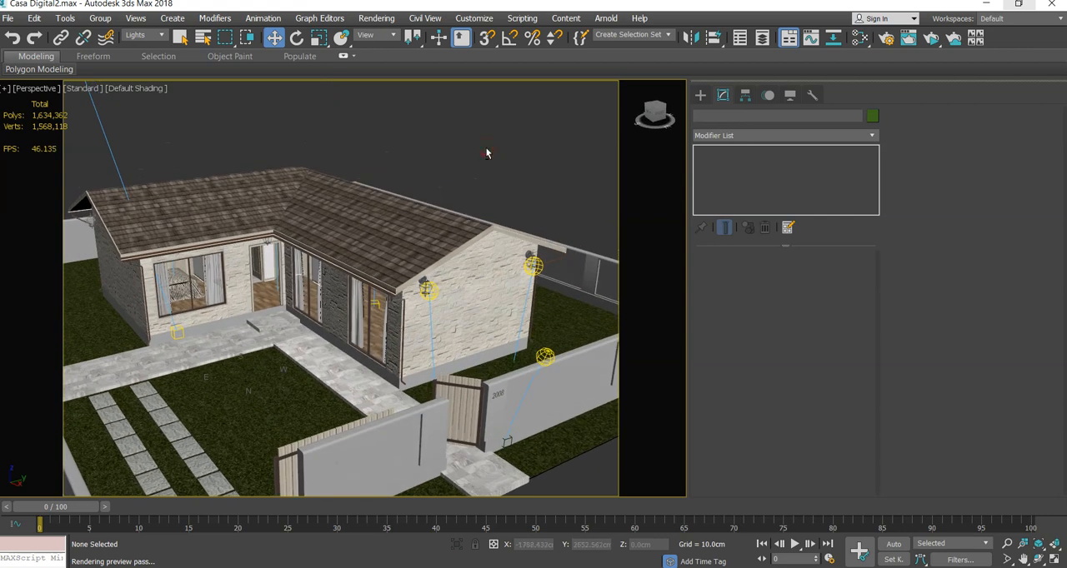
key(shift+q)
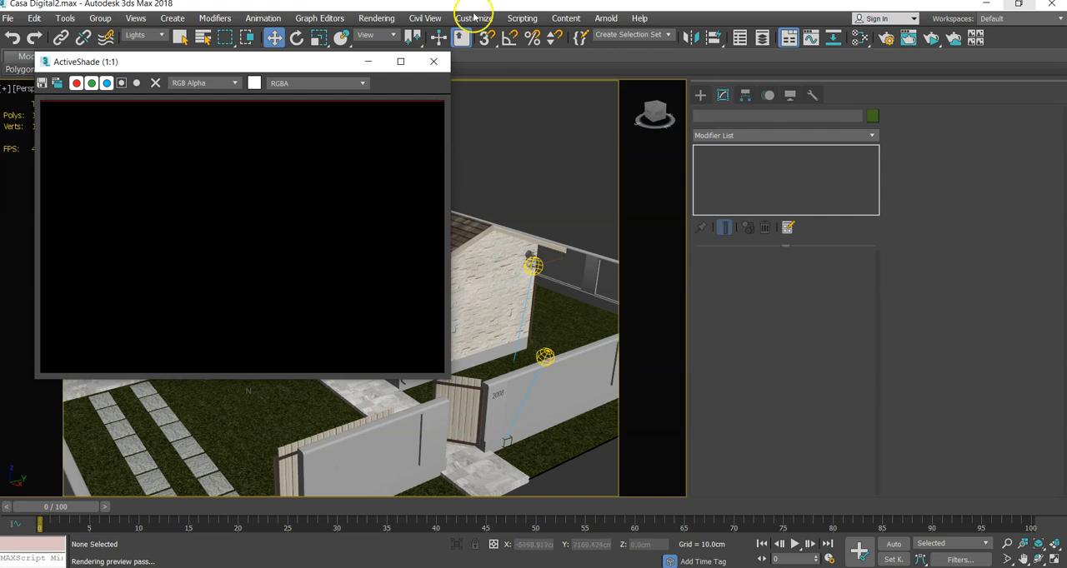
- Delete the copied photometric light beside the boundary wall and run the ActiveShade preview again
click(430, 65)
click(546, 358)
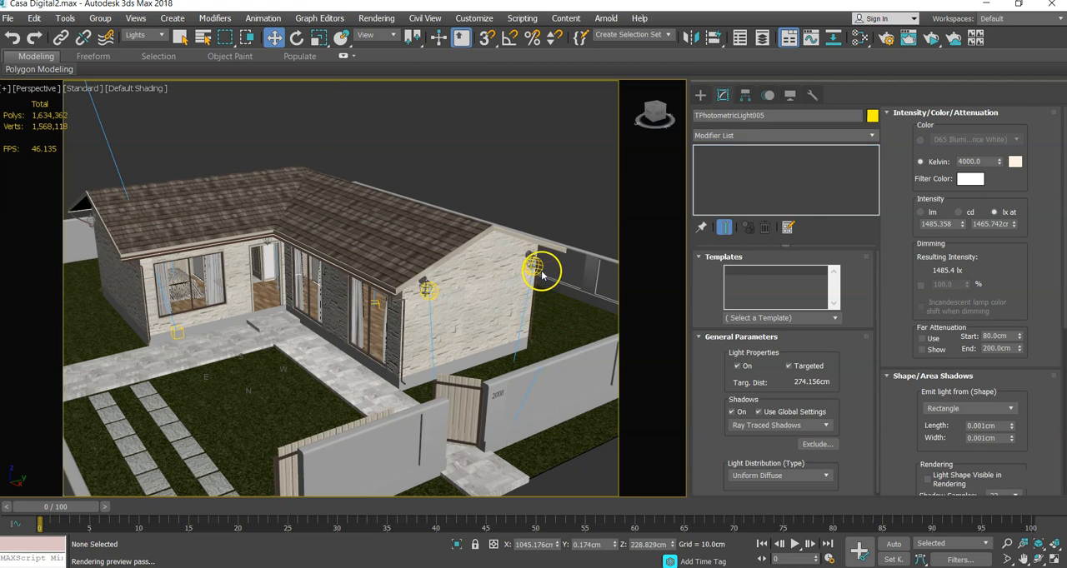
click(540, 275)
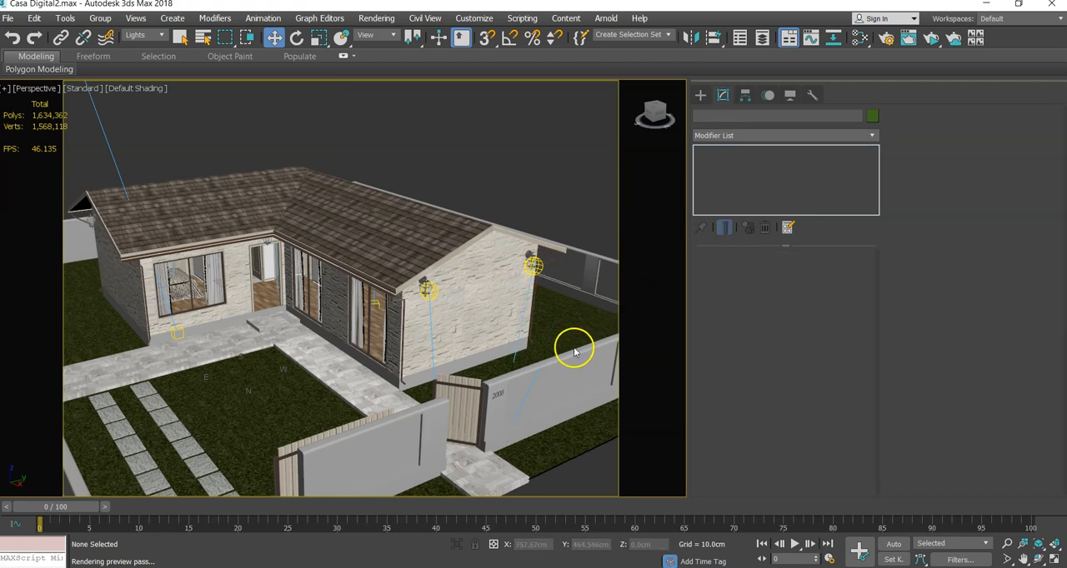
key(shift+q)
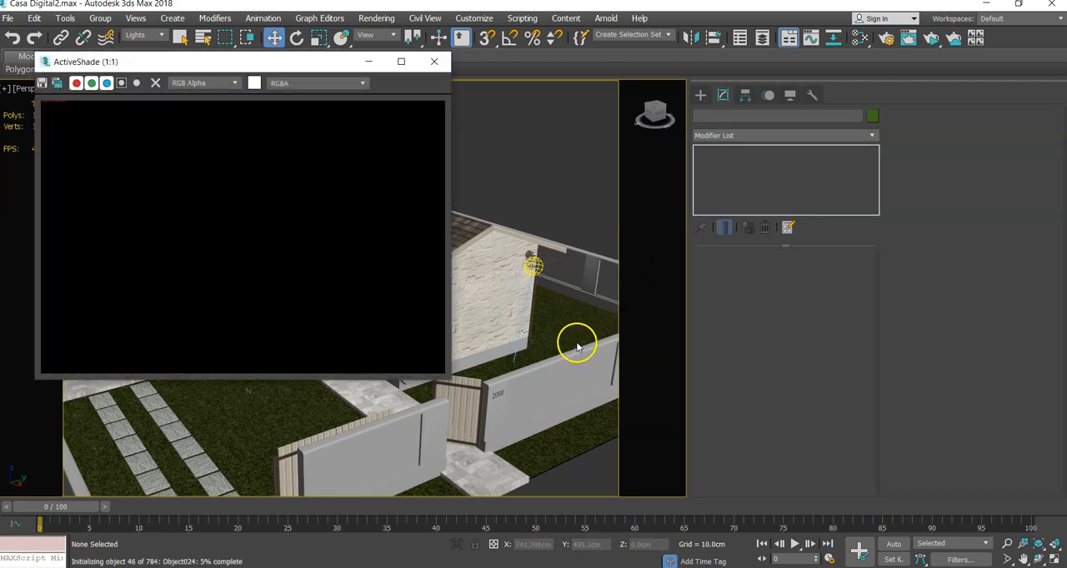
click(562, 221)
click(559, 209)
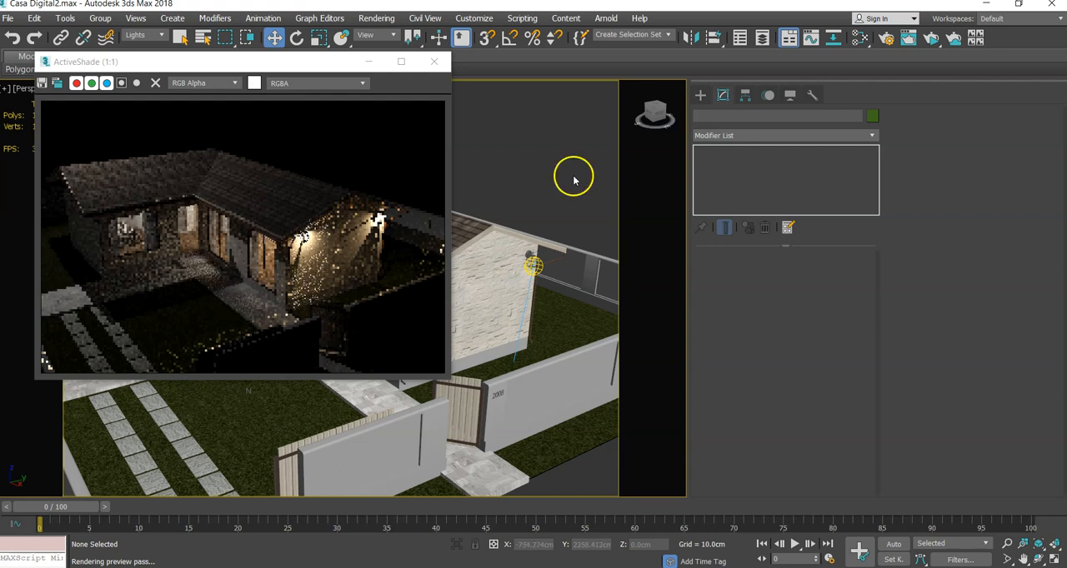
- Create a targeted Arnold Spot light on the paving outside the pedestrian gate, with a target distance of about 66 cm
click(701, 96)
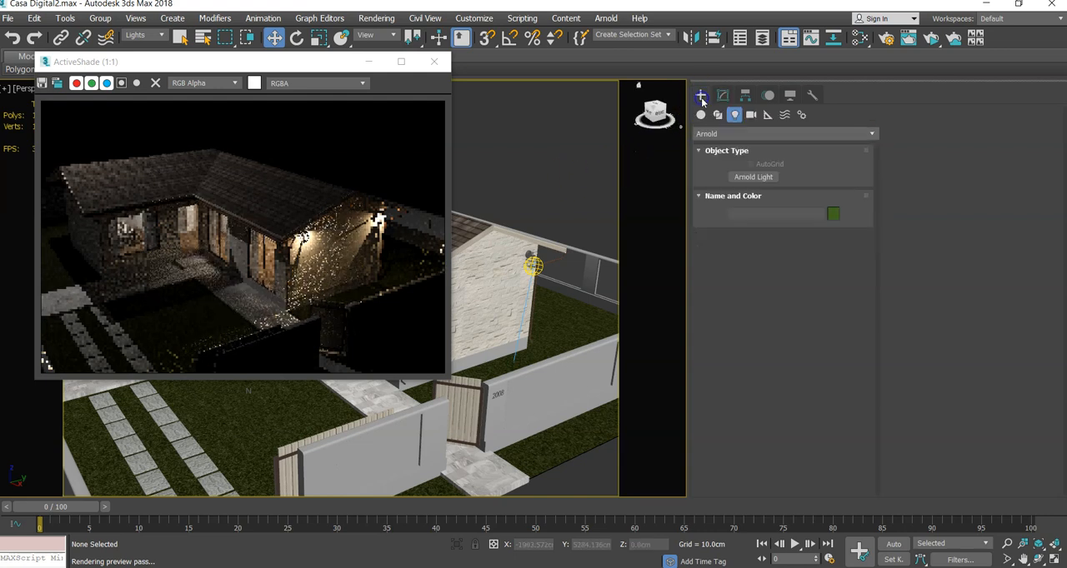
click(743, 176)
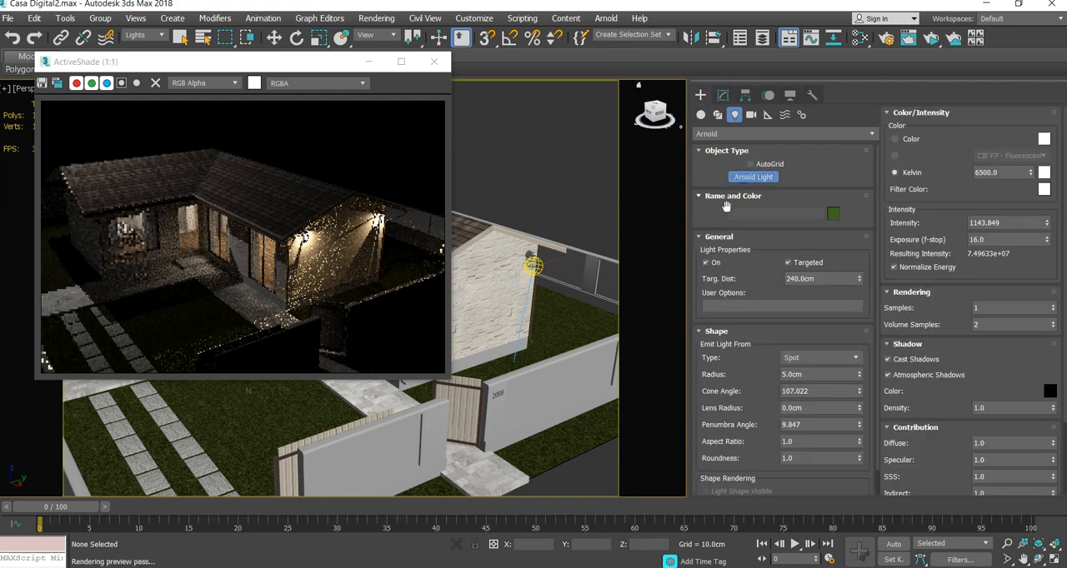
drag(504, 465, 493, 446)
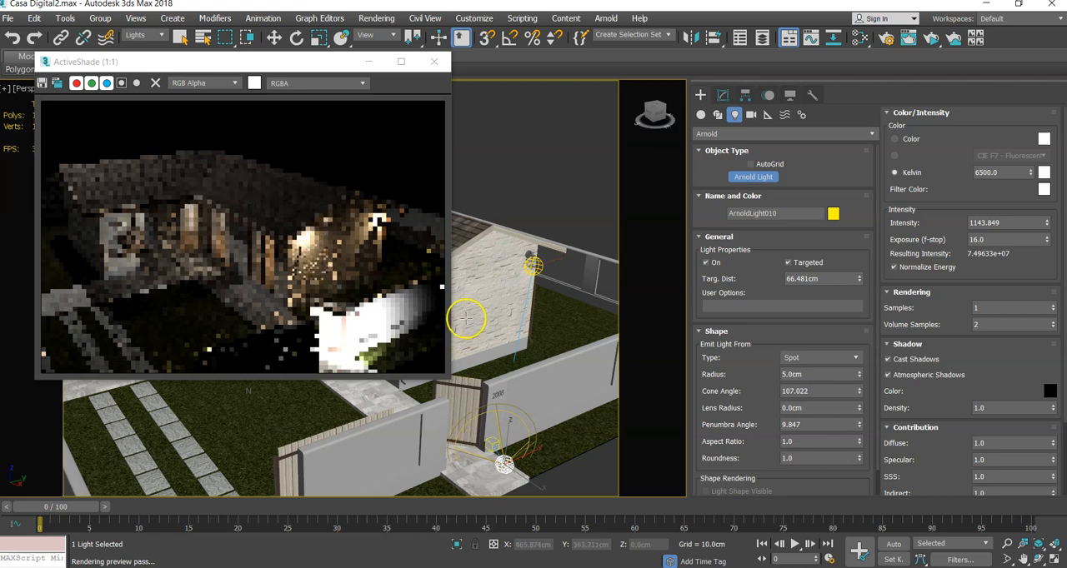
- Move the new Arnold Spot without its target to about X 1188, Y 59, Z 278 cm and rerun ActiveShade
click(276, 37)
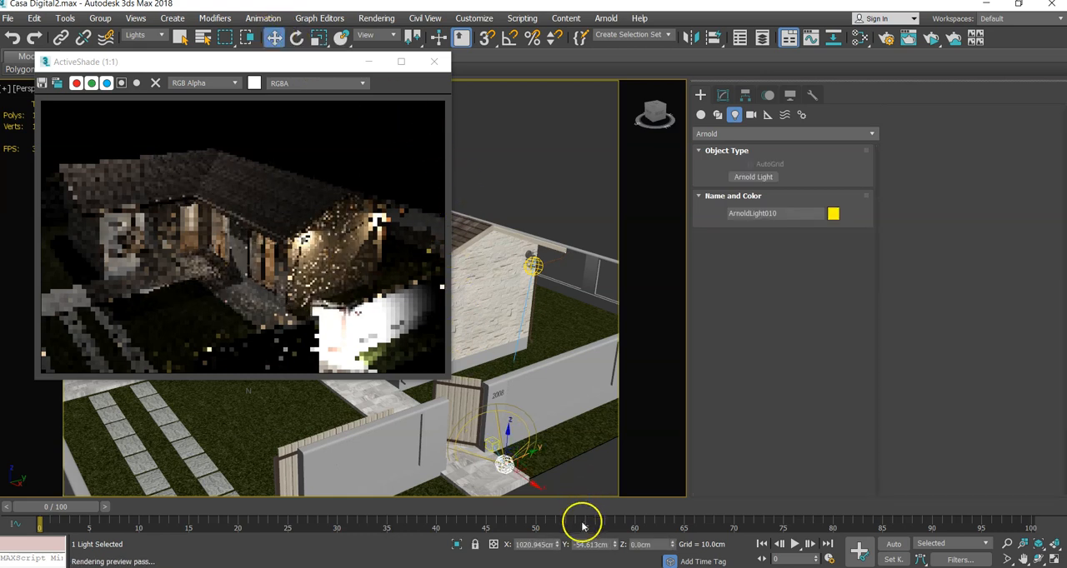
drag(528, 484, 606, 524)
drag(584, 486, 615, 342)
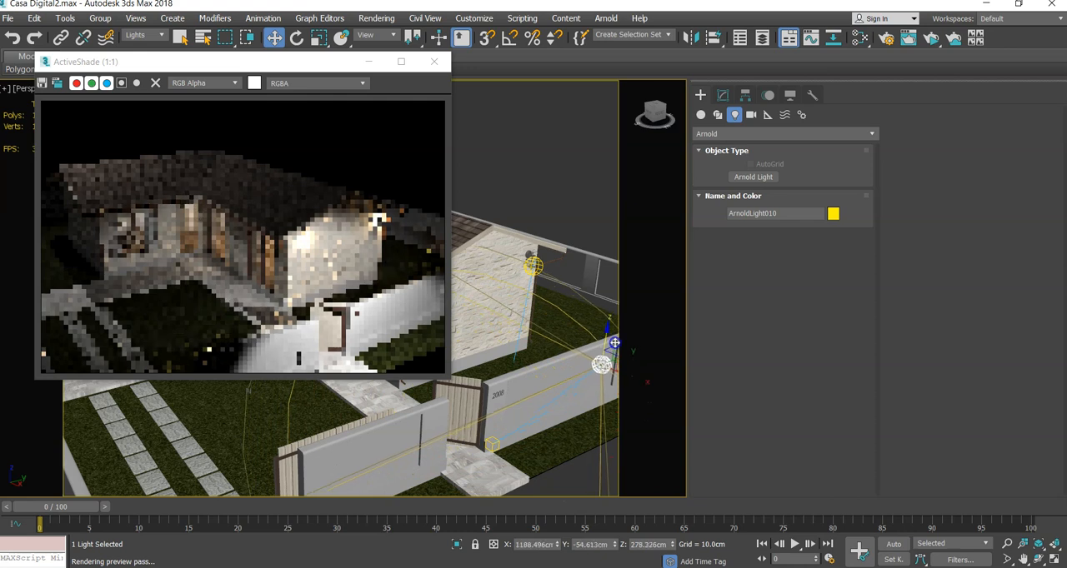
scroll(581, 365, down, 3)
middle_drag(575, 362, 539, 358)
key(space)
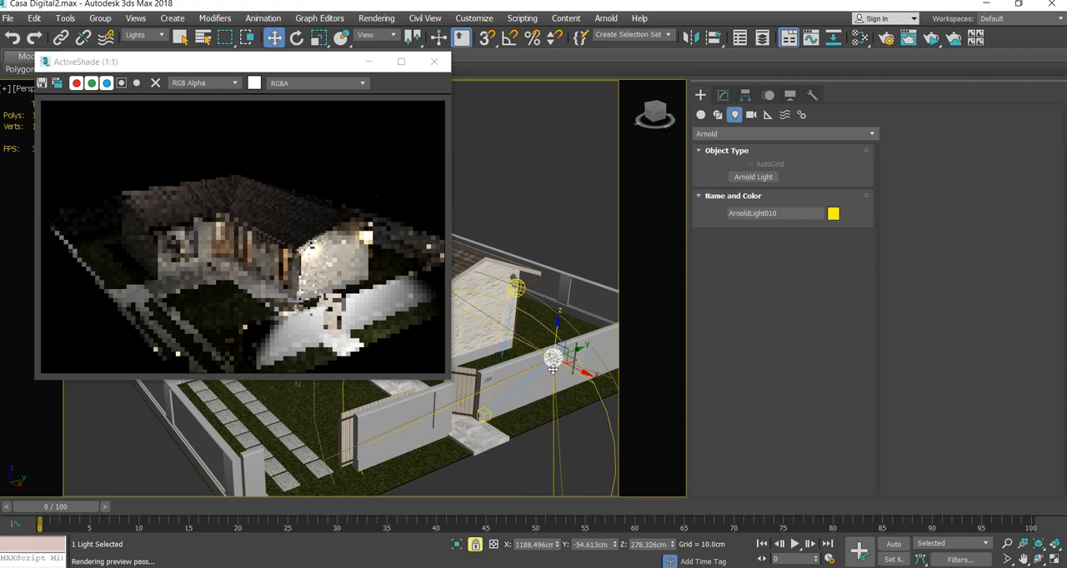
key(space)
alt+middle_drag(524, 367, 574, 365)
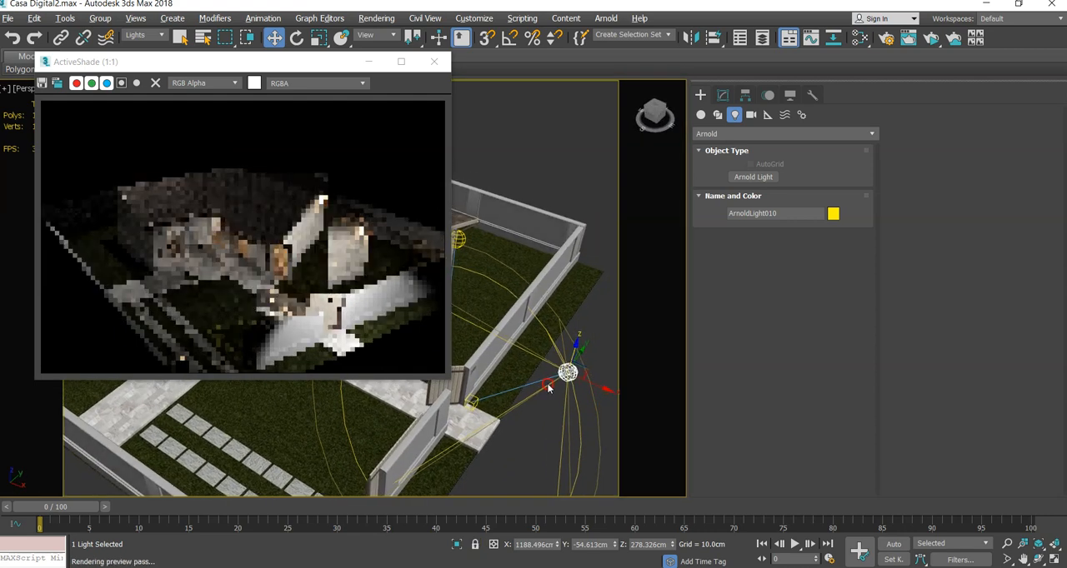
drag(574, 364, 581, 325)
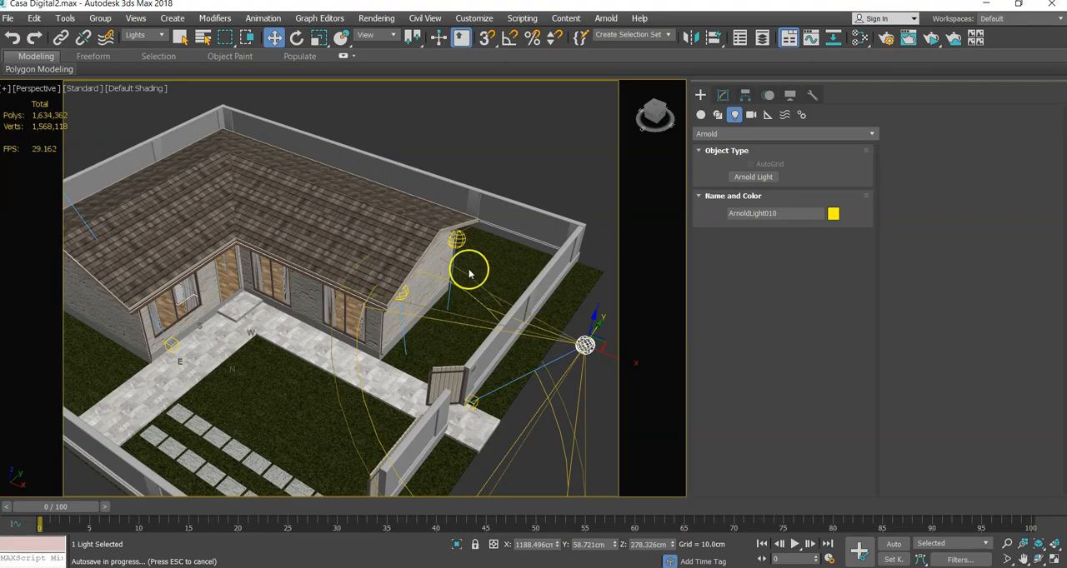
key(shift+q)
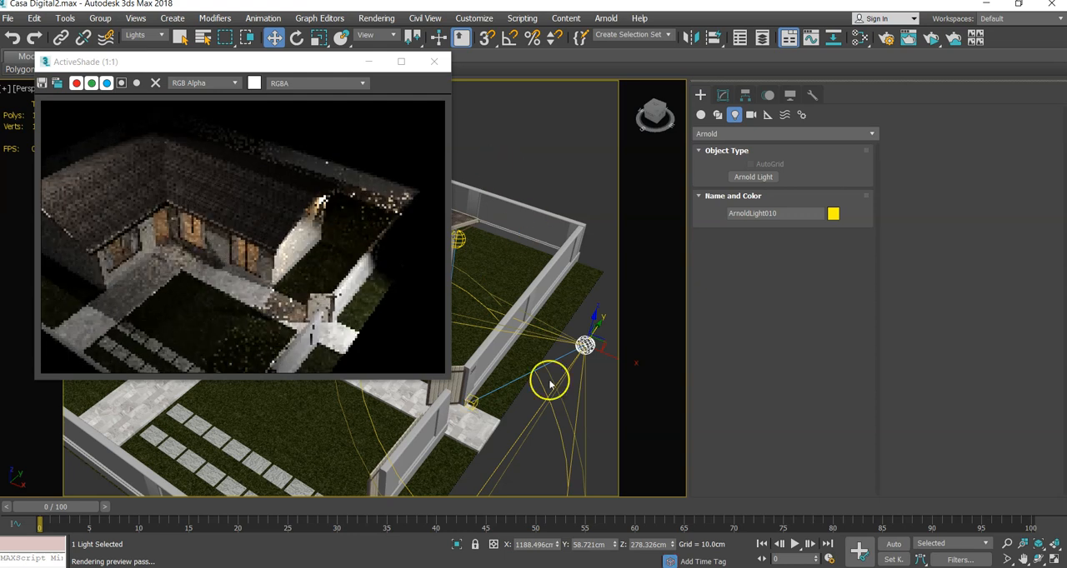
- Warm the Arnold Spot to about 5019 Kelvin and lower its intensity to about 290
click(723, 95)
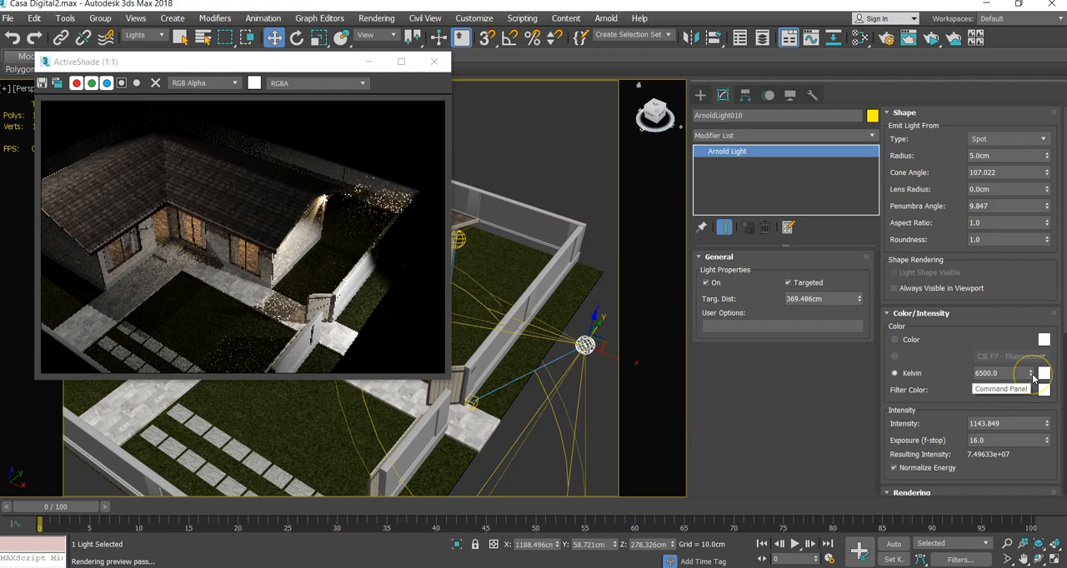
drag(1032, 378, 1030, 393)
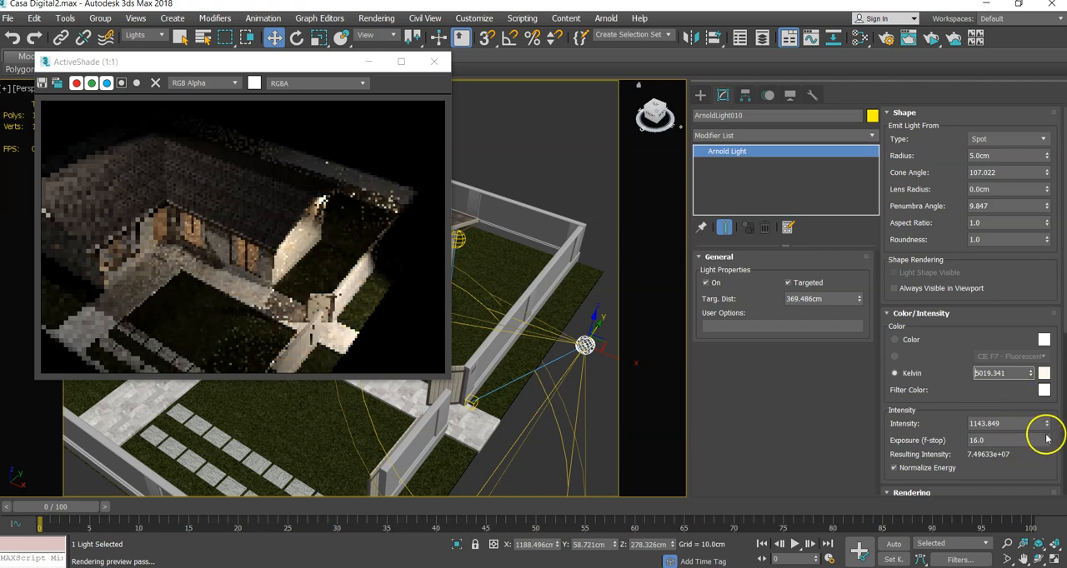
drag(1047, 425, 1056, 546)
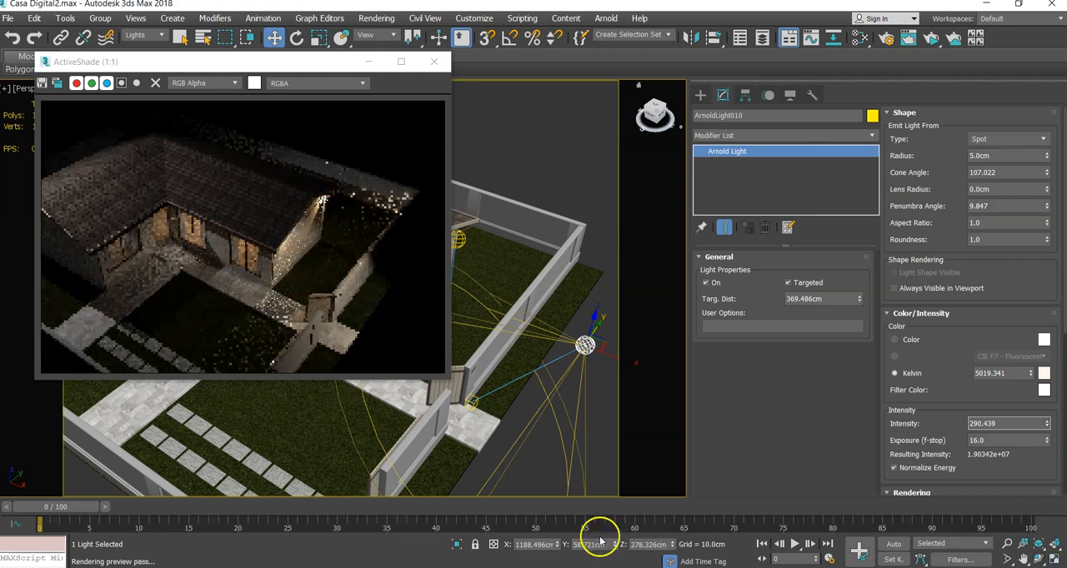
- Raise the Arnold Spot above the boundary wall and farther outward, to about X 1225 cm and Z 447 cm
alt+middle_drag(522, 433, 502, 452)
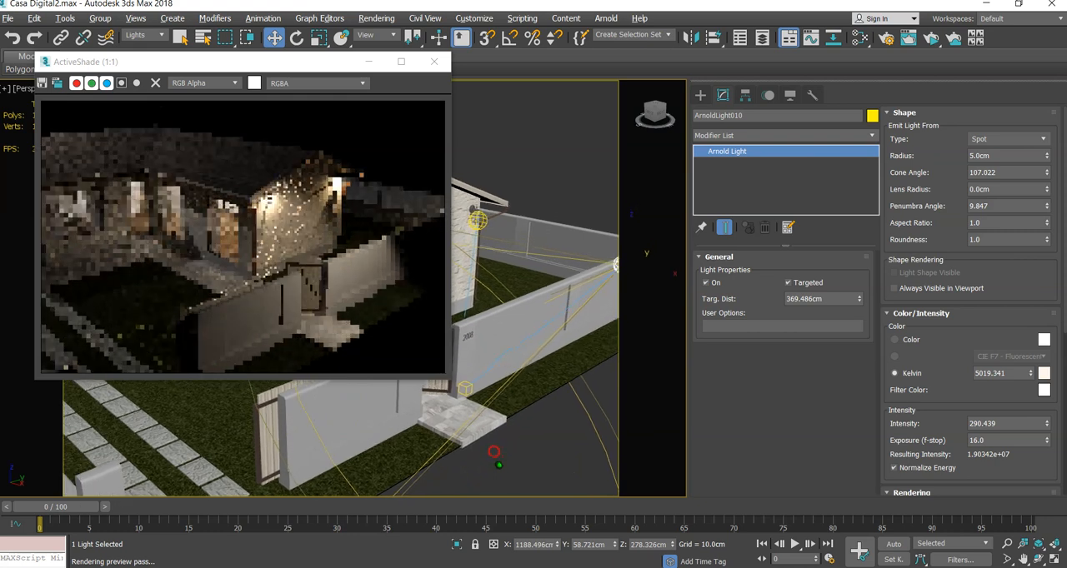
alt+middle_drag(498, 464, 503, 463)
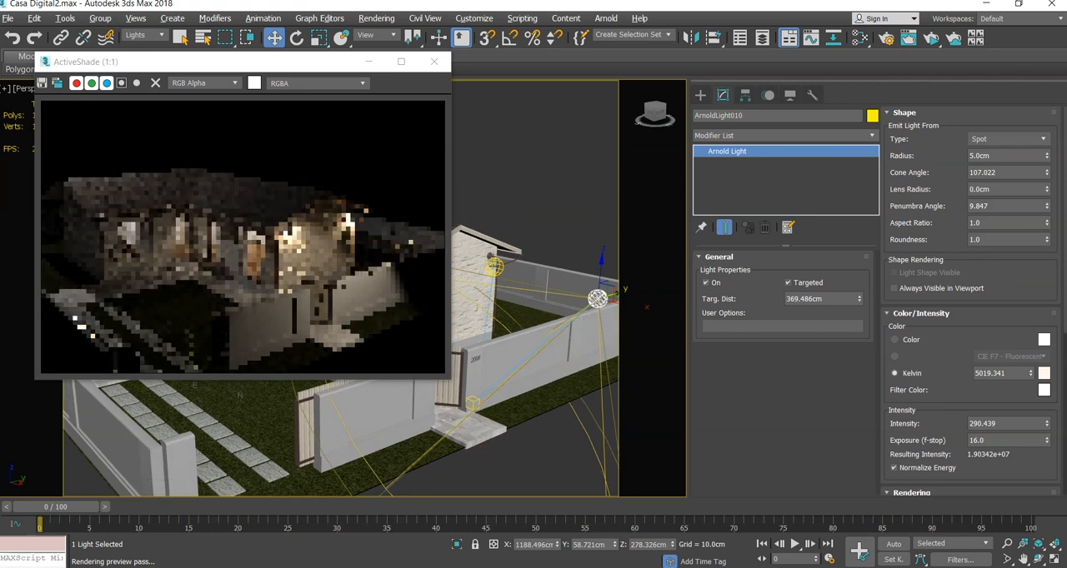
alt+middle_drag(500, 461, 479, 443)
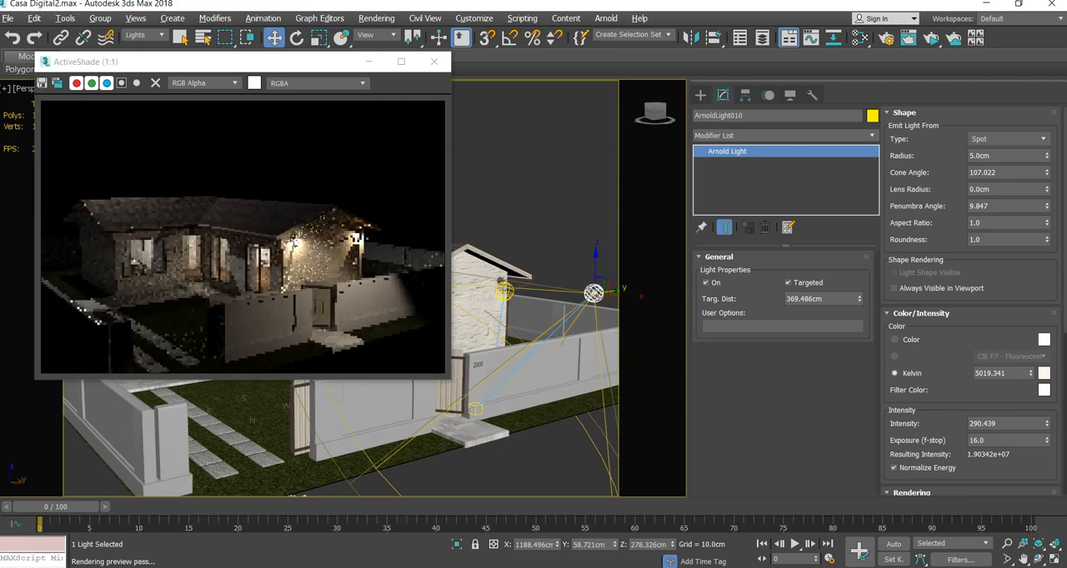
middle_drag(476, 441, 475, 440)
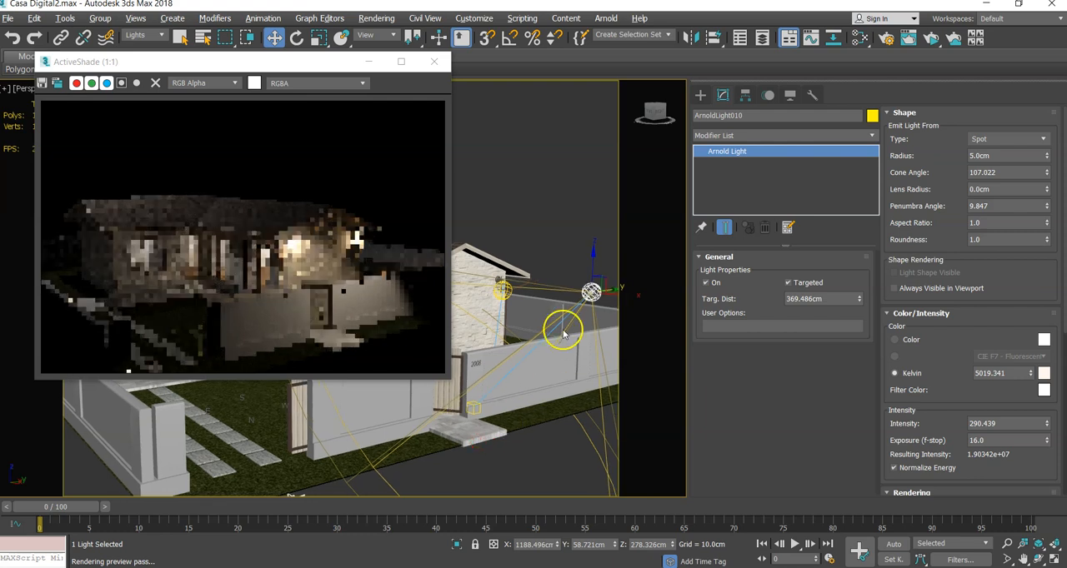
drag(601, 295, 604, 183)
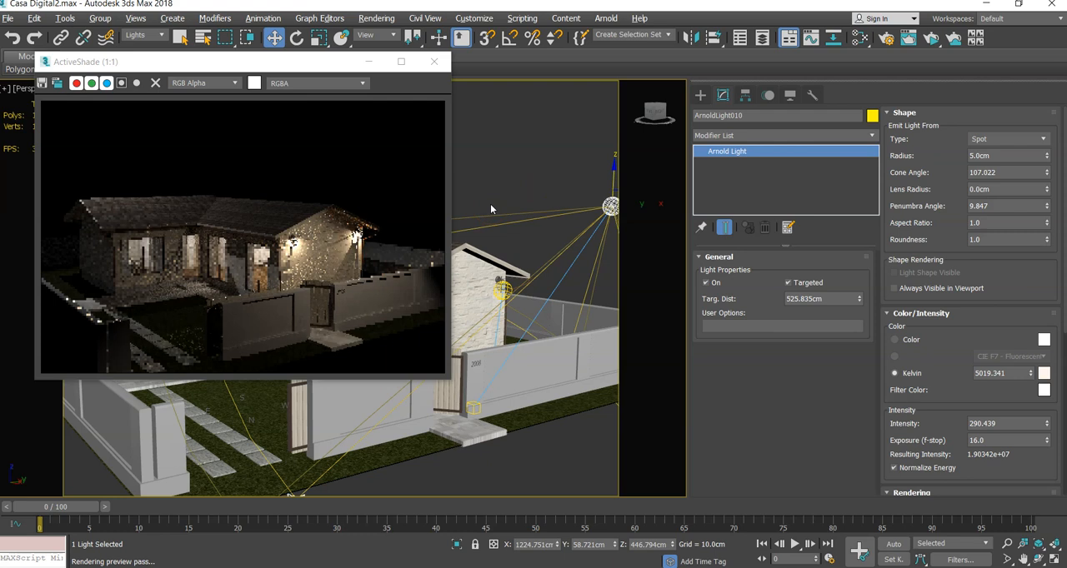
- Set the selection filter to All and slide the driveway gate group across its opening along Y to about -546 cm
click(314, 60)
drag(315, 59, 651, 53)
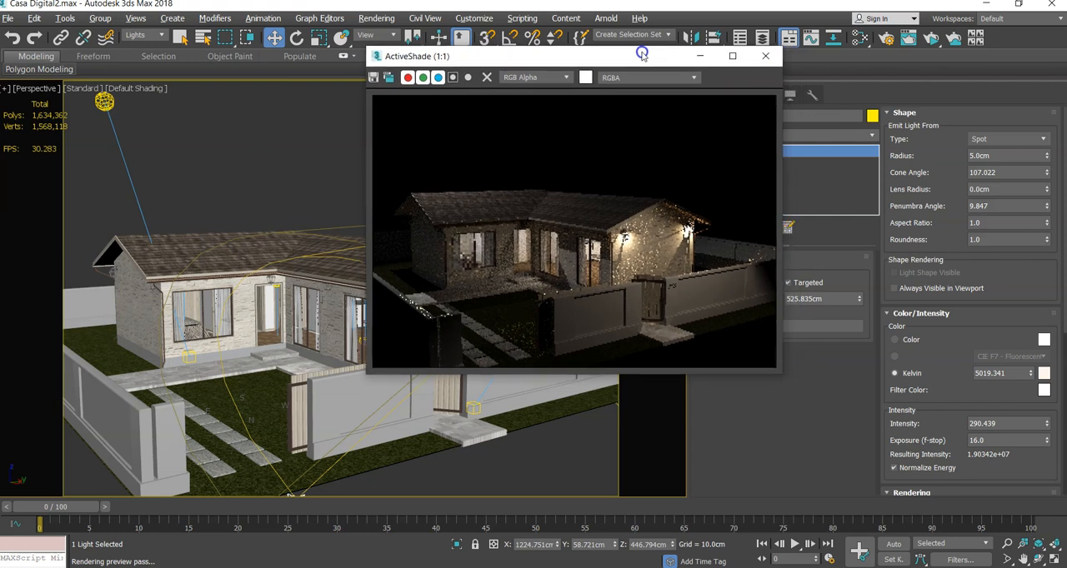
click(138, 36)
click(136, 48)
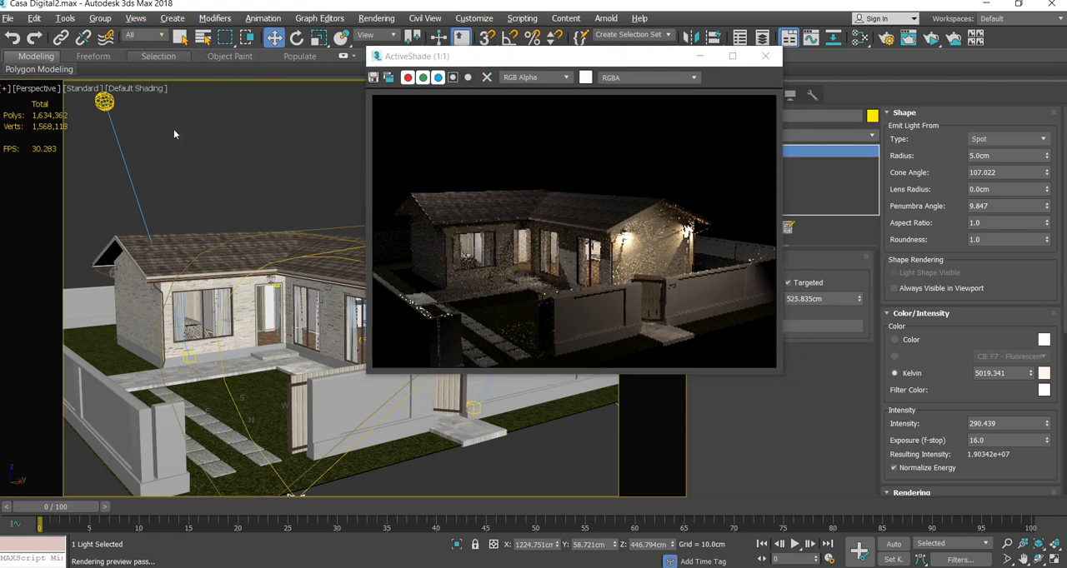
click(354, 411)
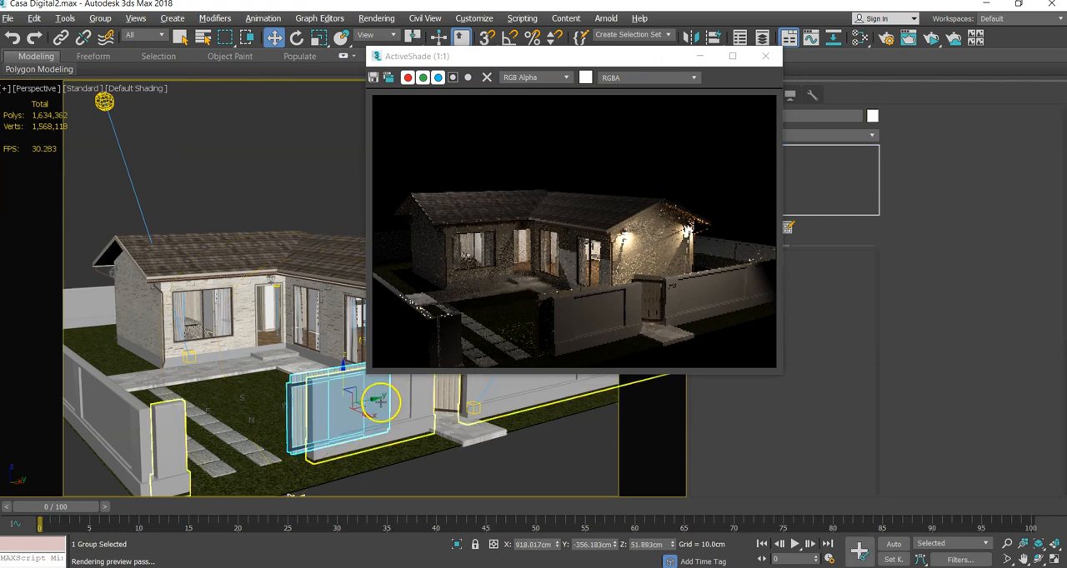
drag(354, 411, 291, 423)
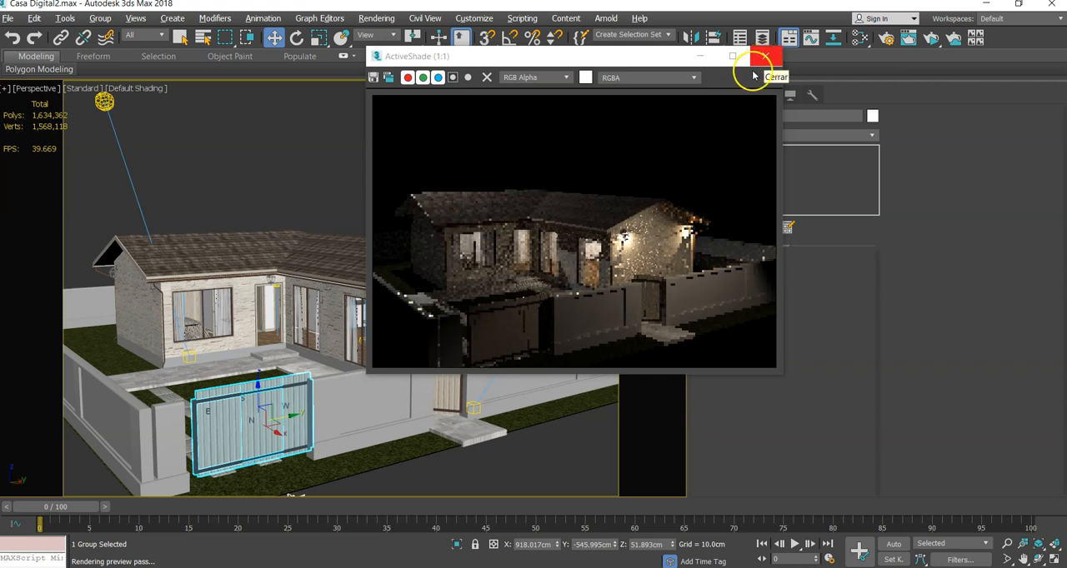
- Shift the driveway gate slightly farther along Y to about -559 cm, deselect it and restart the ActiveShade preview
click(765, 57)
drag(288, 417, 284, 423)
alt+middle_drag(327, 426, 371, 449)
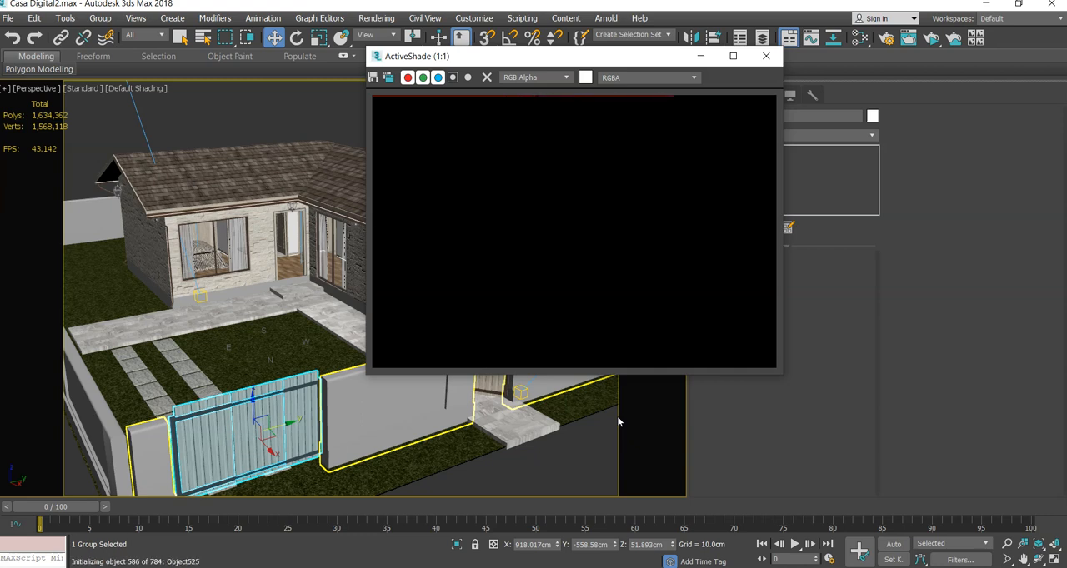
click(279, 127)
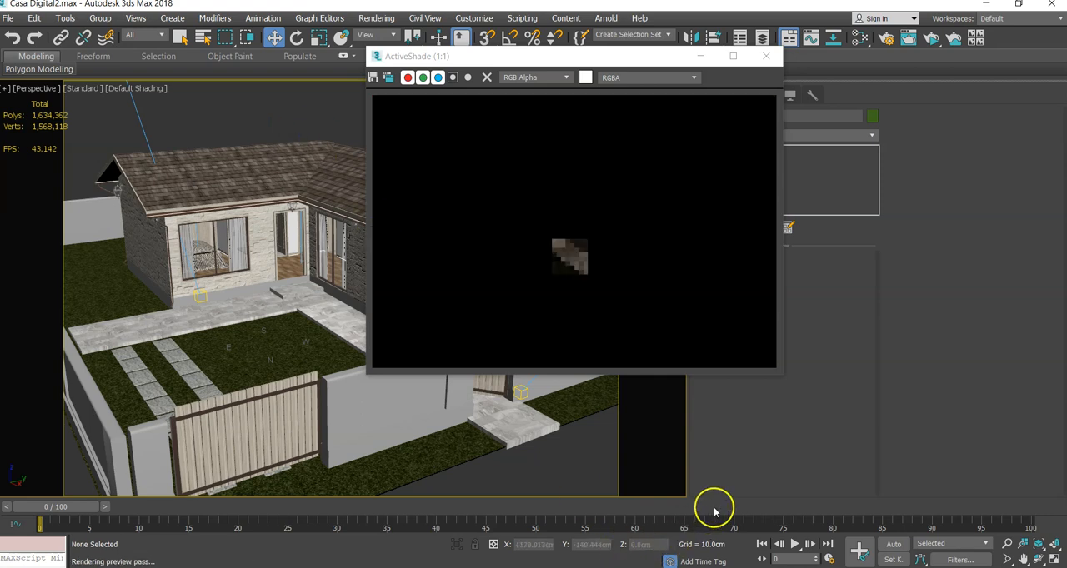
- Nudge the driveway gate group about -4.5 cm farther along Y and deselect it
click(278, 434)
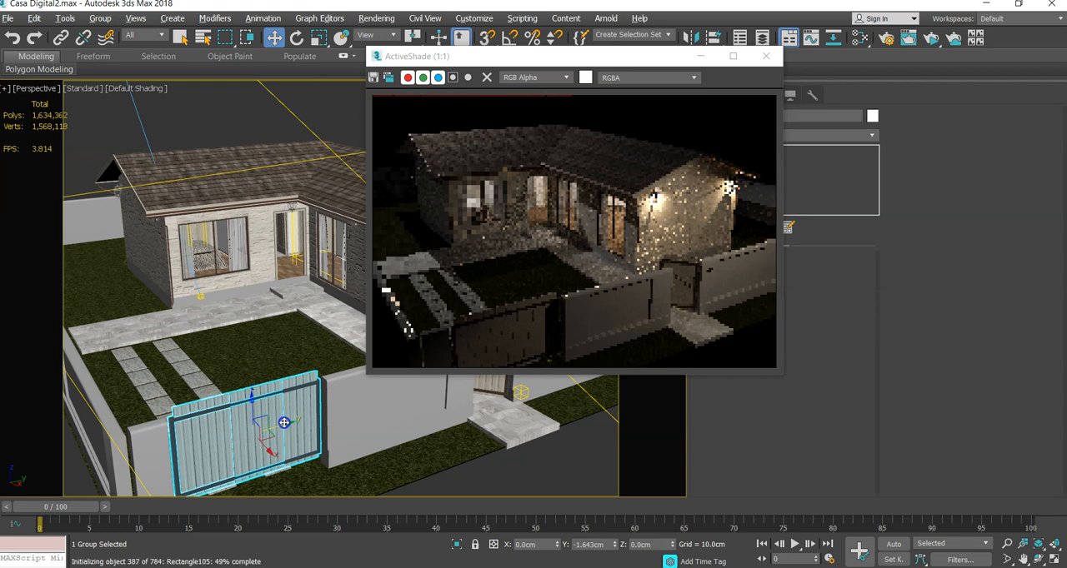
drag(282, 422, 286, 422)
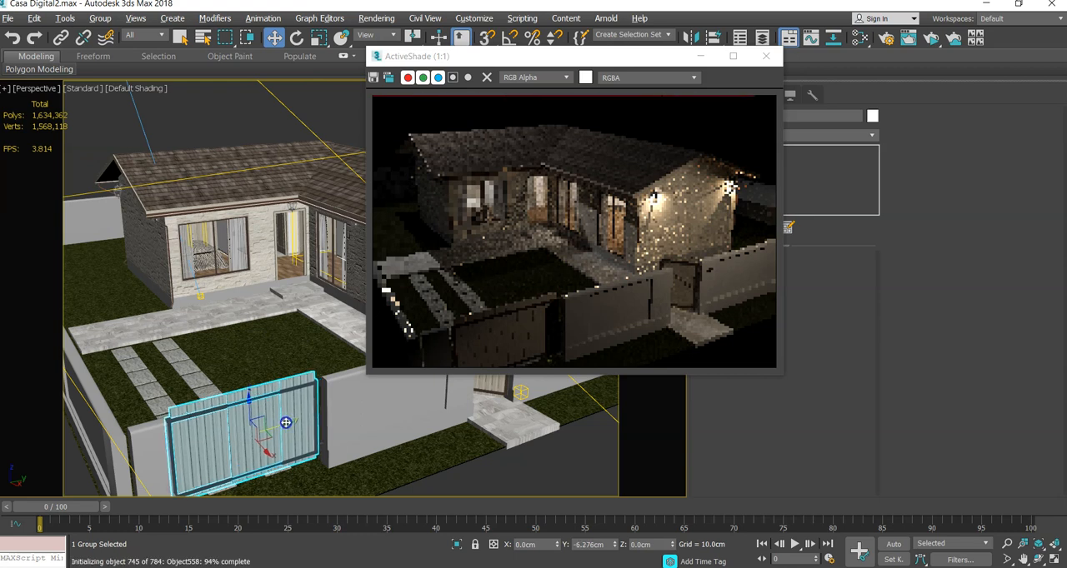
drag(286, 423, 283, 424)
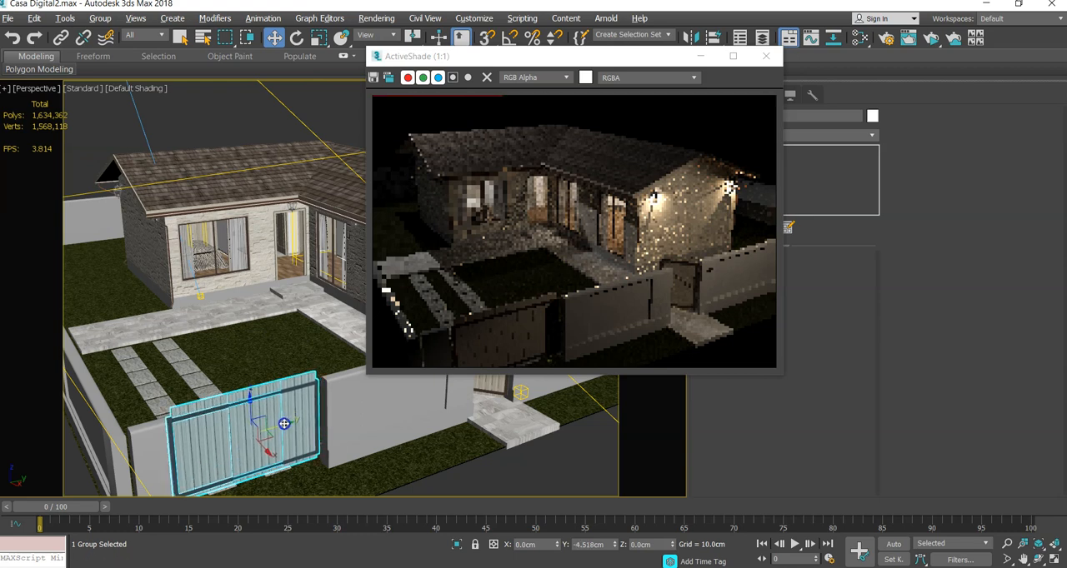
click(214, 109)
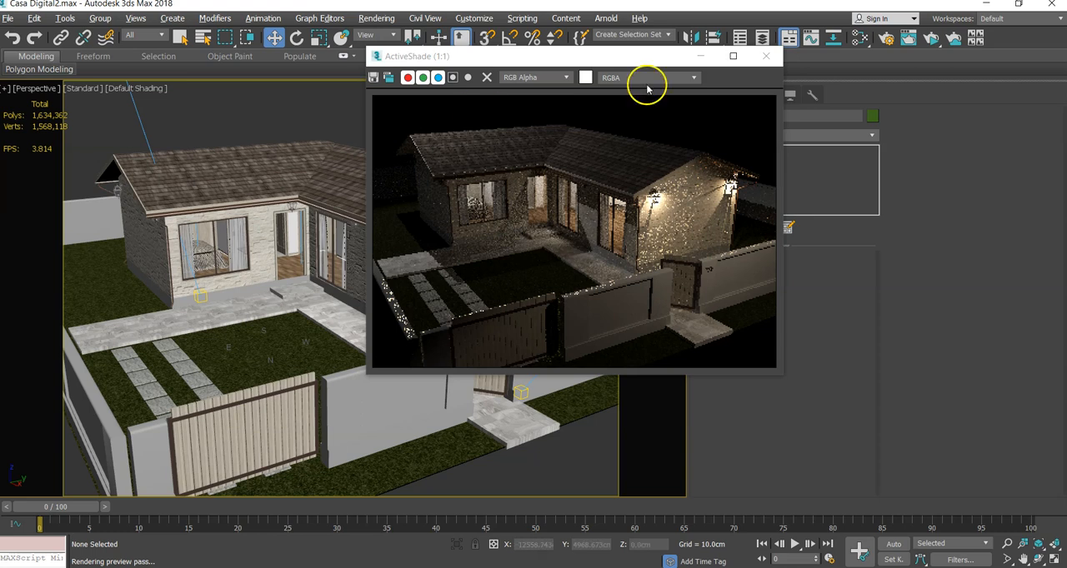
- Move the Arnold Spot high above the house along Y to about -414 cm and raise its intensity to about 2013
scroll(187, 125, down, 5)
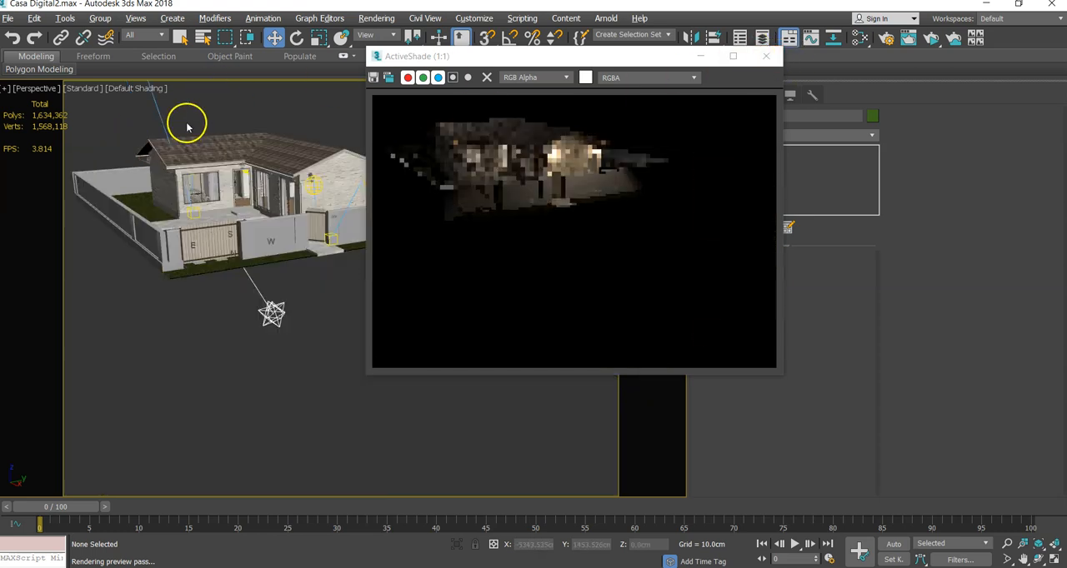
alt+middle_drag(191, 115, 191, 183)
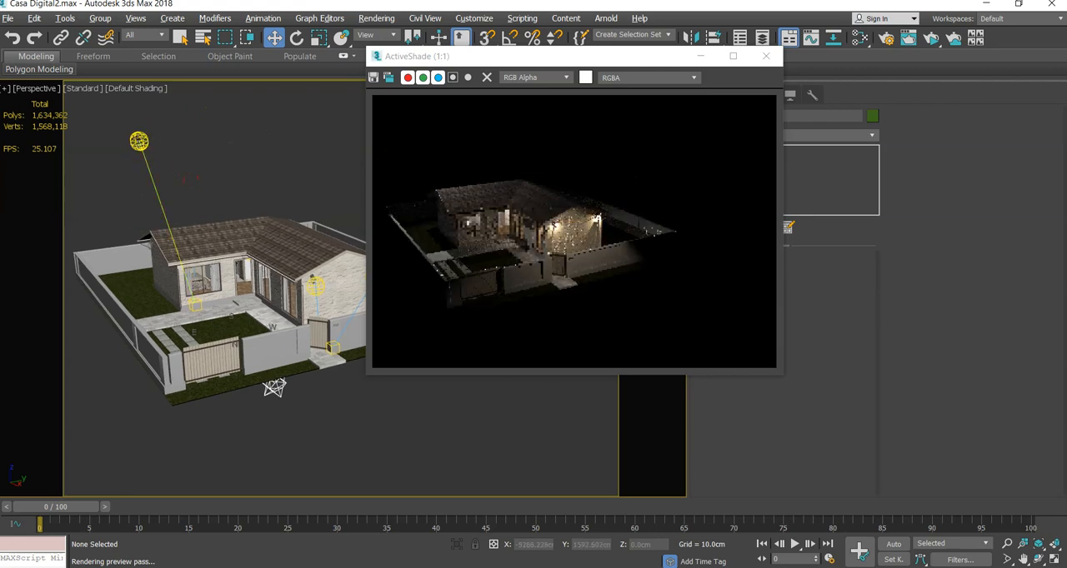
click(139, 140)
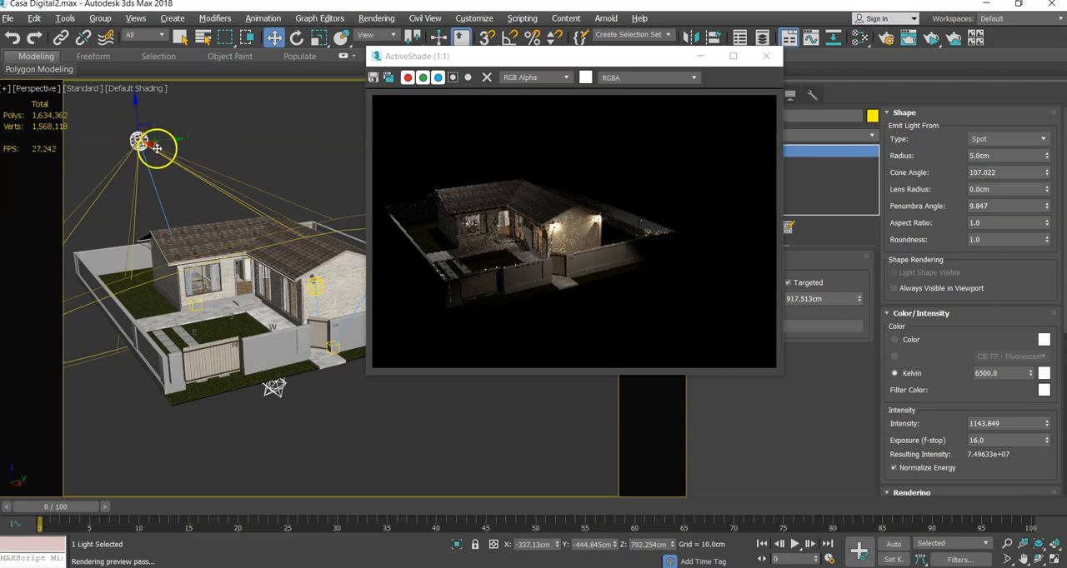
drag(160, 142, 165, 142)
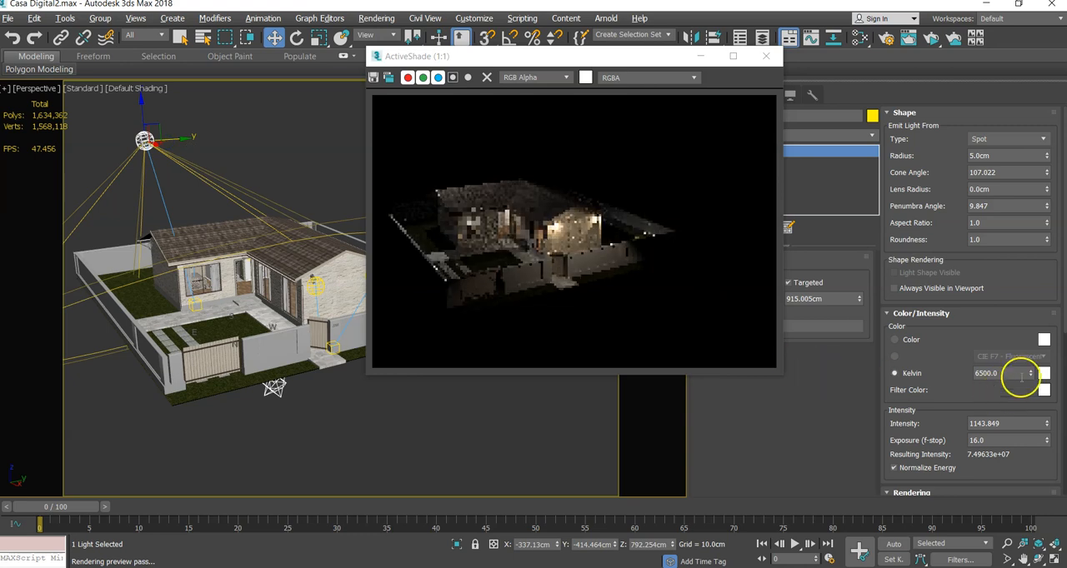
drag(1048, 427, 1038, 395)
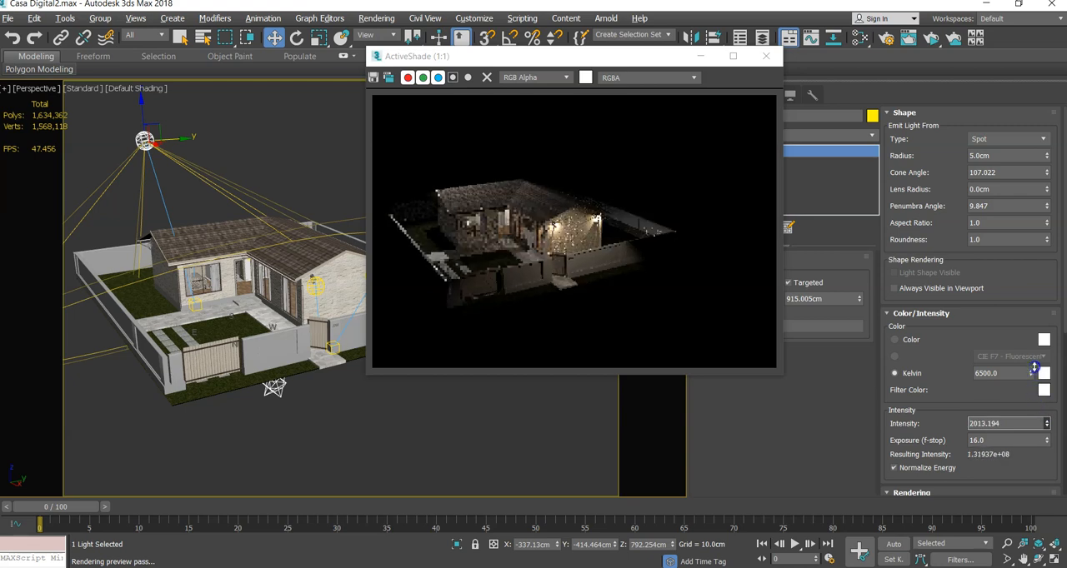
- Examine the house front and boundary wall lighting in ActiveShade from closer up, with the preview window clear of the Render Setup window
middle_drag(500, 440, 586, 467)
scroll(530, 409, up, 5)
scroll(553, 460, up, 2)
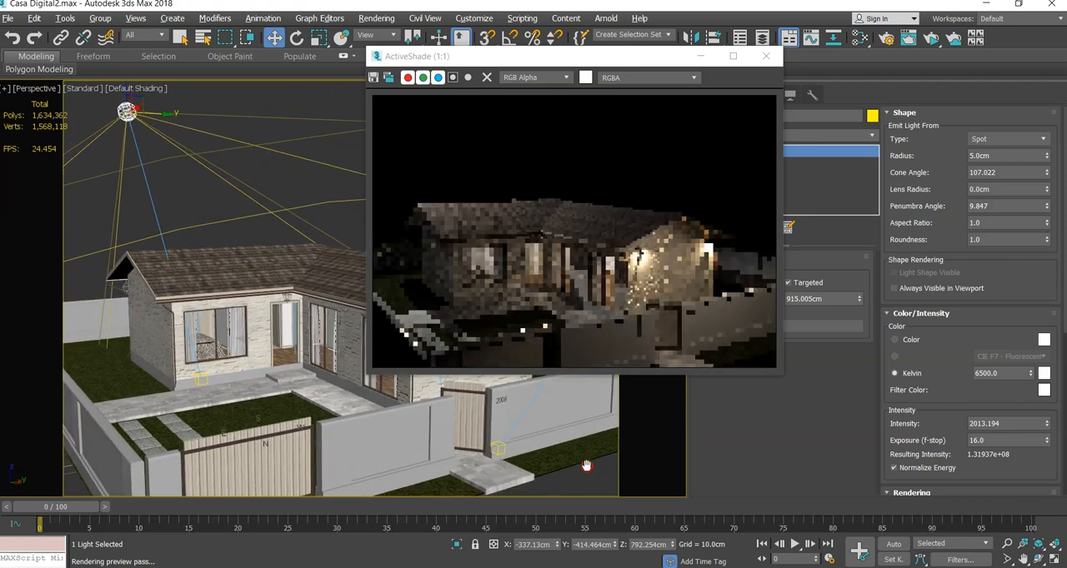
alt+middle_drag(586, 466, 586, 443)
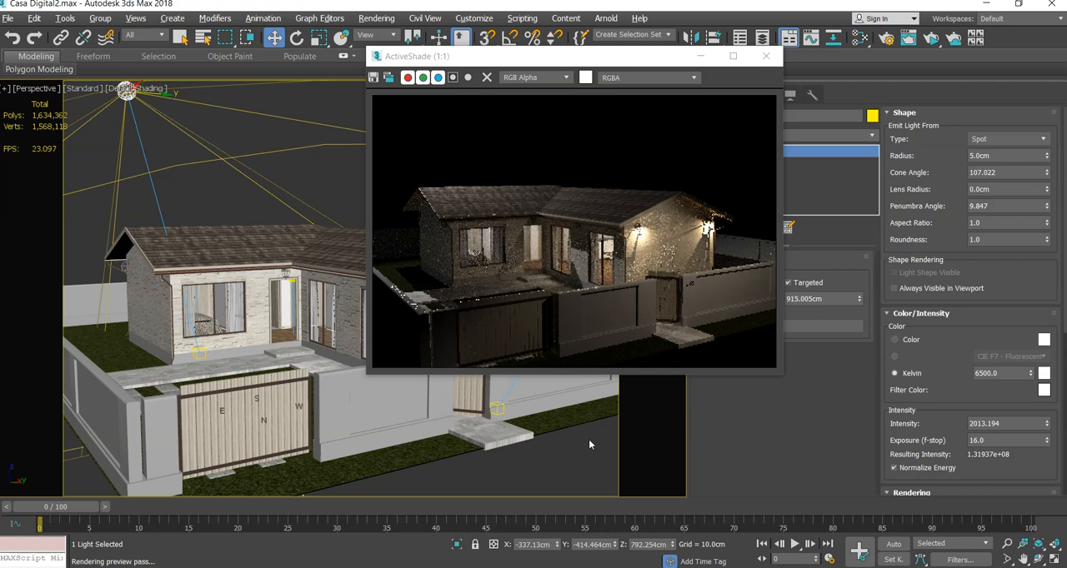
drag(567, 56, 245, 78)
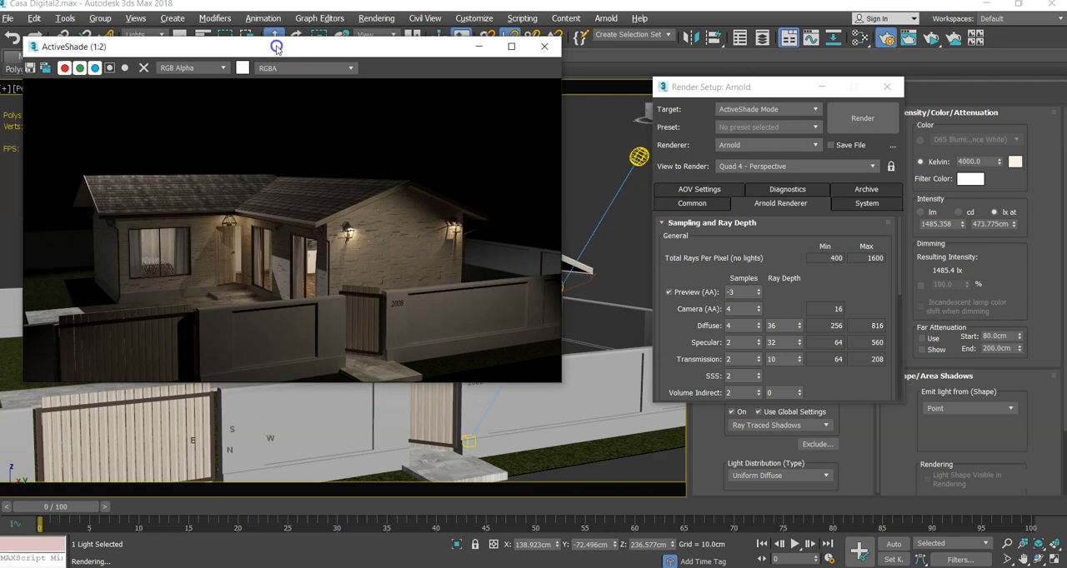
drag(277, 48, 276, 83)
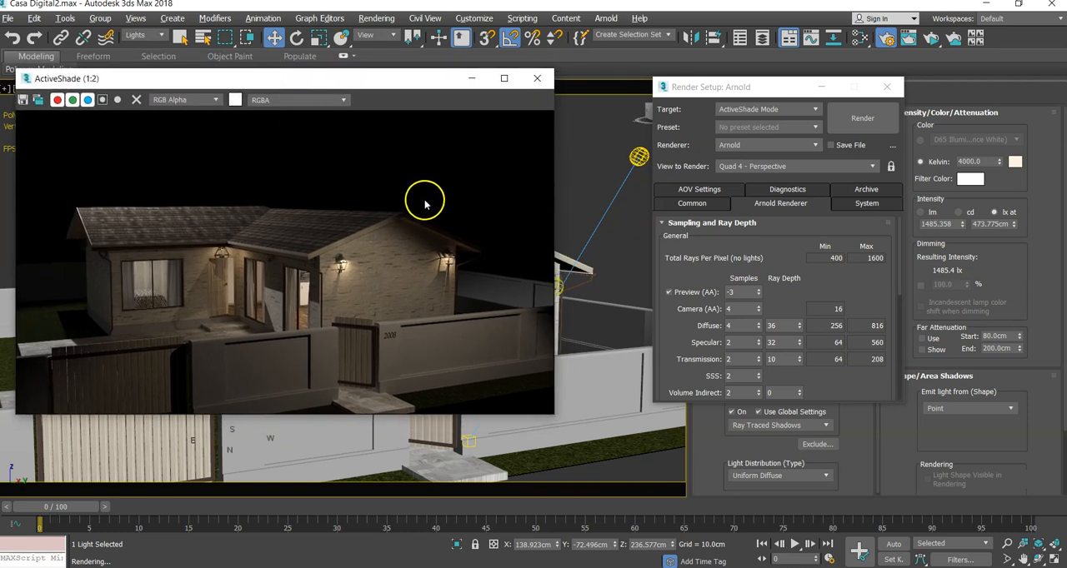